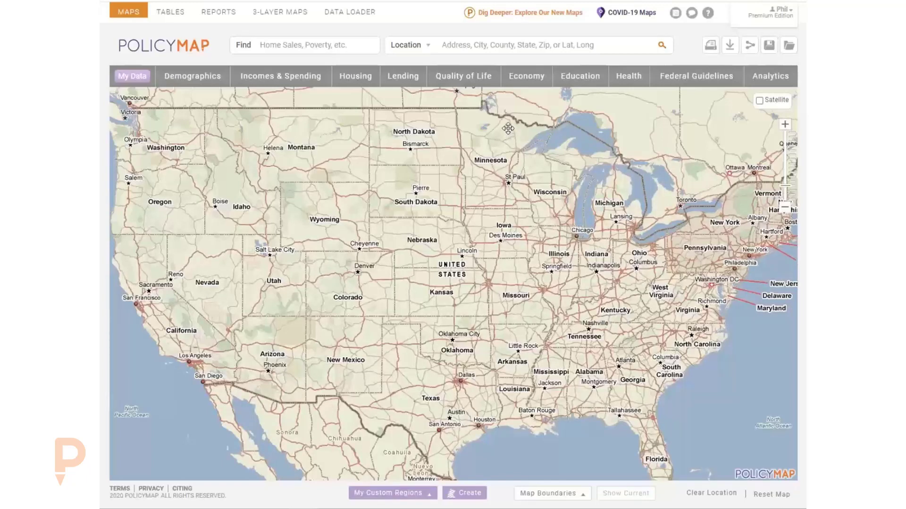
Switch to the new PolicyMap maps beta through the 'Dig Deeper: Explore Our New Maps' link.
{"action": "left_click", "coordinate": [522, 14]}
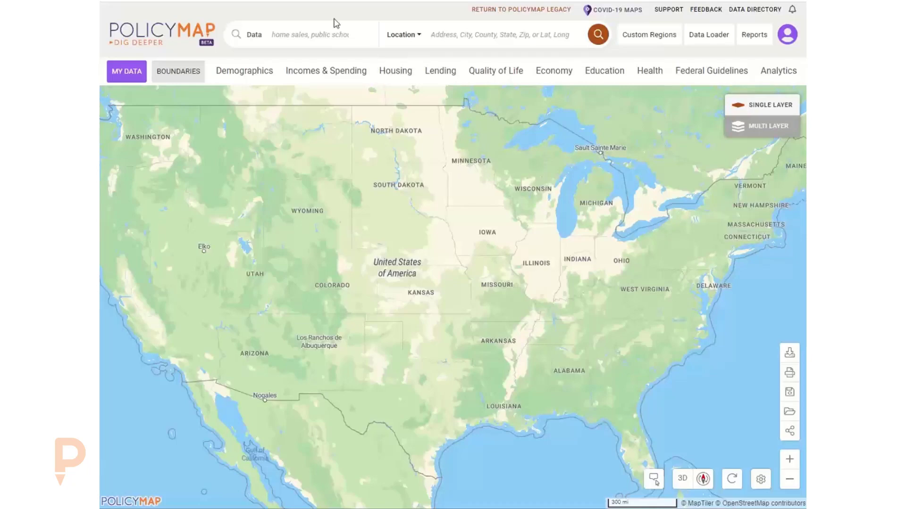
Pan and zoom the map in on Kansas and Missouri in the central United States.
{"action": "left_click", "coordinate": [310, 33]}
{"action": "left_click", "coordinate": [467, 33]}
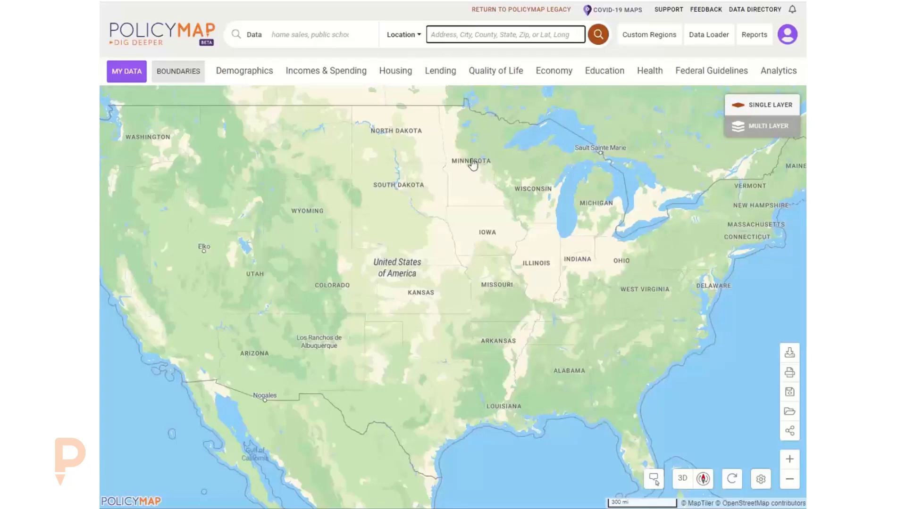
{"action": "left_click_drag", "start_coordinate": [472, 202], "coordinate": [480, 219]}
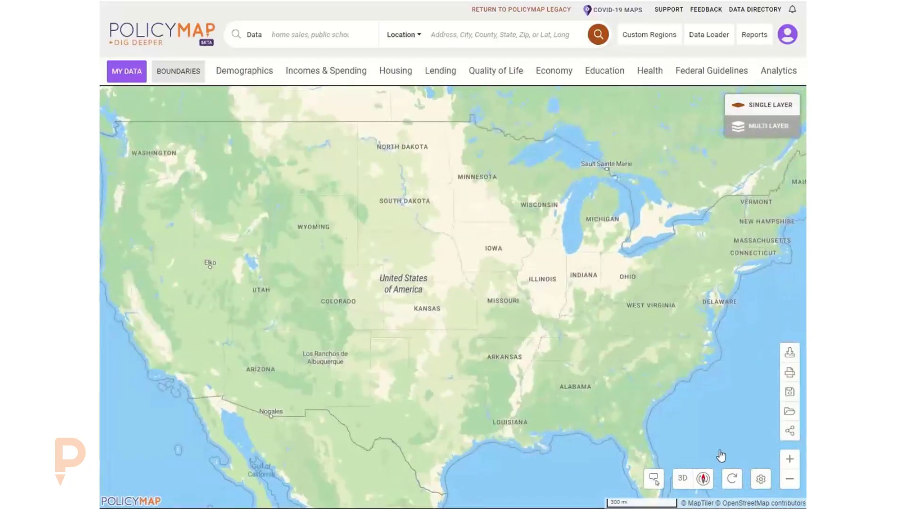
{"action": "left_click", "coordinate": [790, 459]}
{"action": "left_click", "coordinate": [790, 459]}
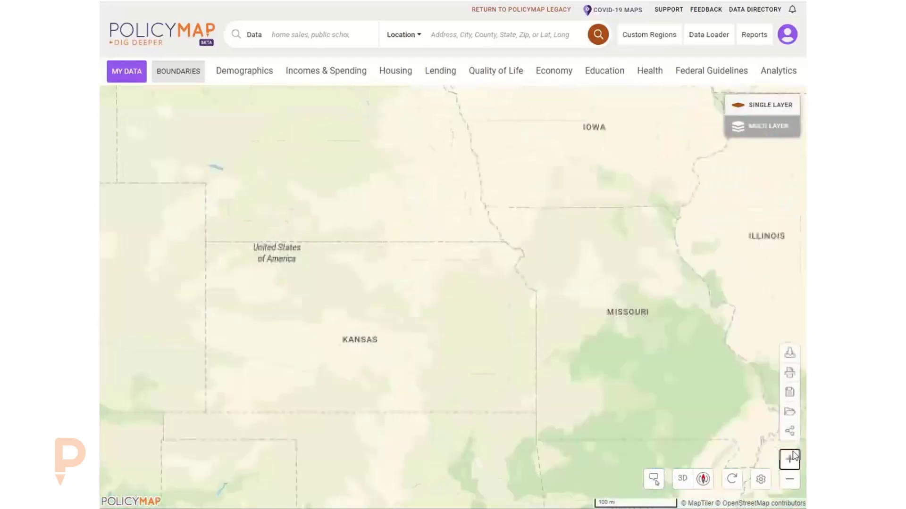
{"action": "left_click", "coordinate": [790, 459]}
{"action": "scroll", "coordinate": [466, 284], "scroll_direction": "up", "scroll_amount": 6}
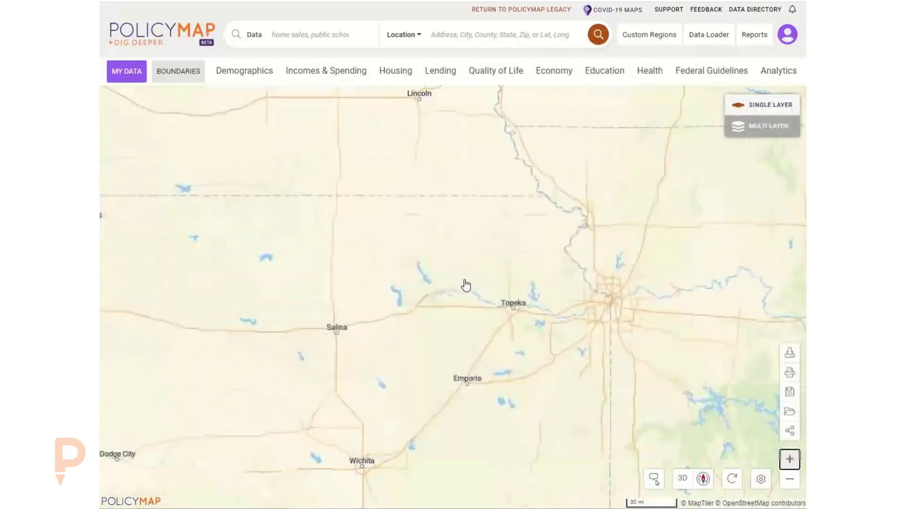
{"action": "scroll", "coordinate": [465, 306], "scroll_direction": "down", "scroll_amount": 5}
{"action": "scroll", "coordinate": [465, 308], "scroll_direction": "down", "scroll_amount": 4}
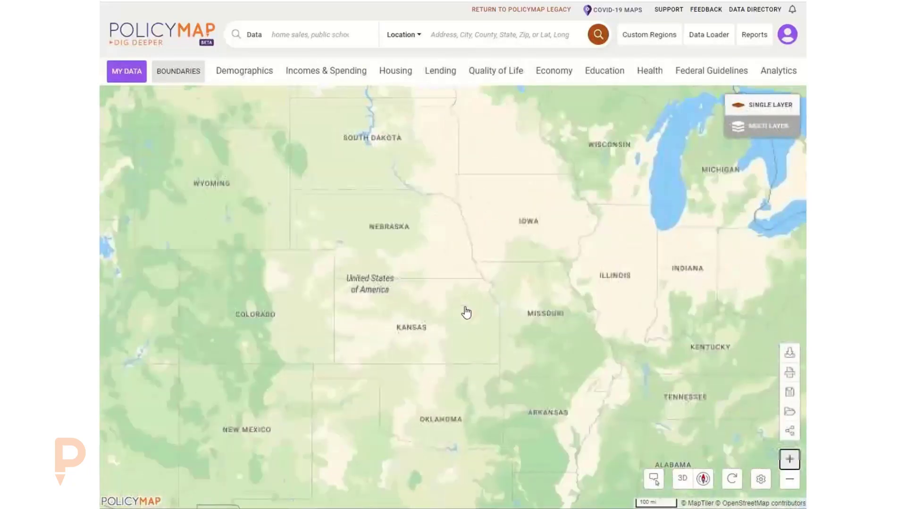
{"action": "left_click", "coordinate": [455, 35]}
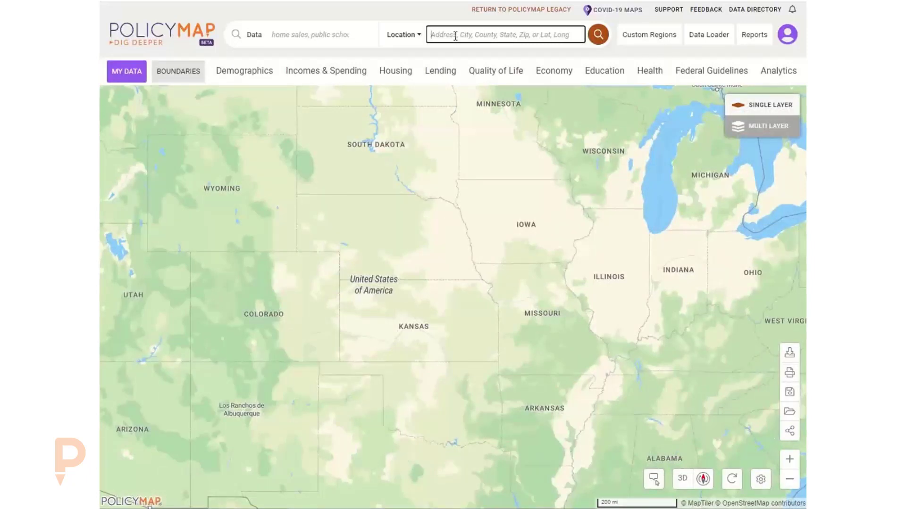
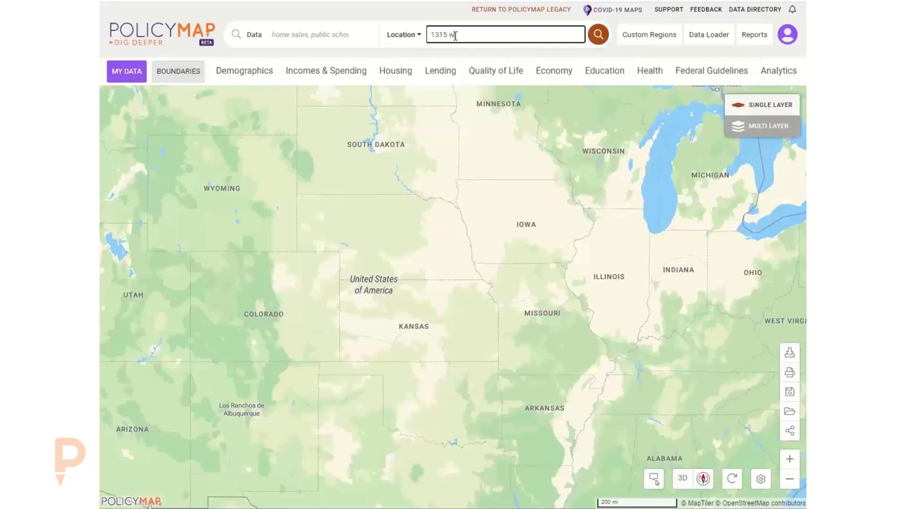
{"action": "key", "text": "Return"}
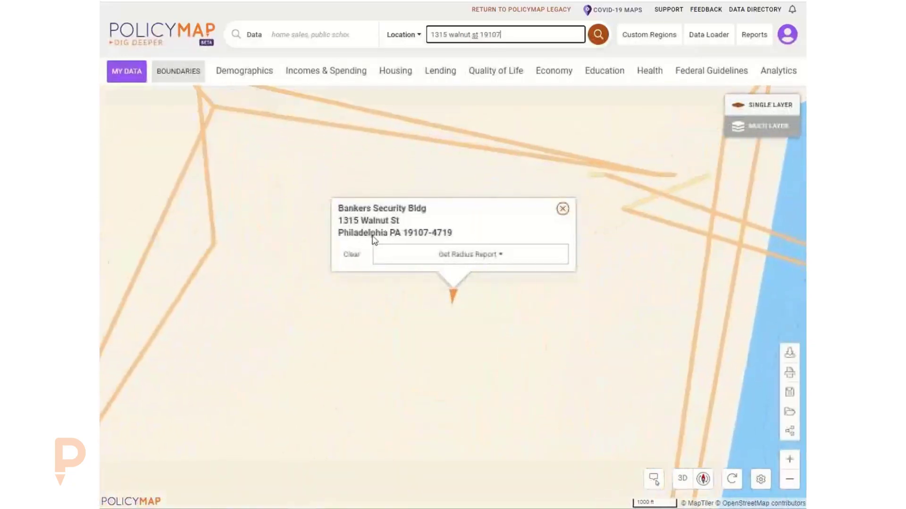
{"action": "left_click", "coordinate": [563, 208]}
{"action": "scroll", "coordinate": [431, 270], "scroll_direction": "down", "scroll_amount": 2}
{"action": "scroll", "coordinate": [432, 271], "scroll_direction": "down", "scroll_amount": 3}
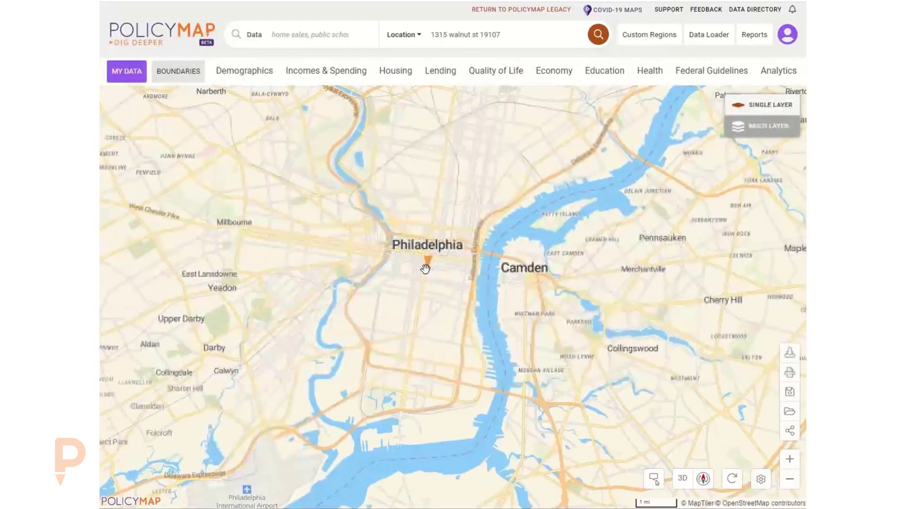
{"action": "scroll", "coordinate": [428, 273], "scroll_direction": "up", "scroll_amount": 3}
{"action": "scroll", "coordinate": [441, 267], "scroll_direction": "up", "scroll_amount": 4}
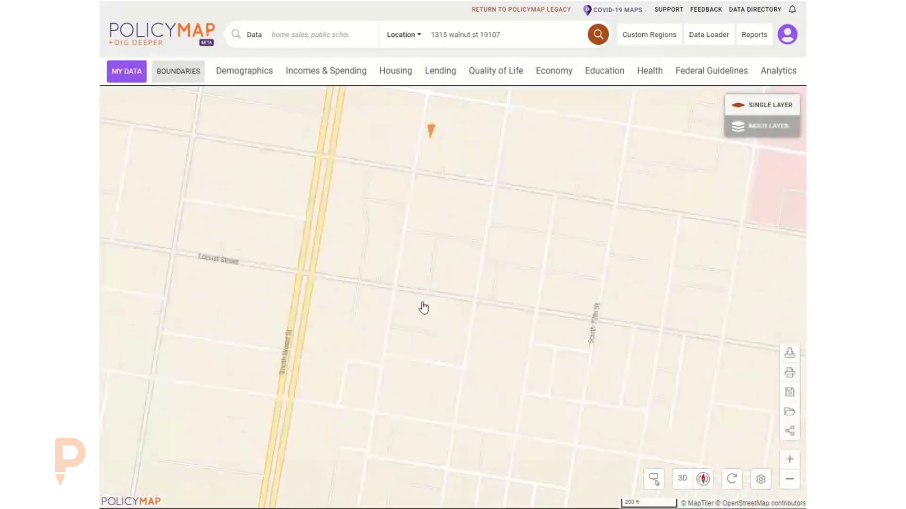
{"action": "scroll", "coordinate": [422, 293], "scroll_direction": "down", "scroll_amount": 5}
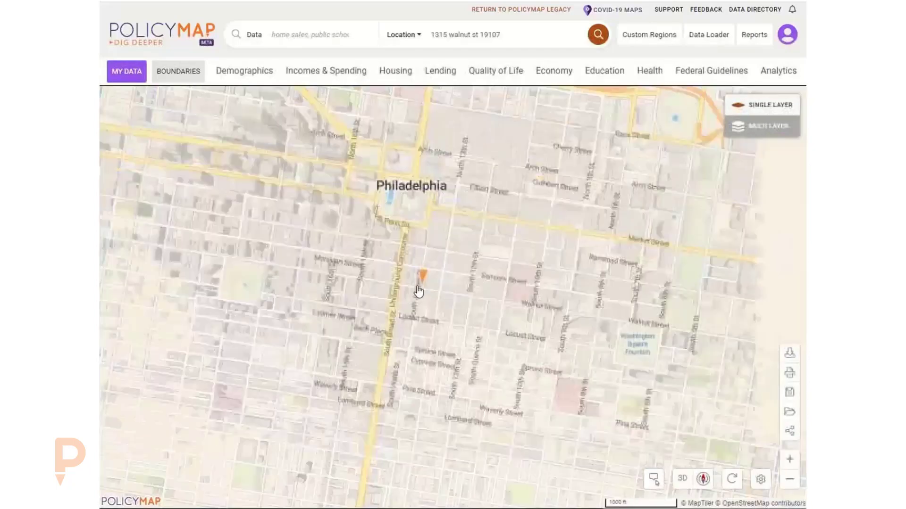
{"action": "scroll", "coordinate": [354, 208], "scroll_direction": "up", "scroll_amount": 2}
{"action": "scroll", "coordinate": [374, 233], "scroll_direction": "down", "scroll_amount": 2}
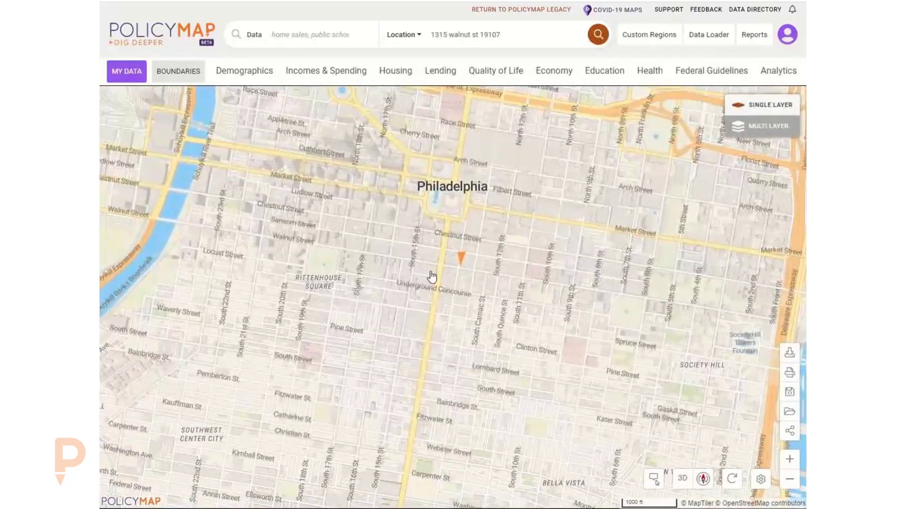
{"action": "scroll", "coordinate": [430, 278], "scroll_direction": "down", "scroll_amount": 2}
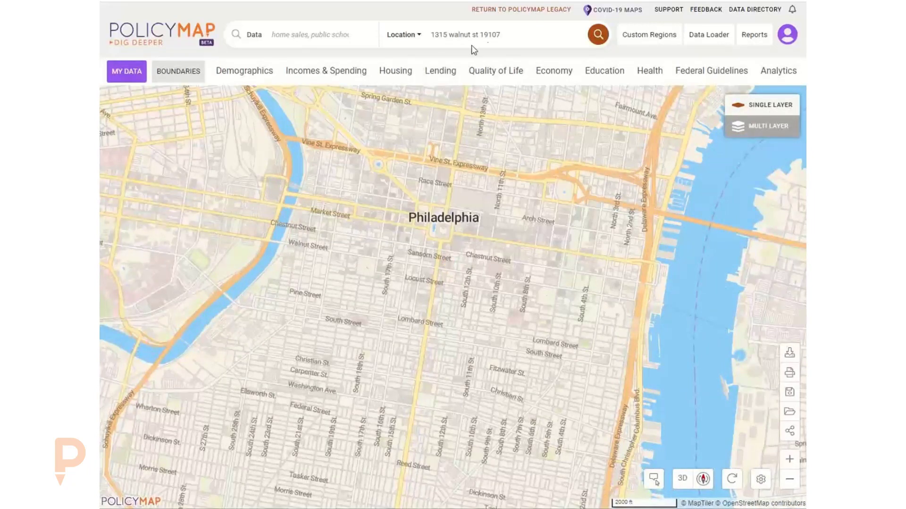
Replace the old address search with Missoula, MT (City) and close its info popup.
{"action": "left_click", "coordinate": [527, 32]}
{"action": "left_click_drag", "start_coordinate": [527, 32], "coordinate": [410, 34]}
{"action": "key", "text": "BackSpace"}
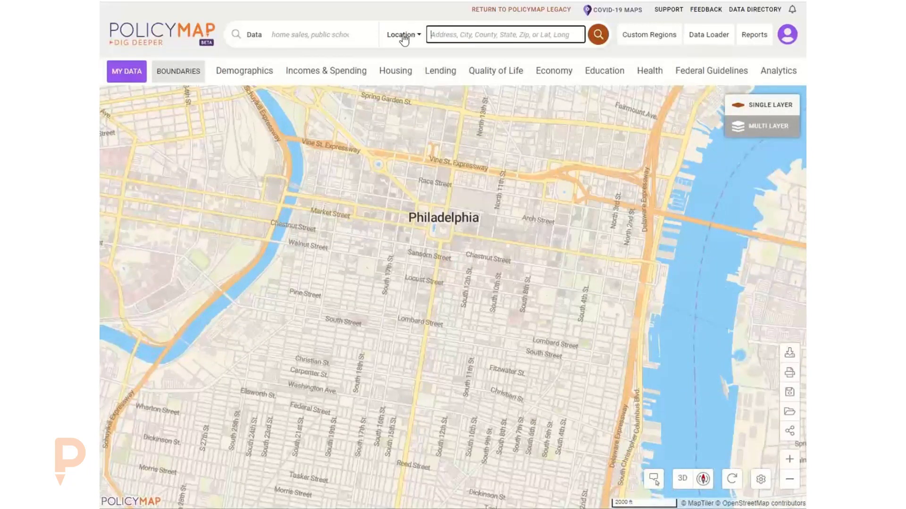
{"action": "left_click", "coordinate": [411, 16]}
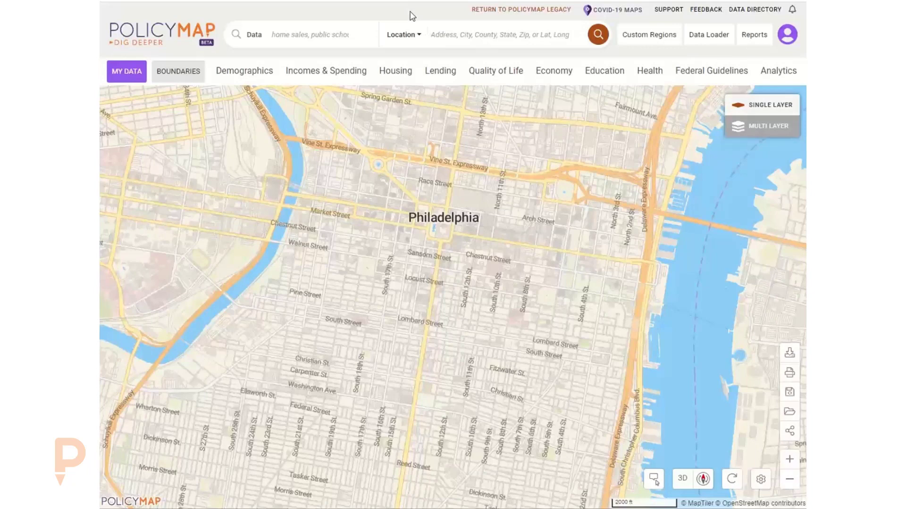
{"action": "left_click", "coordinate": [478, 37]}
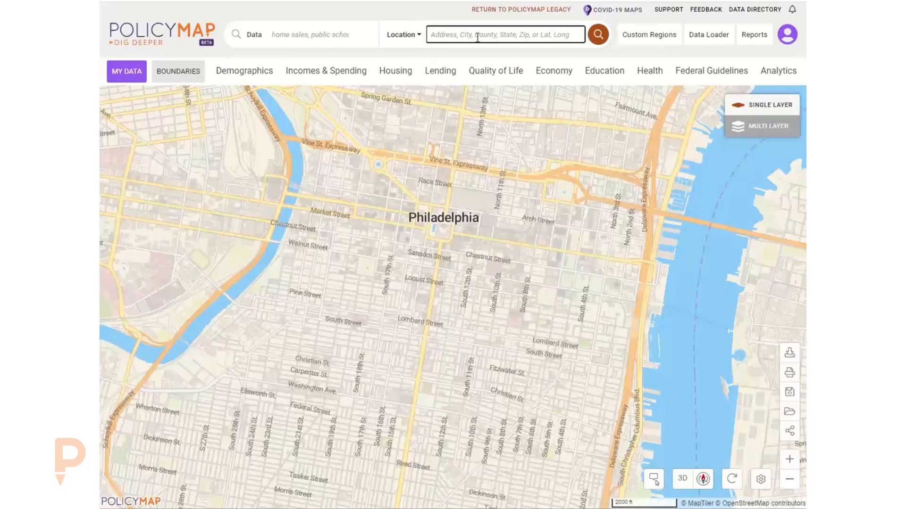
{"action": "type", "text": "miss"}
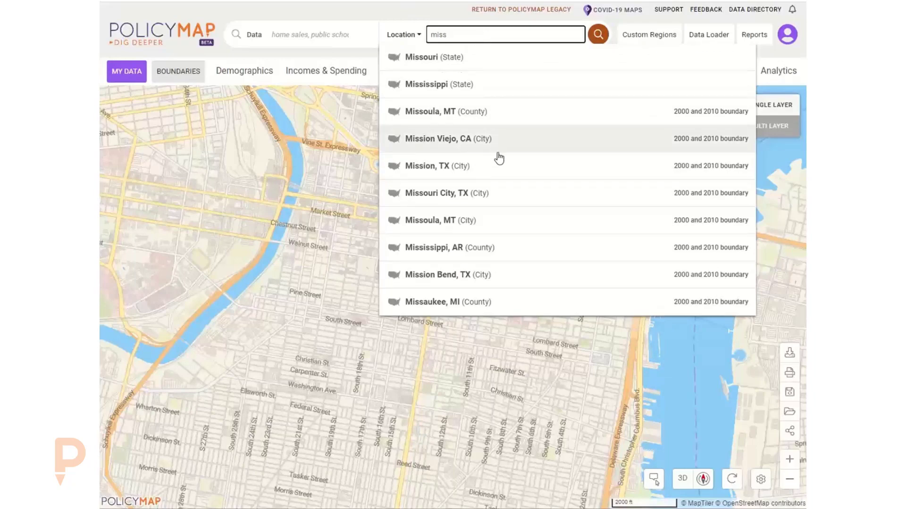
{"action": "left_click", "coordinate": [428, 221]}
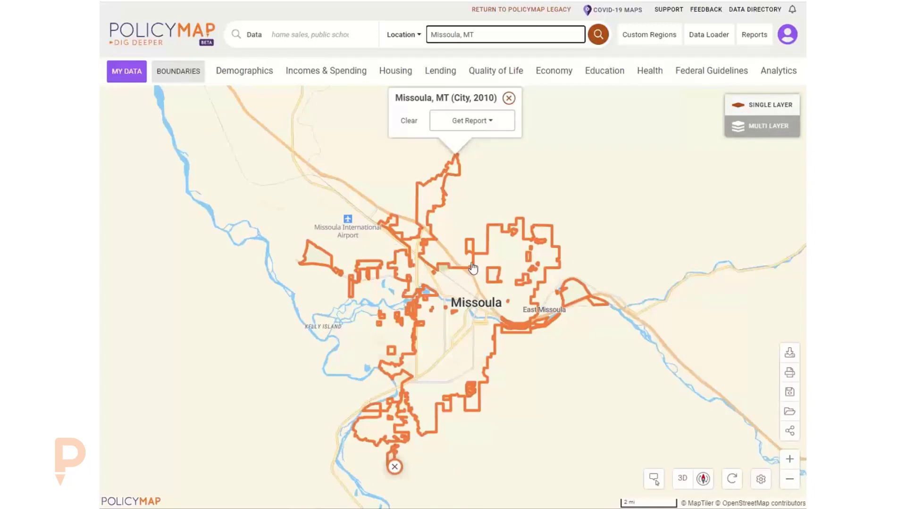
{"action": "left_click", "coordinate": [508, 99]}
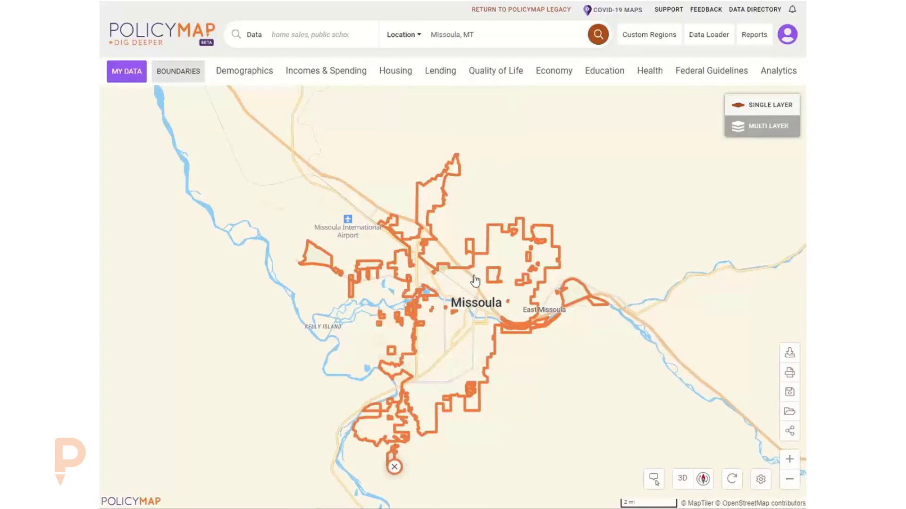
{"action": "scroll", "coordinate": [475, 290], "scroll_direction": "down", "scroll_amount": 2}
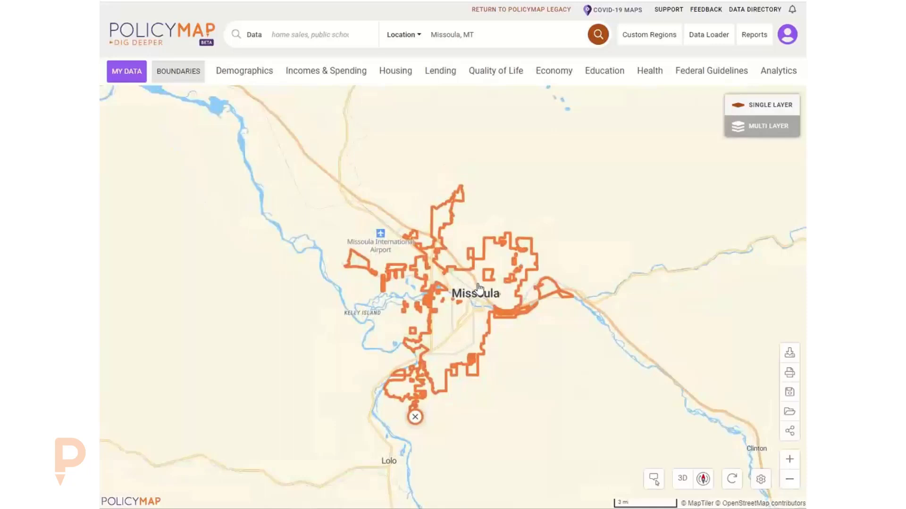
Clear the Missoula search text and remove the city boundary outline.
{"action": "left_click", "coordinate": [468, 37]}
{"action": "key", "text": "BackSpace"}
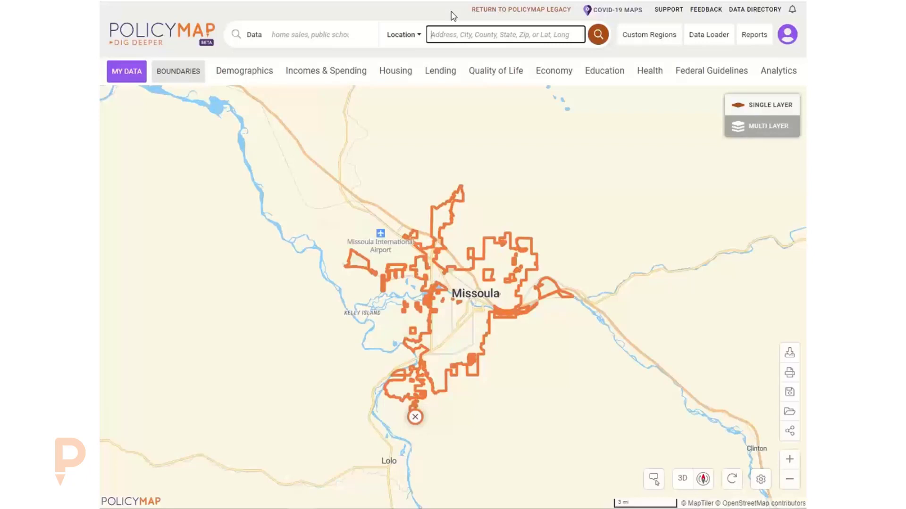
{"action": "left_click", "coordinate": [415, 417]}
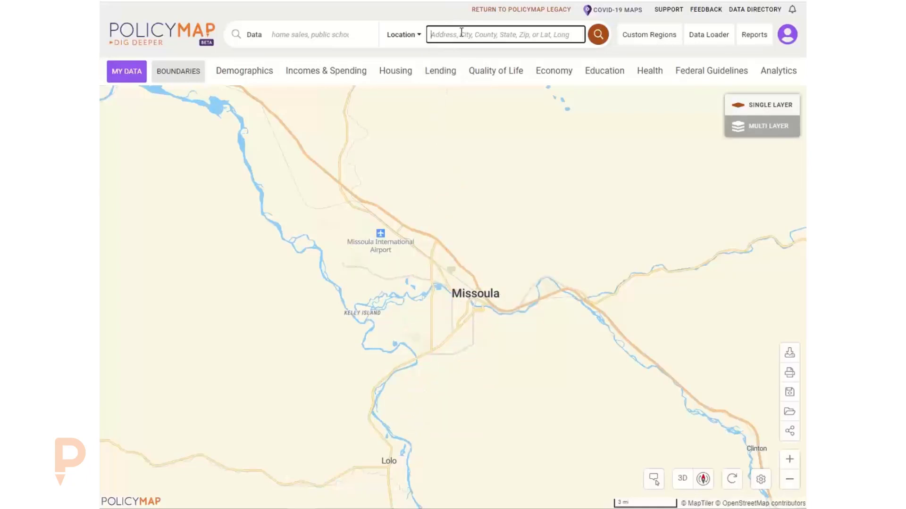
Zoom out around Missoula until Lolo and Clinton are visible.
{"action": "left_click", "coordinate": [402, 35]}
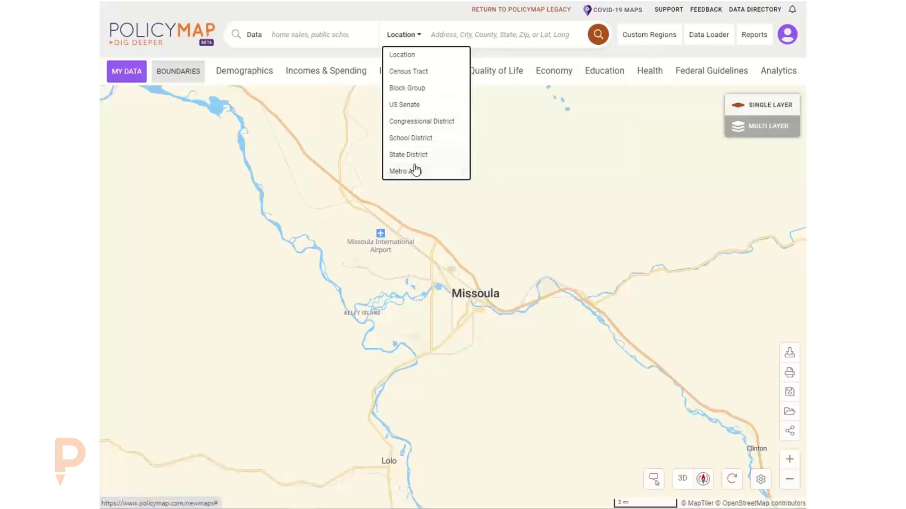
{"action": "left_click", "coordinate": [404, 10]}
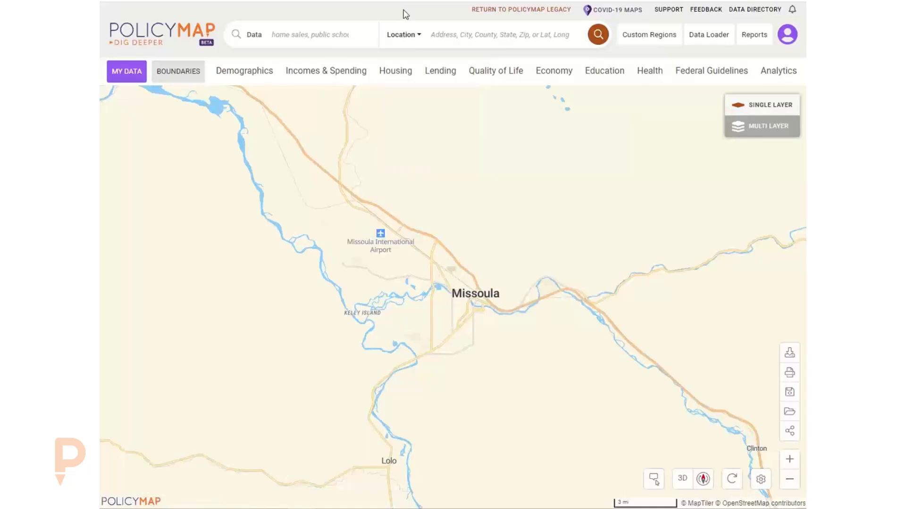
{"action": "scroll", "coordinate": [431, 241], "scroll_direction": "down", "scroll_amount": 2}
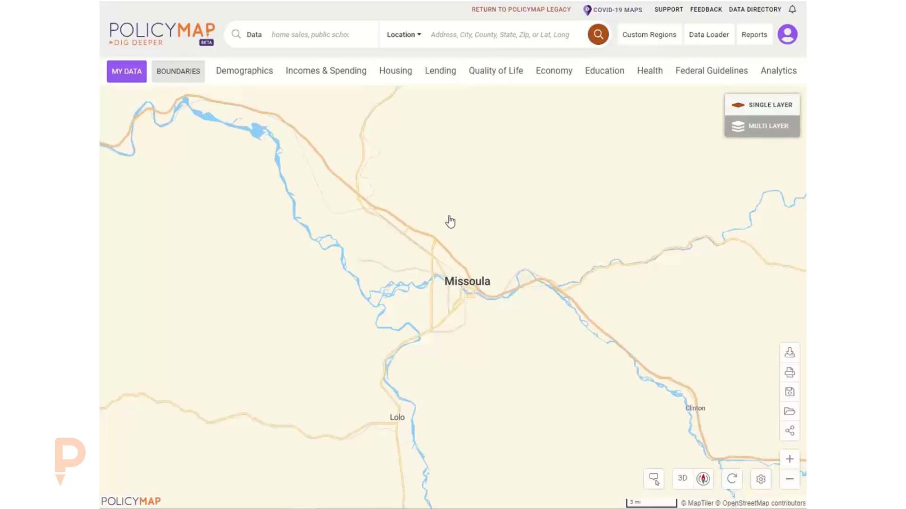
Preview Zip Codes boundaries with labels off and line/colour options, then remove the layer.
{"action": "left_click", "coordinate": [175, 74]}
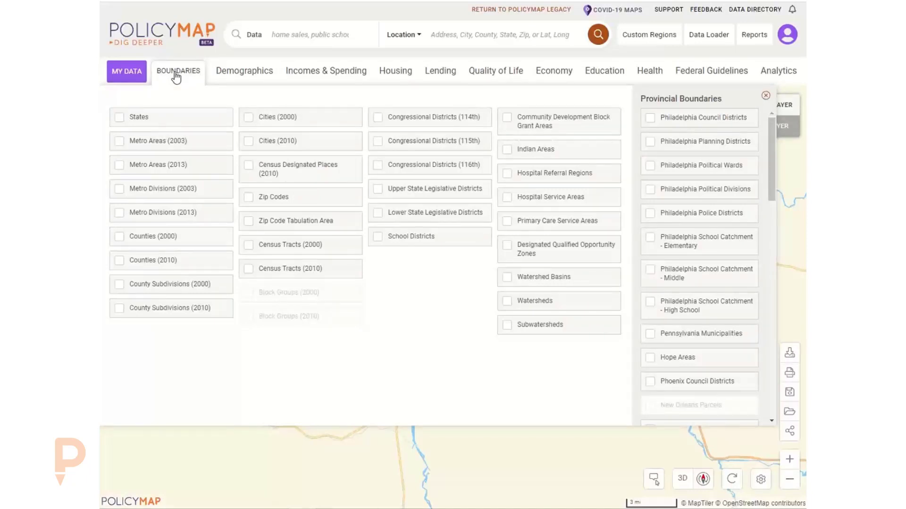
{"action": "left_click", "coordinate": [286, 202]}
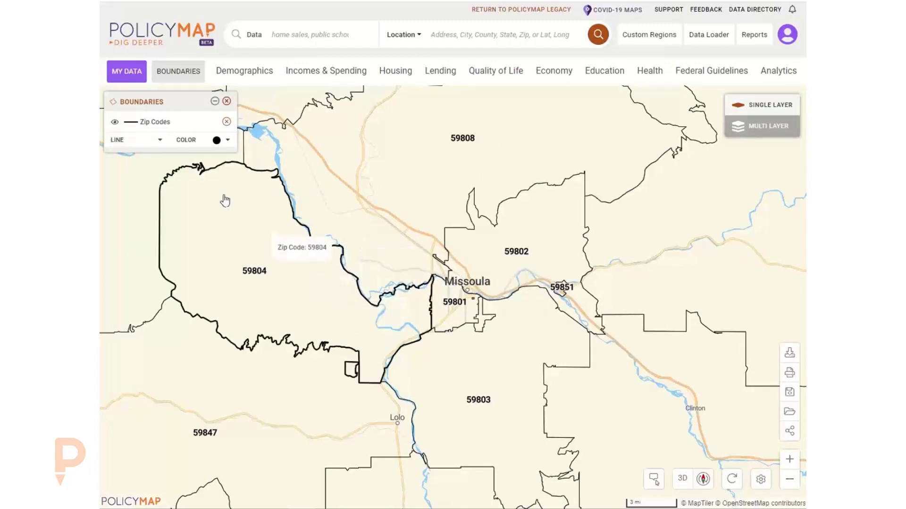
{"action": "left_click", "coordinate": [115, 122]}
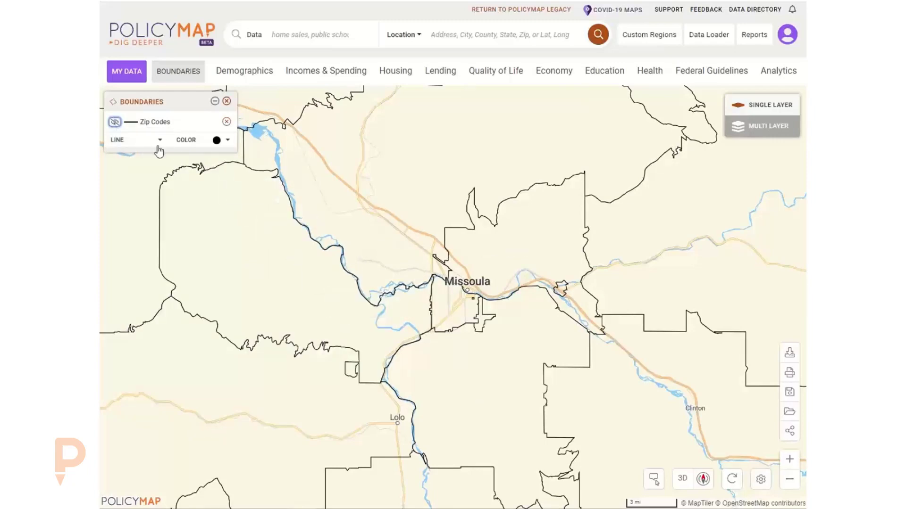
{"action": "left_click", "coordinate": [131, 141]}
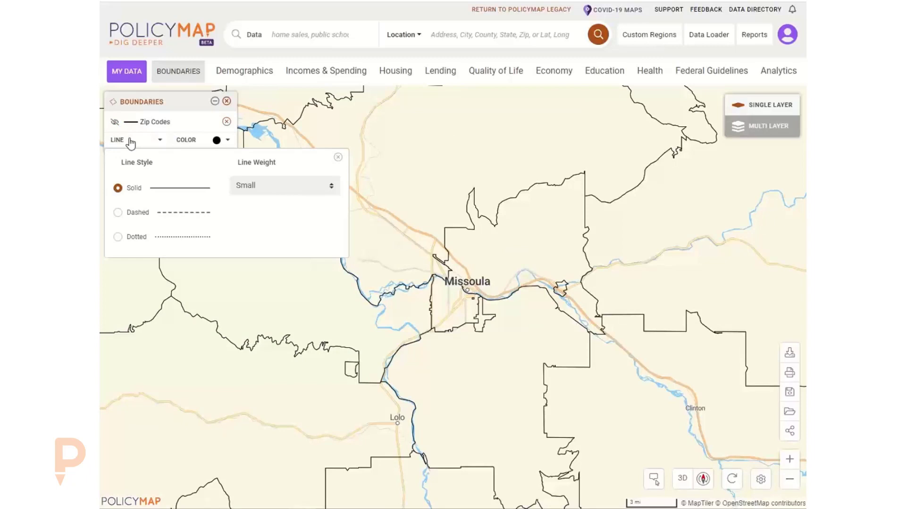
{"action": "left_click", "coordinate": [218, 141]}
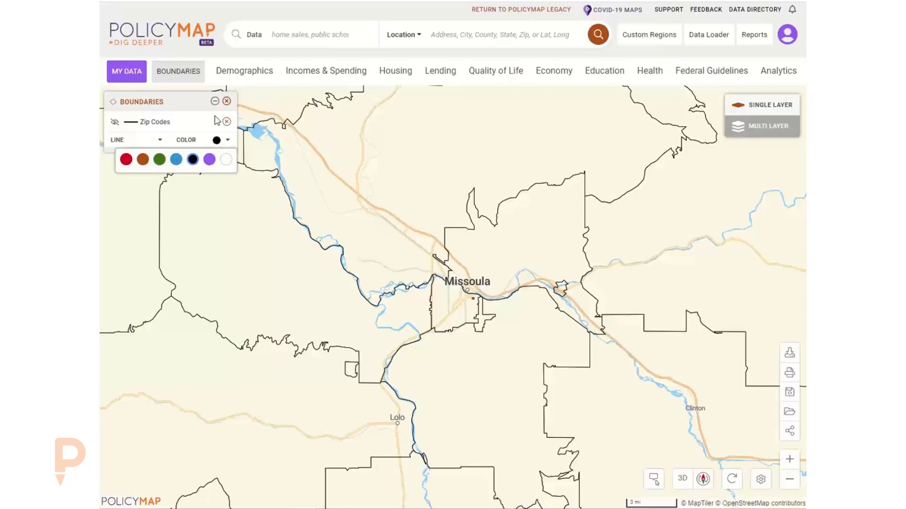
{"action": "left_click", "coordinate": [226, 101]}
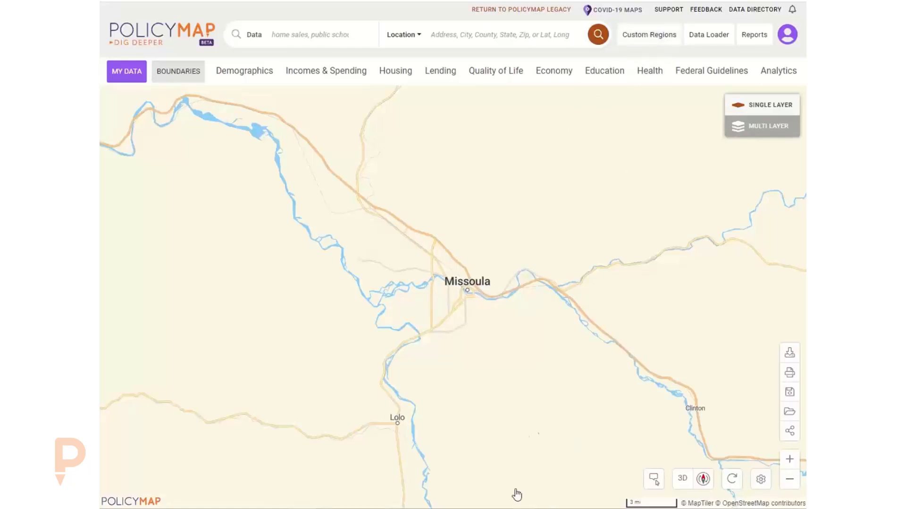
{"action": "left_click", "coordinate": [646, 41]}
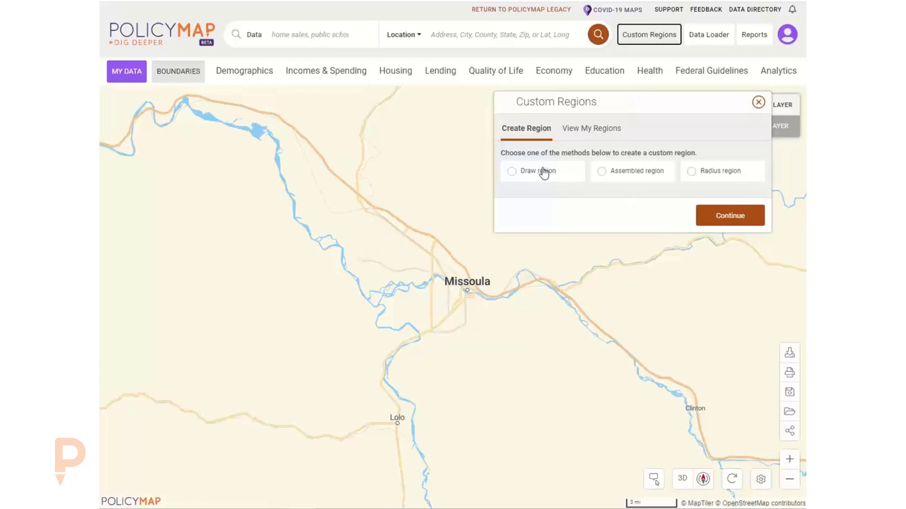
Start a Draw region and trace its northern edge from Turah west to south-west Missoula.
{"action": "left_click", "coordinate": [540, 171]}
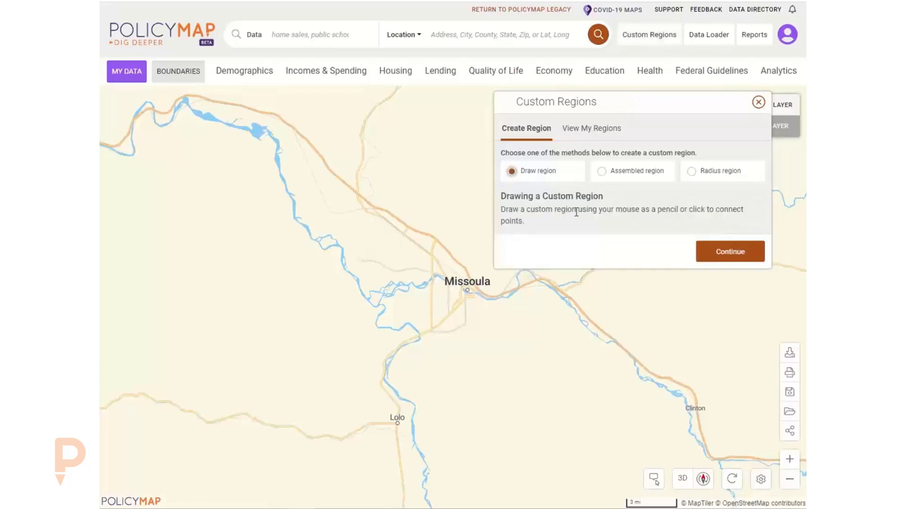
{"action": "left_click", "coordinate": [721, 255]}
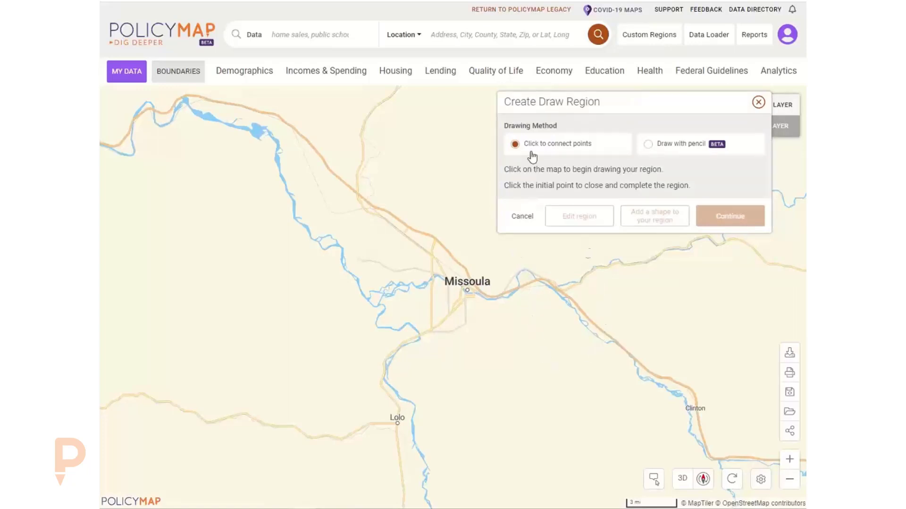
{"action": "left_click", "coordinate": [605, 333]}
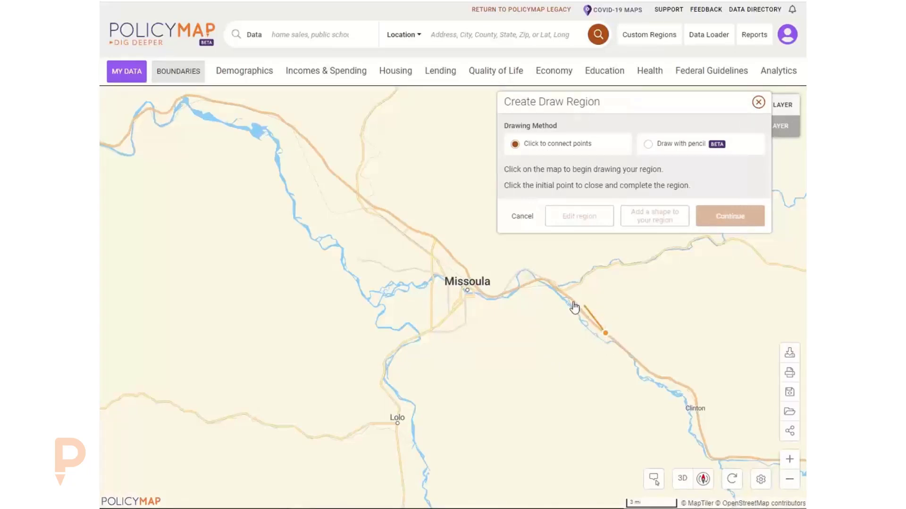
{"action": "left_click", "coordinate": [554, 285]}
{"action": "left_click", "coordinate": [520, 308]}
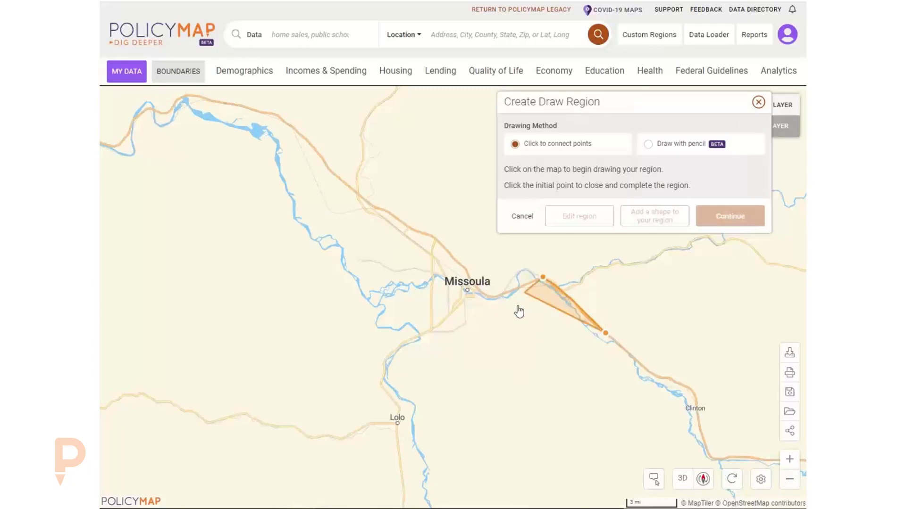
{"action": "scroll", "coordinate": [521, 311], "scroll_direction": "up", "scroll_amount": 5}
{"action": "left_click_drag", "start_coordinate": [478, 350], "coordinate": [422, 346]}
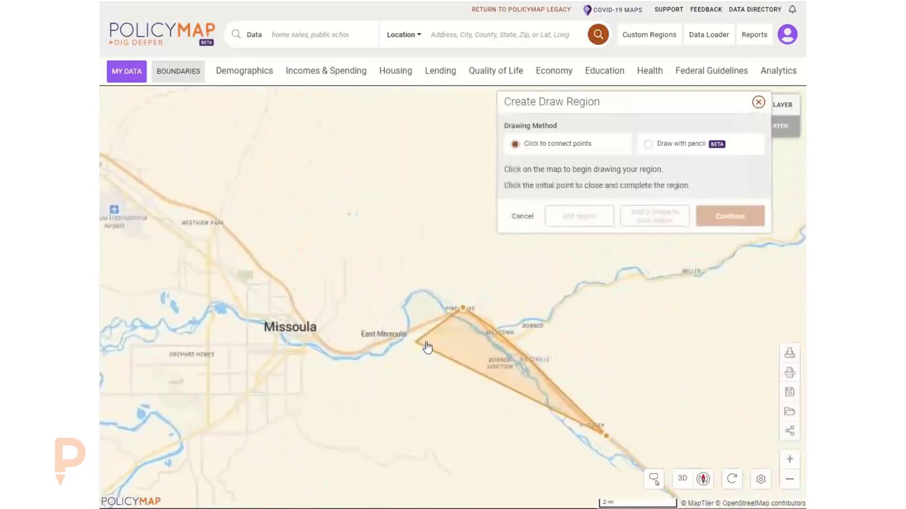
{"action": "left_click", "coordinate": [429, 322]}
{"action": "left_click", "coordinate": [386, 337]}
{"action": "left_click", "coordinate": [346, 354]}
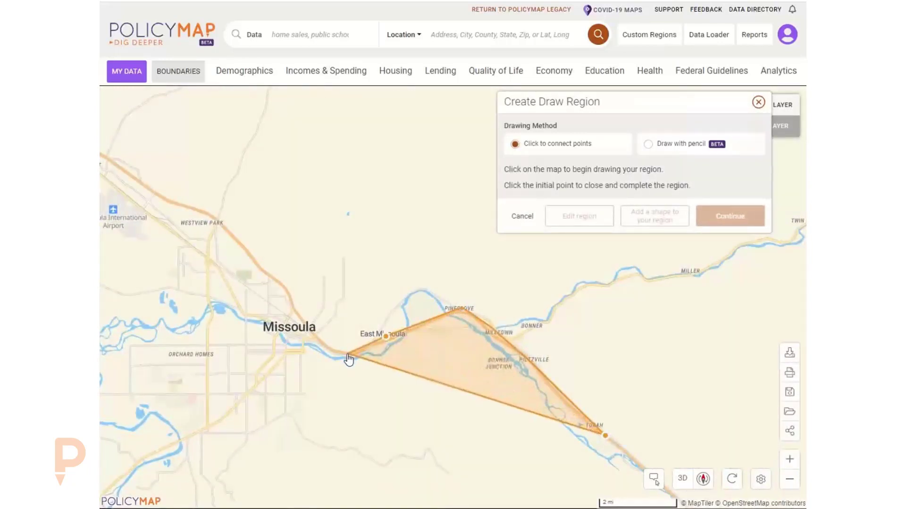
{"action": "left_click", "coordinate": [291, 310]}
{"action": "left_click", "coordinate": [268, 361]}
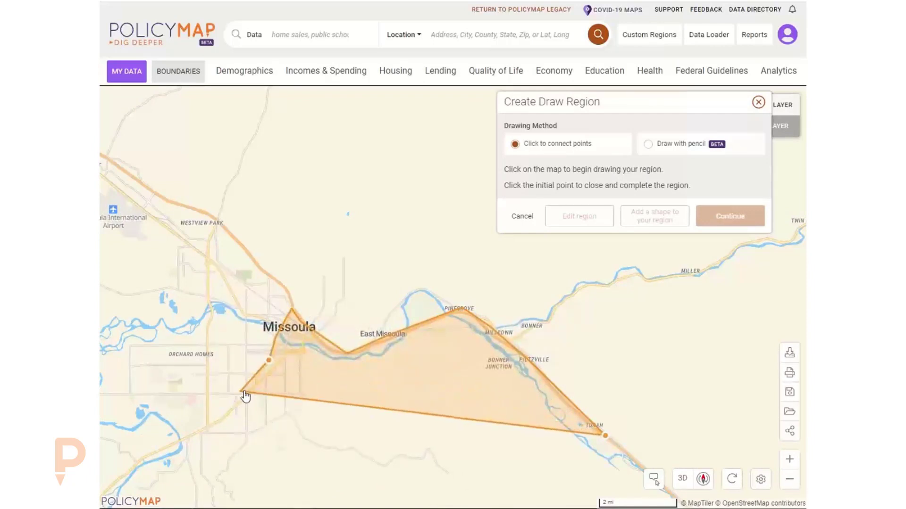
{"action": "left_click", "coordinate": [229, 409]}
{"action": "left_click", "coordinate": [204, 432]}
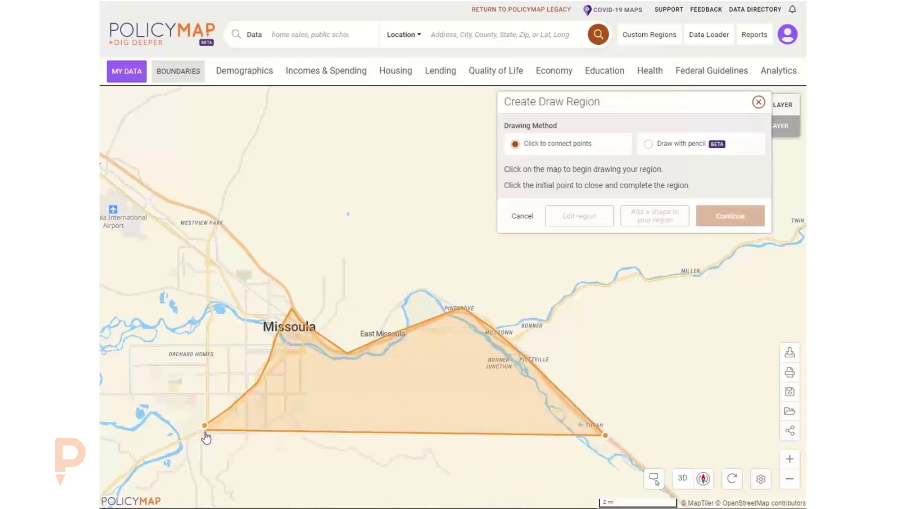
Trace the southern edge back east toward Turah and close the polygon.
{"action": "left_click", "coordinate": [250, 433]}
{"action": "left_click", "coordinate": [285, 413]}
{"action": "left_click", "coordinate": [302, 436]}
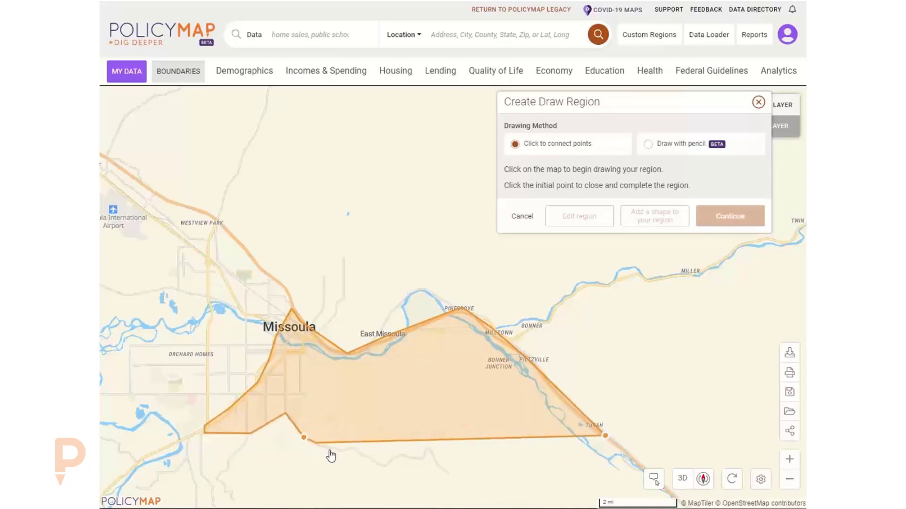
{"action": "left_click", "coordinate": [339, 450]}
{"action": "left_click", "coordinate": [358, 447]}
{"action": "left_click", "coordinate": [378, 463]}
{"action": "left_click", "coordinate": [400, 453]}
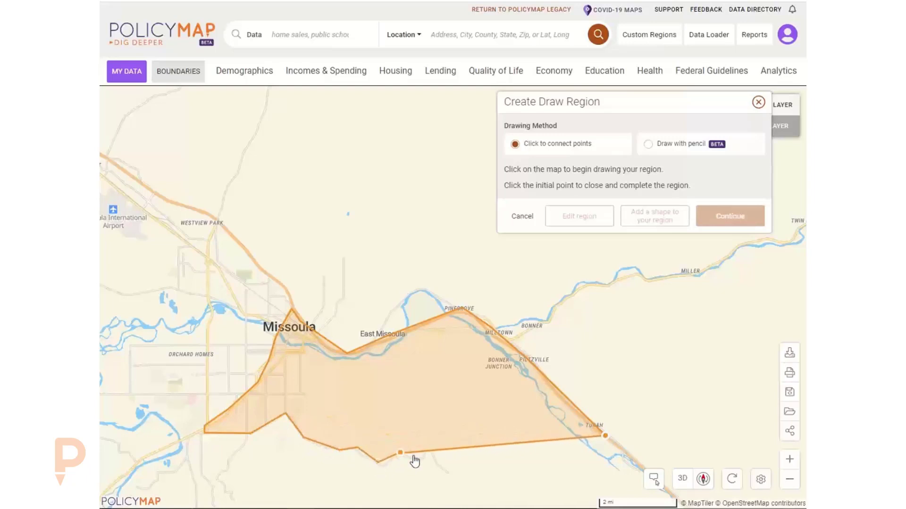
{"action": "left_click", "coordinate": [418, 457]}
{"action": "left_click", "coordinate": [427, 453]}
{"action": "left_click", "coordinate": [443, 467]}
{"action": "left_click", "coordinate": [449, 474]}
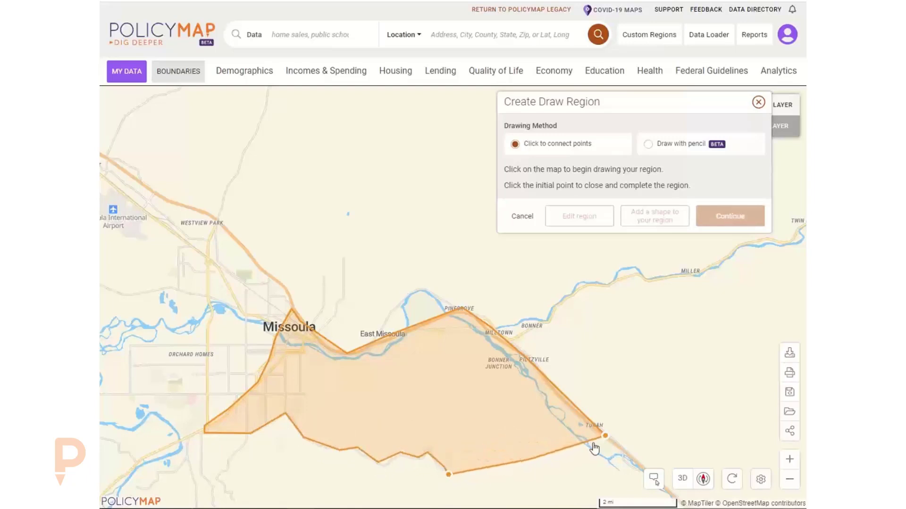
{"action": "left_click", "coordinate": [606, 436]}
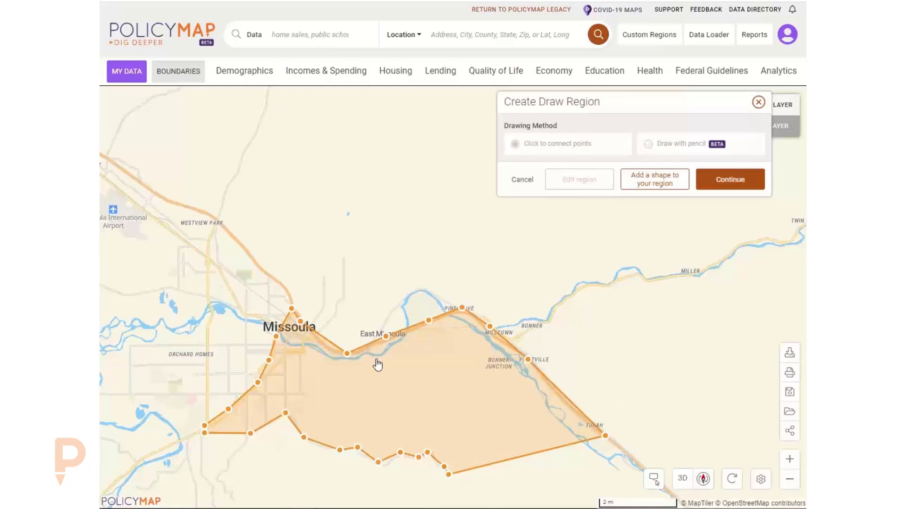
{"action": "left_click_drag", "start_coordinate": [389, 253], "coordinate": [392, 251]}
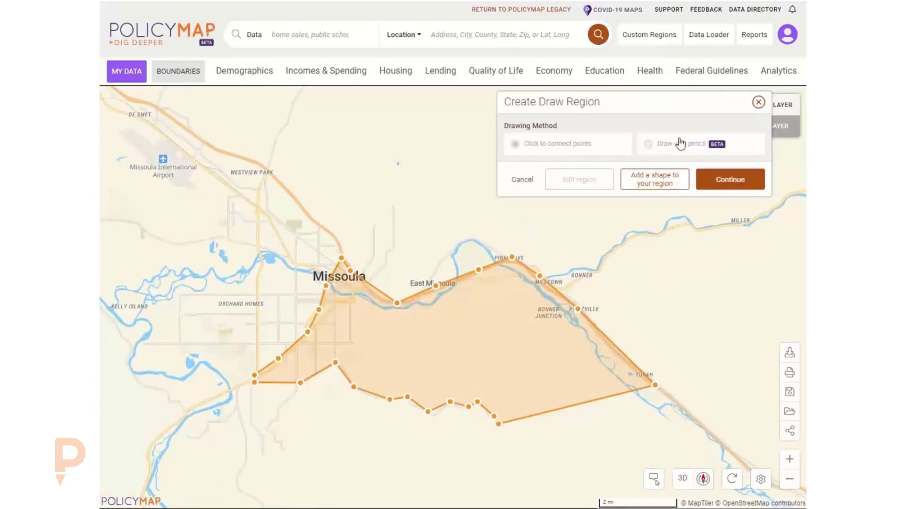
Add a freehand second shape around Missoula International Airport and Westview Park, then continue.
{"action": "left_click", "coordinate": [657, 179]}
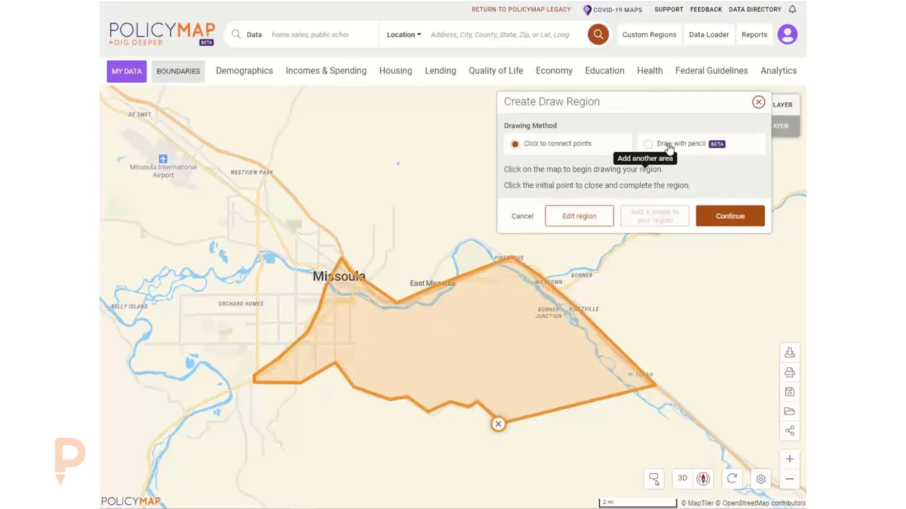
{"action": "left_click", "coordinate": [669, 146]}
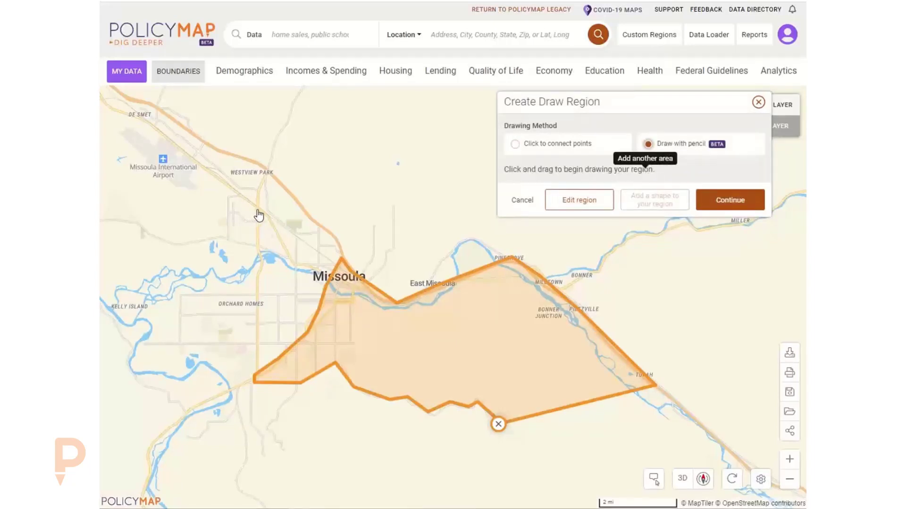
{"action": "mouse_move", "coordinate": [257, 203]}
{"action": "left_mouse_down"}
{"action": "mouse_move", "coordinate": [268, 174]}
{"action": "mouse_move", "coordinate": [161, 109]}
{"action": "mouse_move", "coordinate": [153, 127]}
{"action": "mouse_move", "coordinate": [196, 166]}
{"action": "mouse_move", "coordinate": [182, 195]}
{"action": "mouse_move", "coordinate": [231, 220]}
{"action": "mouse_move", "coordinate": [249, 252]}
{"action": "mouse_move", "coordinate": [257, 202]}
{"action": "left_mouse_up"}
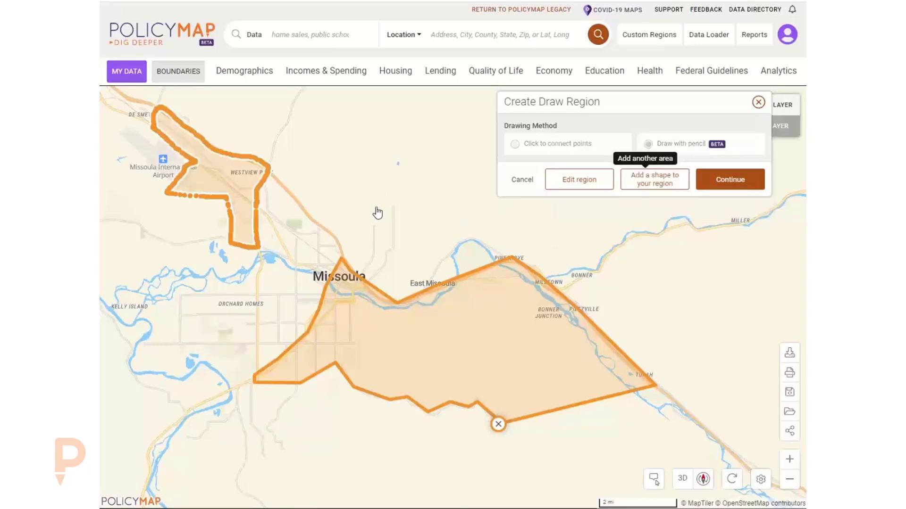
{"action": "left_click_drag", "start_coordinate": [378, 213], "coordinate": [413, 226]}
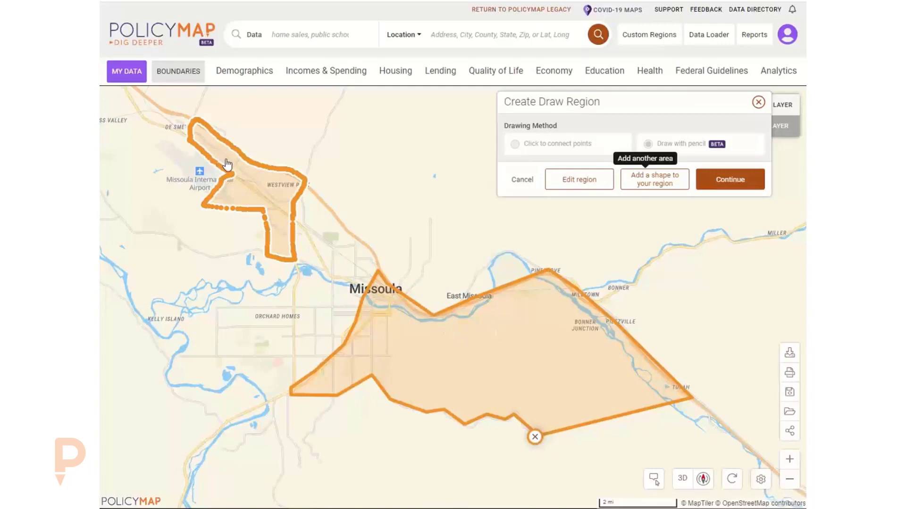
{"action": "left_click", "coordinate": [728, 182]}
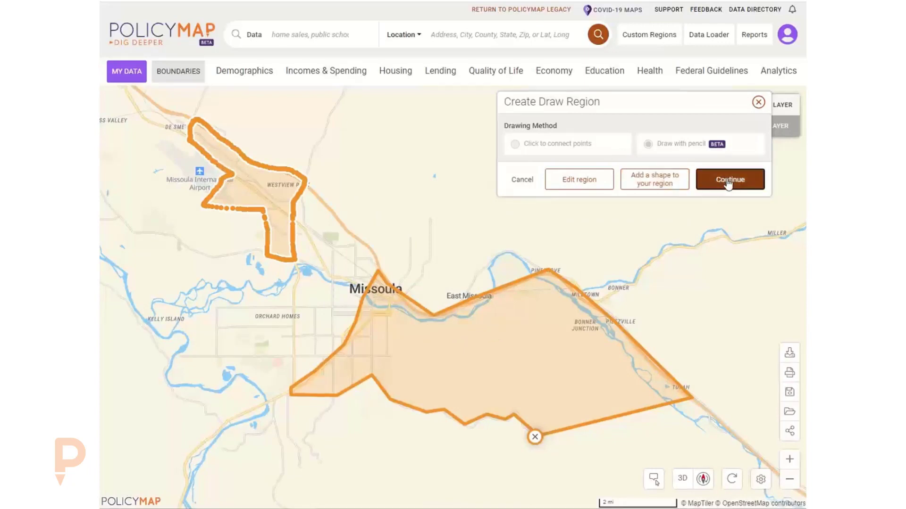
Name the region 'Westview Park', save it, and close the label popup.
{"action": "left_click", "coordinate": [193, 104]}
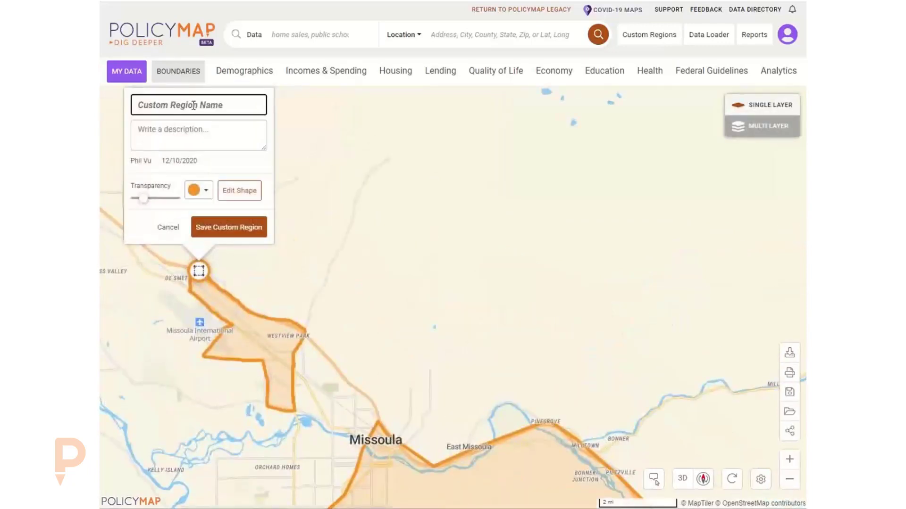
{"action": "type", "text": "Westview Park"}
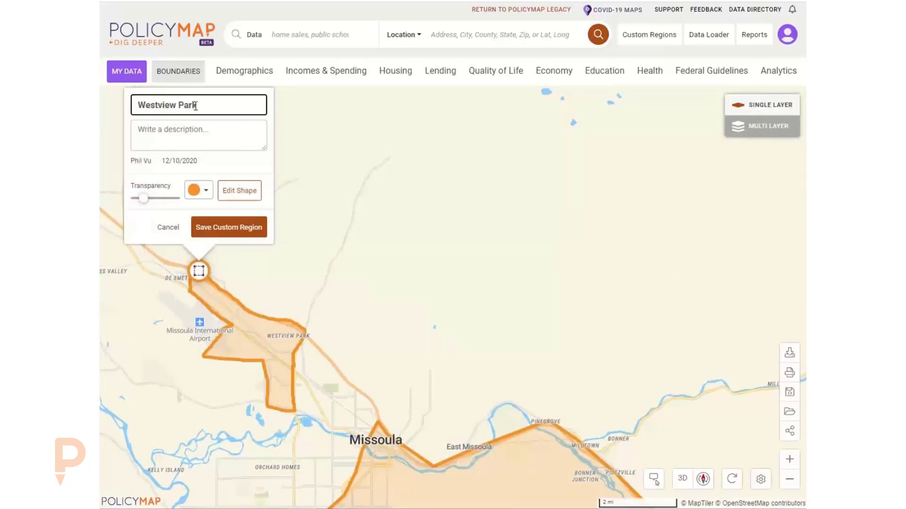
{"action": "left_click", "coordinate": [241, 227]}
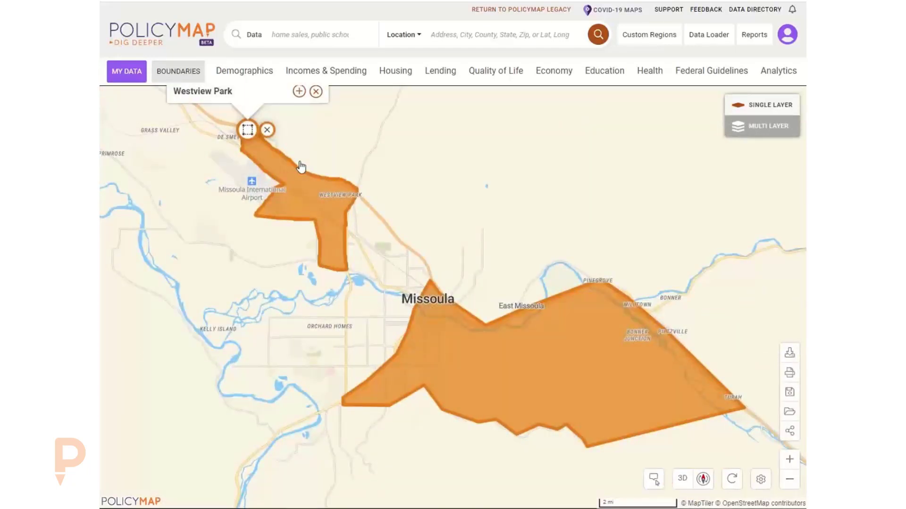
{"action": "left_click", "coordinate": [316, 91]}
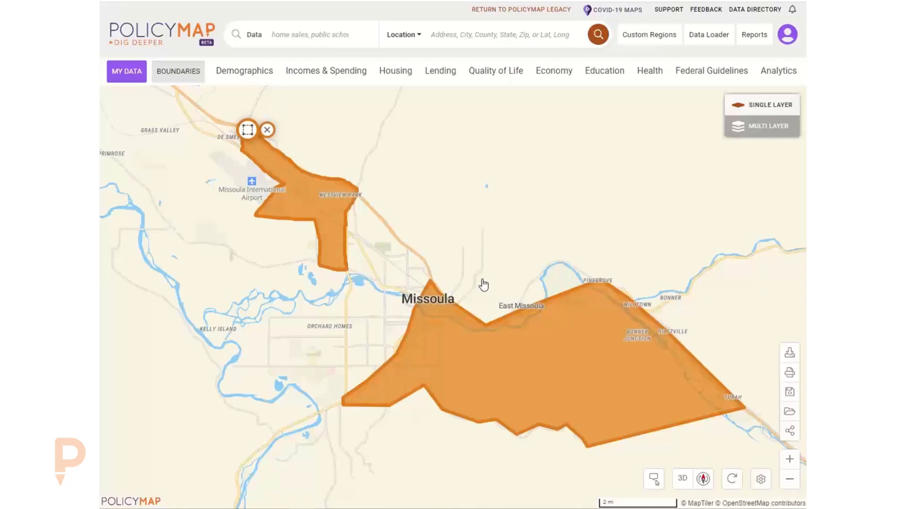
{"action": "left_click", "coordinate": [181, 71]}
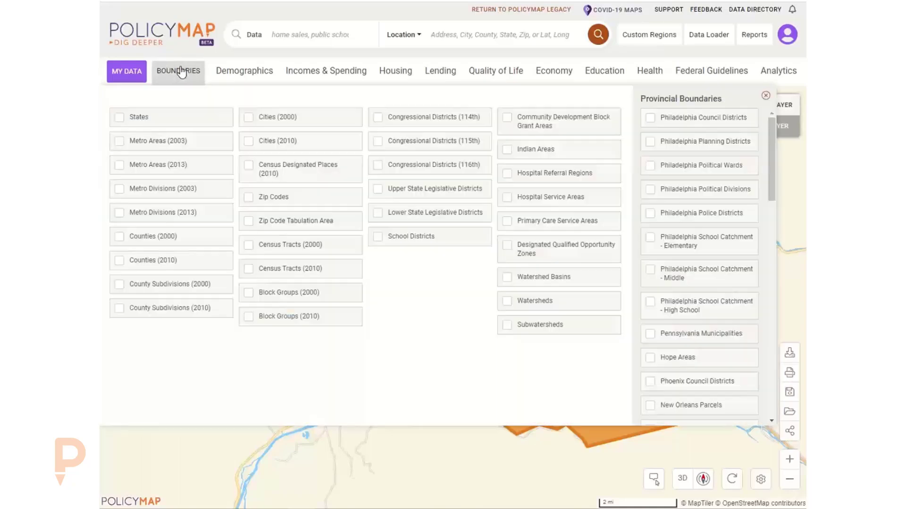
{"action": "left_click", "coordinate": [310, 271]}
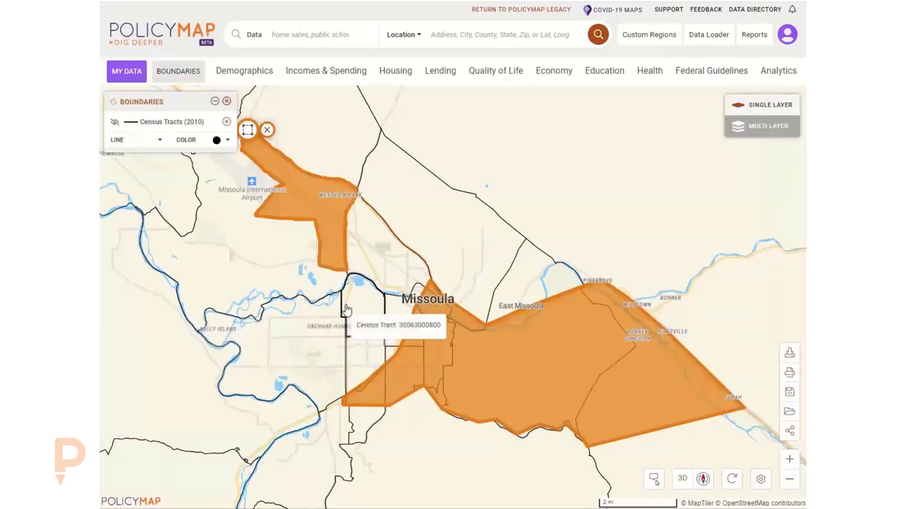
{"action": "scroll", "coordinate": [346, 317], "scroll_direction": "down", "scroll_amount": 2}
{"action": "left_click_drag", "start_coordinate": [392, 261], "coordinate": [449, 259]}
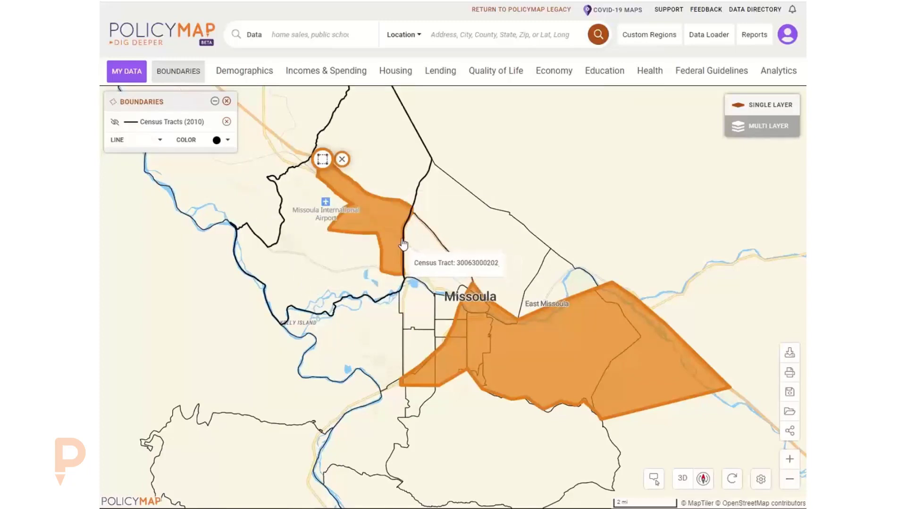
{"action": "left_click", "coordinate": [228, 102]}
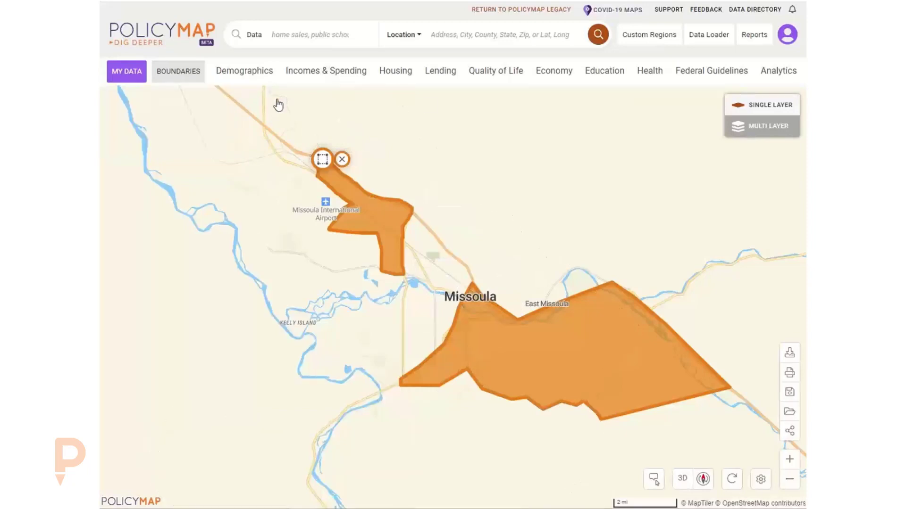
Start an assembled region and select five census tracts around downtown and south Missoula.
{"action": "left_click", "coordinate": [644, 37]}
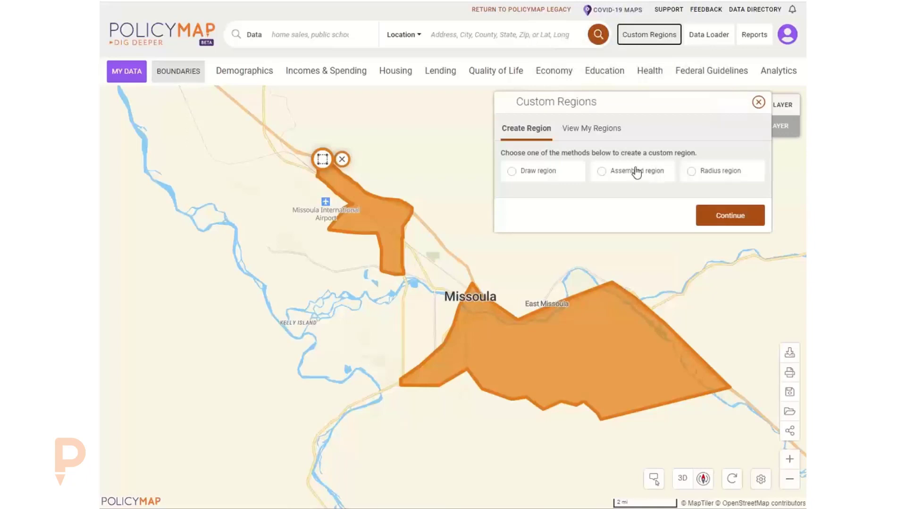
{"action": "left_click", "coordinate": [636, 173]}
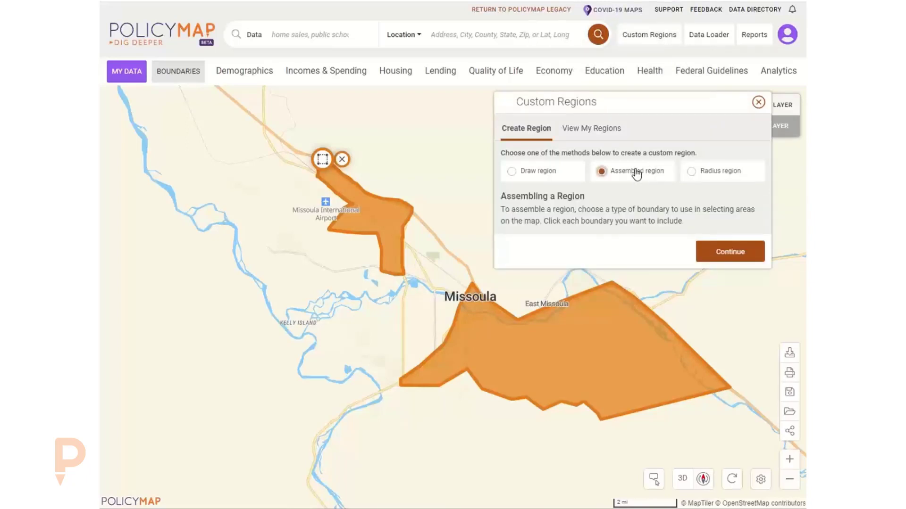
{"action": "left_click", "coordinate": [722, 252]}
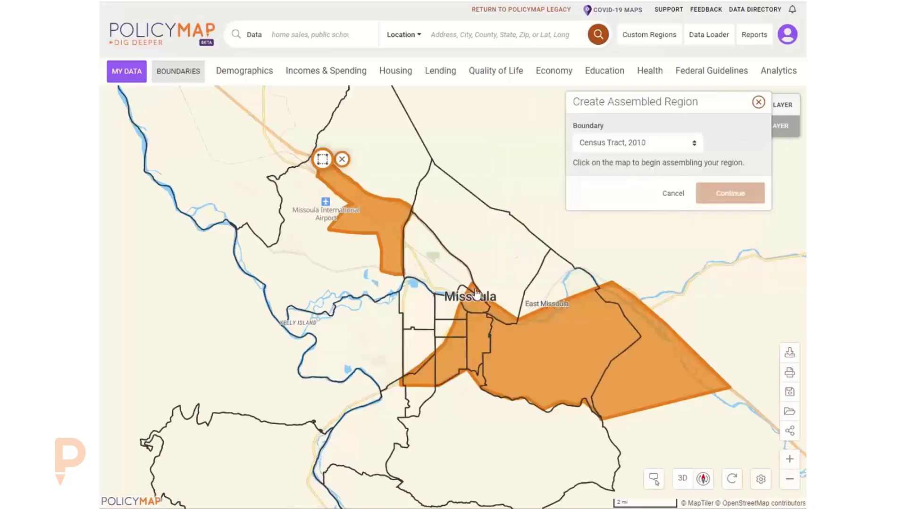
{"action": "left_click", "coordinate": [420, 299]}
{"action": "left_click", "coordinate": [420, 349]}
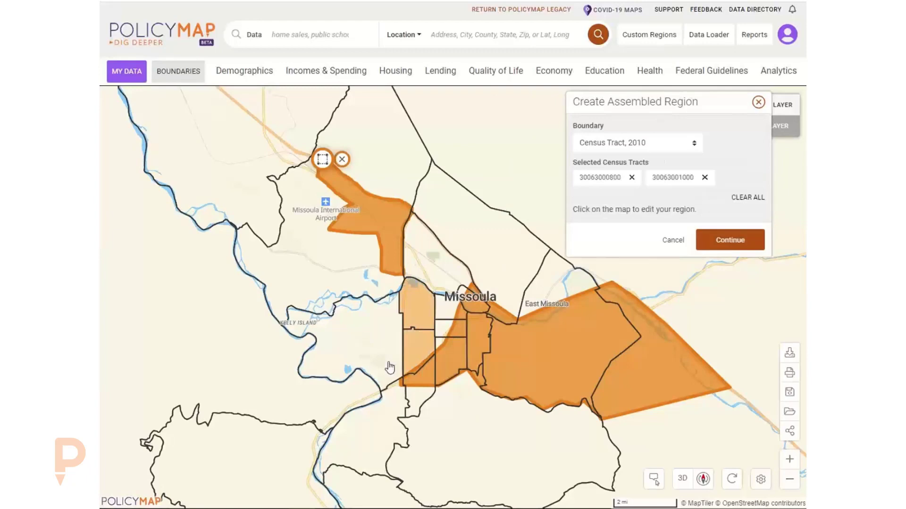
{"action": "left_click", "coordinate": [390, 370]}
{"action": "left_click", "coordinate": [395, 408]}
{"action": "left_click", "coordinate": [417, 401]}
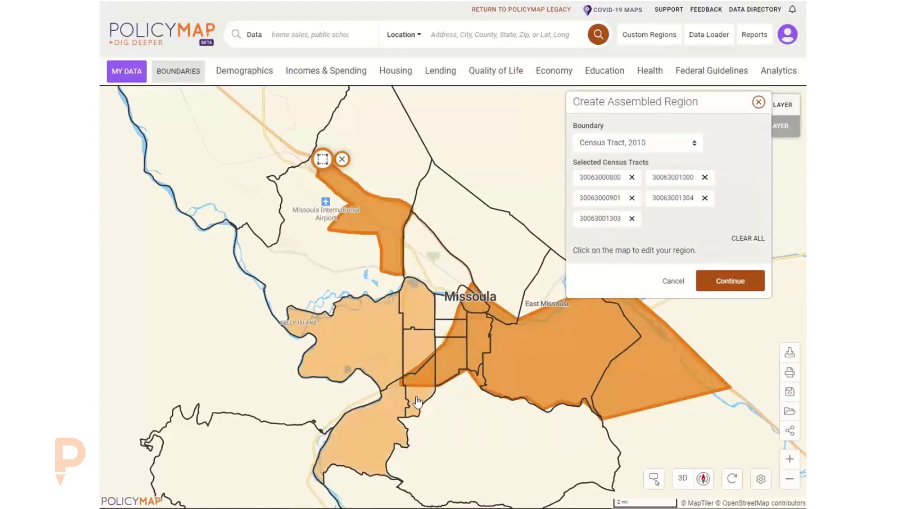
Keep Census Tract 2010, swap two tracts for three including Kelly Island, and continue.
{"action": "left_click", "coordinate": [633, 143]}
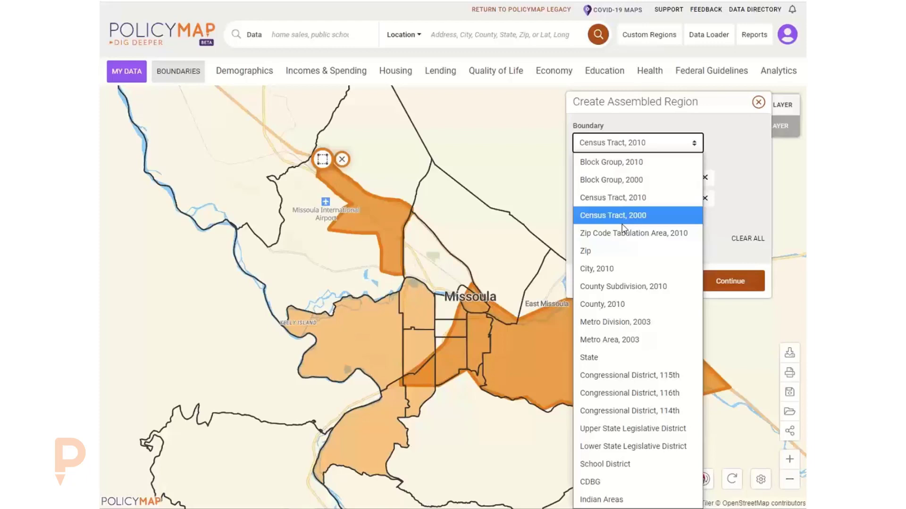
{"action": "left_click", "coordinate": [725, 148]}
{"action": "left_click_drag", "start_coordinate": [493, 376], "coordinate": [520, 332]}
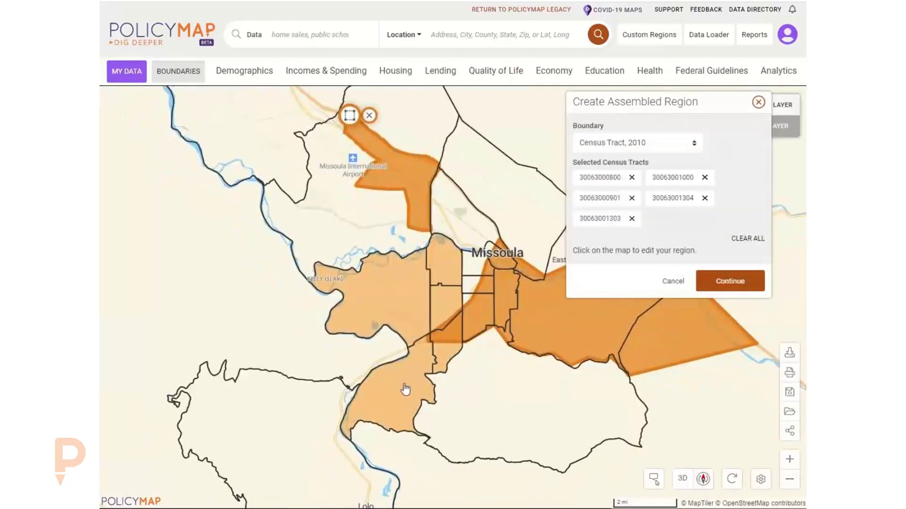
{"action": "left_click", "coordinate": [404, 388]}
{"action": "left_click", "coordinate": [400, 299]}
{"action": "left_click", "coordinate": [472, 260]}
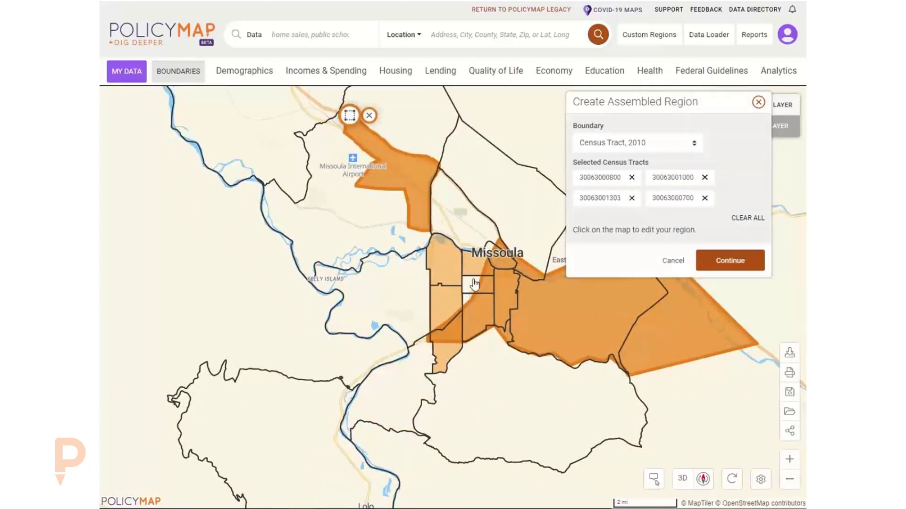
{"action": "left_click", "coordinate": [474, 285]}
{"action": "left_click", "coordinate": [409, 282]}
{"action": "left_click", "coordinate": [730, 281]}
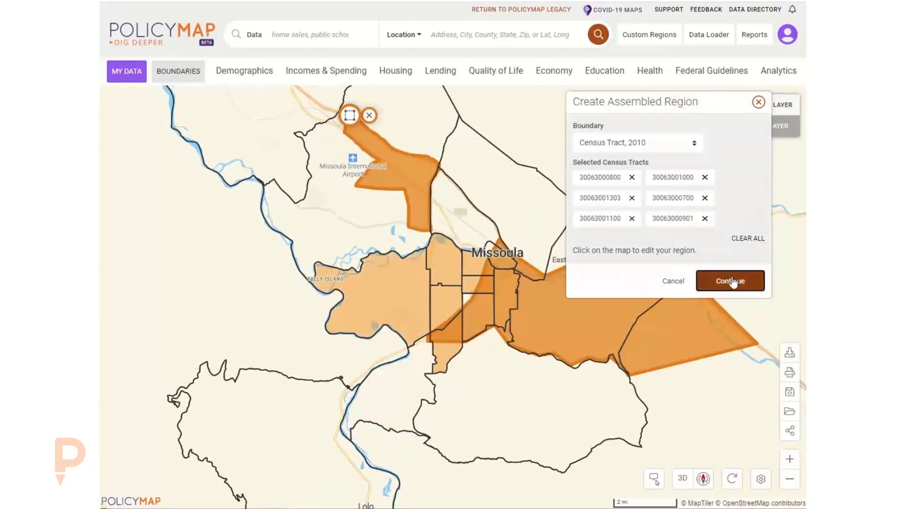
{"action": "left_click", "coordinate": [402, 104]}
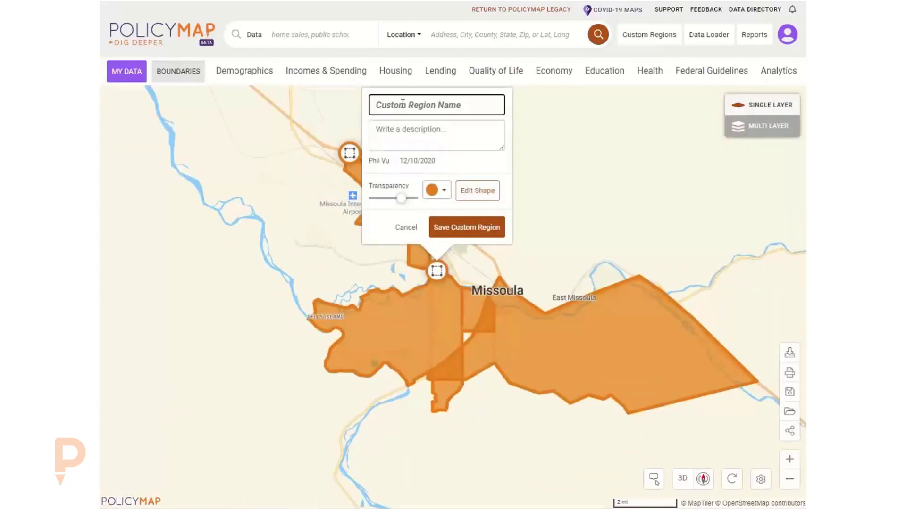
Save the assembled tract region as the custom region 'Kelly Island' and recenter the map on both regions.
{"action": "type", "text": "Kel"}
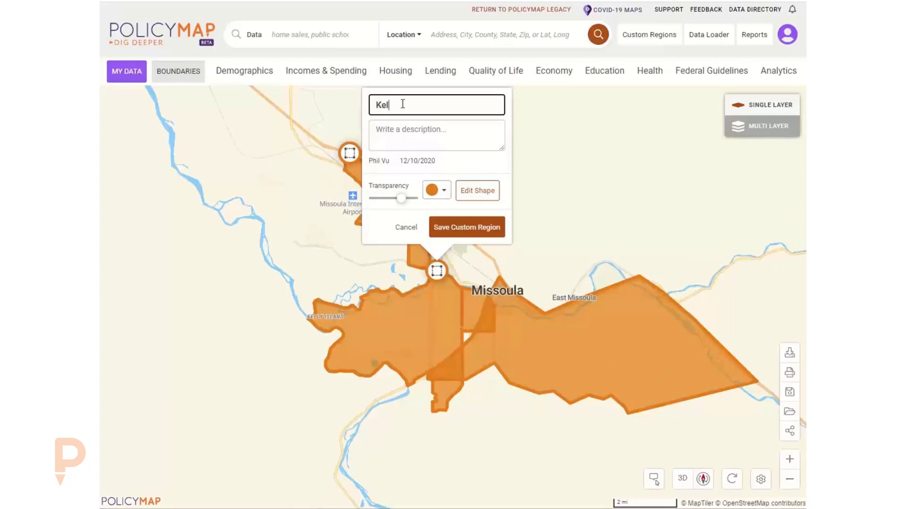
{"action": "type", "text": "ly Island"}
{"action": "left_click", "coordinate": [460, 228]}
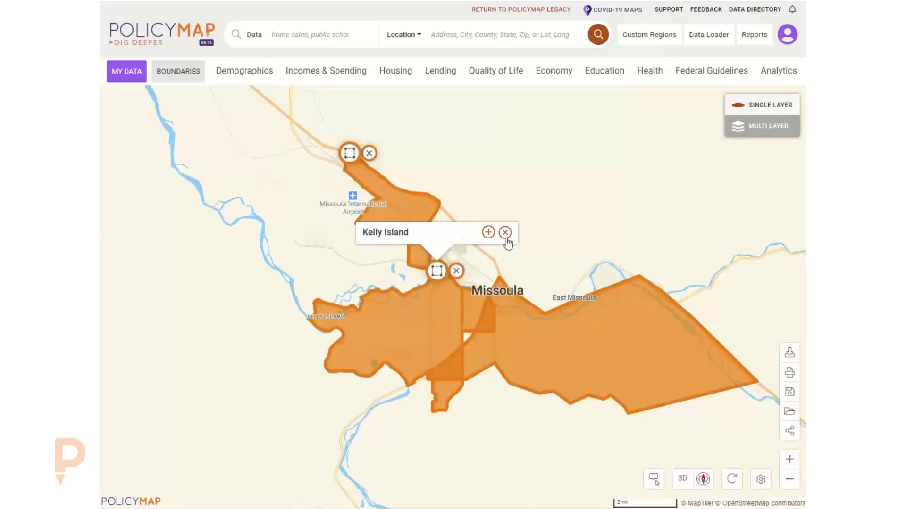
{"action": "left_click", "coordinate": [507, 235]}
{"action": "mouse_move", "coordinate": [513, 252]}
{"action": "left_mouse_down"}
{"action": "mouse_move", "coordinate": [520, 230]}
{"action": "mouse_move", "coordinate": [521, 238]}
{"action": "left_mouse_up"}
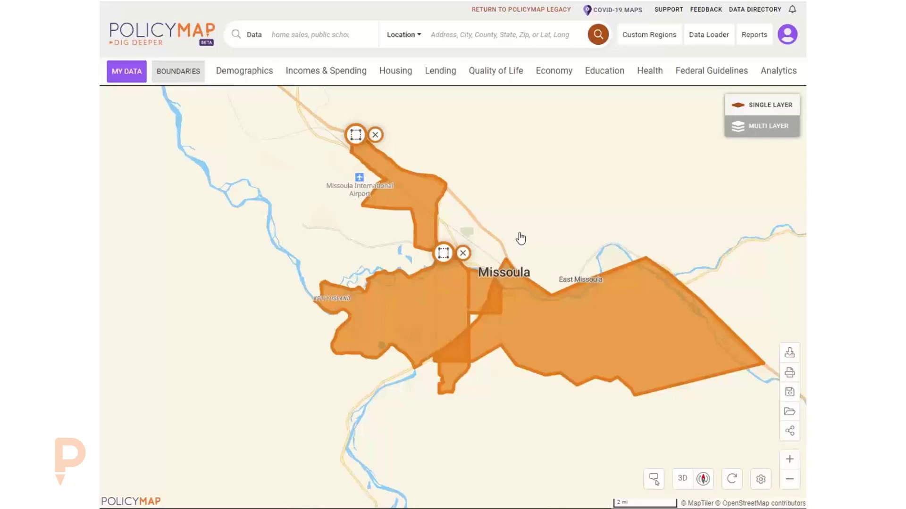
Show the Westview Park and Kelly Island labels and expand Kelly Island's details.
{"action": "left_click", "coordinate": [356, 135]}
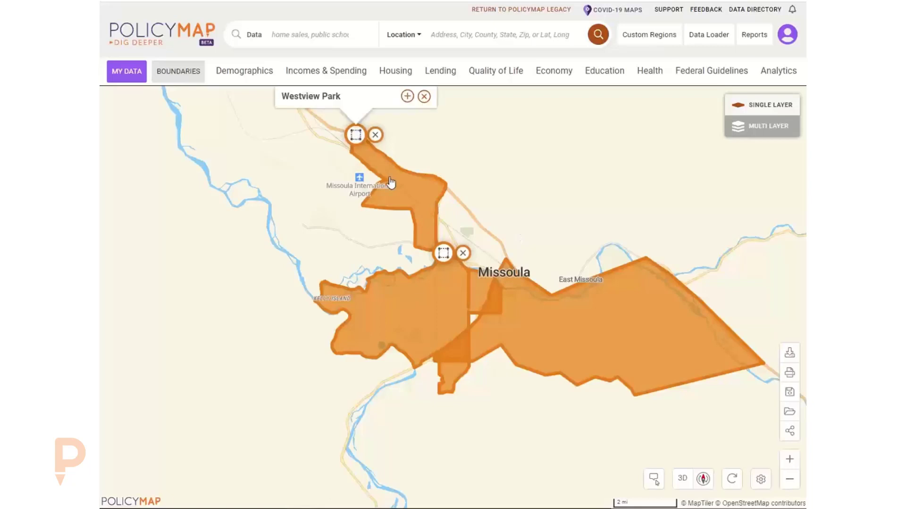
{"action": "left_click", "coordinate": [443, 254]}
{"action": "left_click", "coordinate": [494, 213]}
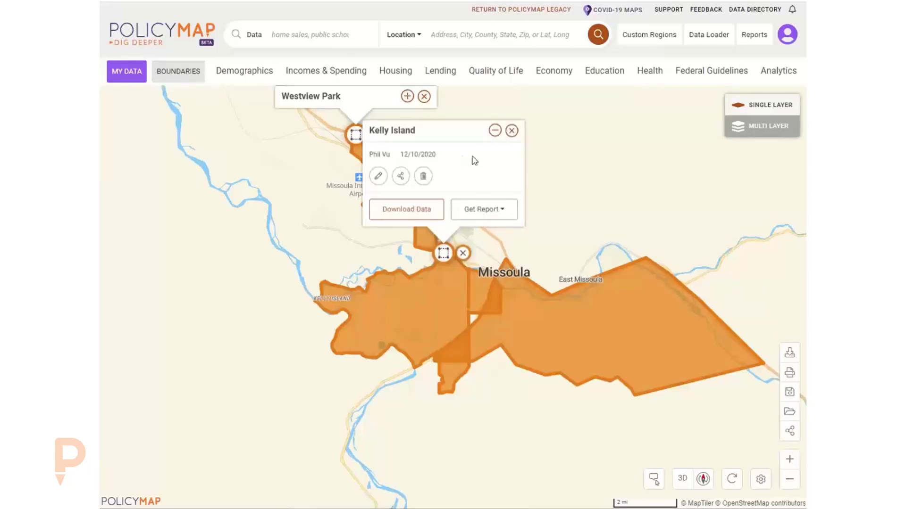
{"action": "left_click", "coordinate": [378, 177]}
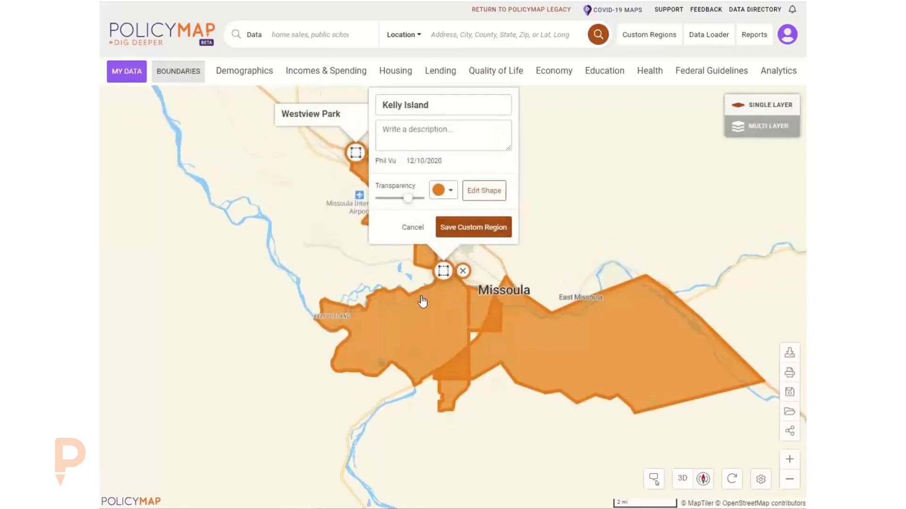
{"action": "left_click", "coordinate": [482, 191]}
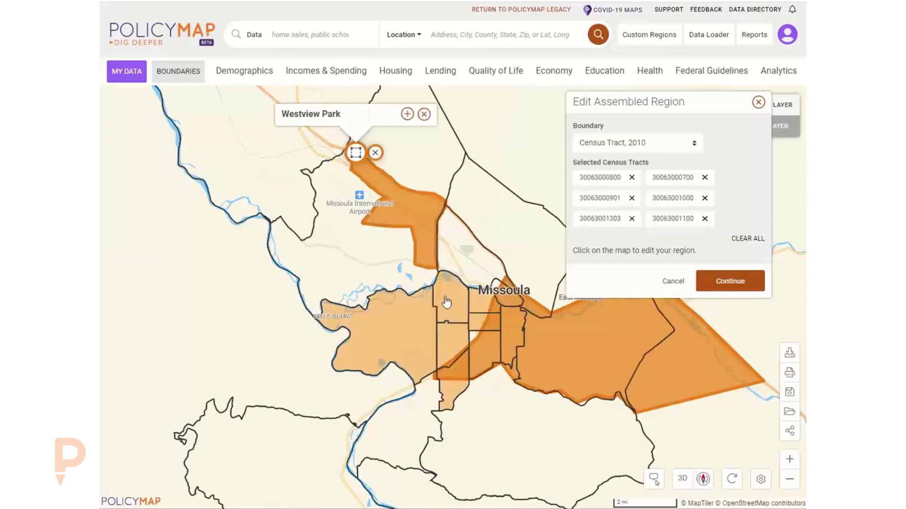
{"action": "left_click", "coordinate": [411, 364]}
{"action": "left_click", "coordinate": [407, 333]}
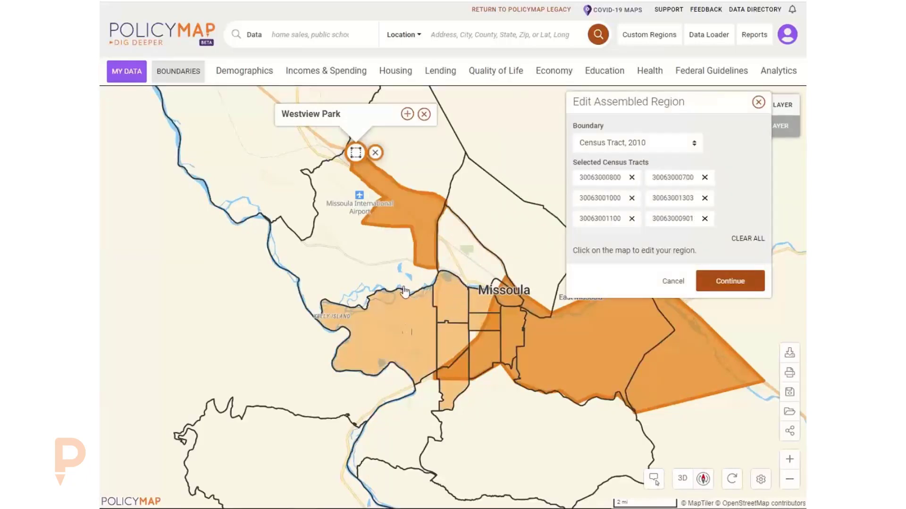
{"action": "left_click", "coordinate": [389, 264]}
{"action": "left_click", "coordinate": [377, 256]}
{"action": "left_click", "coordinate": [389, 324]}
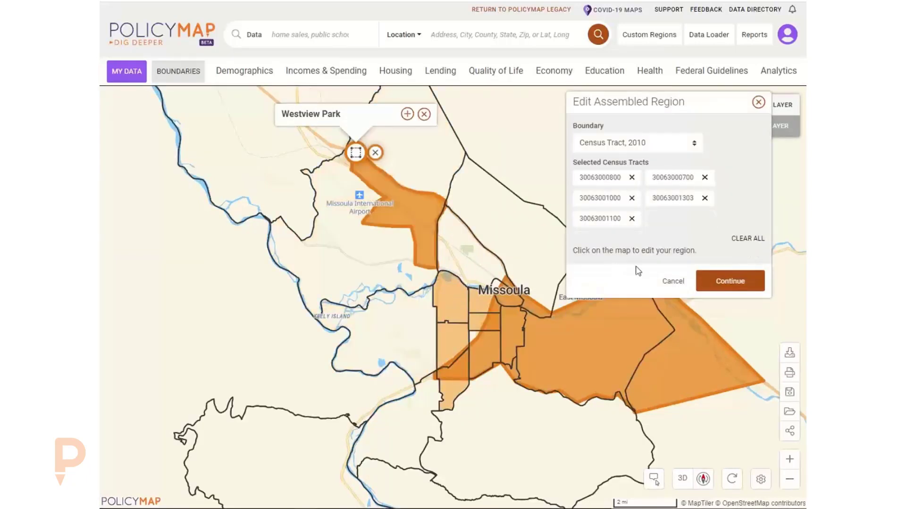
{"action": "left_click", "coordinate": [673, 282]}
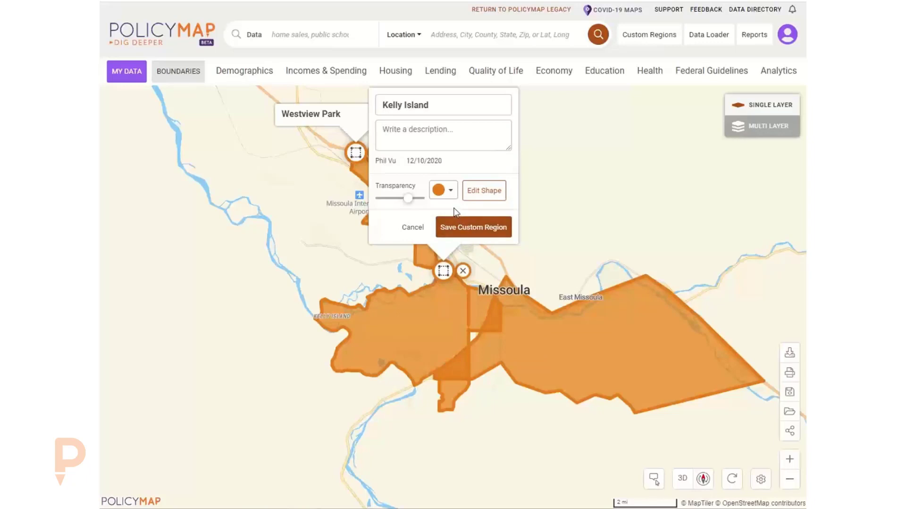
Make Kelly Island semi-transparent indigo, save it, and expand Westview Park's details.
{"action": "left_click", "coordinate": [444, 190]}
{"action": "left_click", "coordinate": [434, 212]}
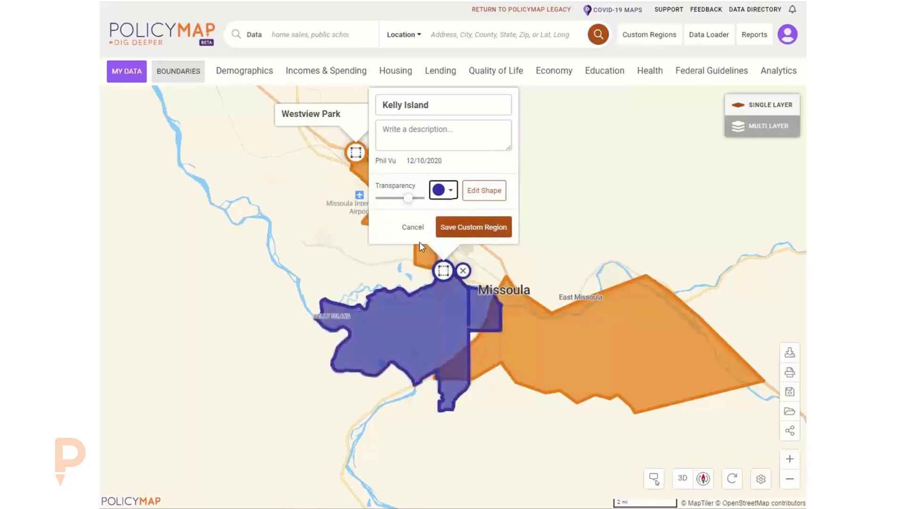
{"action": "left_click_drag", "start_coordinate": [405, 208], "coordinate": [369, 236]}
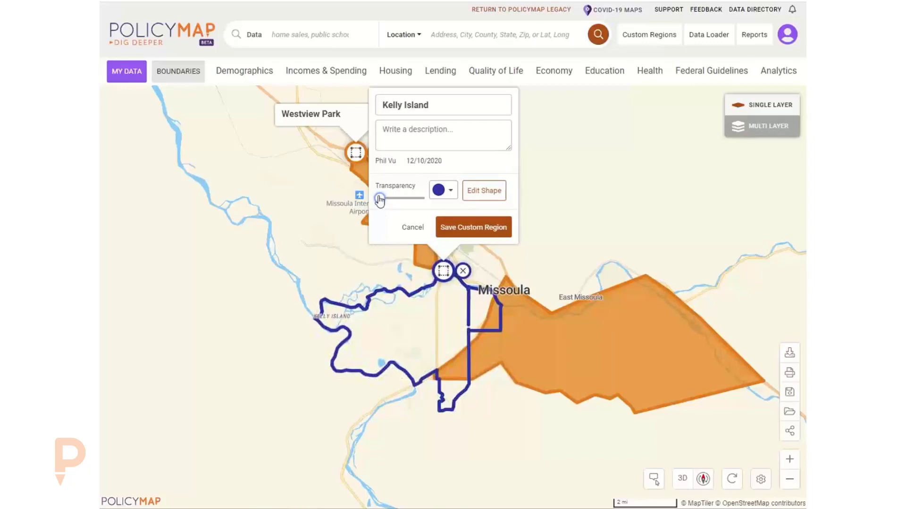
{"action": "left_click_drag", "start_coordinate": [380, 198], "coordinate": [397, 200]}
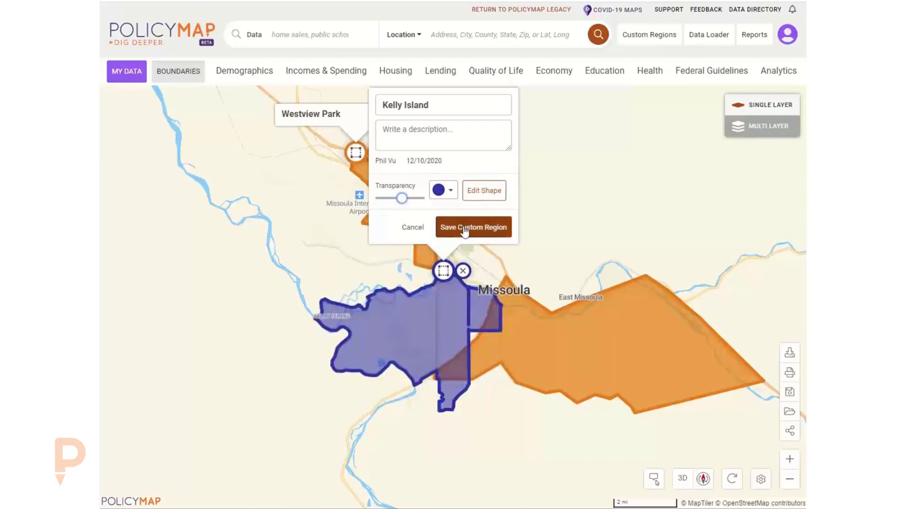
{"action": "left_click", "coordinate": [446, 228]}
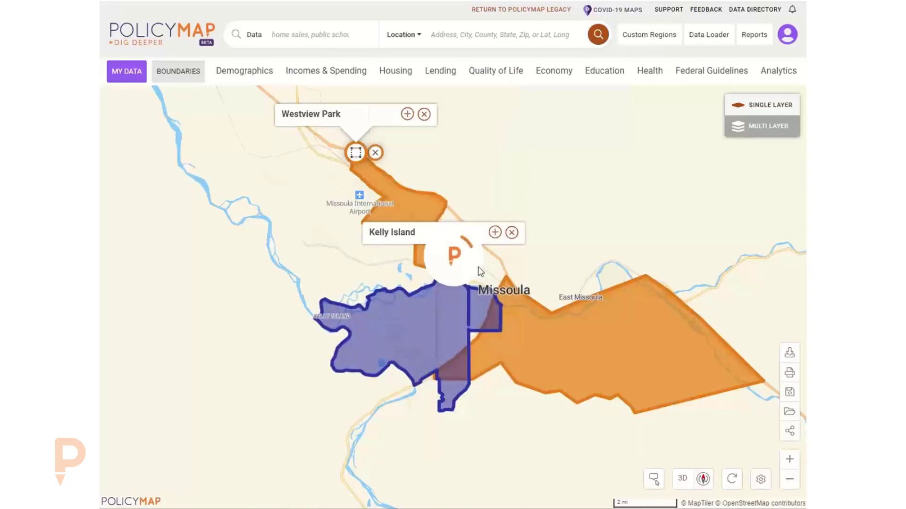
{"action": "left_click", "coordinate": [407, 114]}
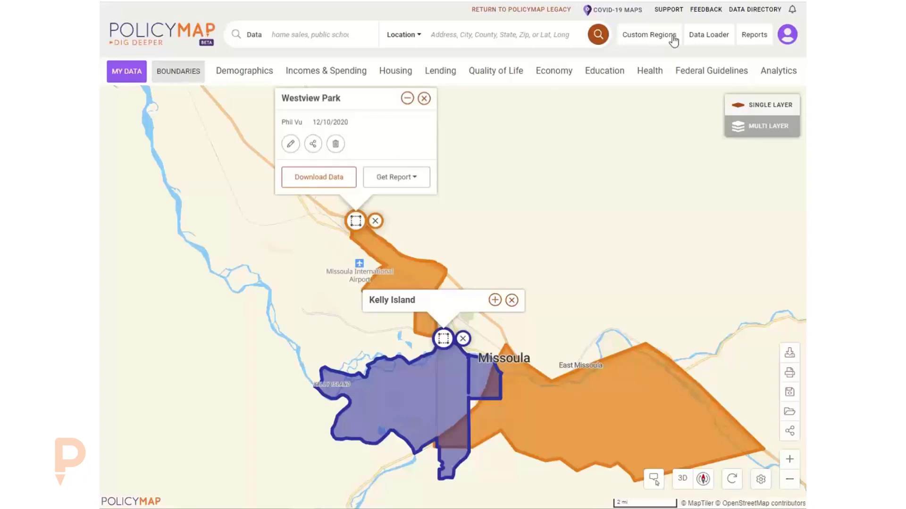
{"action": "left_click", "coordinate": [649, 37]}
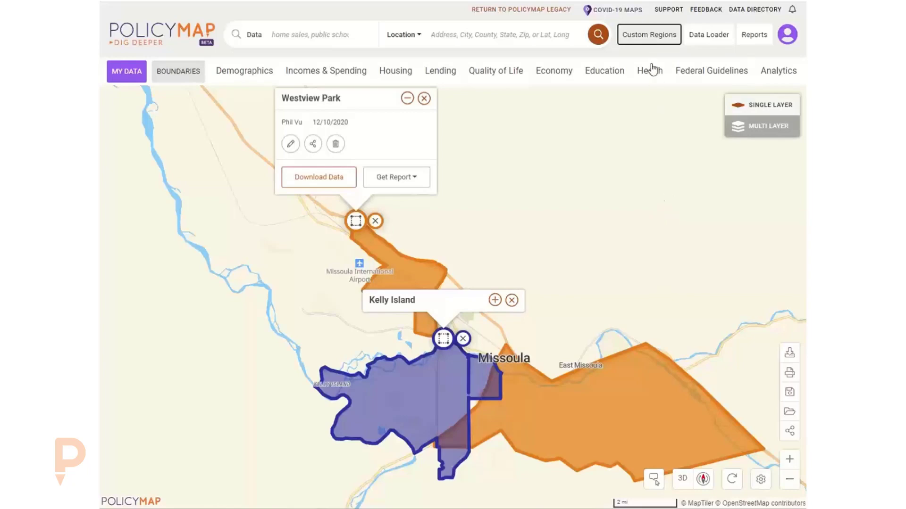
{"action": "left_click", "coordinate": [647, 38]}
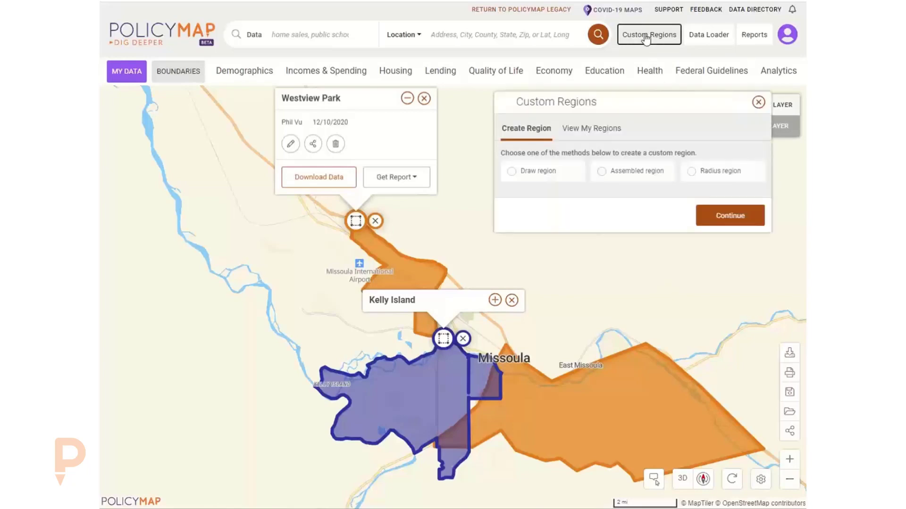
{"action": "left_click", "coordinate": [585, 132]}
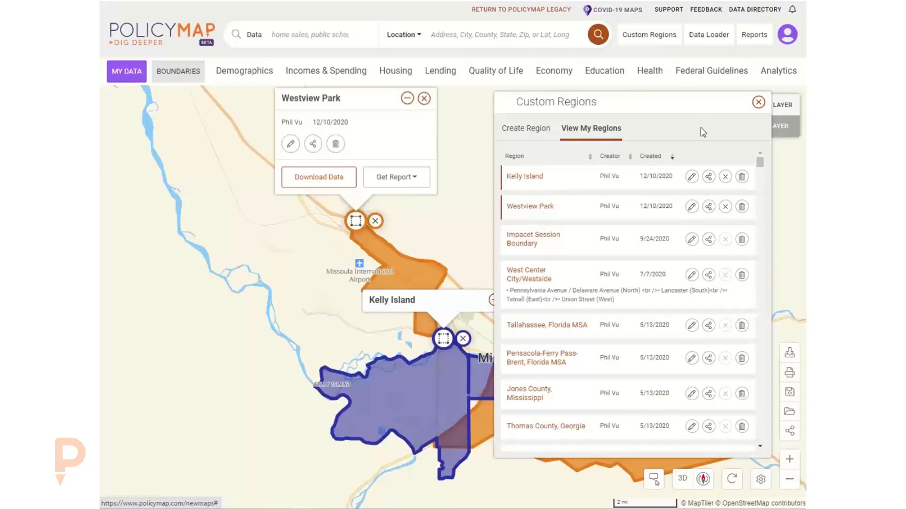
{"action": "left_click", "coordinate": [758, 102]}
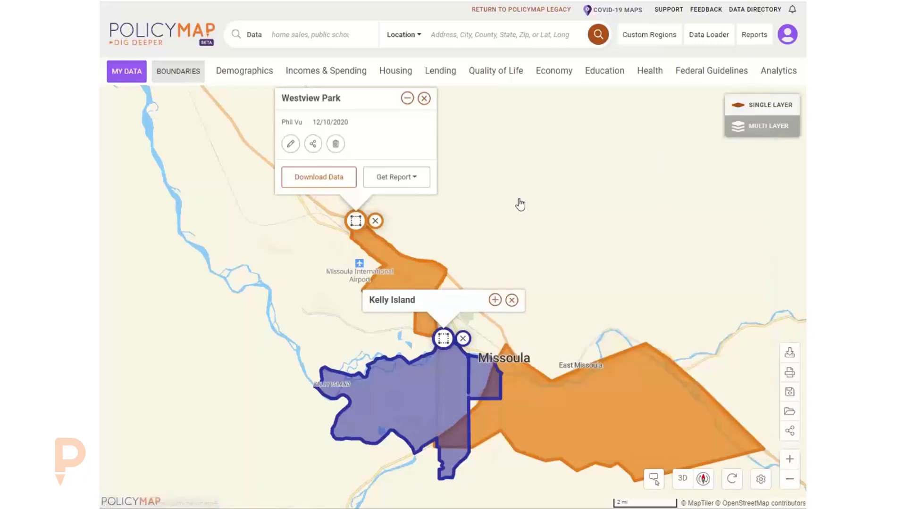
Choose the Community Profile report from Westview Park's Get Report options.
{"action": "left_click", "coordinate": [391, 180]}
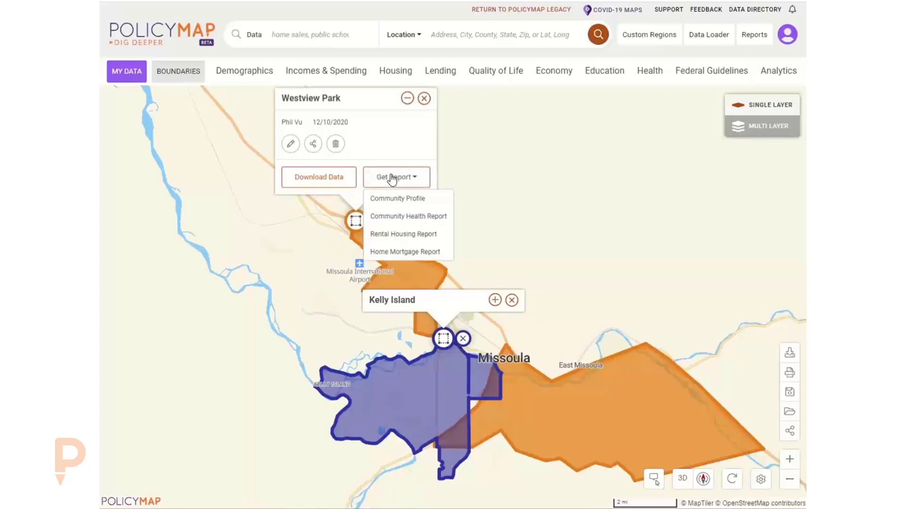
{"action": "left_click", "coordinate": [399, 199]}
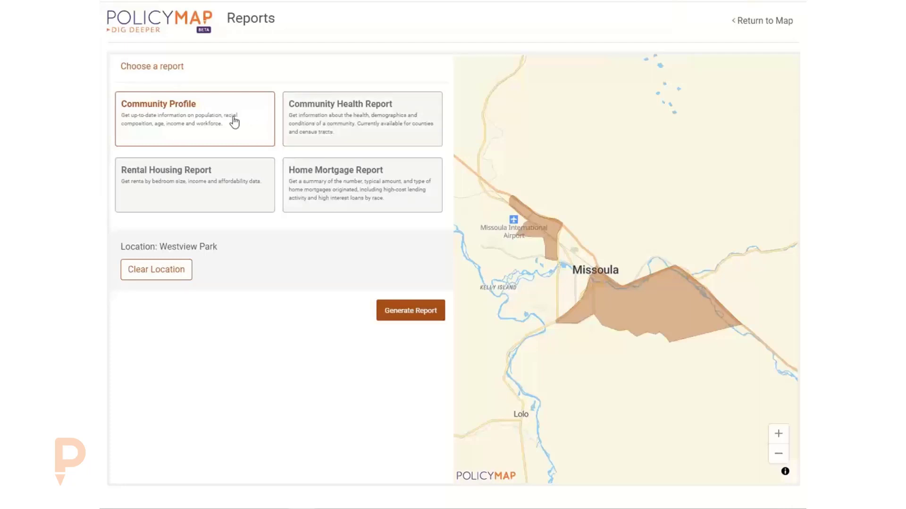
Generate the Westview Park Community Profile and show the census tracts behind Population Trends.
{"action": "left_click", "coordinate": [409, 310]}
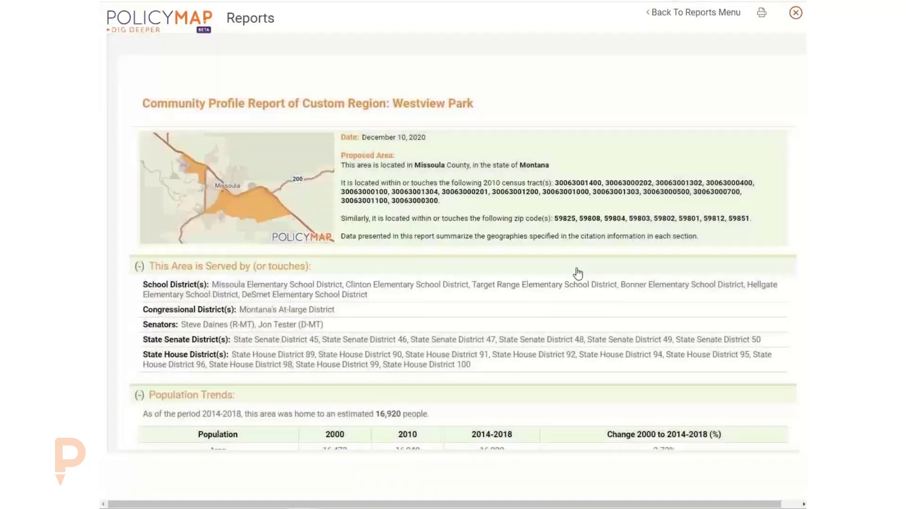
{"action": "left_click", "coordinate": [575, 273]}
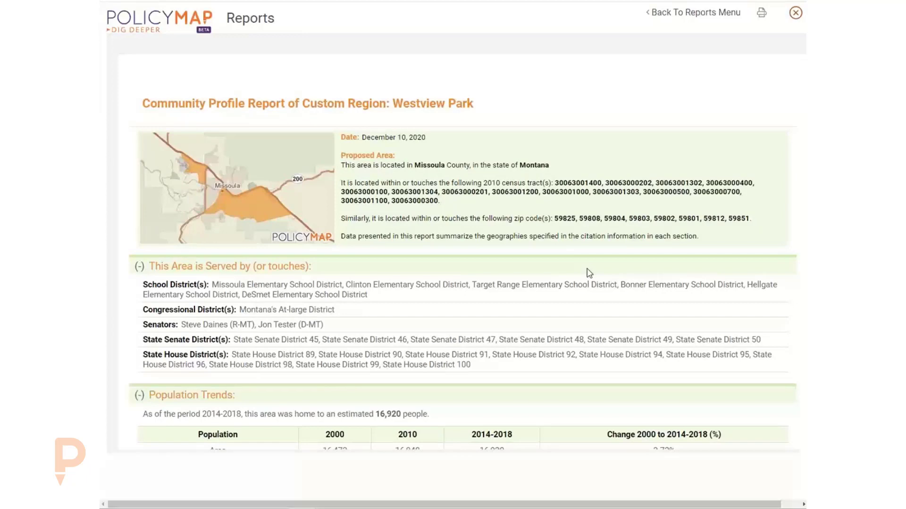
{"action": "scroll", "coordinate": [527, 247], "scroll_direction": "down", "scroll_amount": 5}
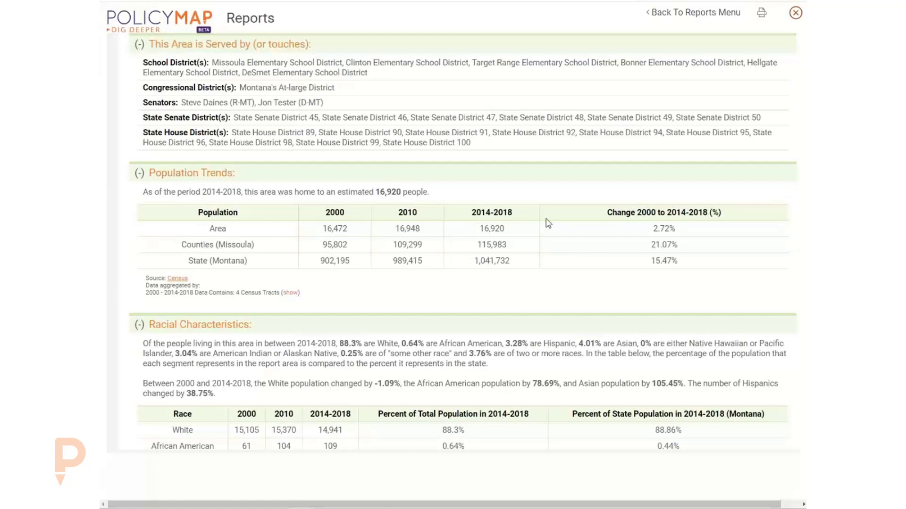
{"action": "scroll", "coordinate": [556, 238], "scroll_direction": "up", "scroll_amount": 5}
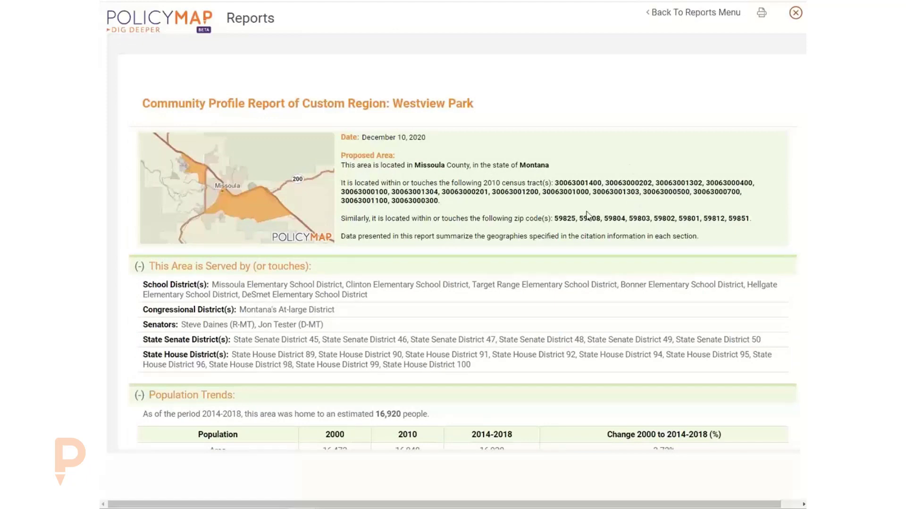
{"action": "scroll", "coordinate": [471, 216], "scroll_direction": "down", "scroll_amount": 2}
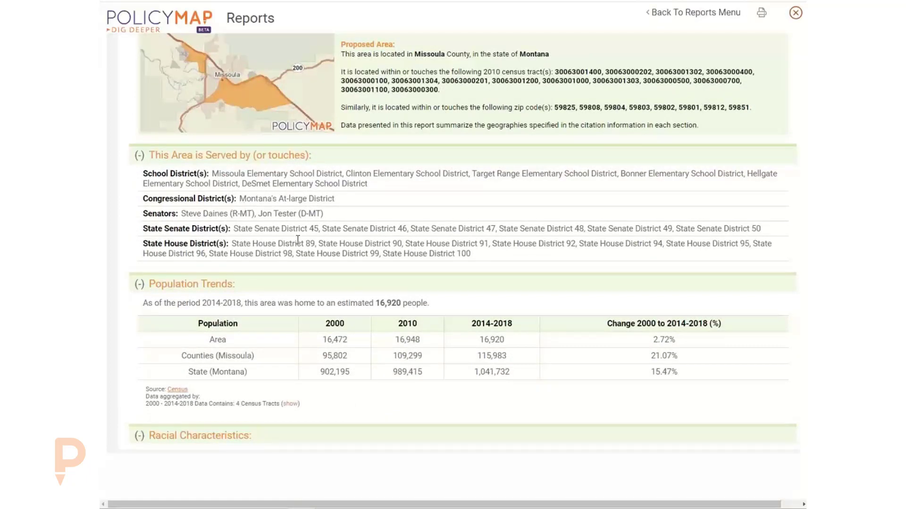
{"action": "scroll", "coordinate": [233, 206], "scroll_direction": "down", "scroll_amount": 2}
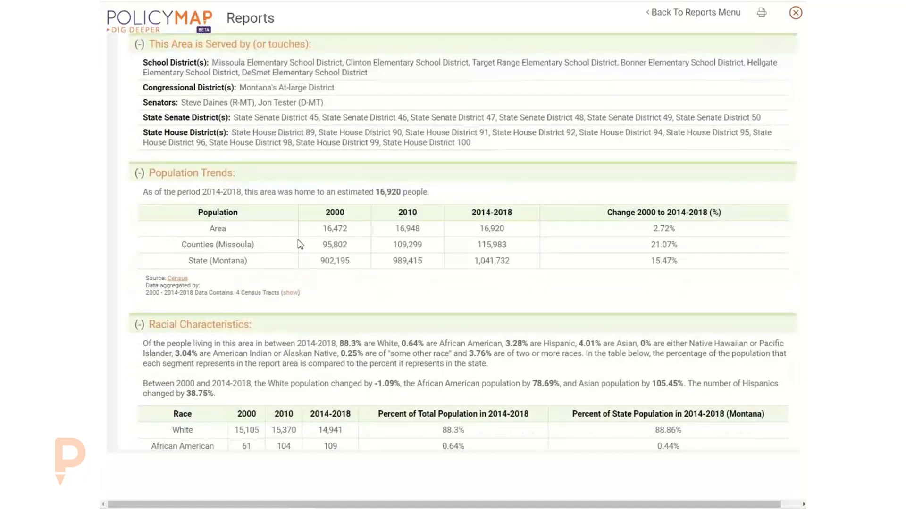
{"action": "left_click", "coordinate": [290, 293]}
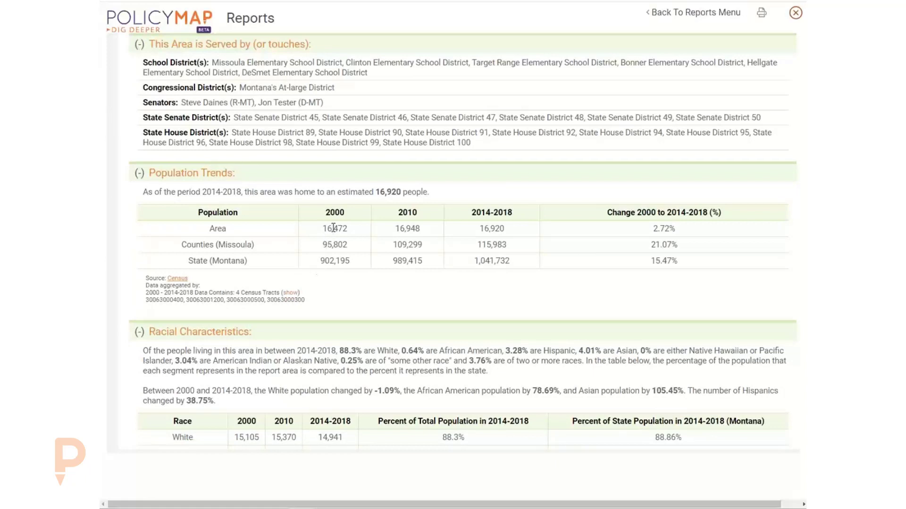
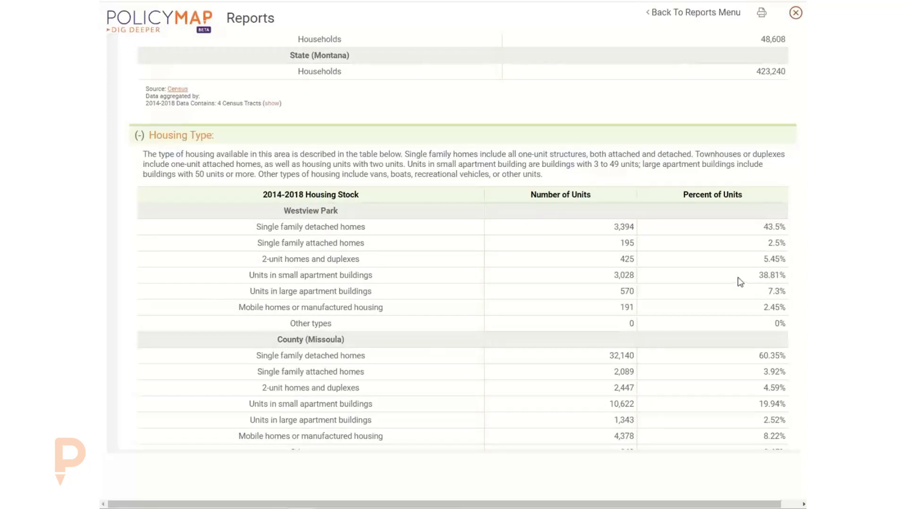
Scroll the Westview Park report past Housing Type, Tenure, Vacancy and Employment to Employment by Industry.
{"action": "scroll", "coordinate": [739, 282], "scroll_direction": "down", "scroll_amount": 8}
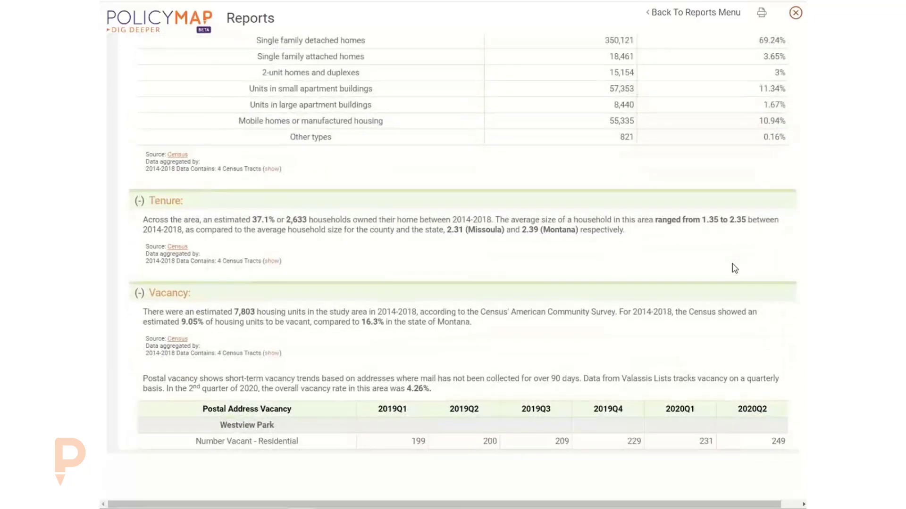
{"action": "scroll", "coordinate": [674, 273], "scroll_direction": "down", "scroll_amount": 2}
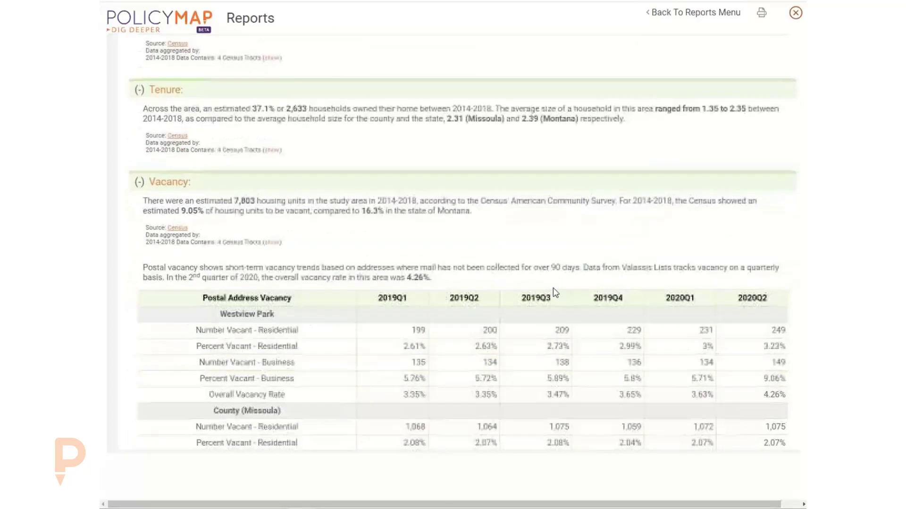
{"action": "scroll", "coordinate": [590, 283], "scroll_direction": "up", "scroll_amount": 5}
{"action": "scroll", "coordinate": [556, 293], "scroll_direction": "down", "scroll_amount": 5}
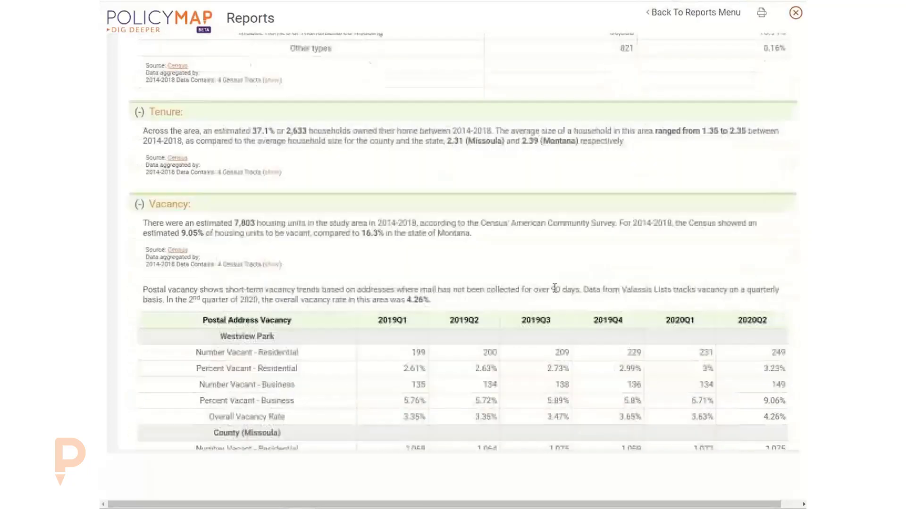
{"action": "scroll", "coordinate": [555, 292], "scroll_direction": "down", "scroll_amount": 9}
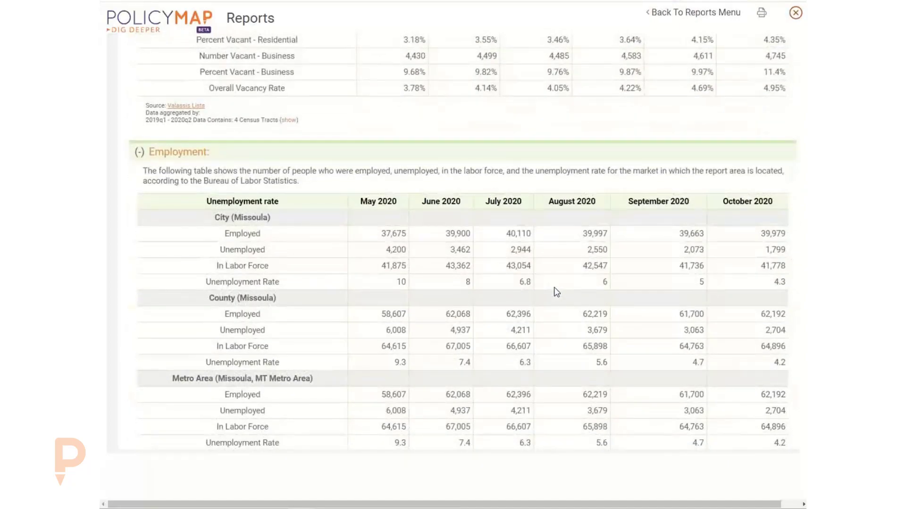
{"action": "scroll", "coordinate": [555, 292], "scroll_direction": "down", "scroll_amount": 8}
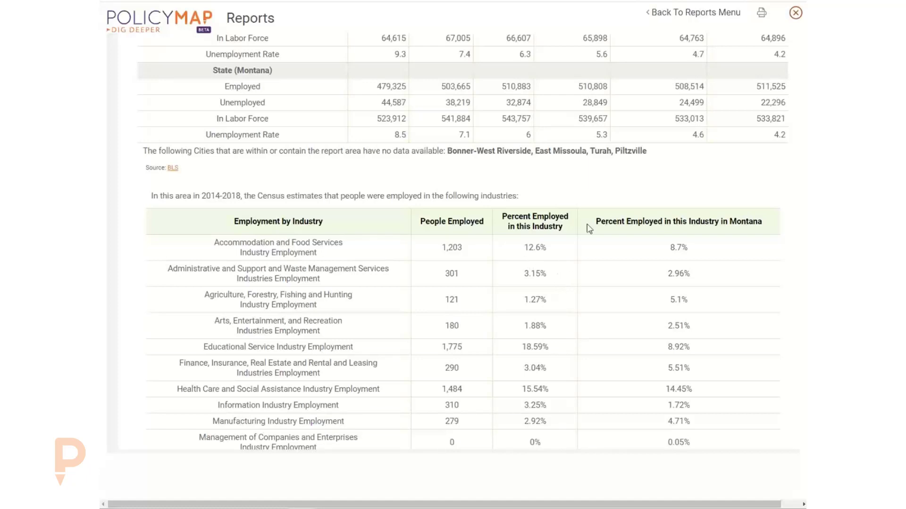
Close the Westview Park report and the Kelly Island and Westview Park popups.
{"action": "left_click", "coordinate": [795, 13]}
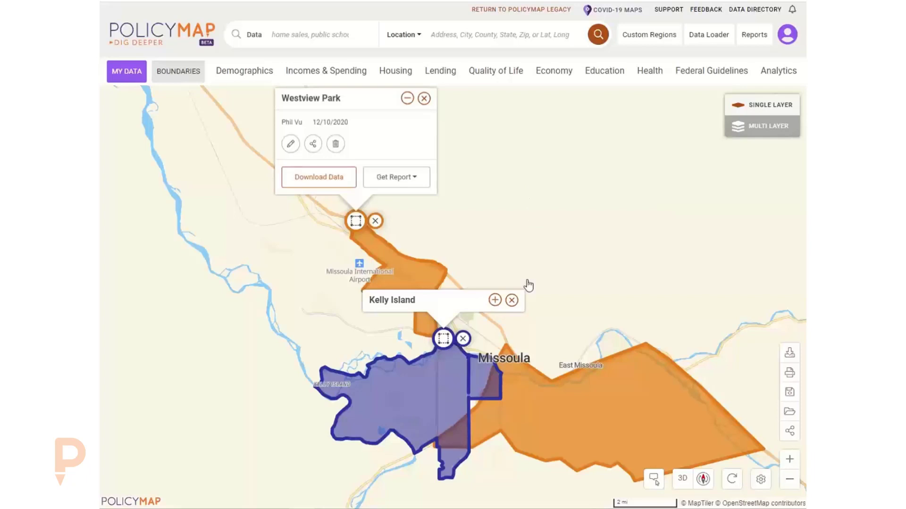
{"action": "left_click", "coordinate": [511, 301]}
{"action": "left_click", "coordinate": [422, 96]}
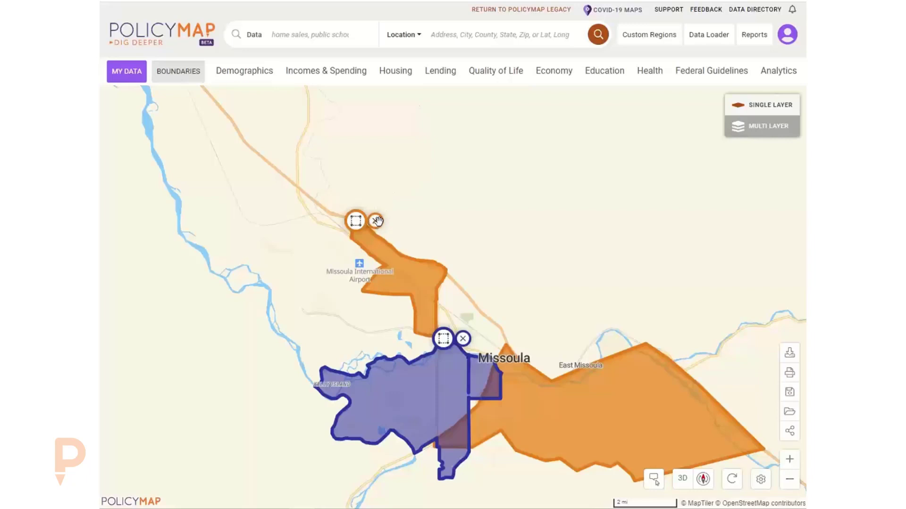
Delete the Westview Park and Kelly Island regions and recentre the map on Missoula.
{"action": "left_click", "coordinate": [375, 221]}
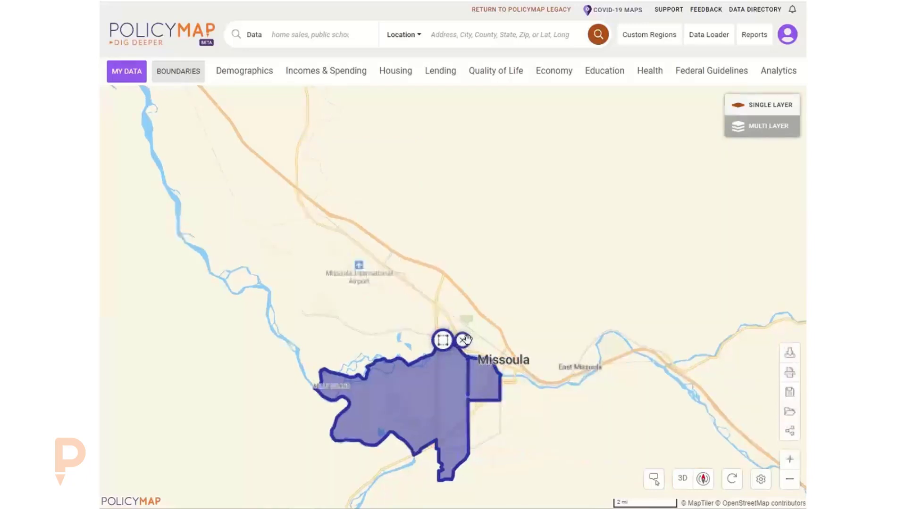
{"action": "left_click", "coordinate": [463, 338]}
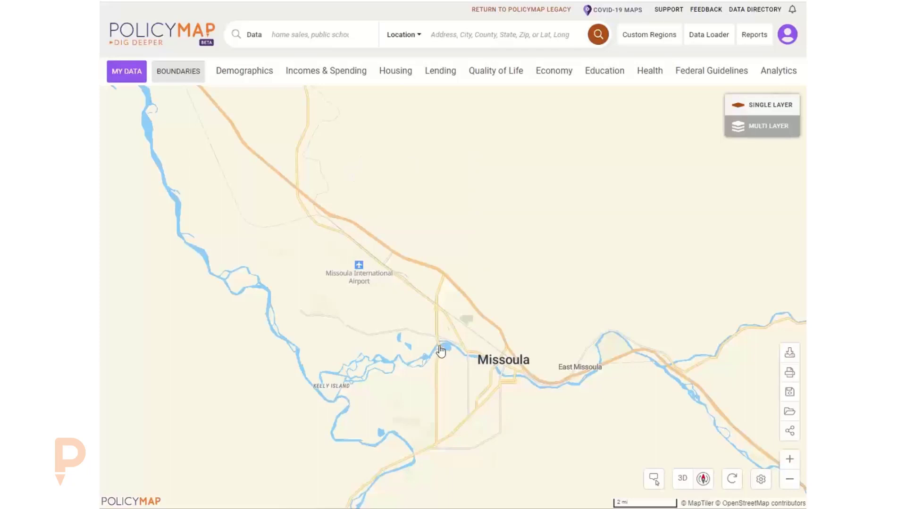
{"action": "left_click_drag", "start_coordinate": [442, 310], "coordinate": [423, 276]}
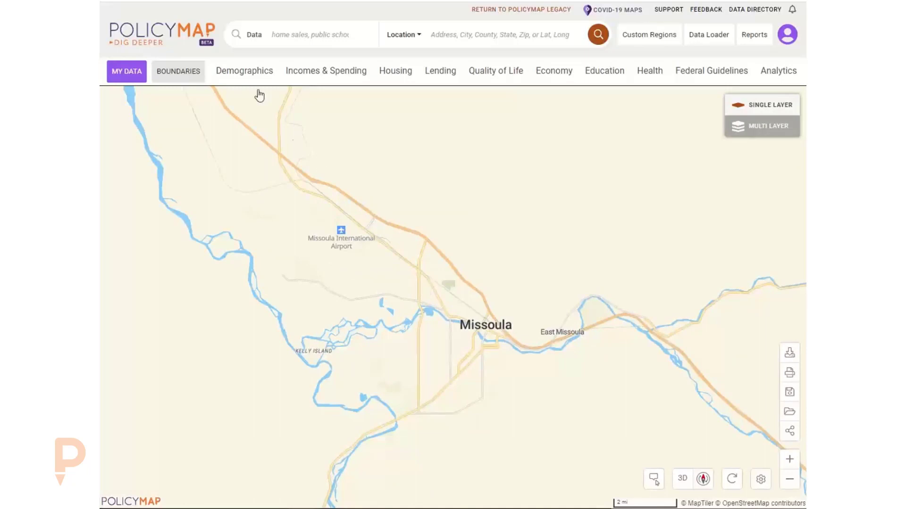
{"action": "left_click", "coordinate": [242, 70]}
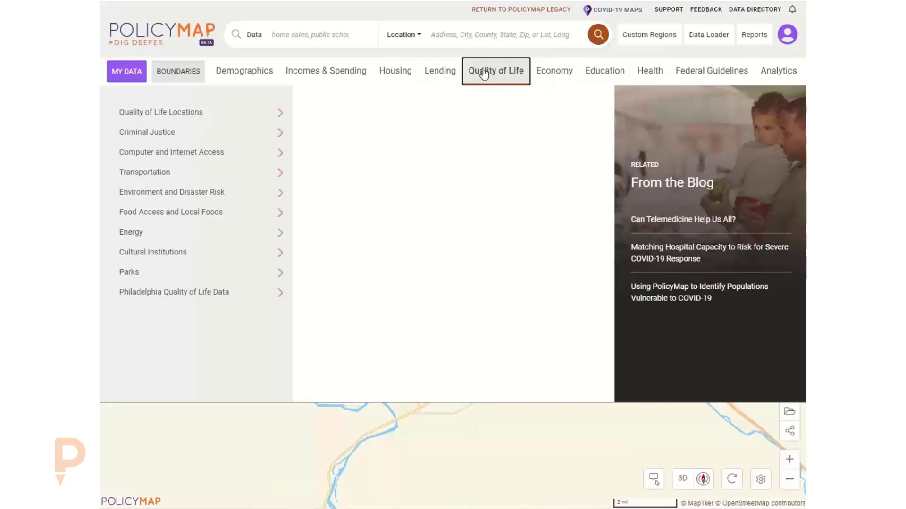
{"action": "left_click", "coordinate": [269, 78]}
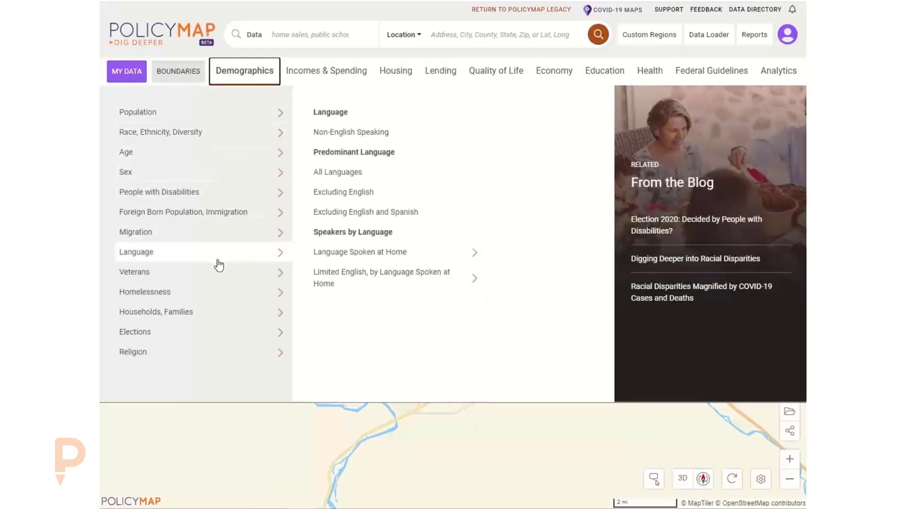
{"action": "mouse_move", "coordinate": [218, 319]}
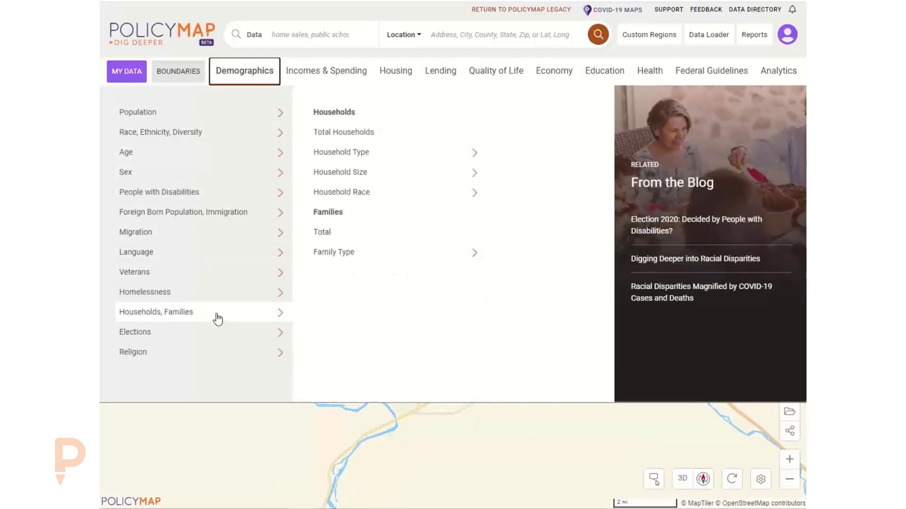
{"action": "mouse_move", "coordinate": [335, 156]}
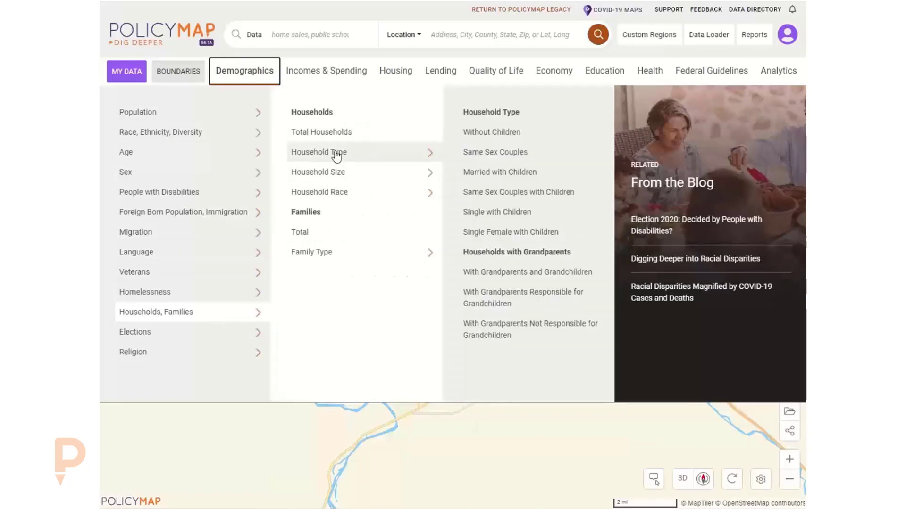
{"action": "mouse_move", "coordinate": [340, 73]}
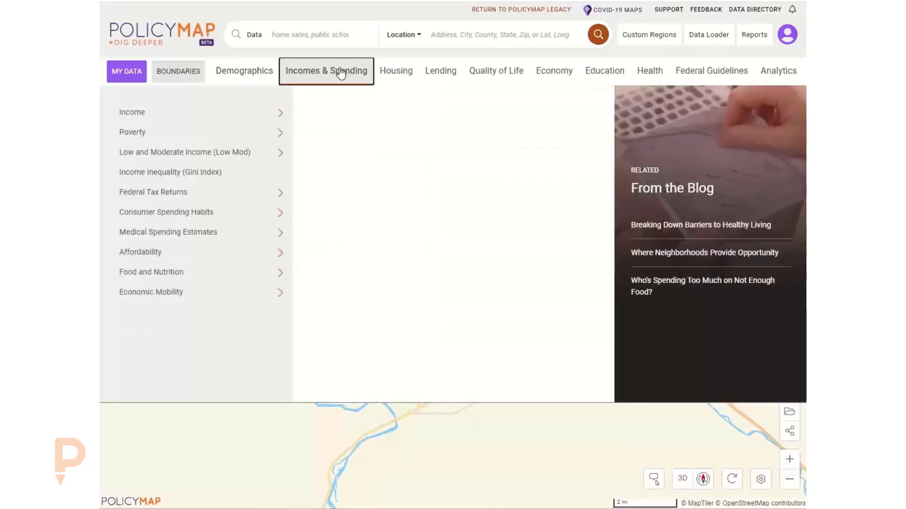
{"action": "mouse_move", "coordinate": [254, 111]}
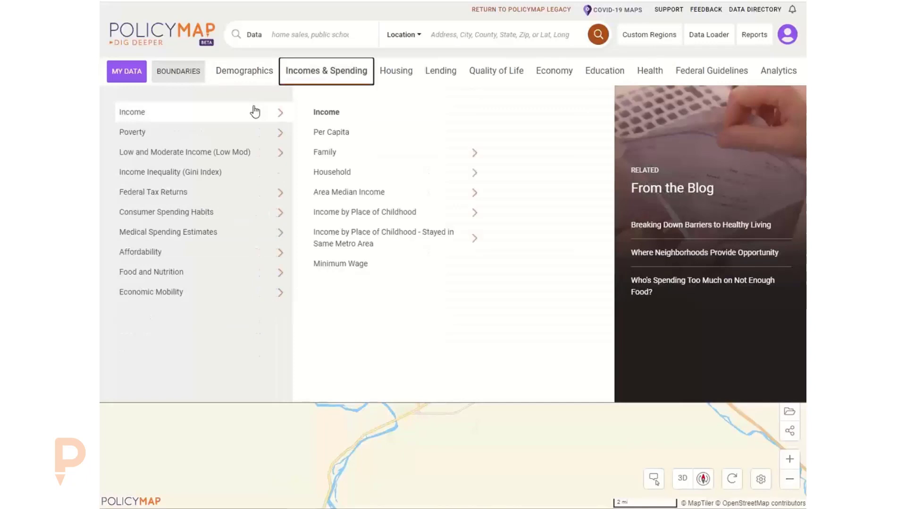
{"action": "mouse_move", "coordinate": [400, 180]}
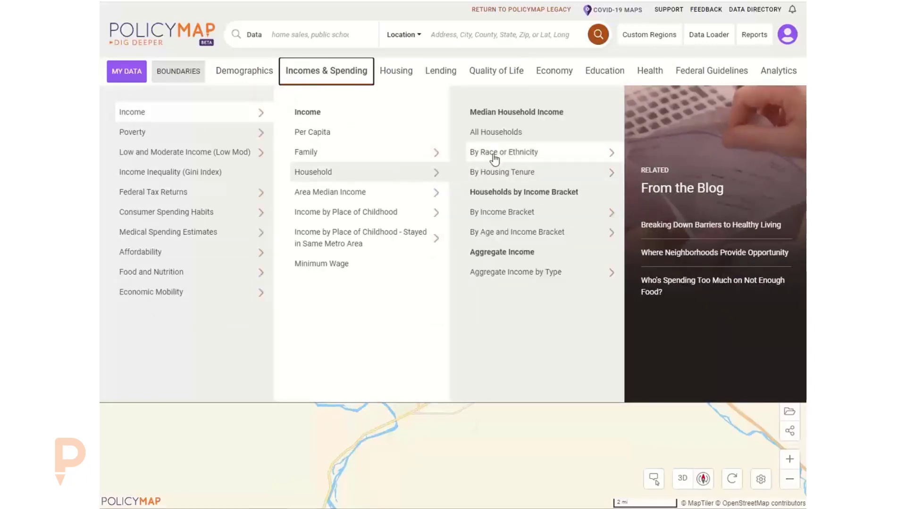
{"action": "mouse_move", "coordinate": [495, 156]}
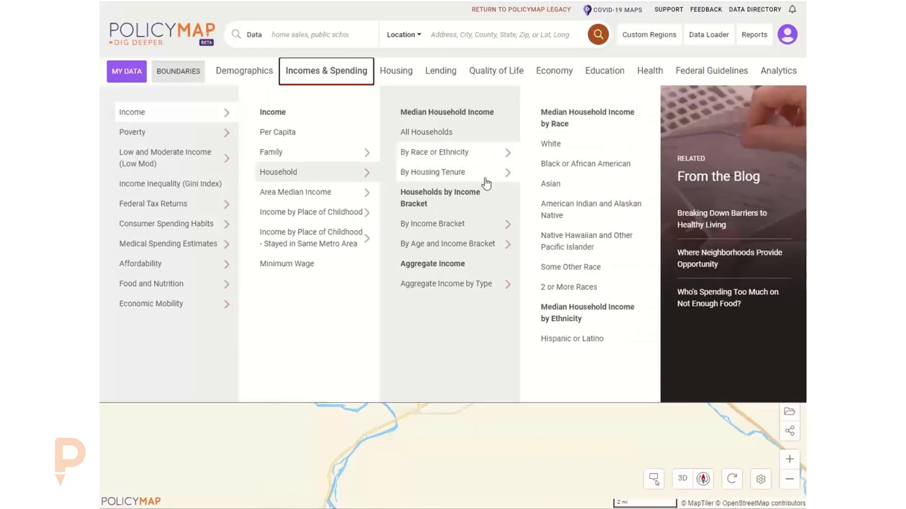
{"action": "mouse_move", "coordinate": [486, 184]}
{"action": "mouse_move", "coordinate": [470, 227]}
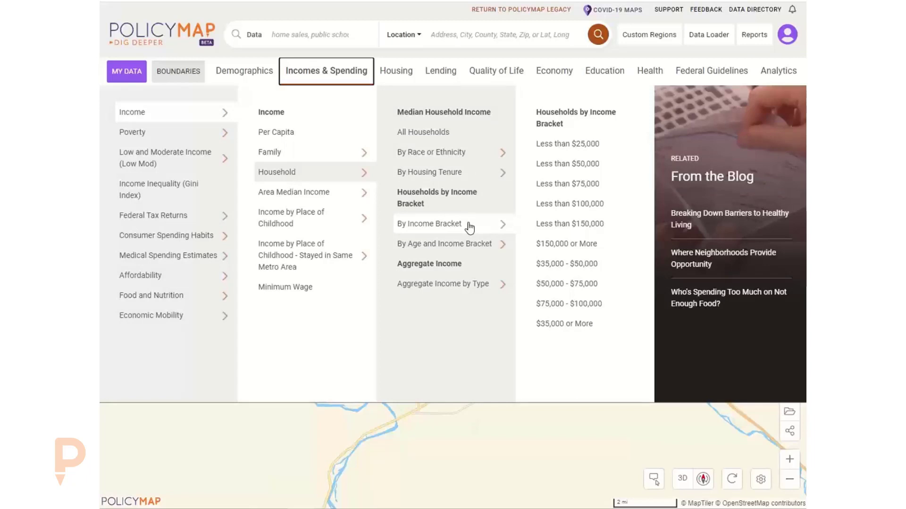
{"action": "left_click", "coordinate": [331, 67]}
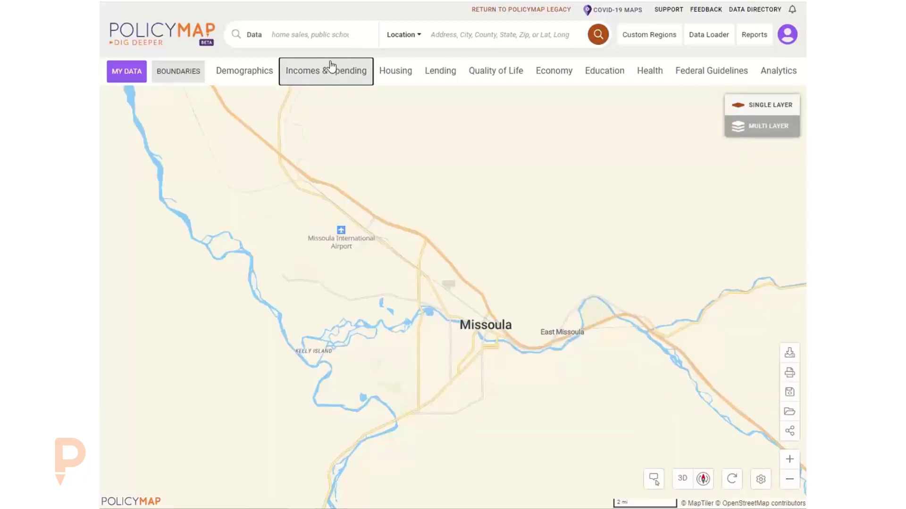
Search the data catalogue for 'copd'.
{"action": "left_click", "coordinate": [311, 37]}
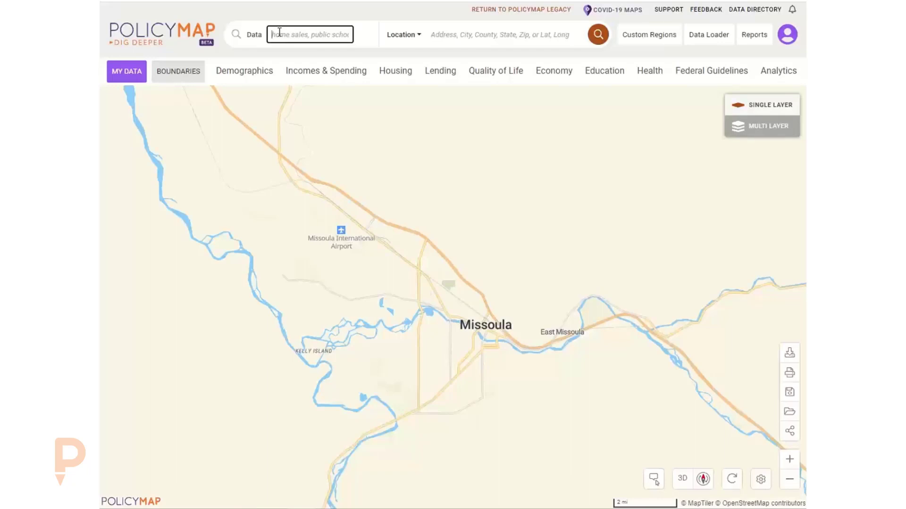
{"action": "type", "text": "copd"}
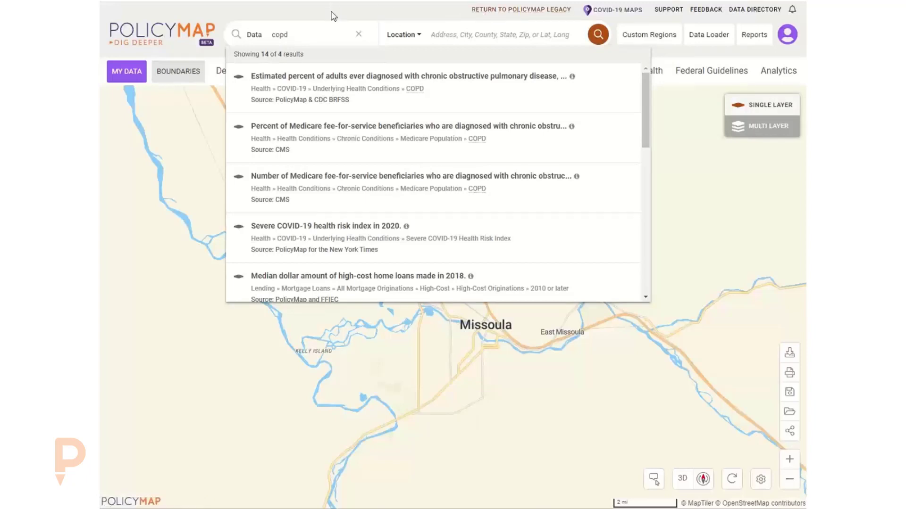
Replace the 'copd' search term with 'asthma'.
{"action": "left_click", "coordinate": [318, 38]}
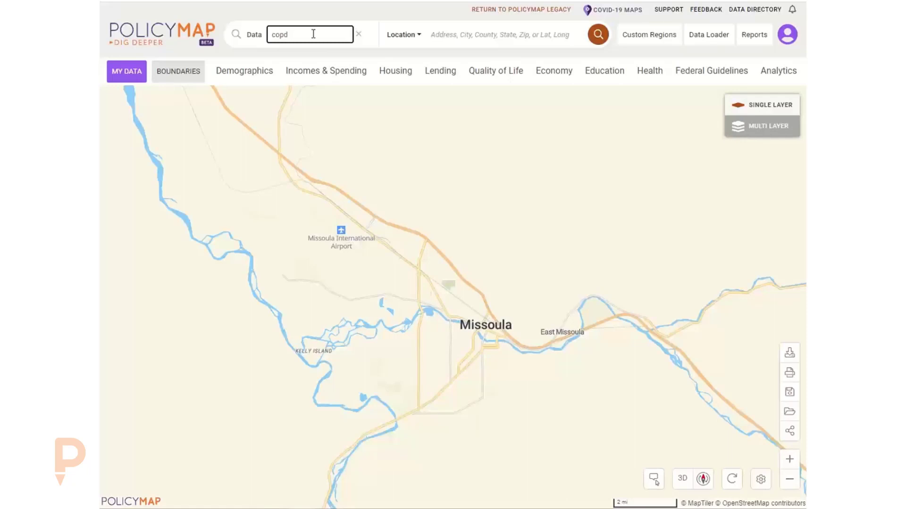
{"action": "double_click", "coordinate": [278, 31]}
{"action": "type", "text": "asthma"}
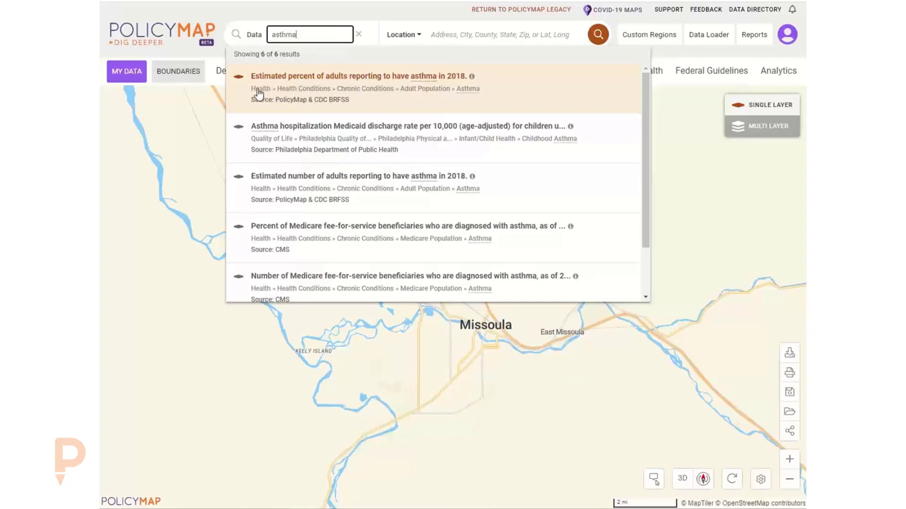
Map the 2018 estimated percent of adults reporting asthma and inspect one census tract's value.
{"action": "left_click", "coordinate": [377, 80]}
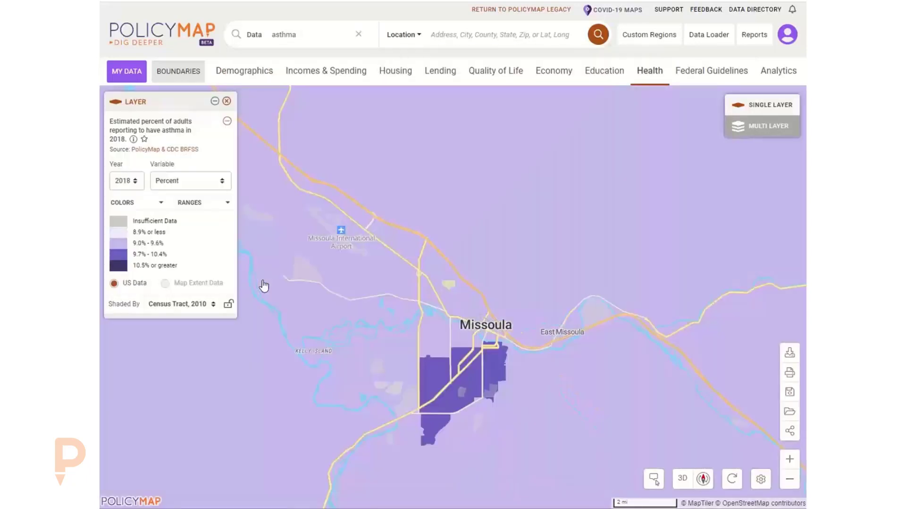
{"action": "mouse_move", "coordinate": [342, 305]}
{"action": "scroll", "coordinate": [399, 295], "scroll_direction": "down", "scroll_amount": 4}
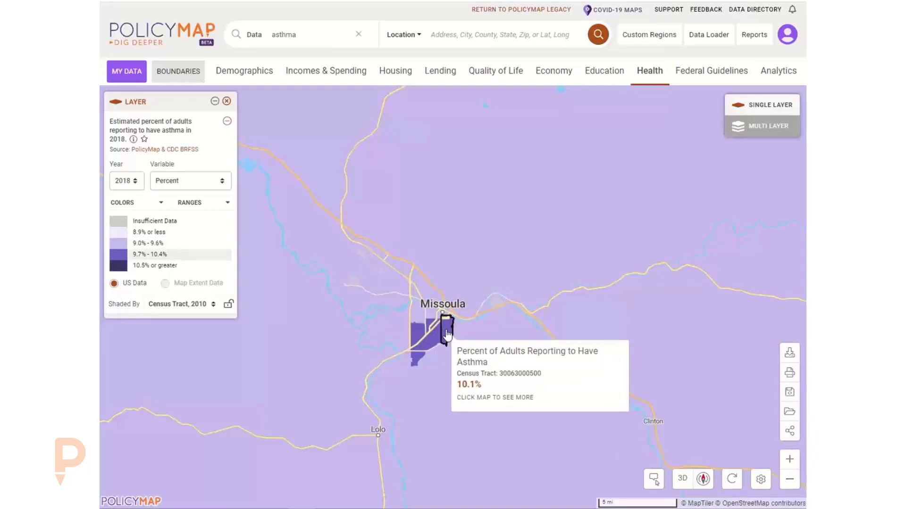
{"action": "left_click", "coordinate": [447, 335]}
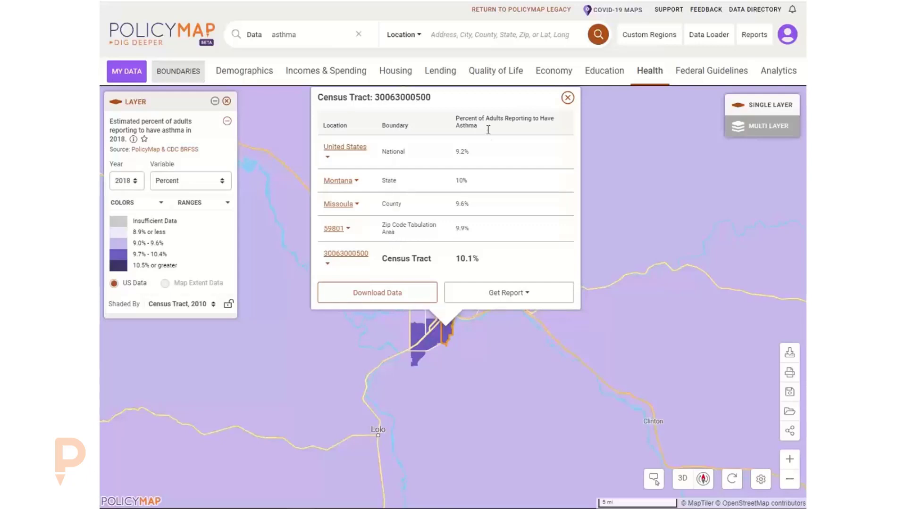
{"action": "left_click", "coordinate": [568, 97]}
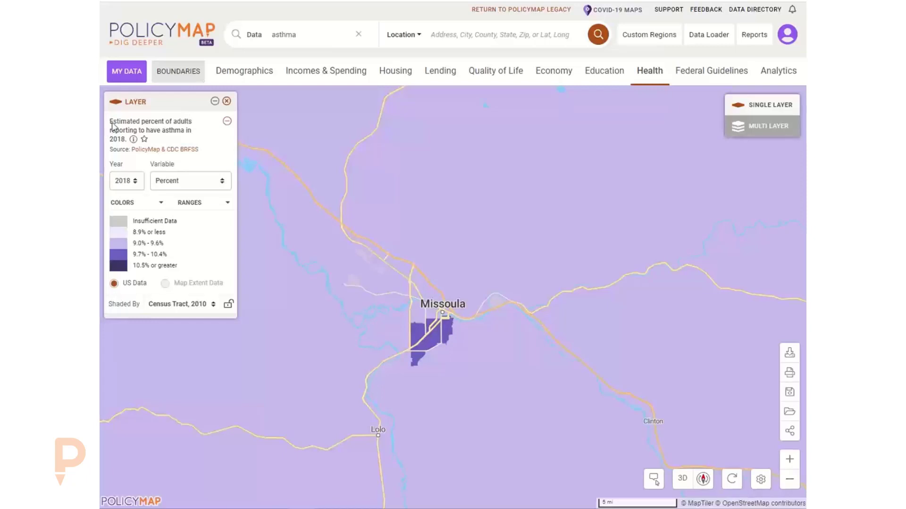
Read the asthma estimate description, noting its BRFSS data source.
{"action": "left_click", "coordinate": [134, 139]}
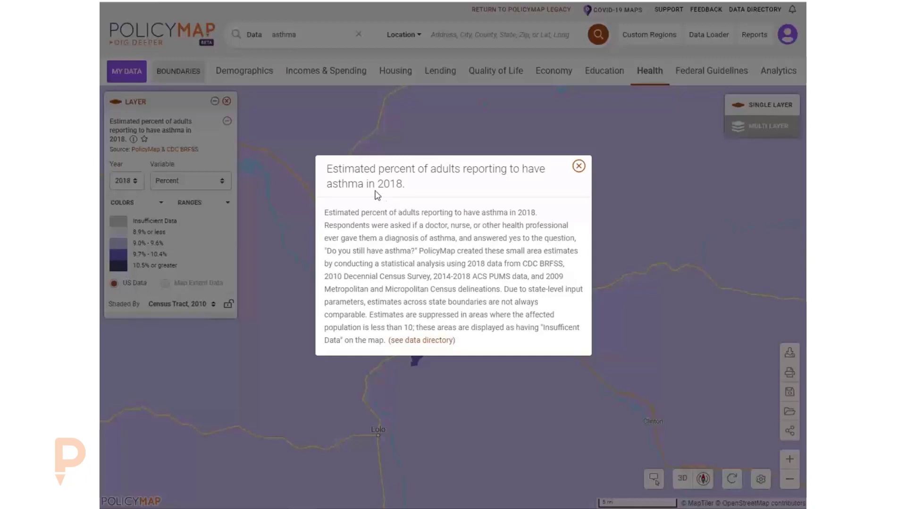
{"action": "left_click_drag", "start_coordinate": [536, 263], "coordinate": [562, 263]}
{"action": "left_click", "coordinate": [482, 289]}
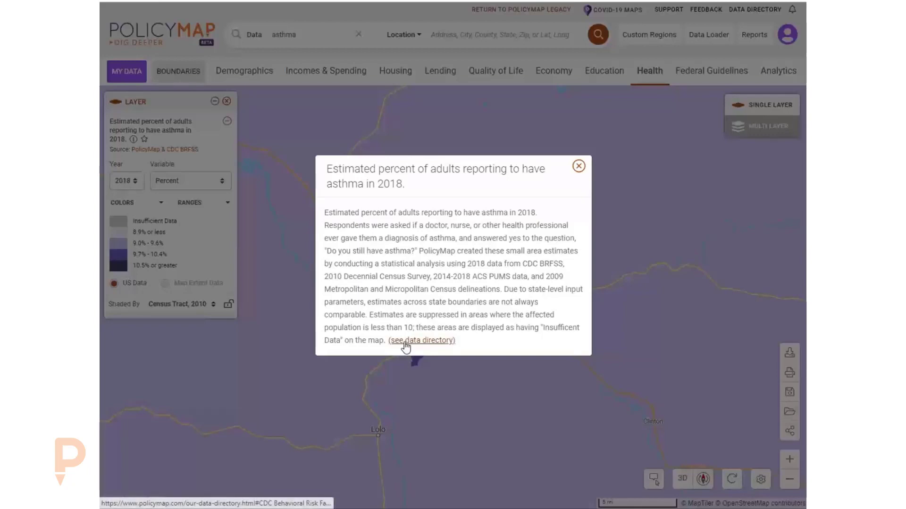
{"action": "left_click", "coordinate": [576, 171]}
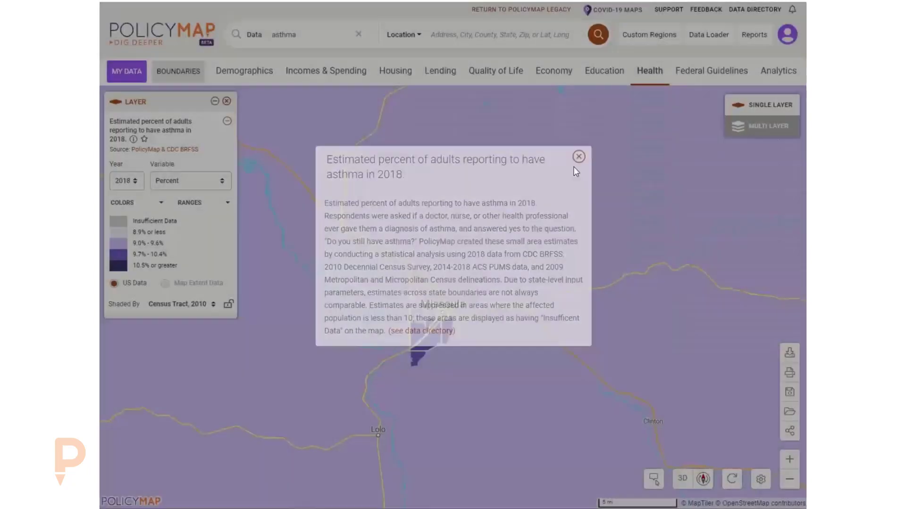
Read the Data Directory entry for CDC BRFSS, then return to the asthma map.
{"action": "left_click", "coordinate": [166, 150]}
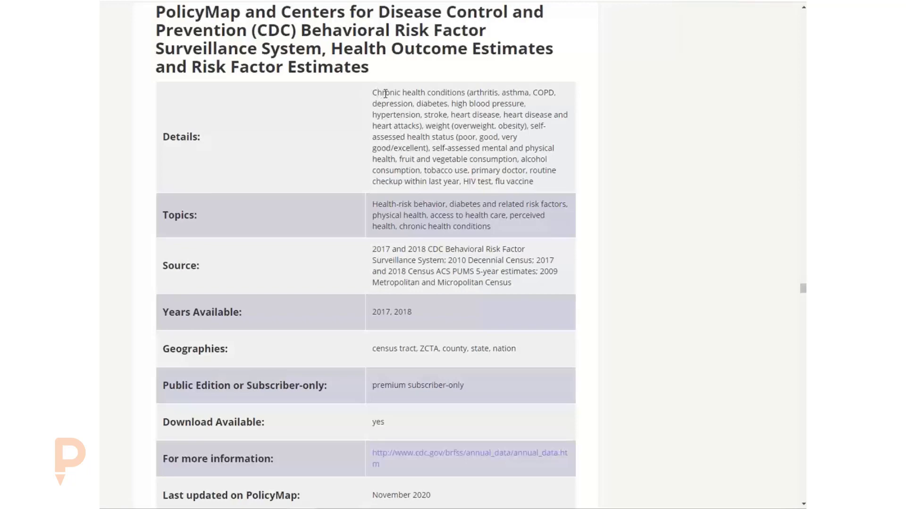
{"action": "scroll", "coordinate": [494, 186], "scroll_direction": "down", "scroll_amount": 3}
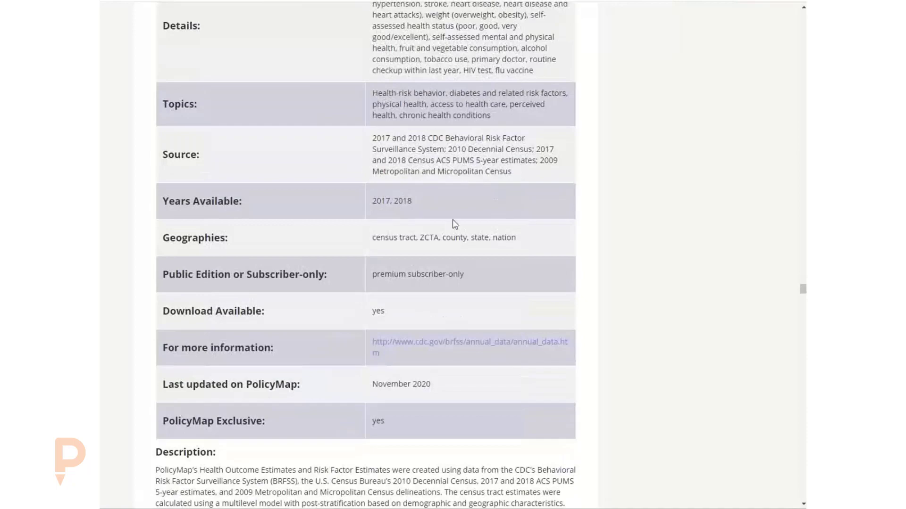
{"action": "scroll", "coordinate": [452, 220], "scroll_direction": "down", "scroll_amount": 4}
{"action": "scroll", "coordinate": [336, 309], "scroll_direction": "down", "scroll_amount": 5}
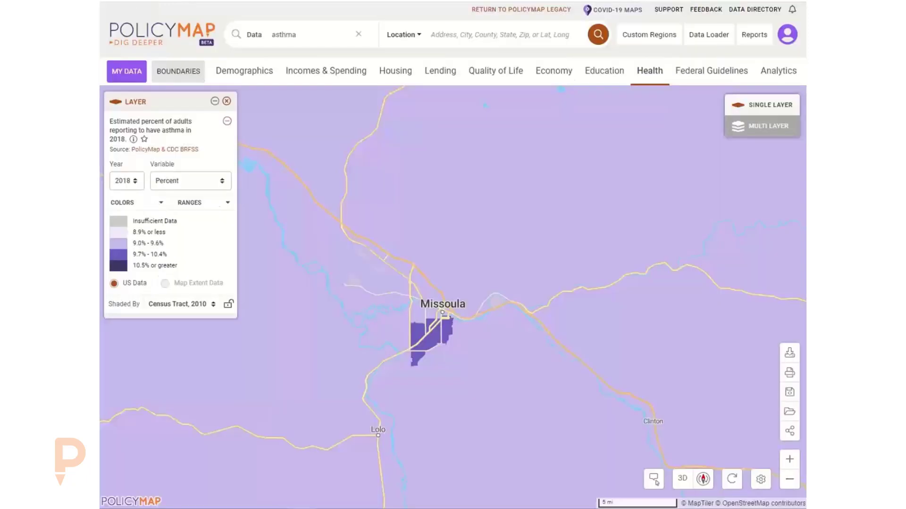
{"action": "mouse_move", "coordinate": [340, 253]}
Check tract asthma values, then zoom out until shading switches to ZIP Code Tabulation Areas.
{"action": "mouse_move", "coordinate": [415, 288]}
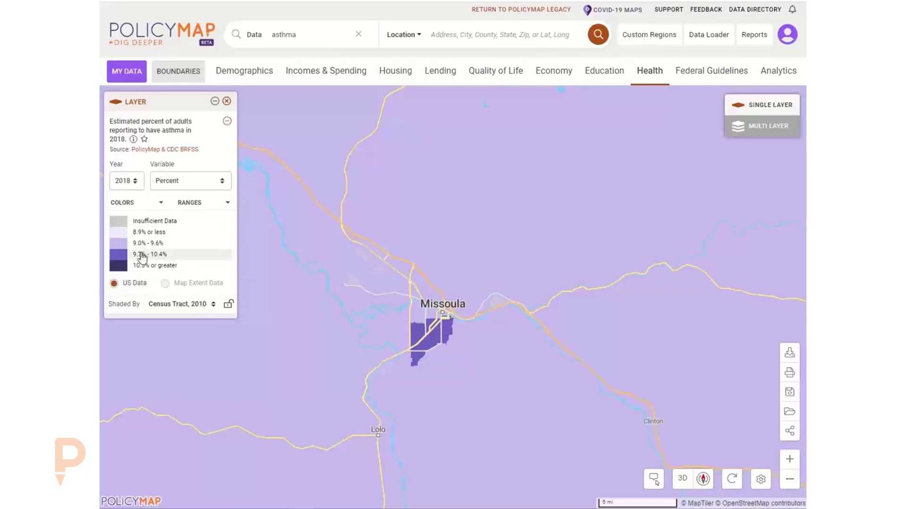
{"action": "mouse_move", "coordinate": [401, 323]}
{"action": "mouse_move", "coordinate": [437, 309]}
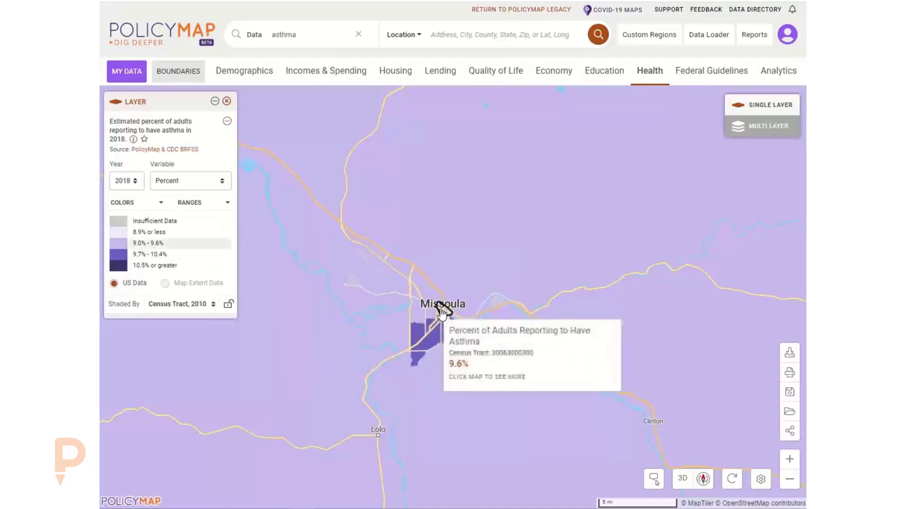
{"action": "mouse_move", "coordinate": [460, 325]}
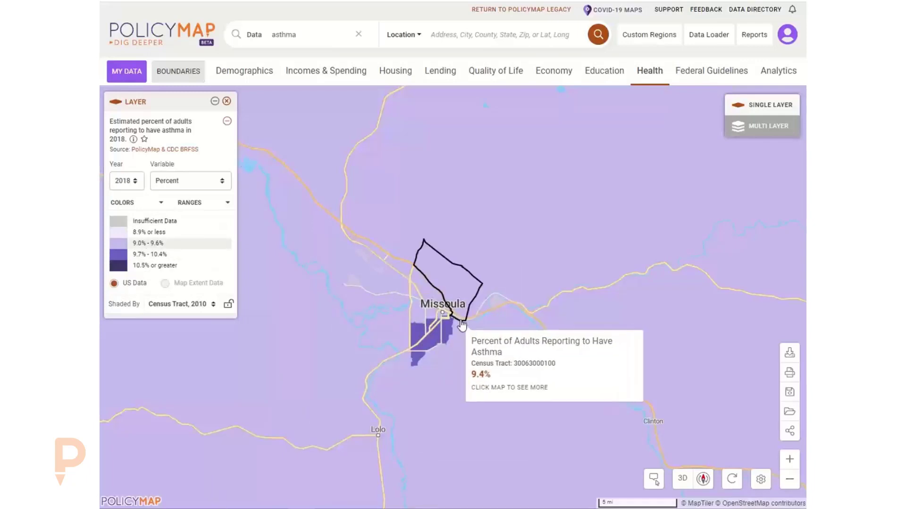
{"action": "scroll", "coordinate": [463, 333], "scroll_direction": "down", "scroll_amount": 2}
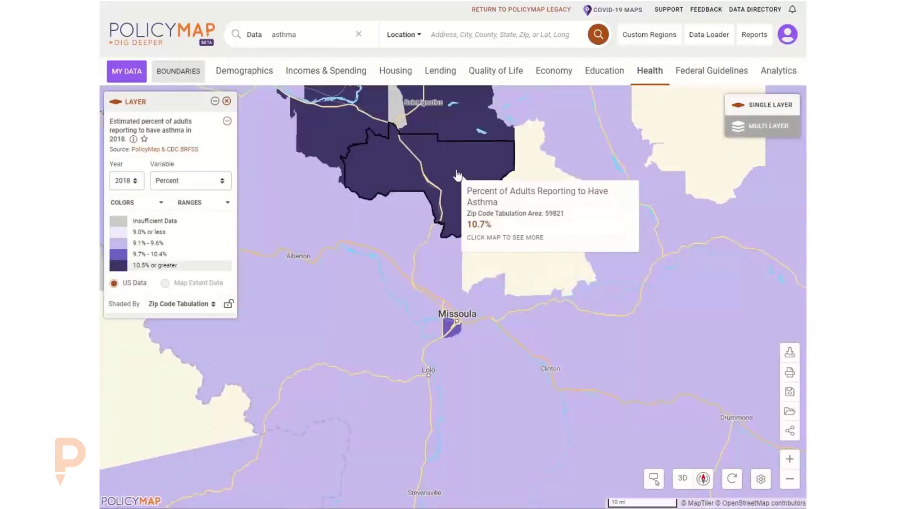
{"action": "mouse_move", "coordinate": [457, 294]}
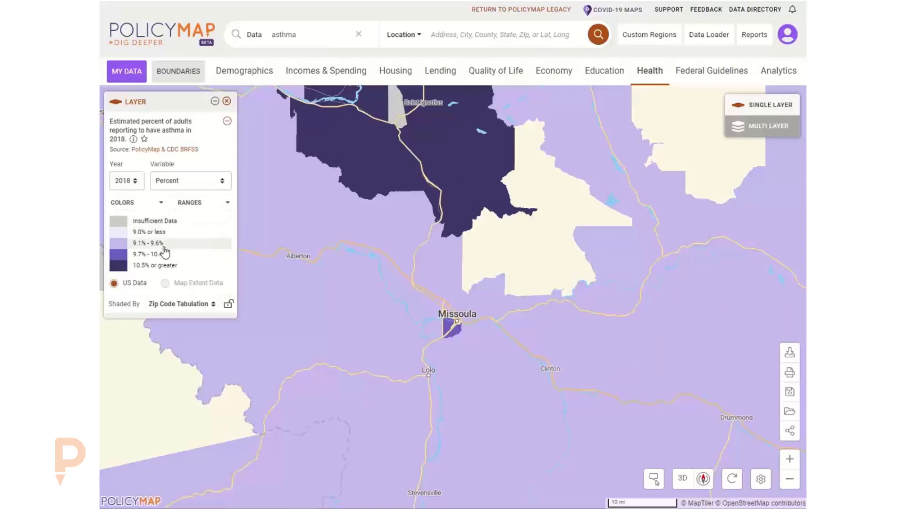
{"action": "mouse_move", "coordinate": [384, 229]}
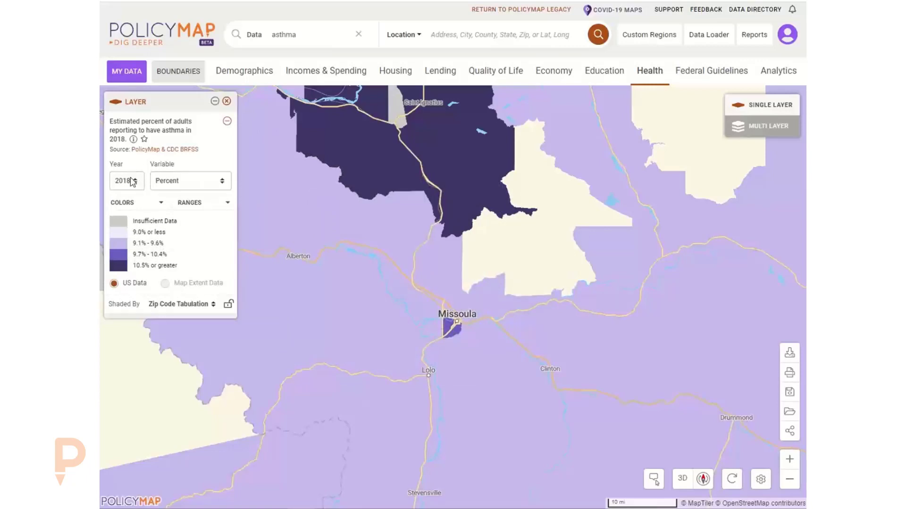
Search 'income' and map estimated 2014-2018 median household income.
{"action": "left_click", "coordinate": [358, 34]}
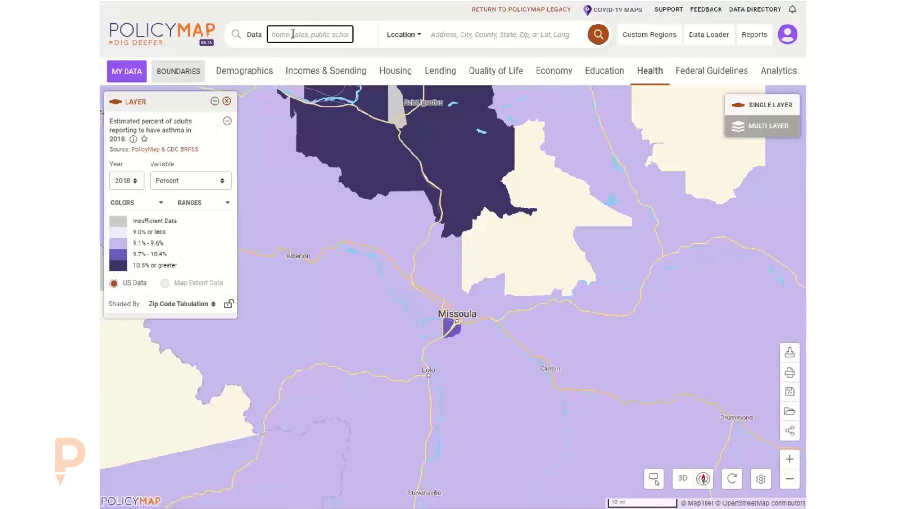
{"action": "type", "text": "income"}
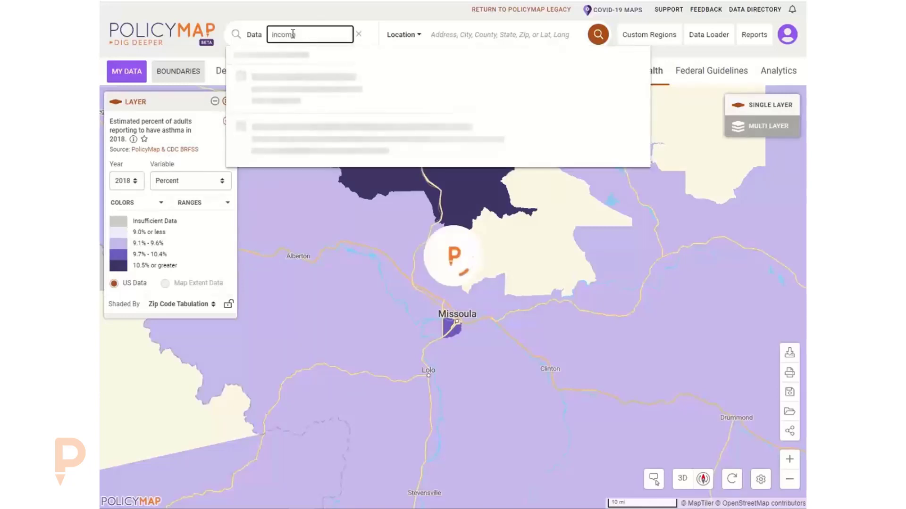
{"action": "left_click", "coordinate": [389, 90]}
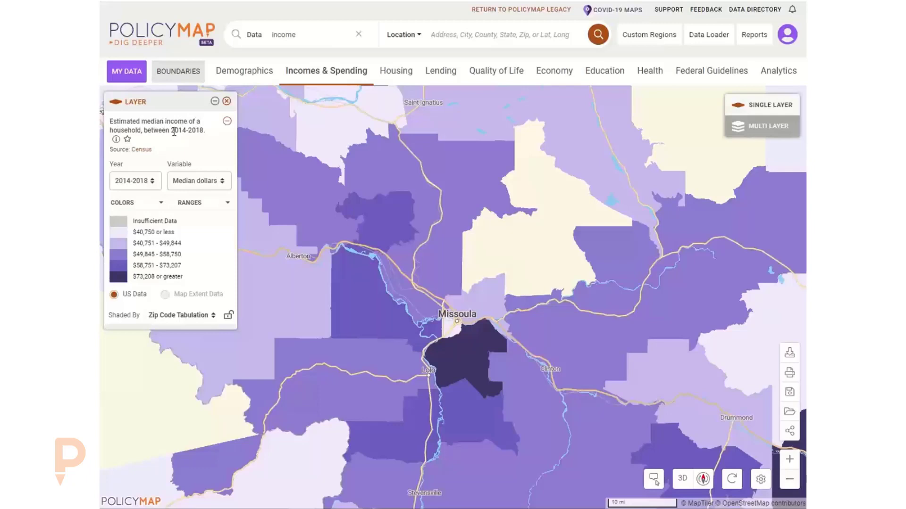
Preview the 2000 median household income, then set the year back to 2014-2018.
{"action": "left_click", "coordinate": [144, 184]}
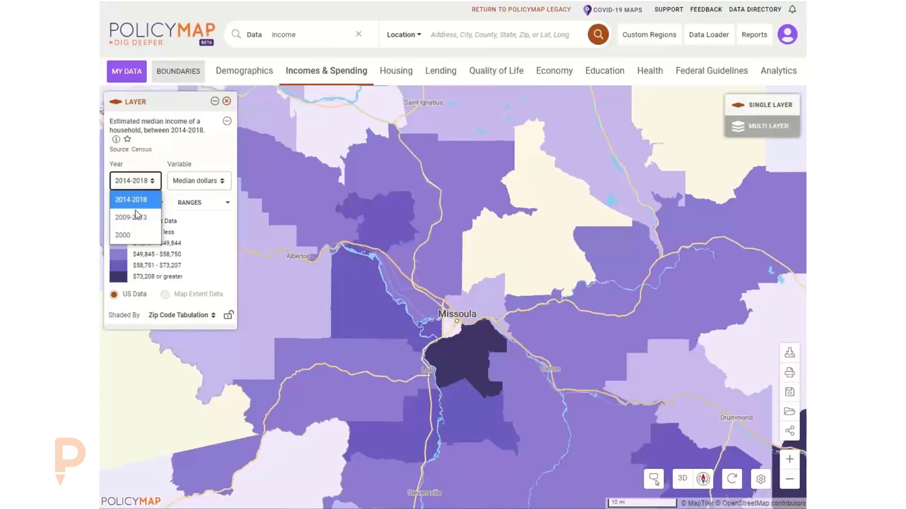
{"action": "left_click", "coordinate": [124, 235]}
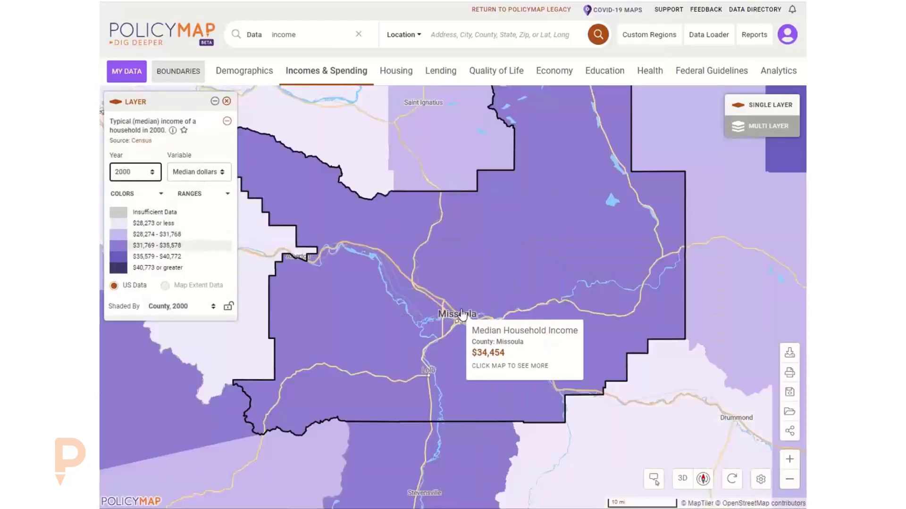
{"action": "scroll", "coordinate": [461, 314], "scroll_direction": "up", "scroll_amount": 3}
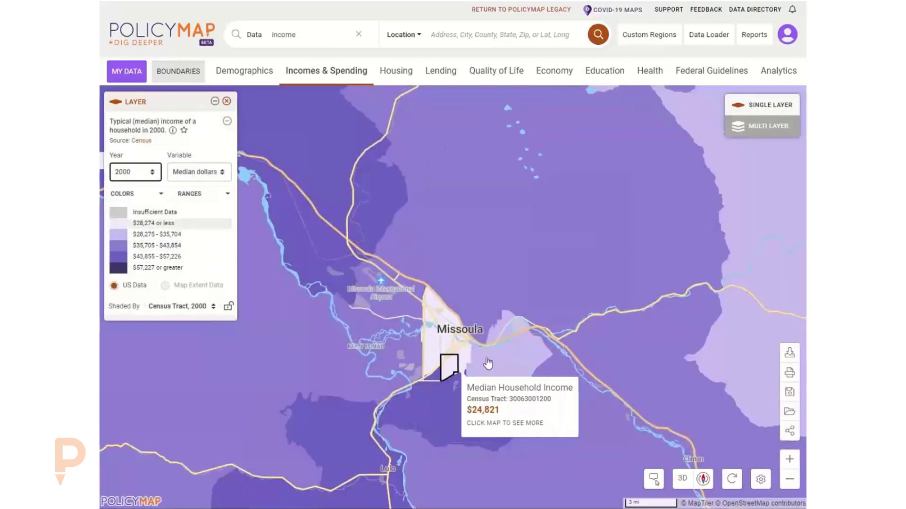
{"action": "left_click", "coordinate": [135, 176]}
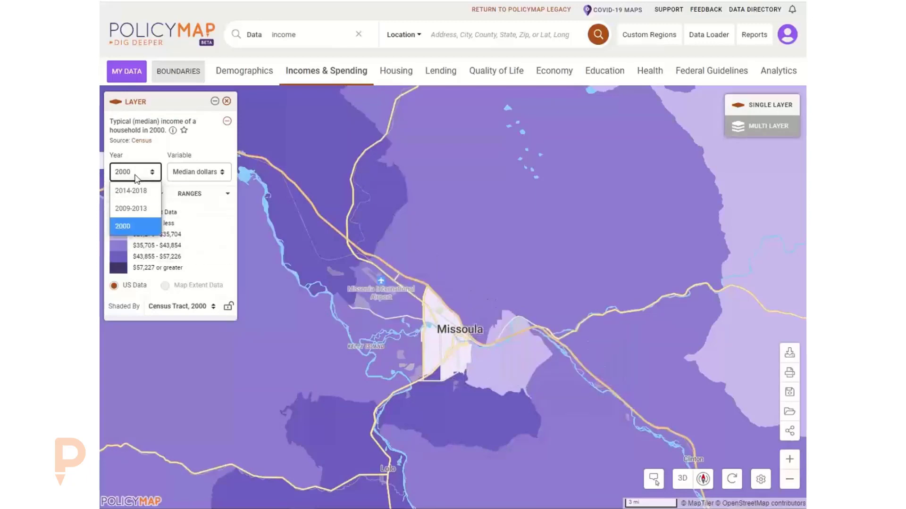
{"action": "left_click", "coordinate": [132, 191]}
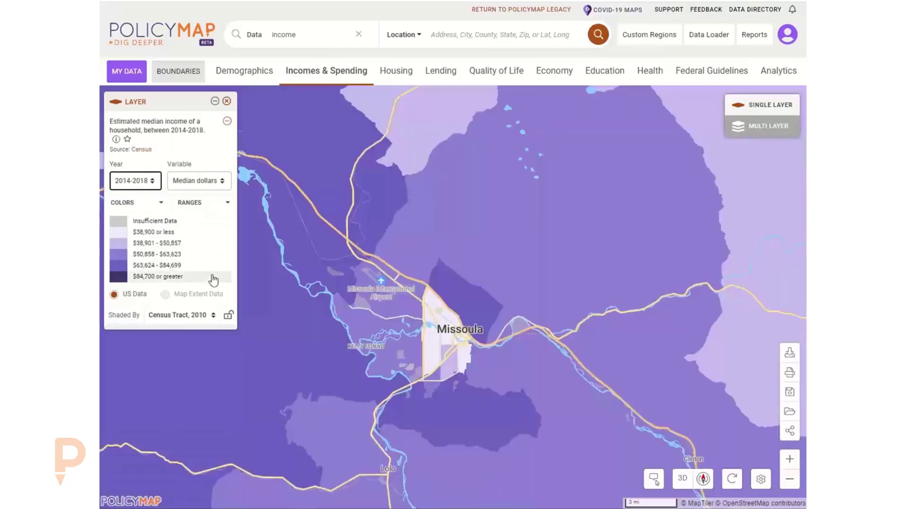
{"action": "left_click", "coordinate": [188, 182]}
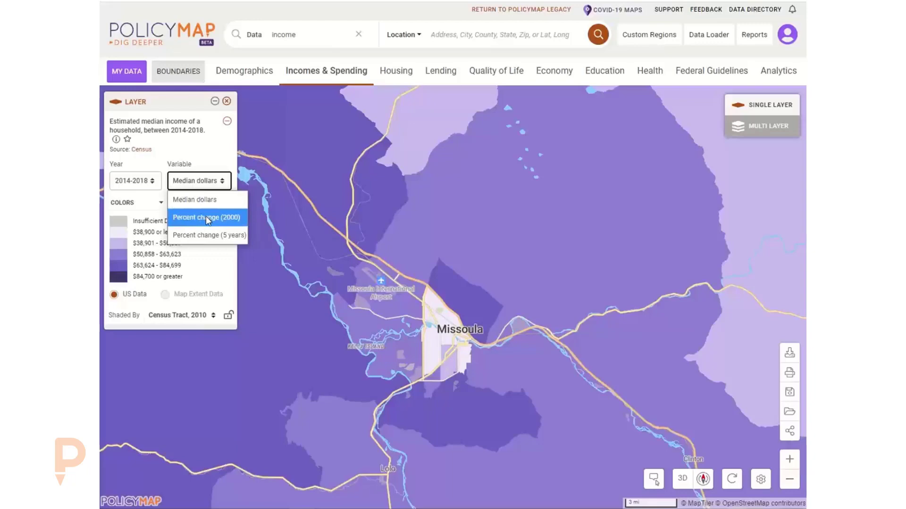
{"action": "left_click", "coordinate": [211, 231]}
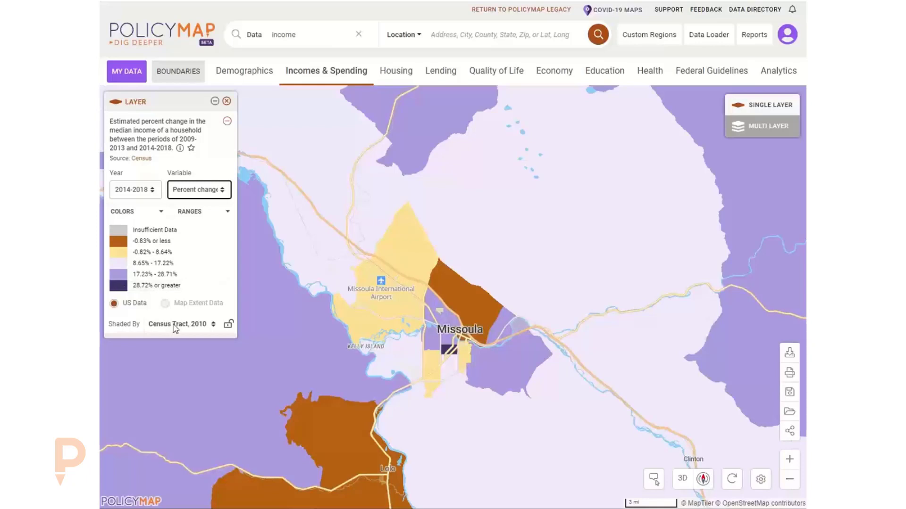
{"action": "mouse_move", "coordinate": [432, 336]}
{"action": "mouse_move", "coordinate": [449, 350]}
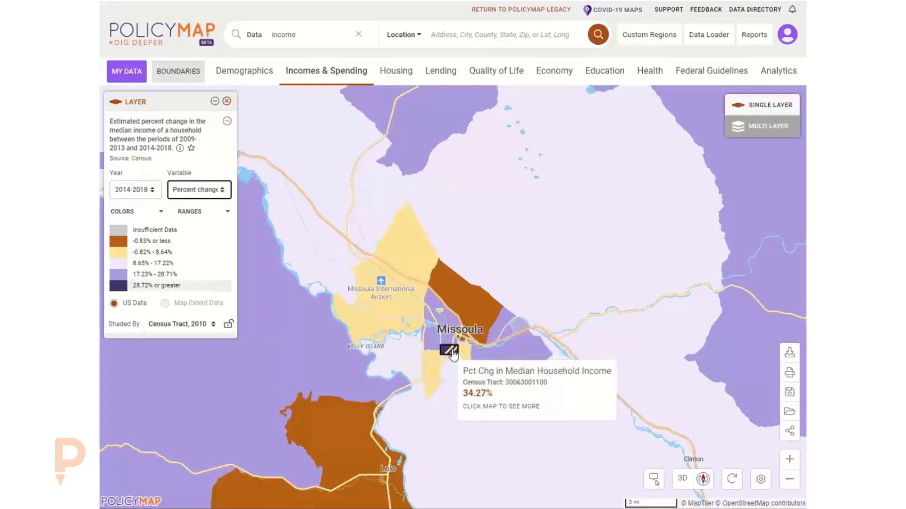
{"action": "mouse_move", "coordinate": [479, 311]}
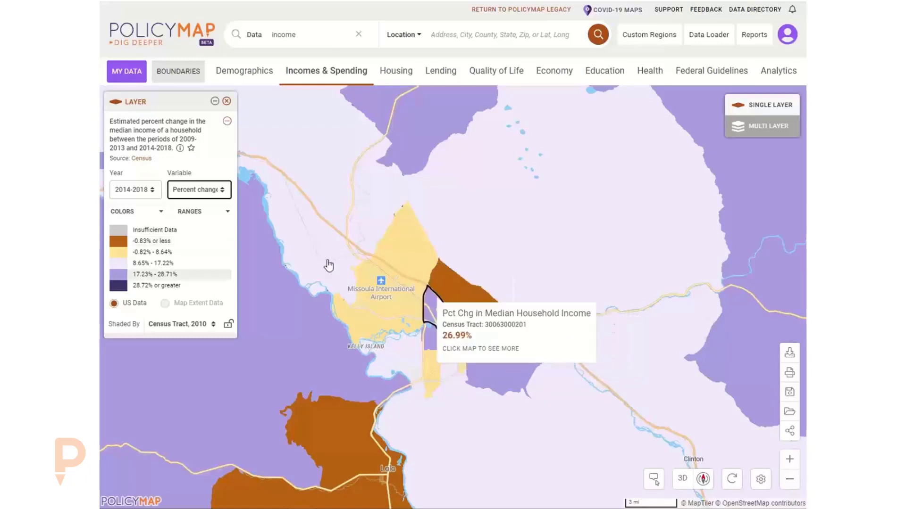
{"action": "left_click", "coordinate": [189, 191]}
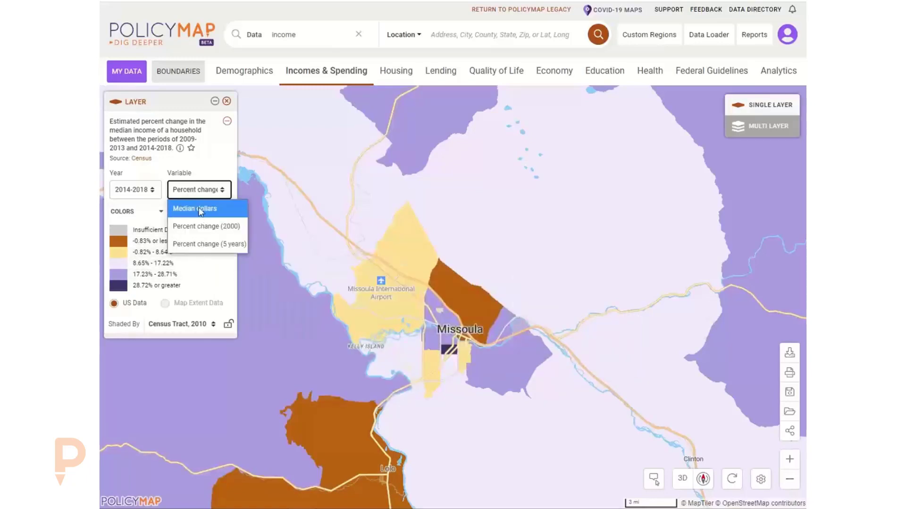
{"action": "left_click", "coordinate": [198, 208]}
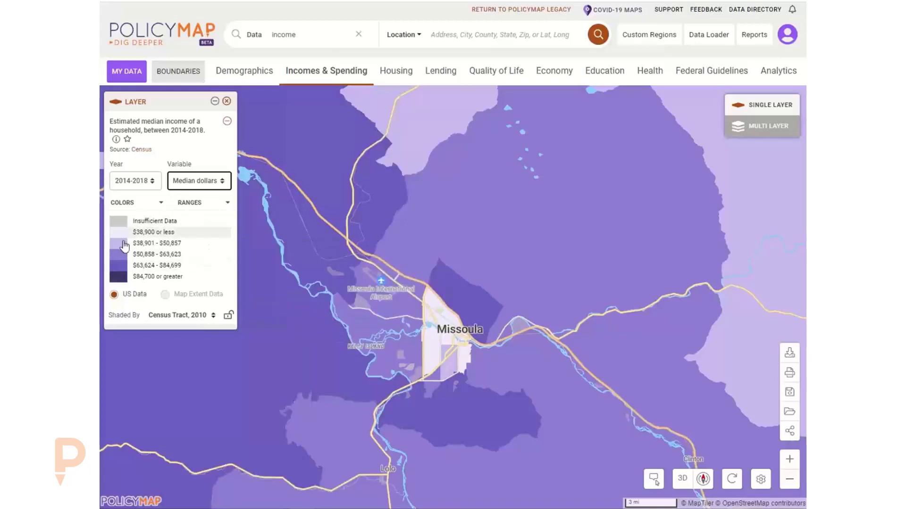
{"action": "left_click", "coordinate": [172, 267]}
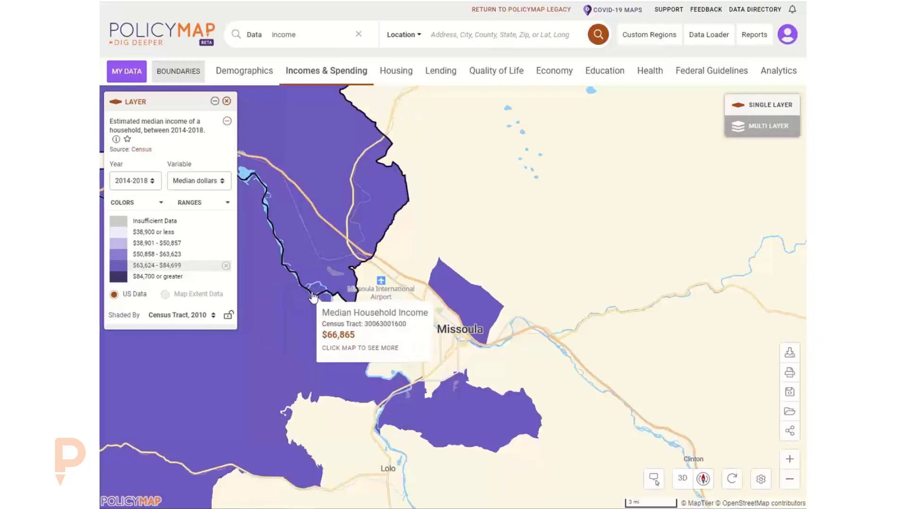
{"action": "left_click", "coordinate": [175, 257]}
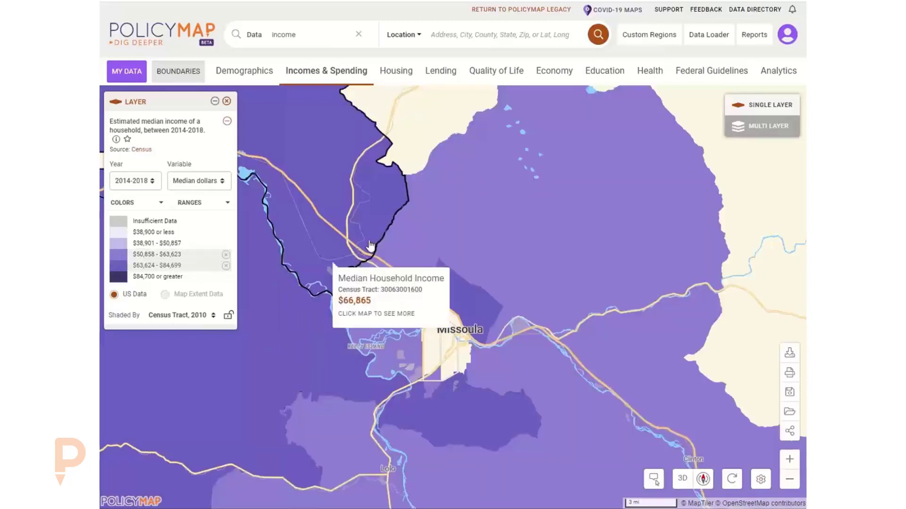
{"action": "left_click", "coordinate": [227, 257]}
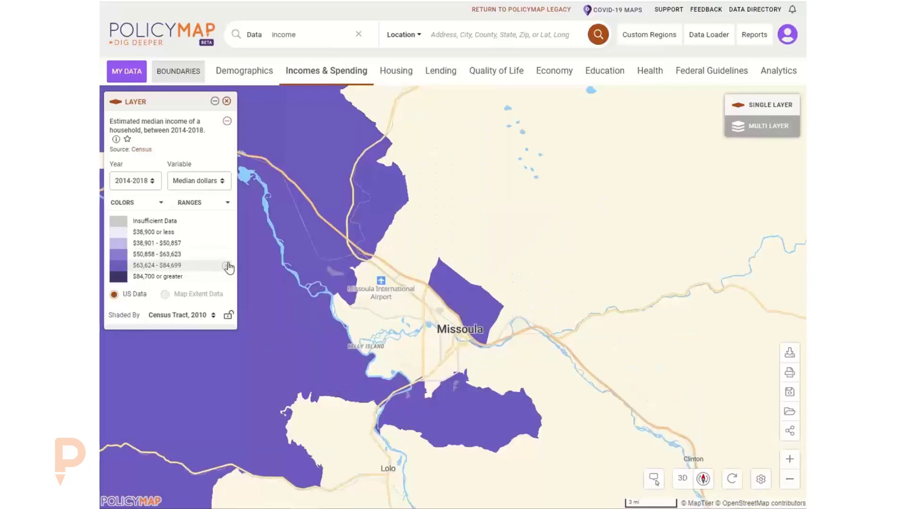
{"action": "left_click", "coordinate": [225, 267]}
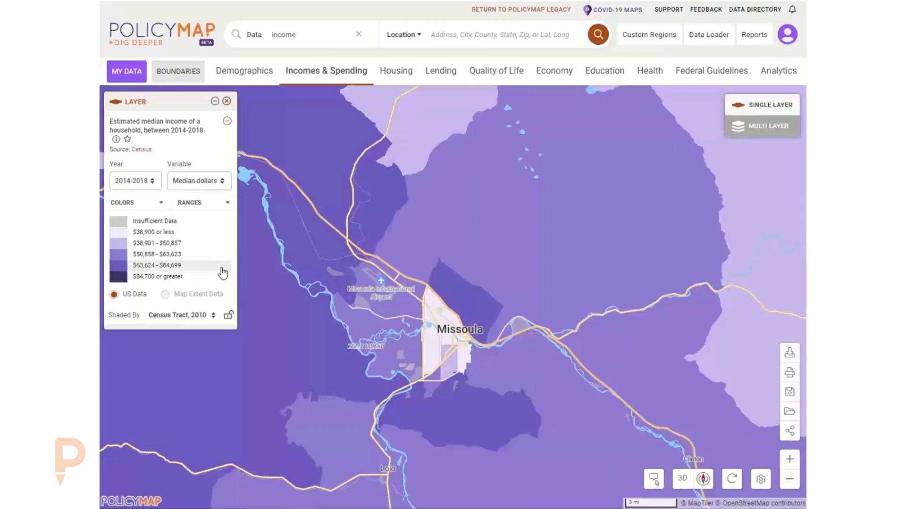
{"action": "left_click", "coordinate": [176, 233]}
{"action": "mouse_move", "coordinate": [460, 332]}
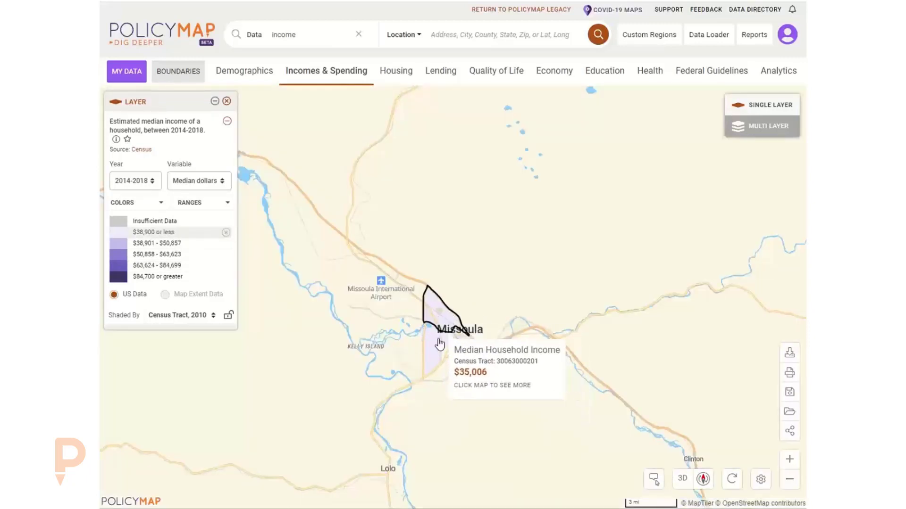
{"action": "left_click", "coordinate": [226, 233]}
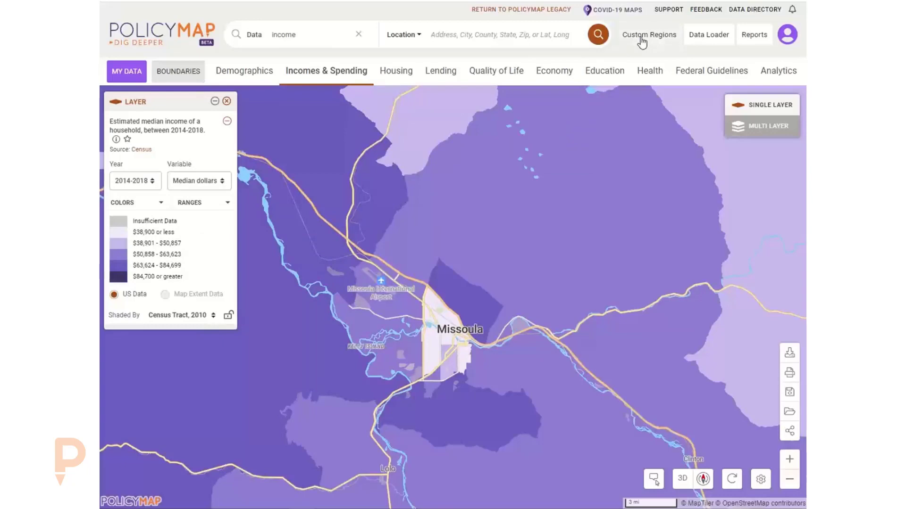
{"action": "mouse_move", "coordinate": [404, 269]}
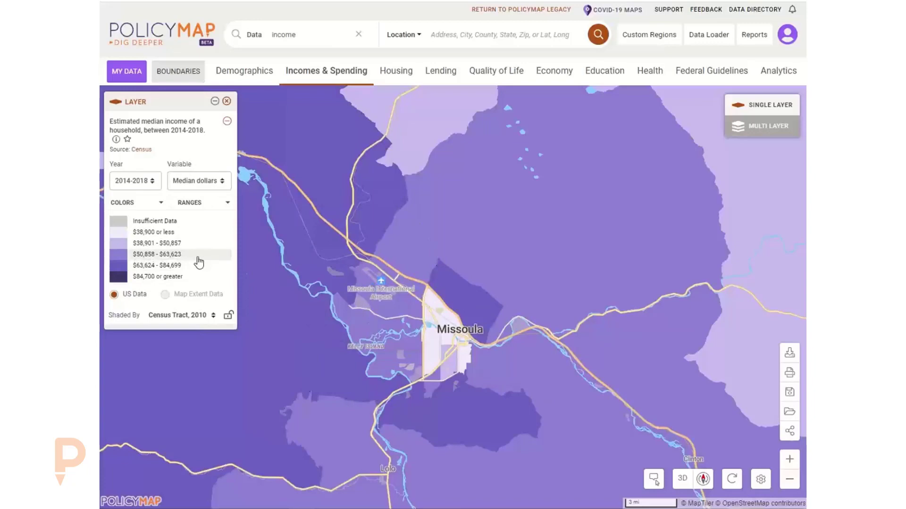
Isolate the $38,900-or-less tracts, restore all ranges, then lower the top breakpoint to $74,097.
{"action": "left_click", "coordinate": [174, 233]}
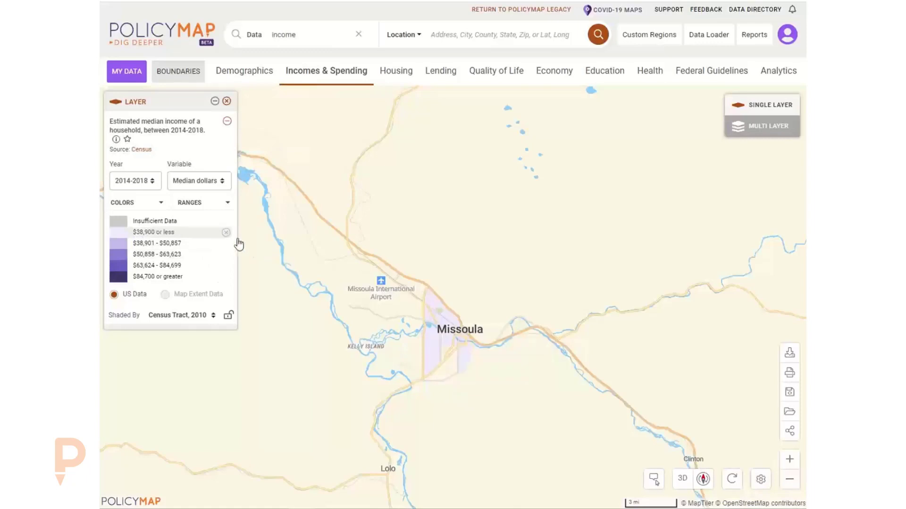
{"action": "left_click", "coordinate": [226, 232]}
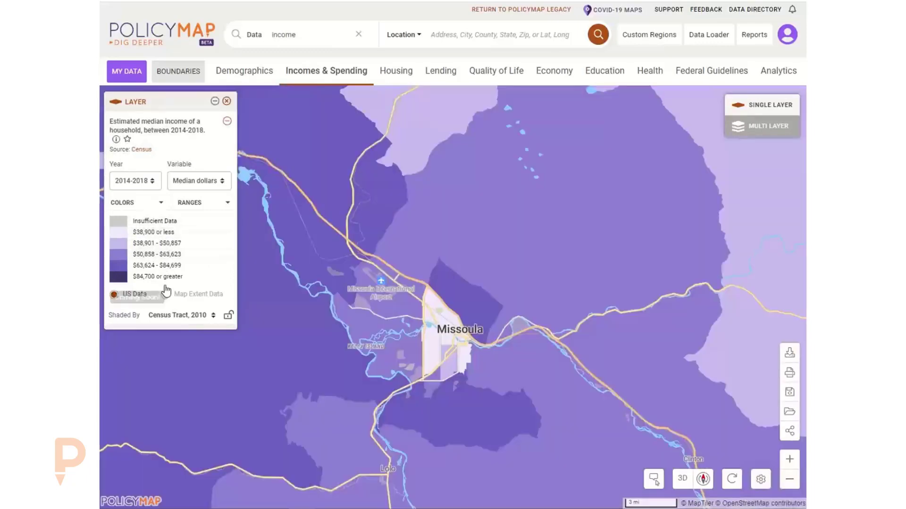
{"action": "left_click", "coordinate": [190, 205]}
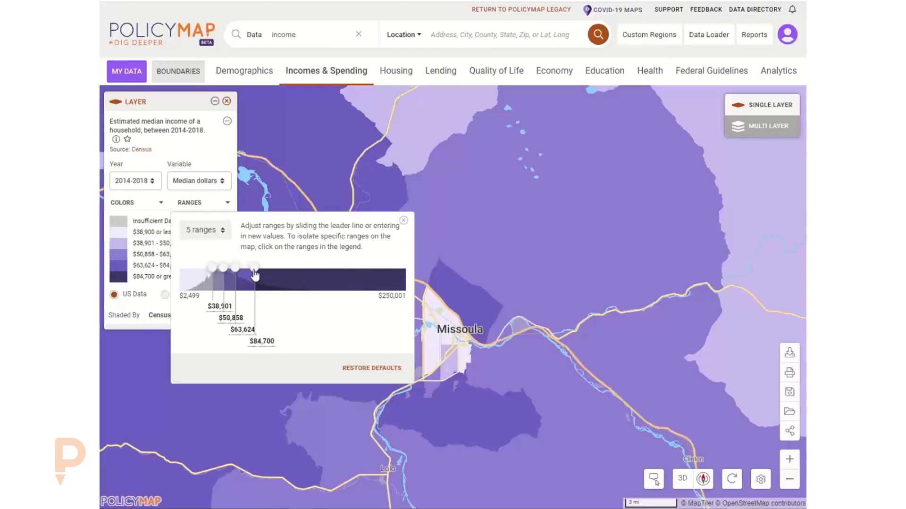
{"action": "mouse_move", "coordinate": [254, 267]}
{"action": "left_mouse_down"}
{"action": "mouse_move", "coordinate": [273, 271]}
{"action": "mouse_move", "coordinate": [245, 268]}
{"action": "left_mouse_up"}
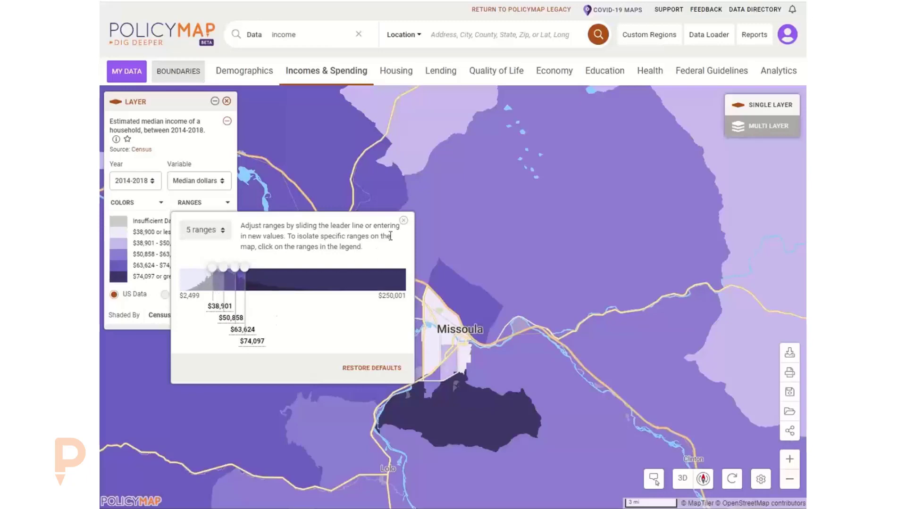
{"action": "left_click", "coordinate": [403, 221]}
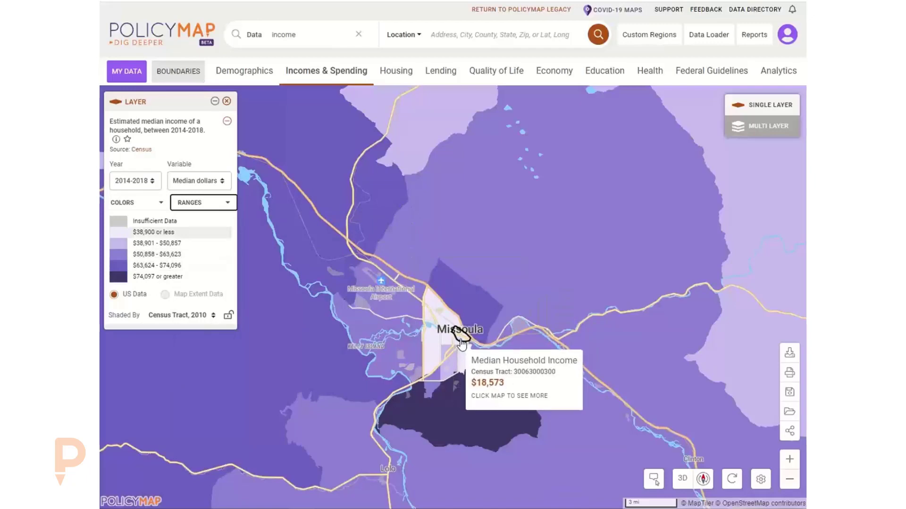
{"action": "left_click", "coordinate": [195, 203]}
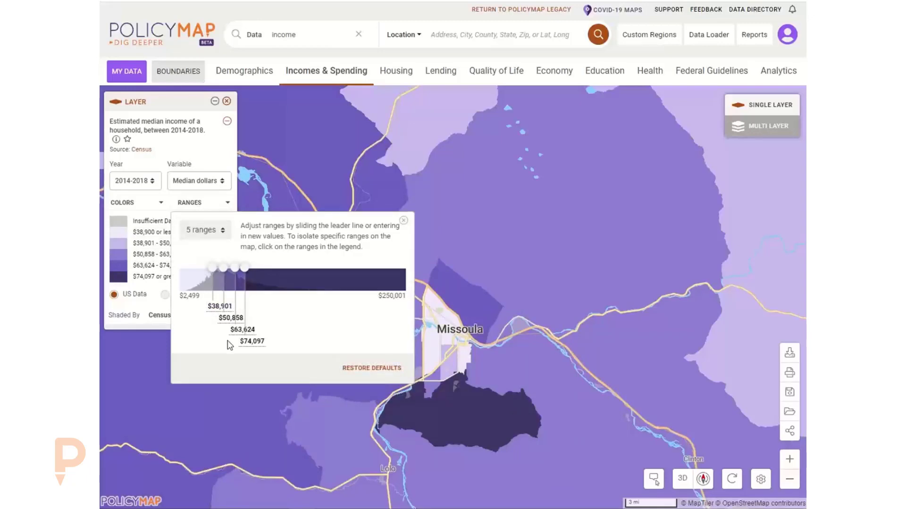
Try 2 income ranges, then switch the legend to 4 ranges.
{"action": "left_click", "coordinate": [204, 231]}
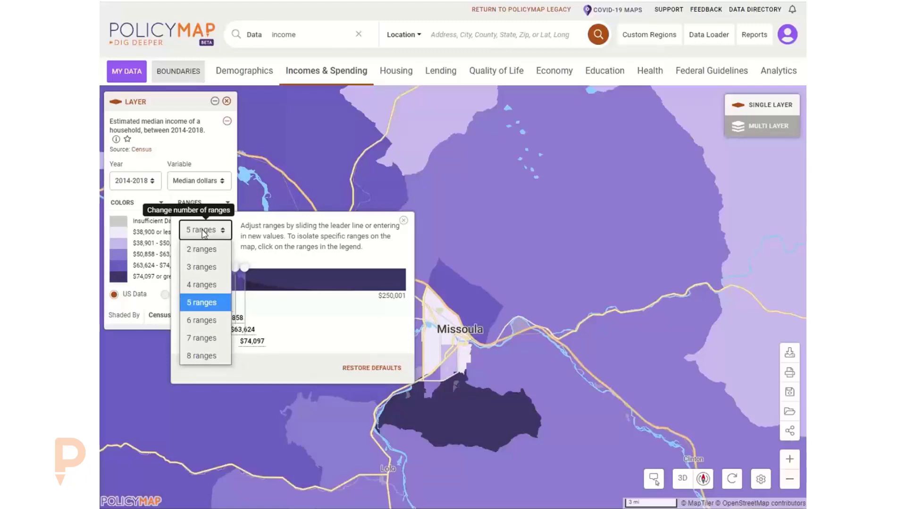
{"action": "left_click", "coordinate": [204, 250]}
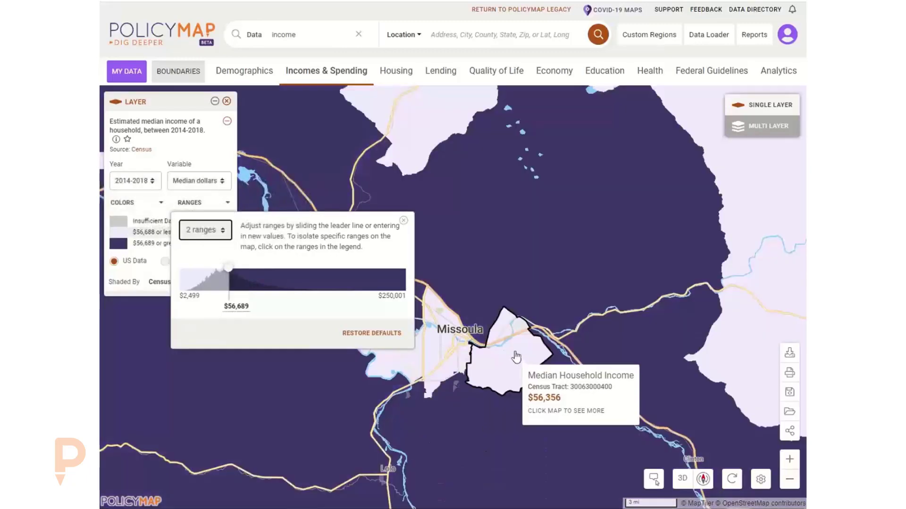
{"action": "left_click", "coordinate": [403, 221]}
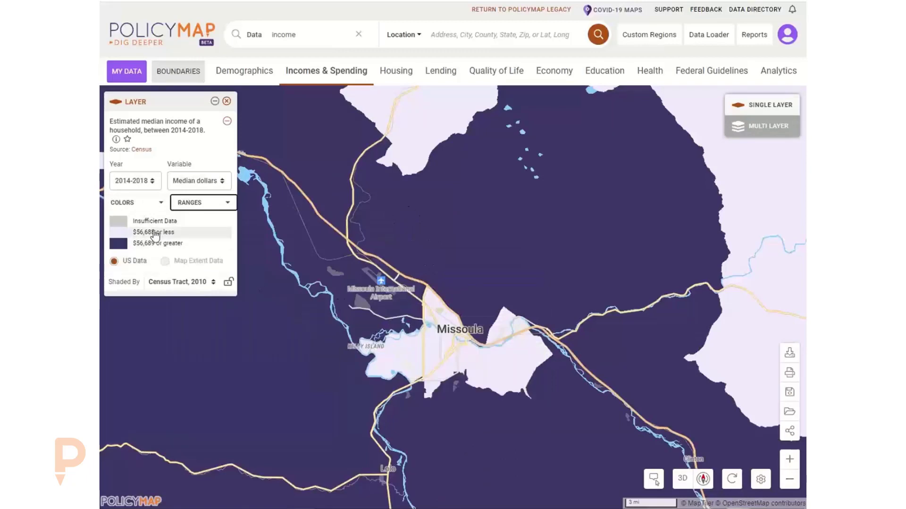
{"action": "left_click", "coordinate": [204, 203]}
{"action": "left_click", "coordinate": [205, 230]}
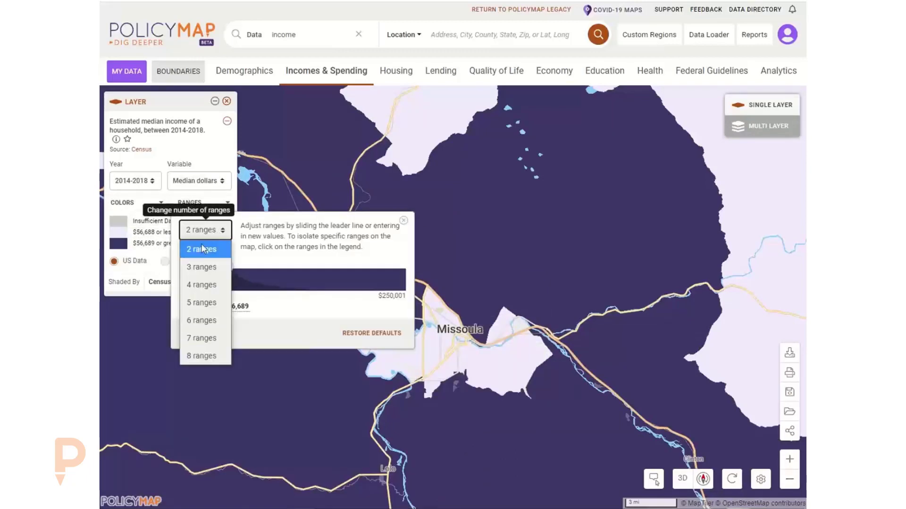
{"action": "left_click", "coordinate": [205, 283]}
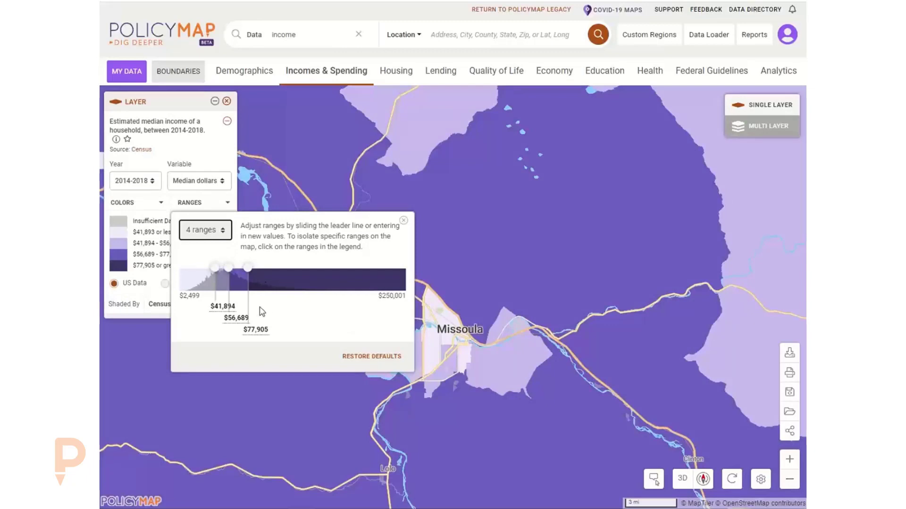
Set the income breakpoints to $35,000, $45,000 and $65,000.
{"action": "mouse_move", "coordinate": [433, 328]}
{"action": "left_click", "coordinate": [222, 306]}
{"action": "double_click", "coordinate": [231, 307]}
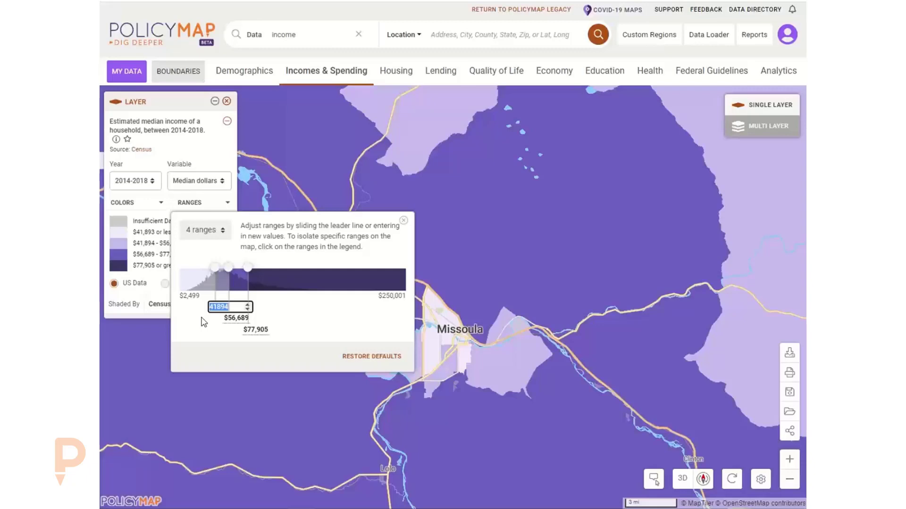
{"action": "type", "text": "35,000"}
{"action": "key", "text": "Tab"}
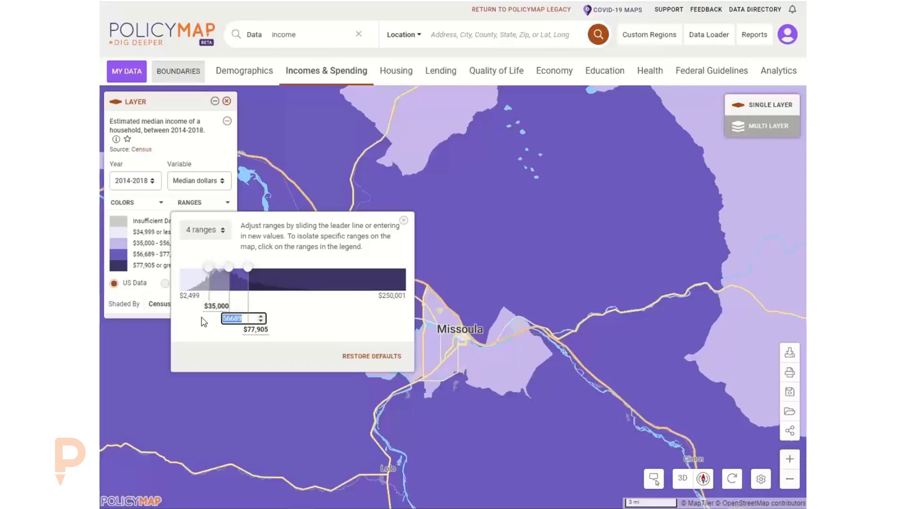
{"action": "mouse_move", "coordinate": [464, 336]}
{"action": "type", "text": "45000"}
{"action": "key", "text": "Tab"}
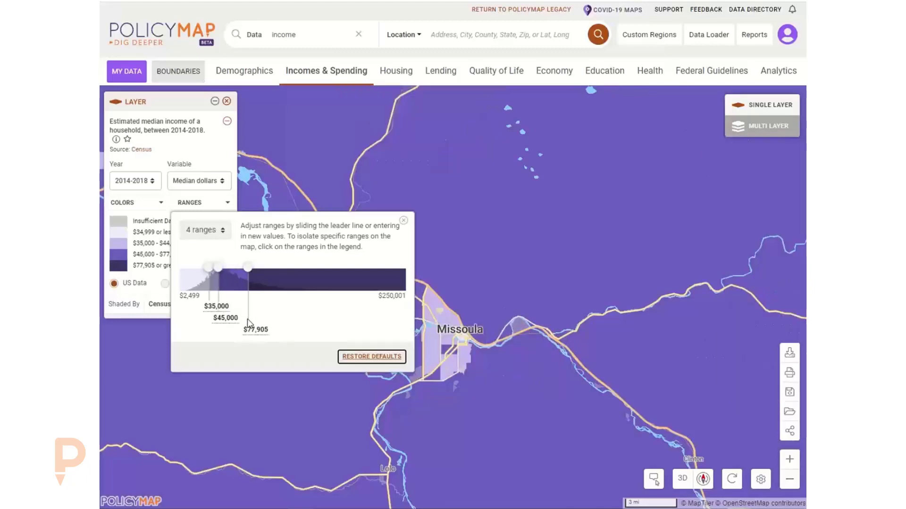
{"action": "left_click", "coordinate": [250, 329]}
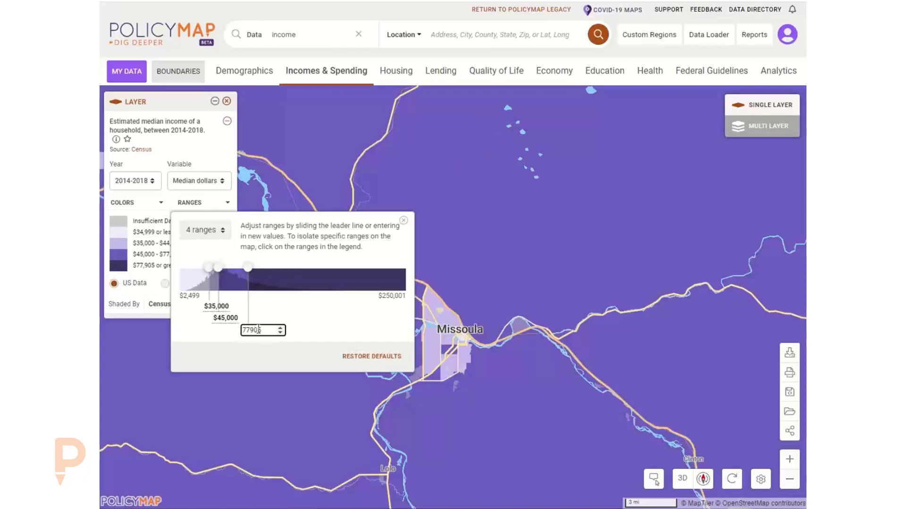
{"action": "left_click_drag", "start_coordinate": [270, 332], "coordinate": [230, 339]}
{"action": "type", "text": "65,0"}
{"action": "type", "text": "000"}
{"action": "key", "text": "Tab"}
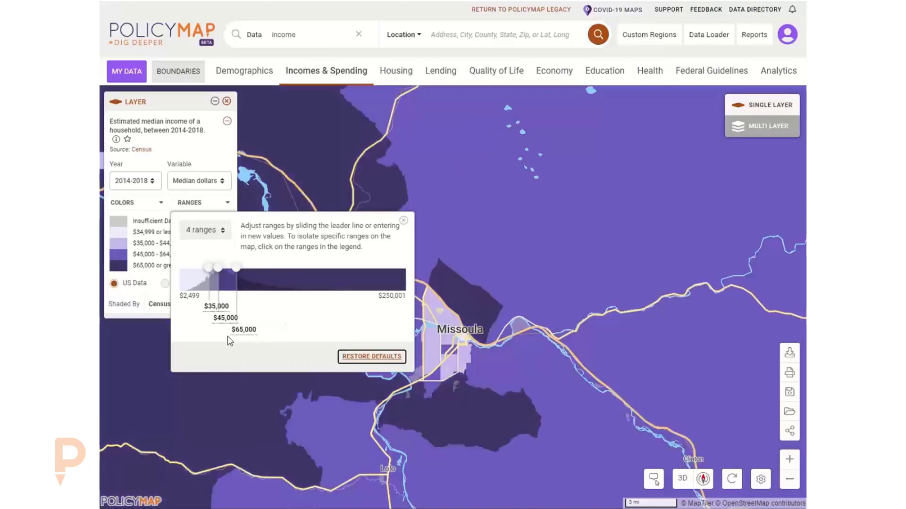
{"action": "left_click", "coordinate": [404, 221]}
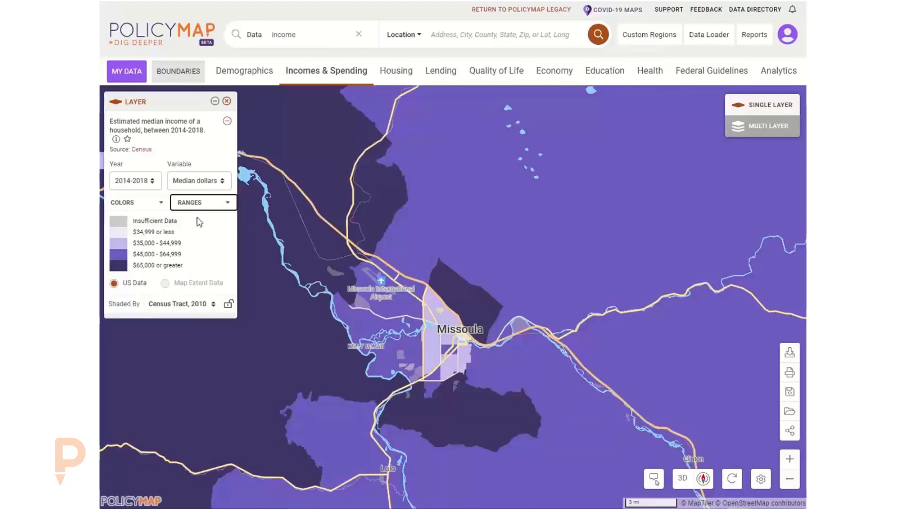
{"action": "left_click", "coordinate": [197, 143]}
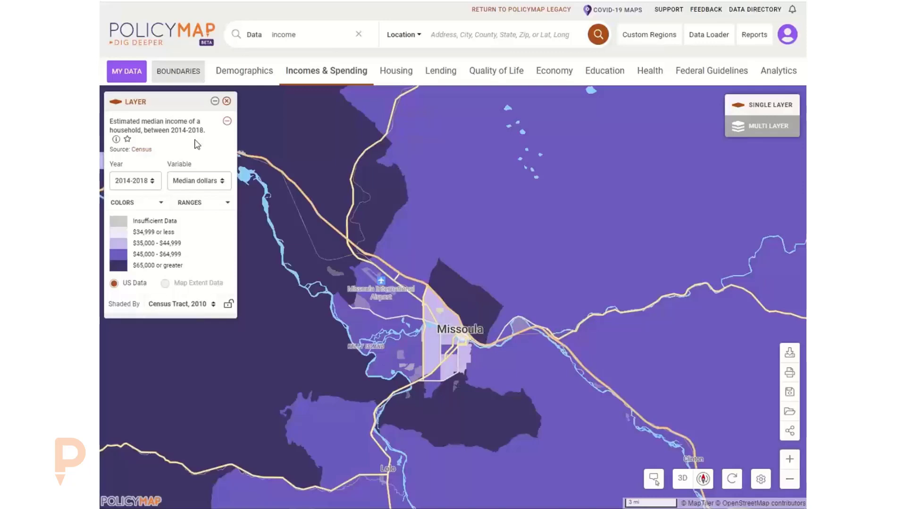
Map Low Mod Median Family Income % from Incomes & Spending across Missoula tracts.
{"action": "left_click", "coordinate": [336, 75]}
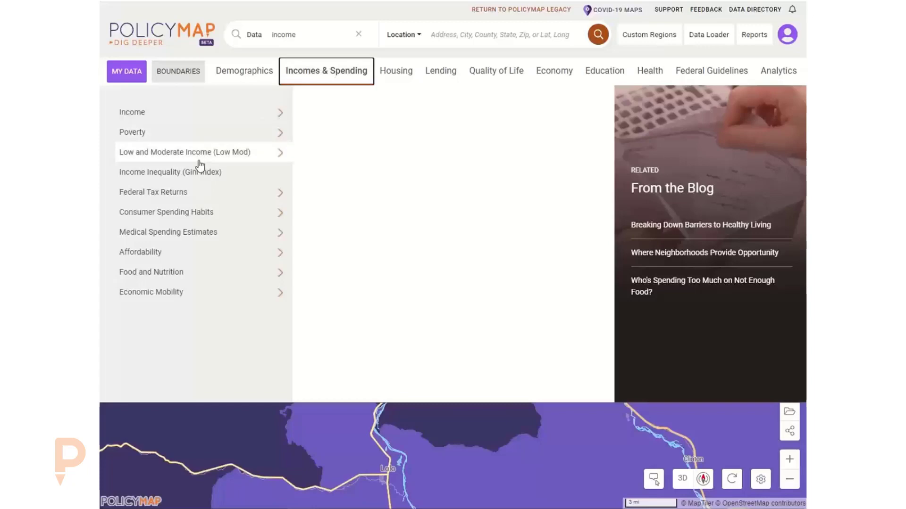
{"action": "mouse_move", "coordinate": [200, 165]}
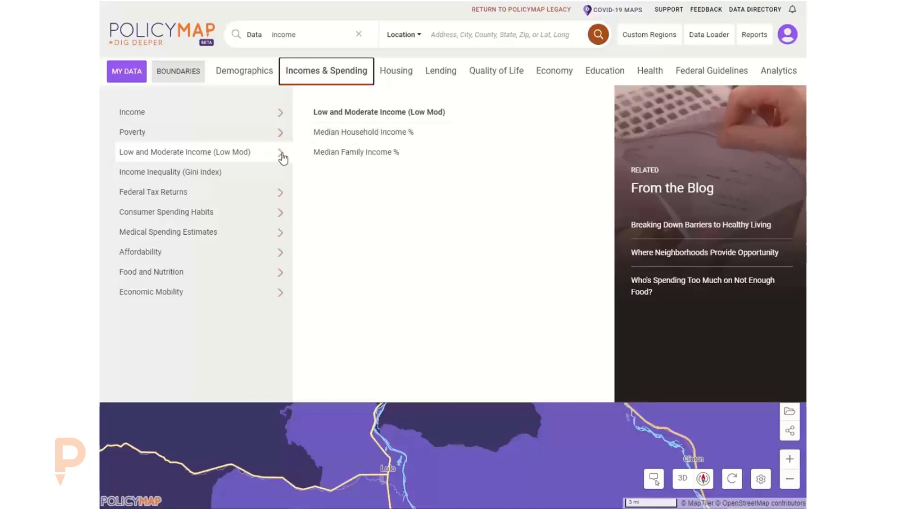
{"action": "left_click", "coordinate": [217, 133]}
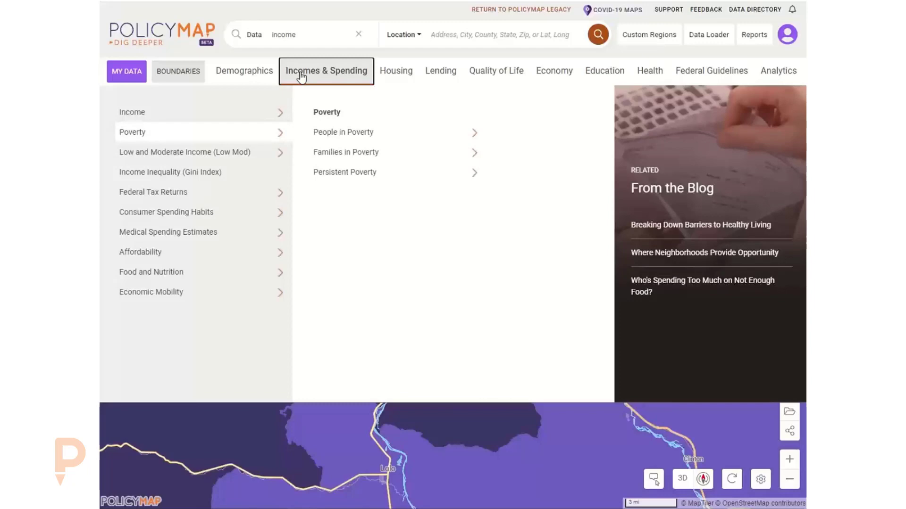
{"action": "left_click", "coordinate": [239, 157]}
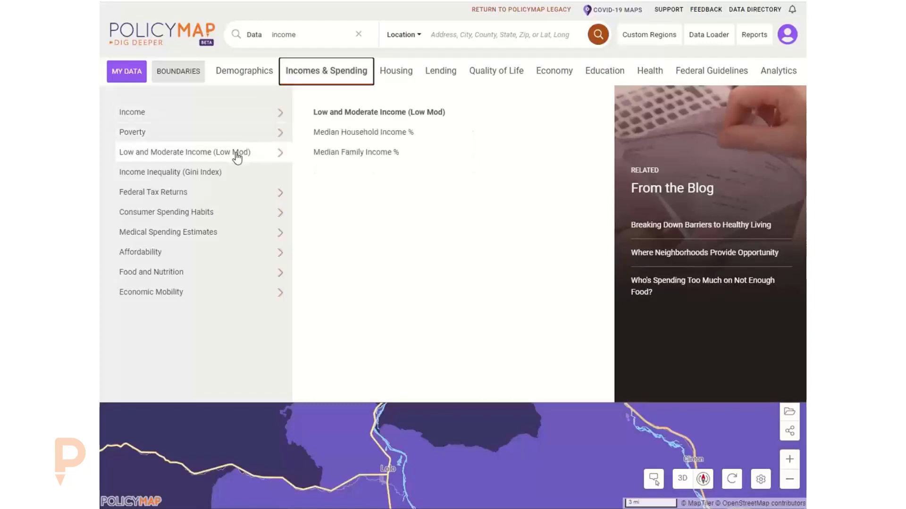
{"action": "left_click", "coordinate": [353, 152]}
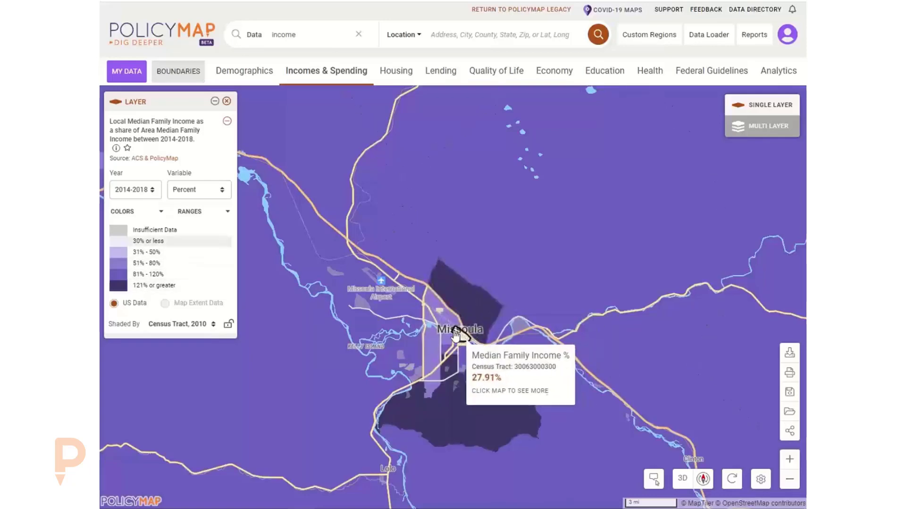
Try legend filters for Insufficient Data, 30% or less and 121% or greater, then clear them.
{"action": "left_click", "coordinate": [163, 233]}
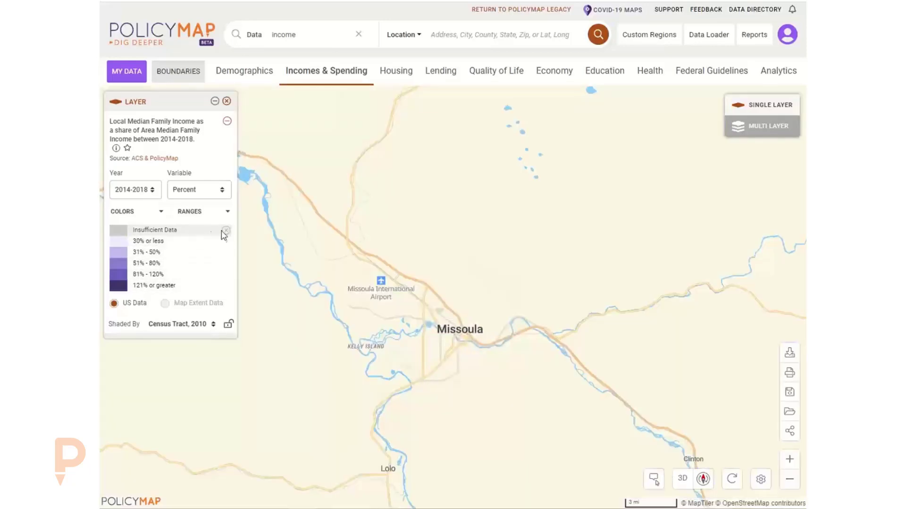
{"action": "left_click", "coordinate": [226, 231]}
{"action": "left_click", "coordinate": [181, 245]}
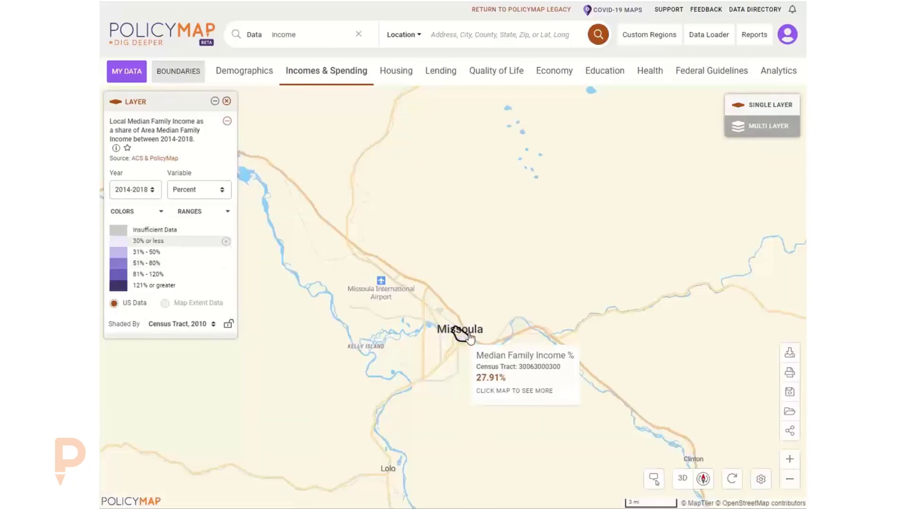
{"action": "scroll", "coordinate": [474, 328], "scroll_direction": "up", "scroll_amount": 2}
{"action": "left_click", "coordinate": [139, 285]}
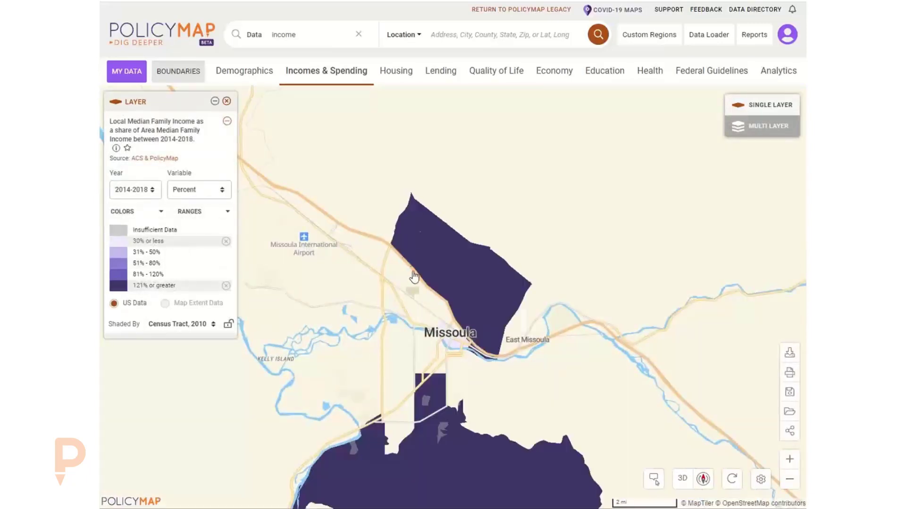
{"action": "left_click_drag", "start_coordinate": [348, 318], "coordinate": [348, 226]}
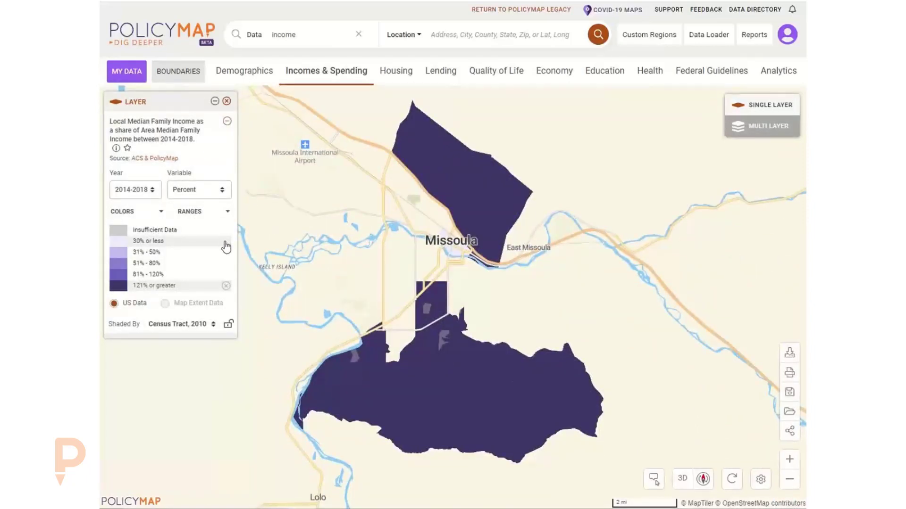
{"action": "left_click", "coordinate": [226, 286]}
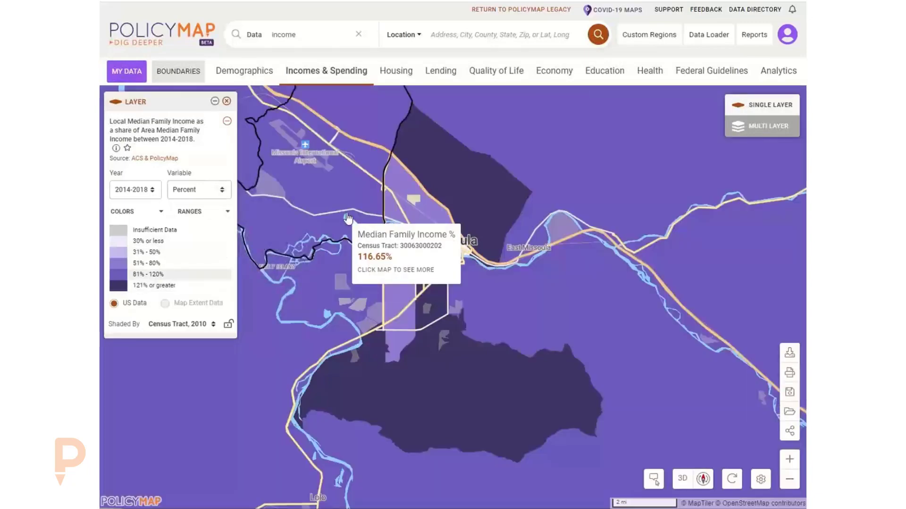
{"action": "scroll", "coordinate": [351, 212], "scroll_direction": "down", "scroll_amount": 1}
{"action": "left_click", "coordinate": [330, 75]}
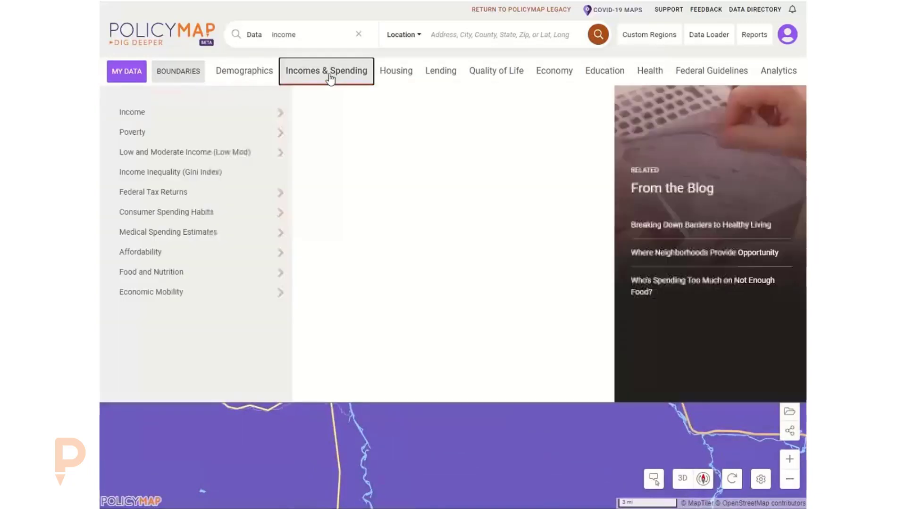
Load Income > Area Median Income > Median Family Income and remove the previous income layer.
{"action": "mouse_move", "coordinate": [225, 161]}
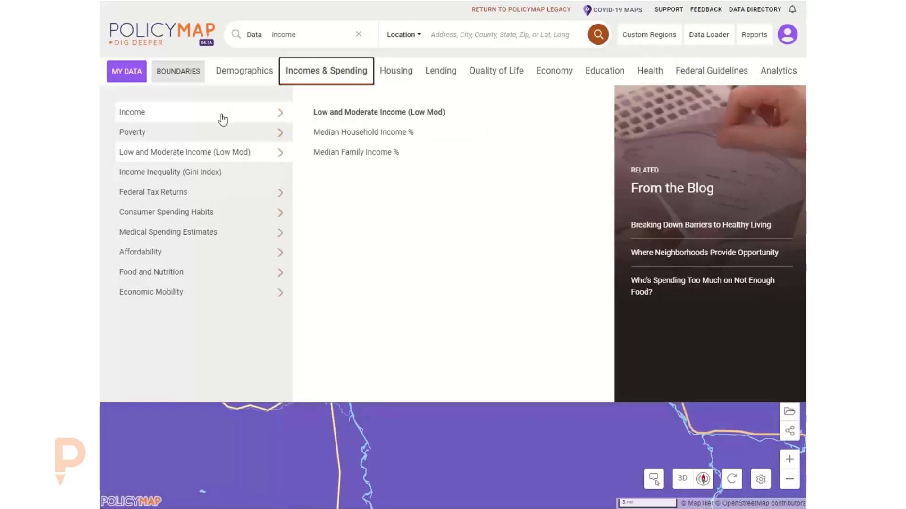
{"action": "mouse_move", "coordinate": [222, 117]}
{"action": "mouse_move", "coordinate": [448, 196]}
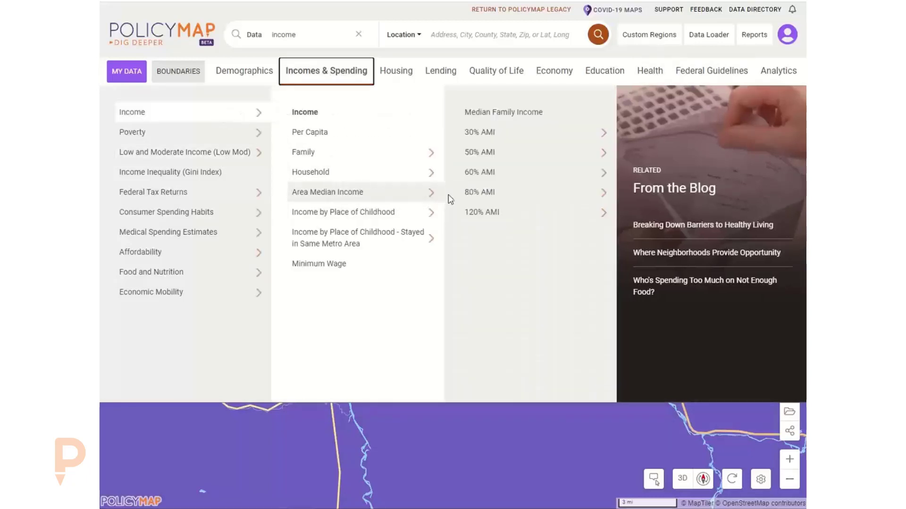
{"action": "mouse_move", "coordinate": [493, 143]}
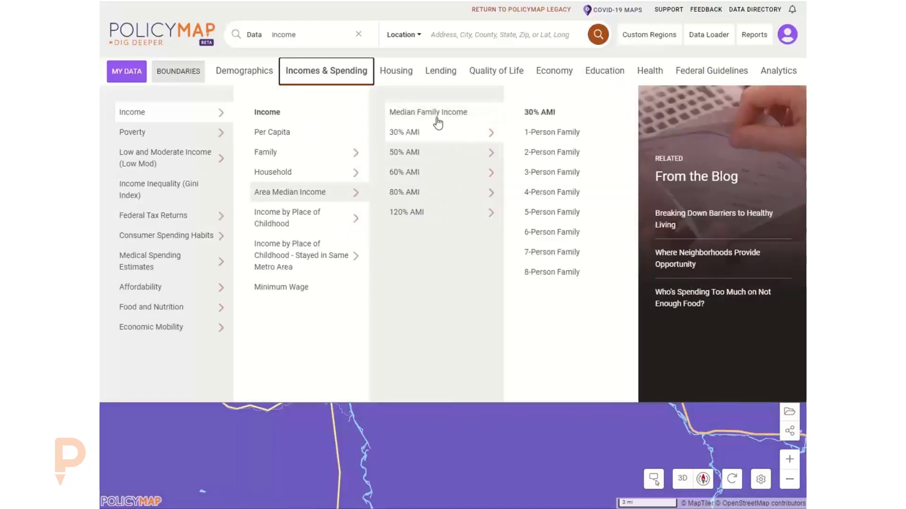
{"action": "left_click", "coordinate": [311, 76]}
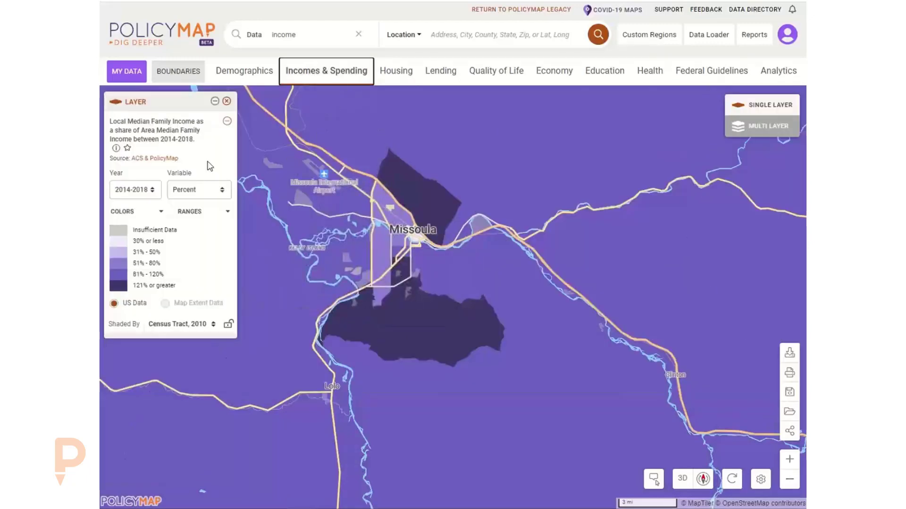
{"action": "left_click", "coordinate": [227, 101]}
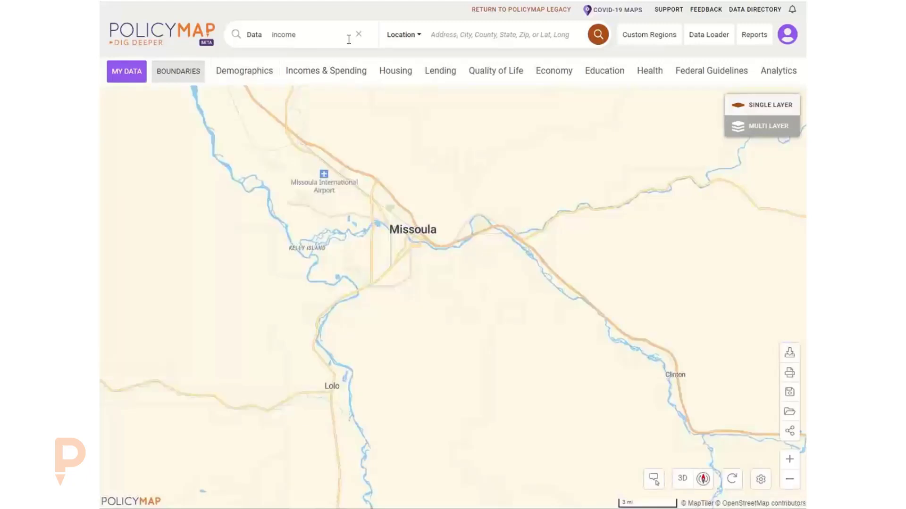
Search the data catalog for 'ami', then replace the term with 'low mod'.
{"action": "left_click", "coordinate": [359, 34]}
{"action": "left_click", "coordinate": [309, 35]}
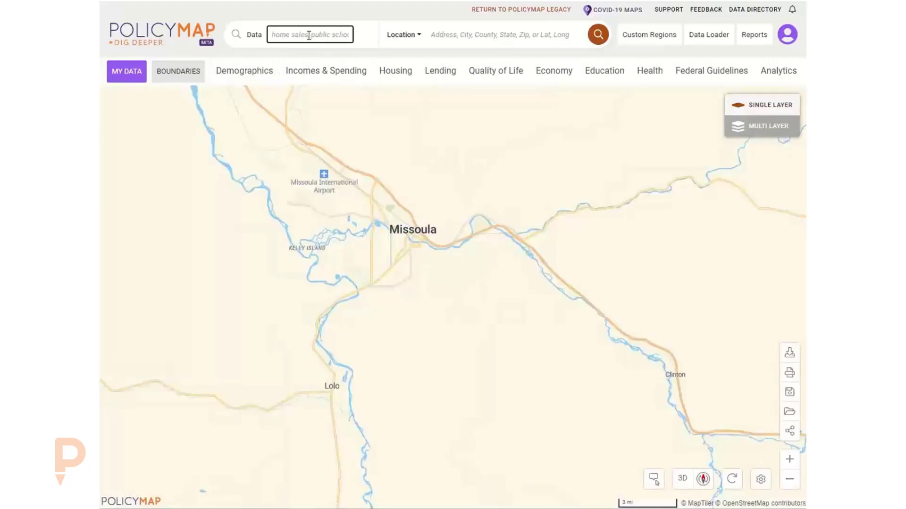
{"action": "type", "text": "ami"}
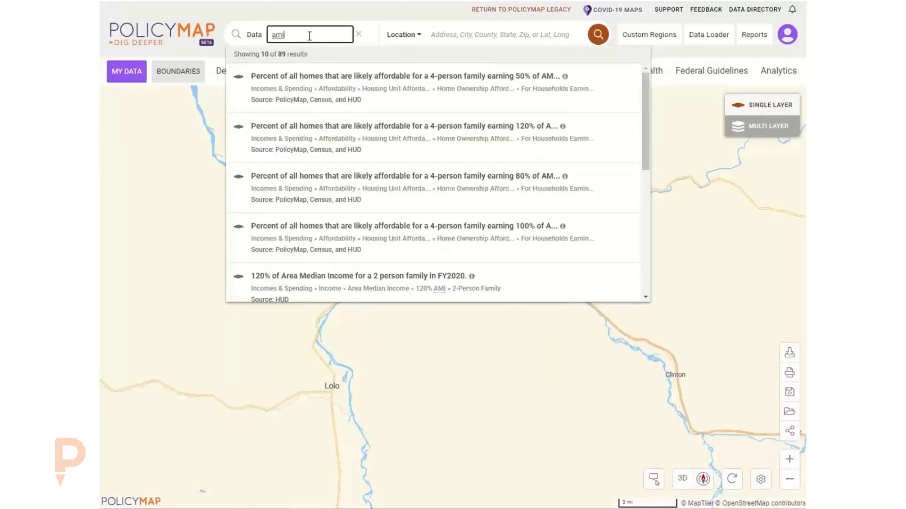
{"action": "left_click_drag", "start_coordinate": [296, 32], "coordinate": [257, 43]}
{"action": "type", "text": "low mod"}
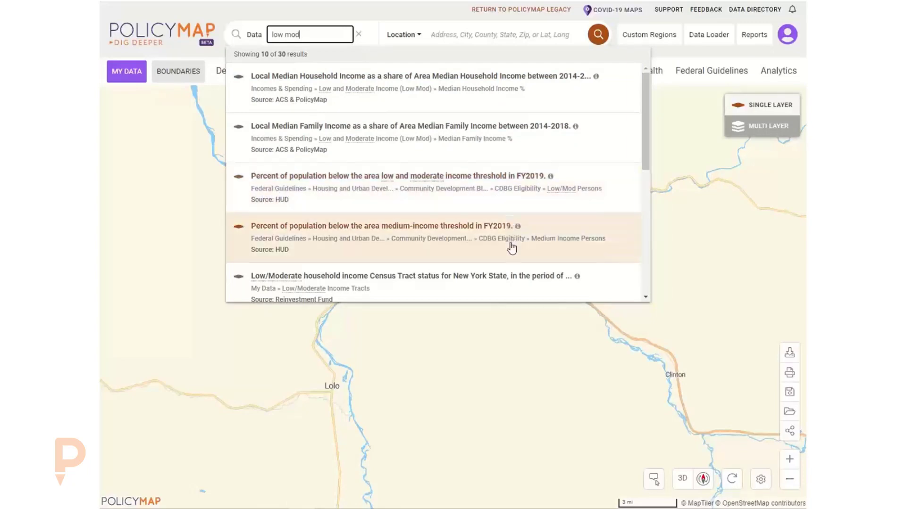
Browse the 'low mod' results, dismiss them, clear the search and show the Health categories.
{"action": "scroll", "coordinate": [505, 243], "scroll_direction": "down", "scroll_amount": 2}
{"action": "scroll", "coordinate": [498, 242], "scroll_direction": "up", "scroll_amount": 2}
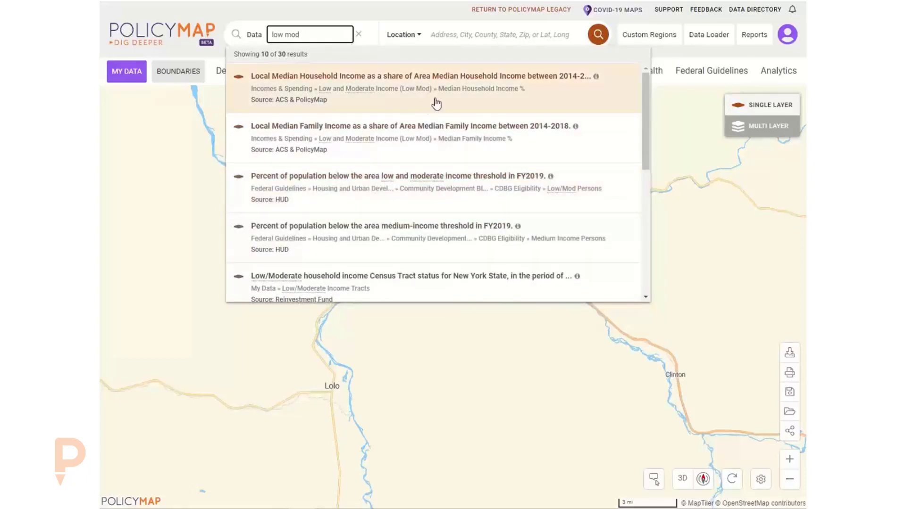
{"action": "scroll", "coordinate": [507, 170], "scroll_direction": "down", "scroll_amount": 3}
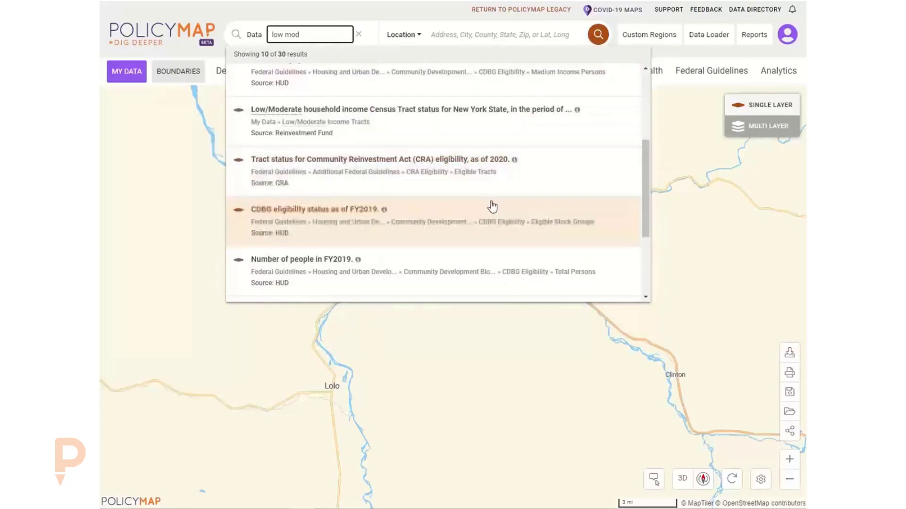
{"action": "scroll", "coordinate": [502, 232], "scroll_direction": "down", "scroll_amount": 2}
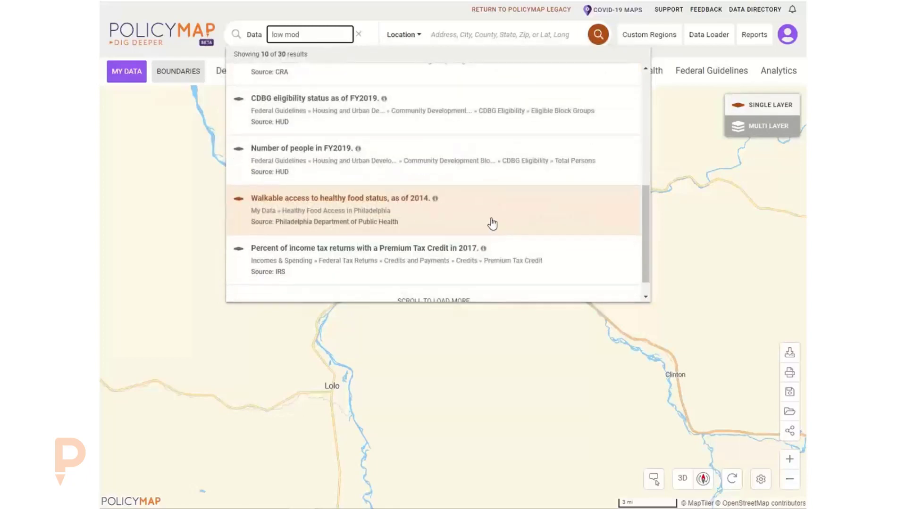
{"action": "scroll", "coordinate": [492, 224], "scroll_direction": "down", "scroll_amount": 1}
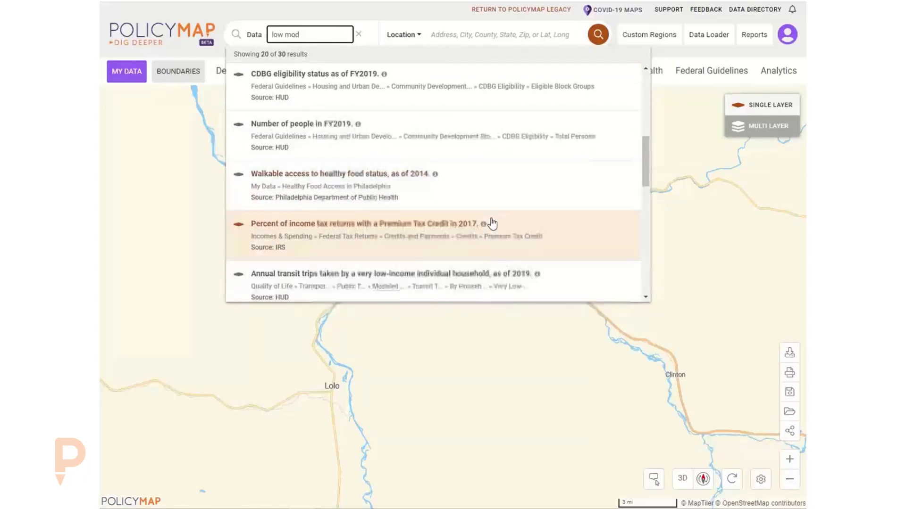
{"action": "left_click", "coordinate": [372, 13]}
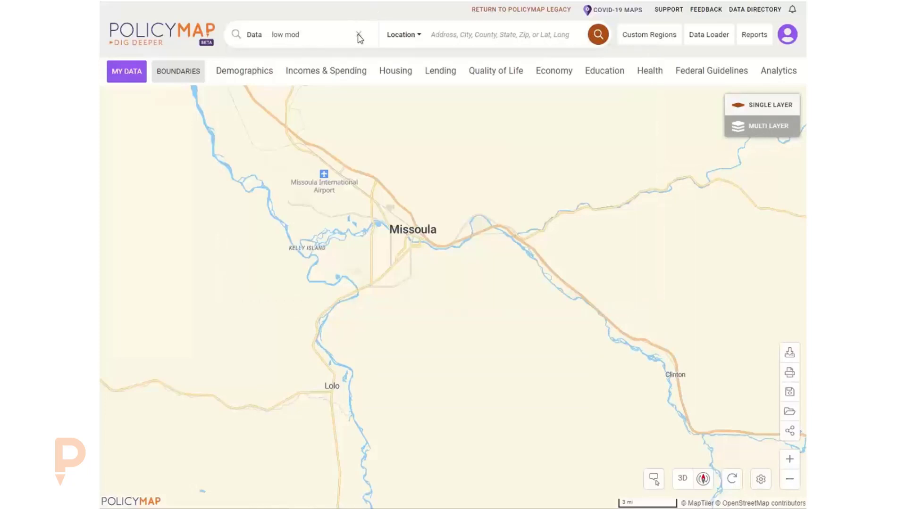
{"action": "left_click", "coordinate": [358, 34]}
{"action": "left_click", "coordinate": [649, 71]}
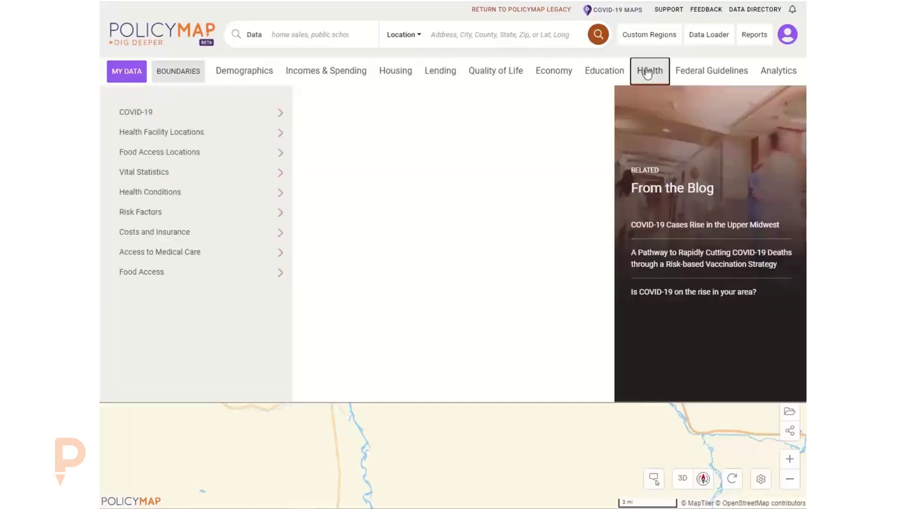
Add the Health Facility Locations > Hospitals point layer and zoom out to frame western Montana.
{"action": "left_click", "coordinate": [274, 136]}
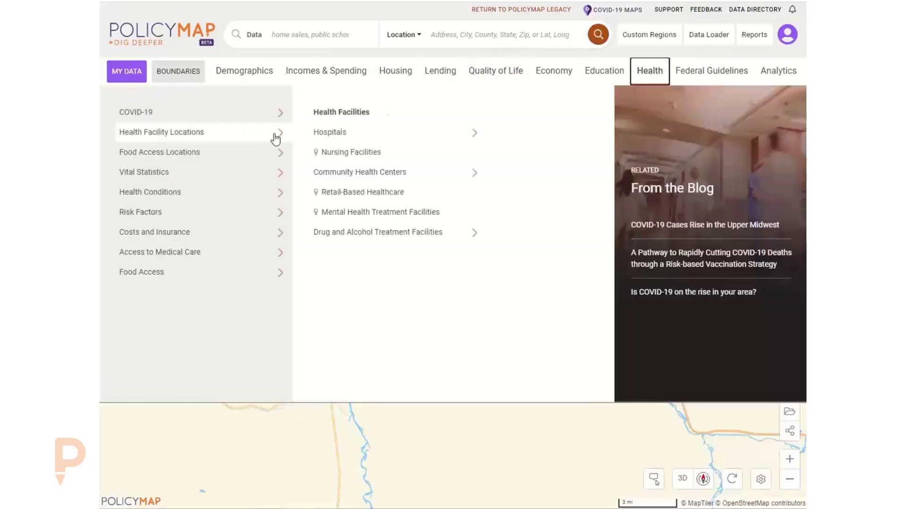
{"action": "left_click", "coordinate": [376, 135]}
{"action": "left_click", "coordinate": [469, 134]}
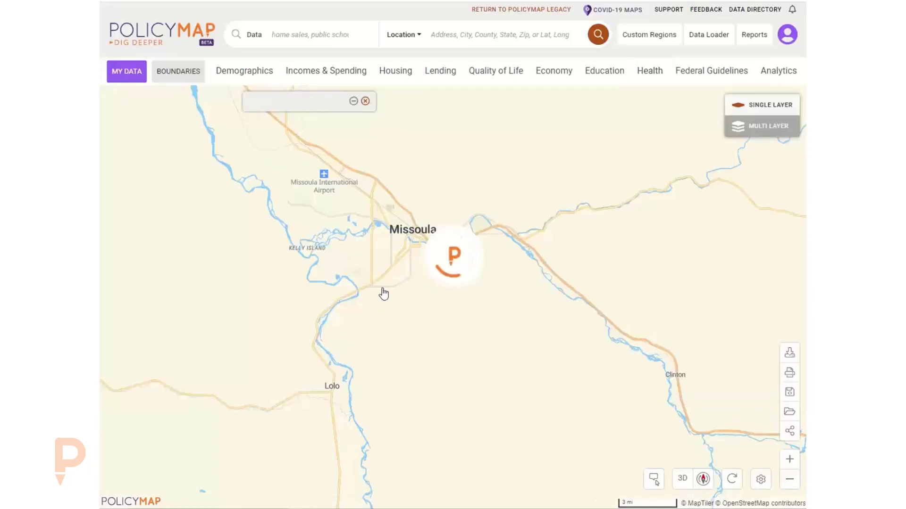
{"action": "scroll", "coordinate": [411, 290], "scroll_direction": "down", "scroll_amount": 3}
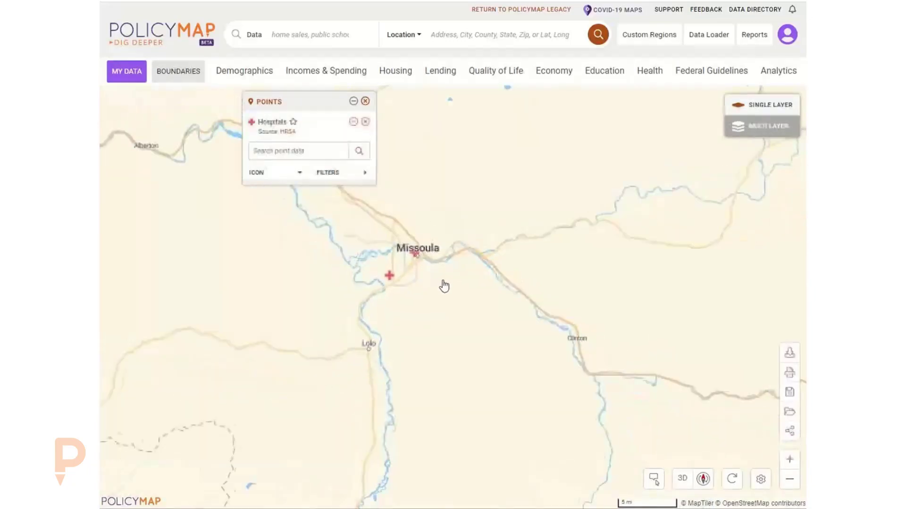
{"action": "scroll", "coordinate": [451, 286], "scroll_direction": "down", "scroll_amount": 3}
{"action": "left_click_drag", "start_coordinate": [479, 287], "coordinate": [427, 296]}
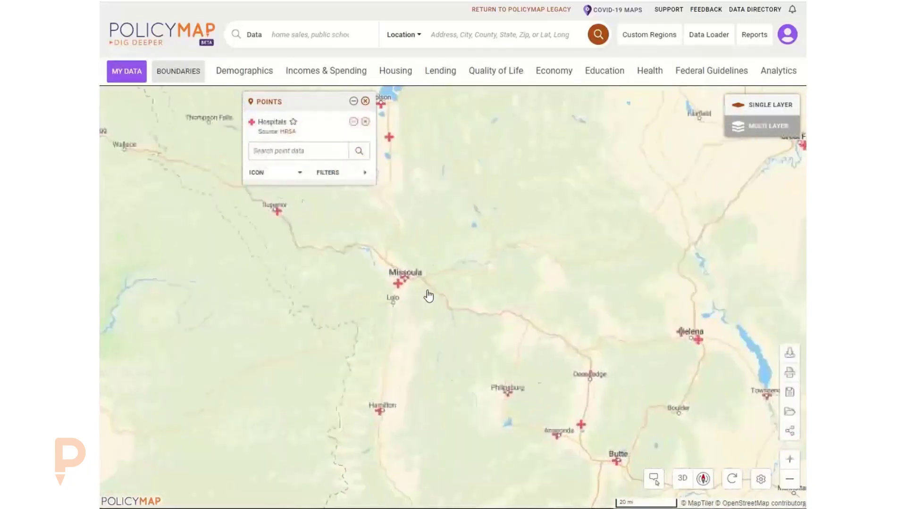
Move the Points panel left off the markers and bring up the hospital ICON options.
{"action": "left_click_drag", "start_coordinate": [296, 107], "coordinate": [163, 104]}
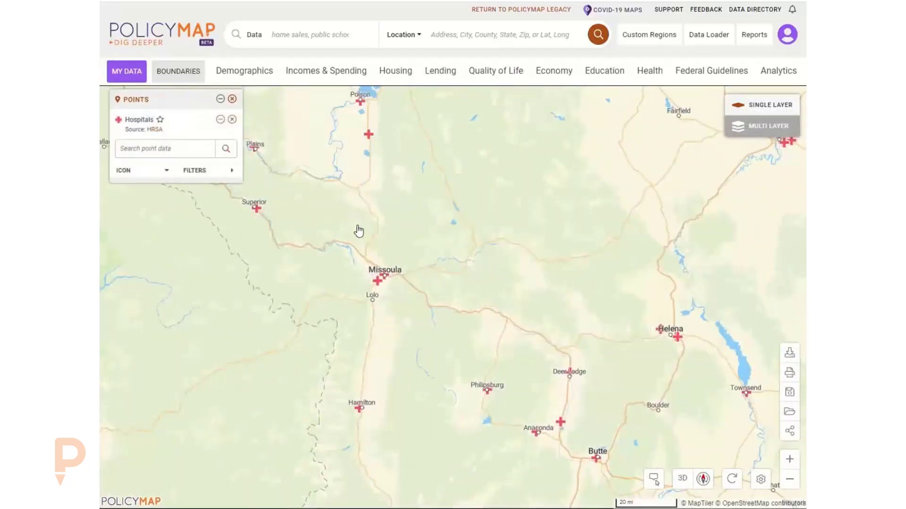
{"action": "mouse_move", "coordinate": [377, 281]}
{"action": "left_click", "coordinate": [142, 172]}
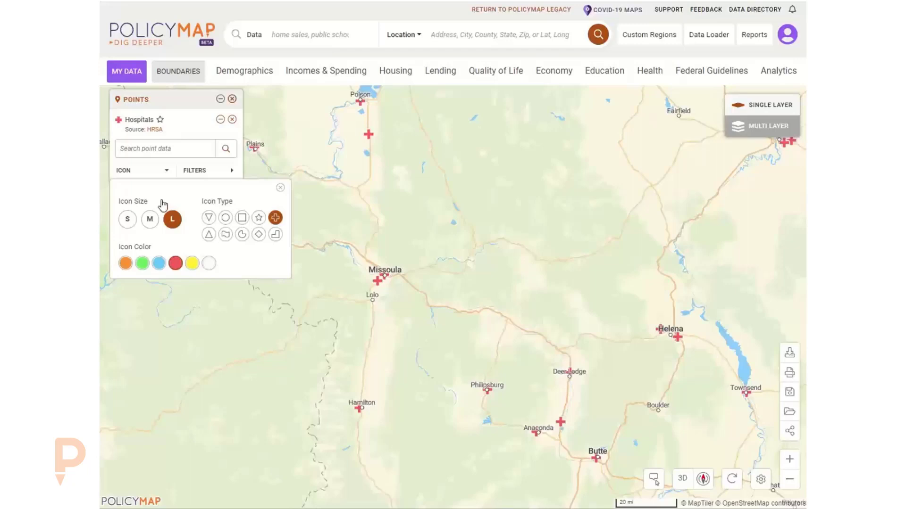
Style the hospital icons as size S blue squares.
{"action": "left_click", "coordinate": [149, 219]}
{"action": "left_click", "coordinate": [128, 219]}
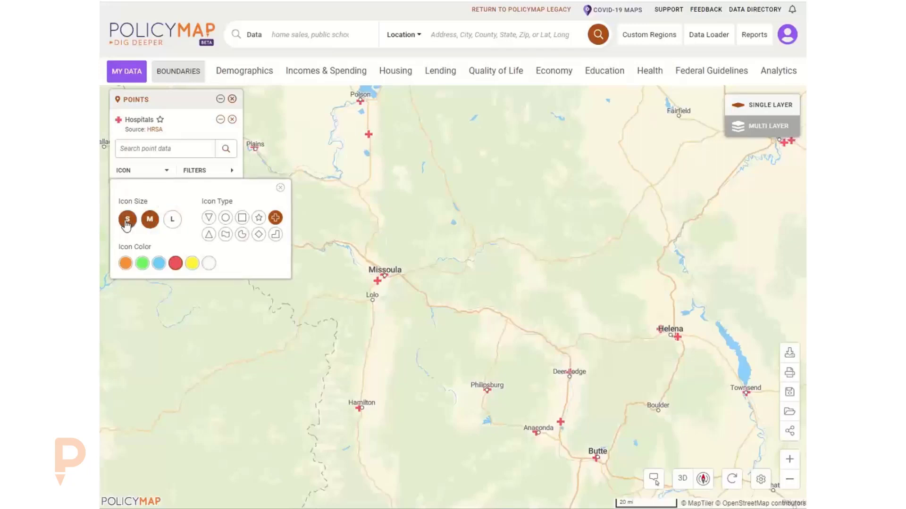
{"action": "left_click", "coordinate": [159, 263]}
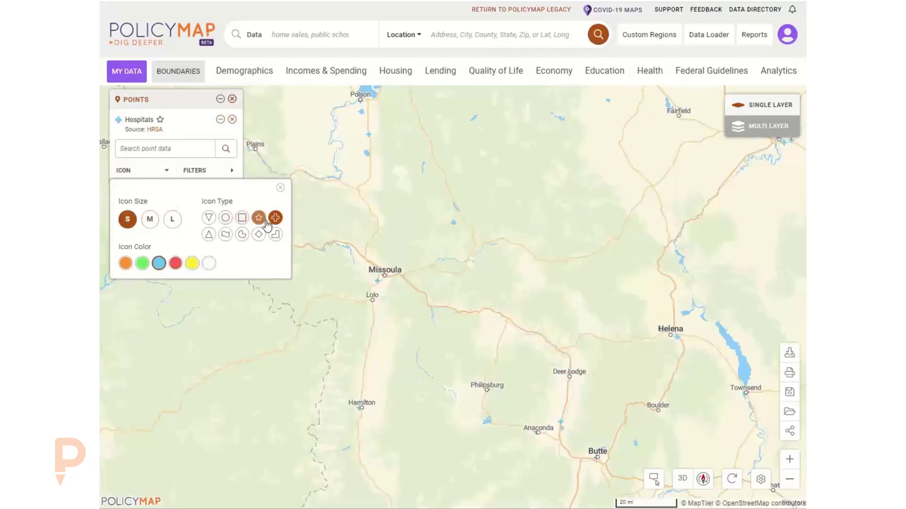
{"action": "left_click", "coordinate": [241, 218]}
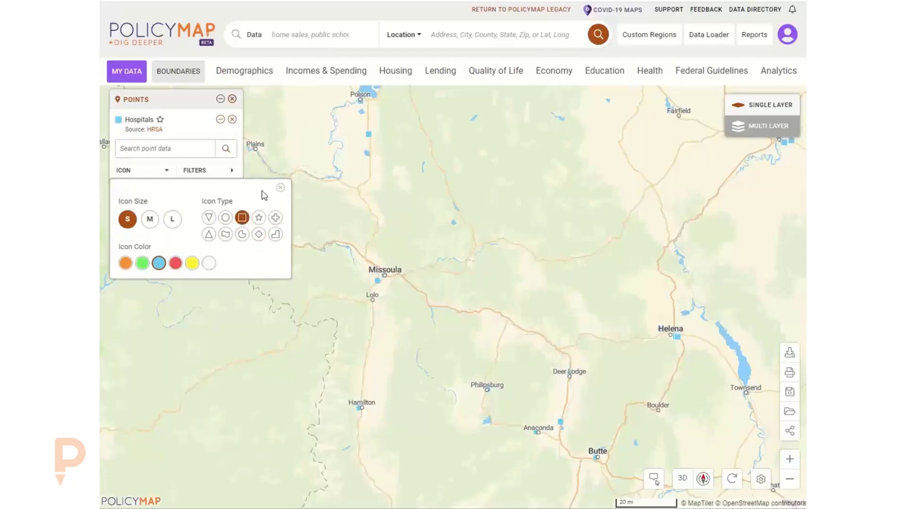
View the Missoula hospital's details and follow its HRSA data source link.
{"action": "left_click", "coordinate": [280, 188]}
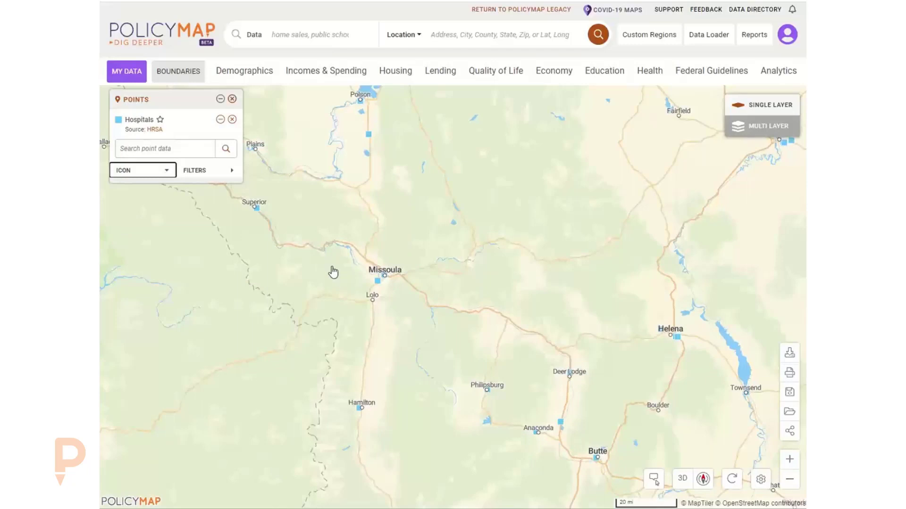
{"action": "left_click", "coordinate": [379, 284]}
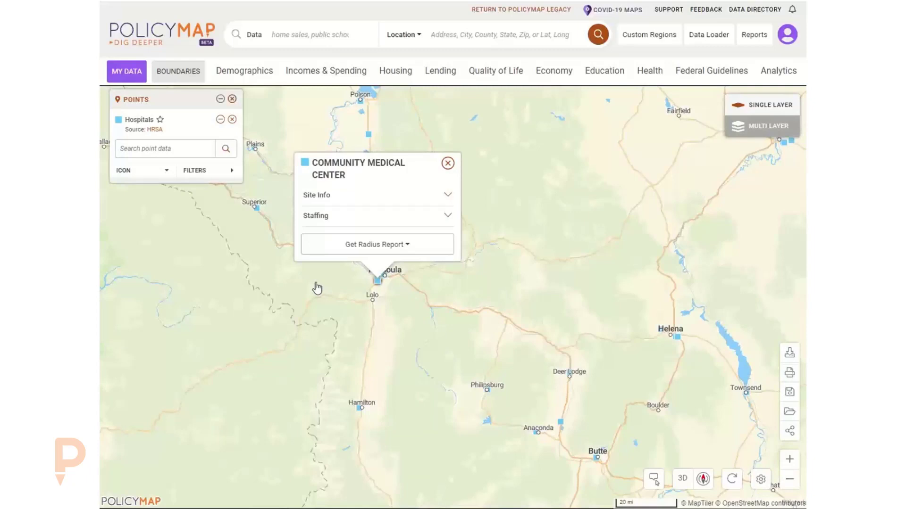
{"action": "left_click", "coordinate": [155, 134]}
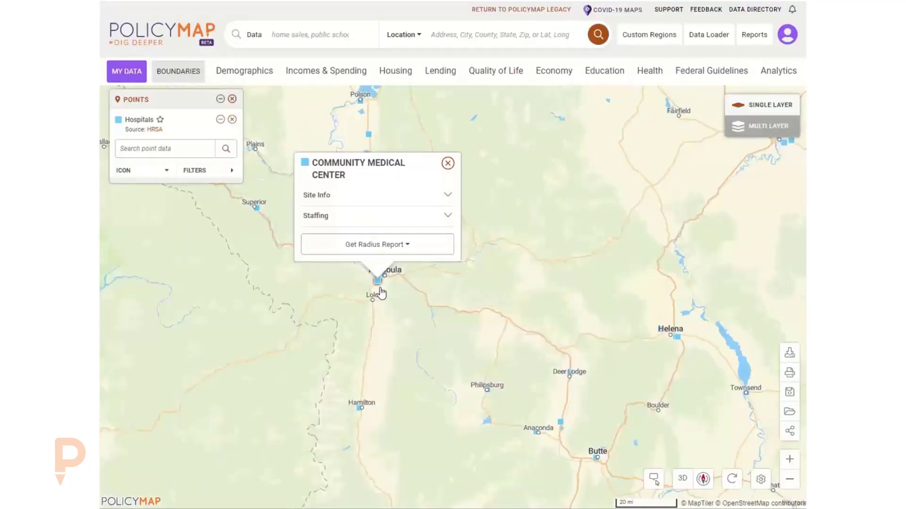
Review Community Medical Center's site and staffing details, then St Patrick Hospital's site info.
{"action": "left_click", "coordinate": [329, 197]}
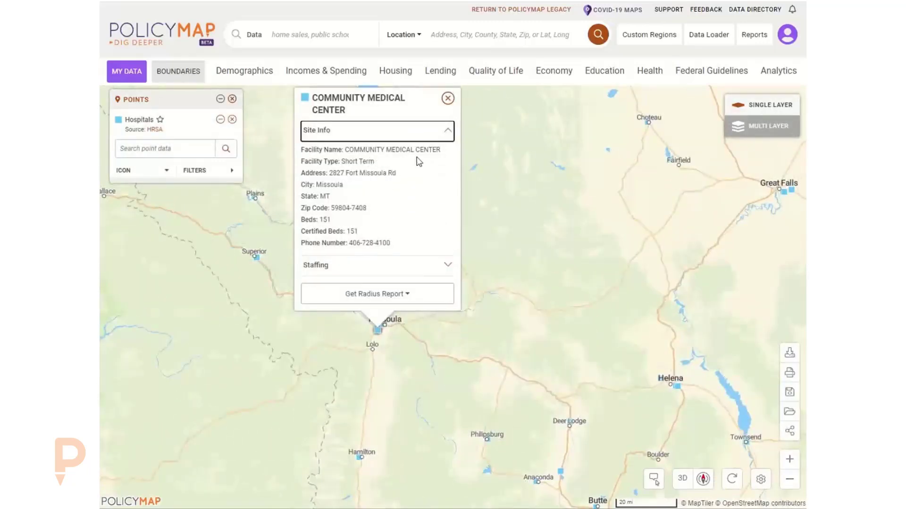
{"action": "left_click", "coordinate": [365, 264]}
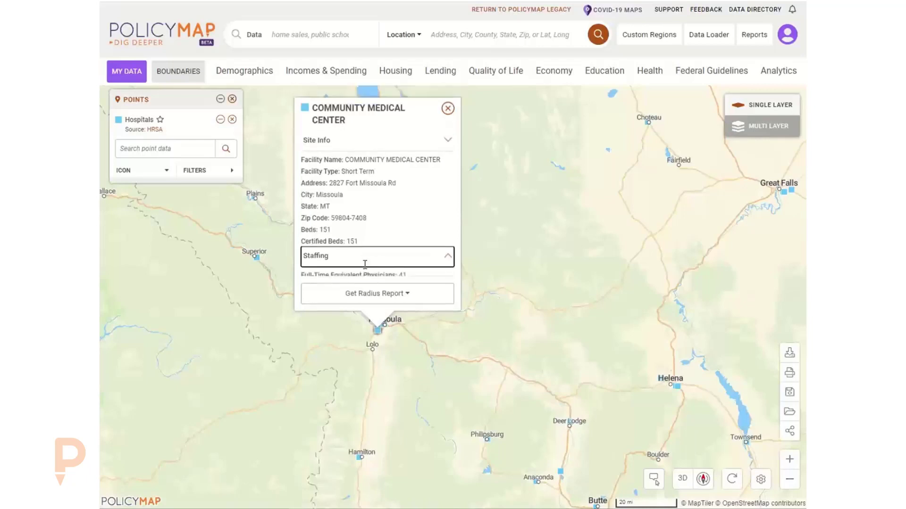
{"action": "left_click", "coordinate": [383, 329]}
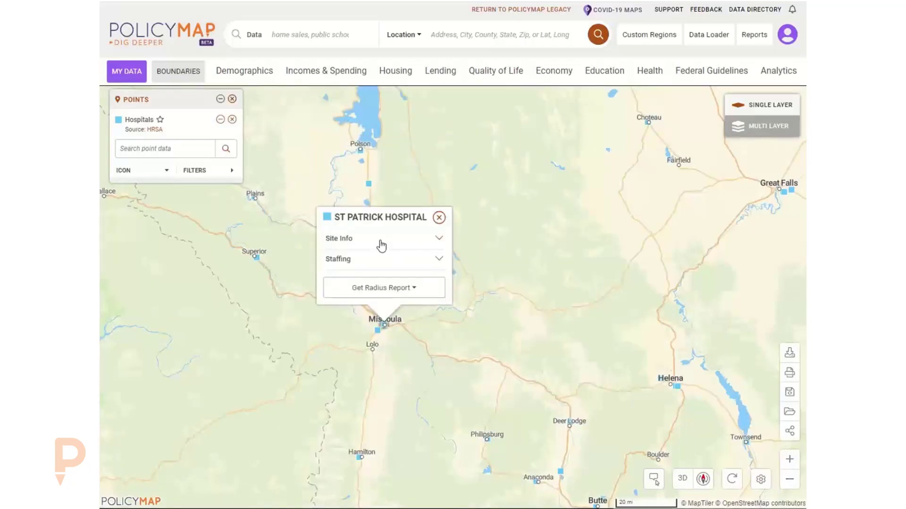
{"action": "left_click", "coordinate": [404, 241]}
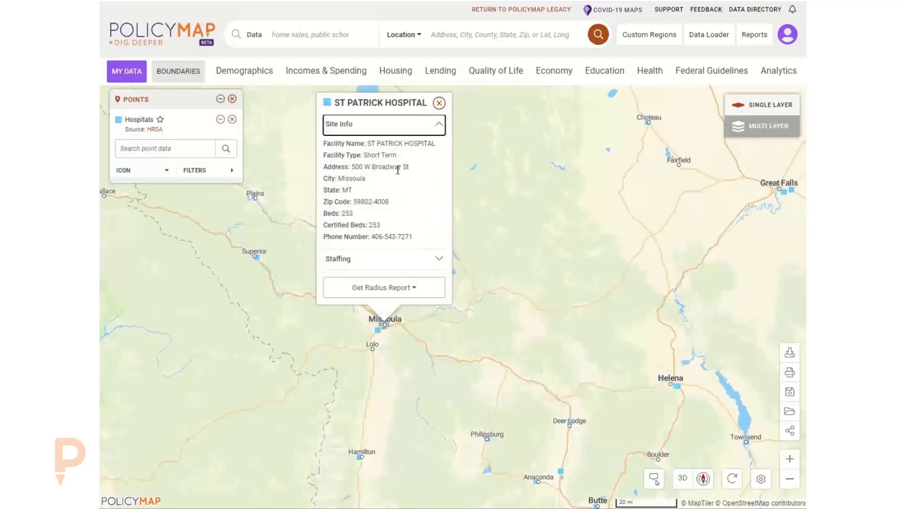
{"action": "left_click_drag", "start_coordinate": [558, 313], "coordinate": [546, 257]}
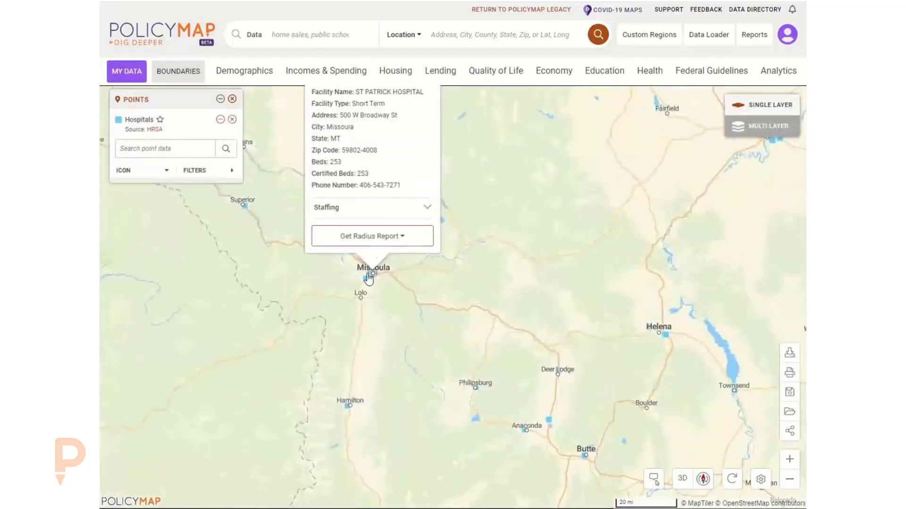
{"action": "left_click_drag", "start_coordinate": [461, 271], "coordinate": [471, 288]}
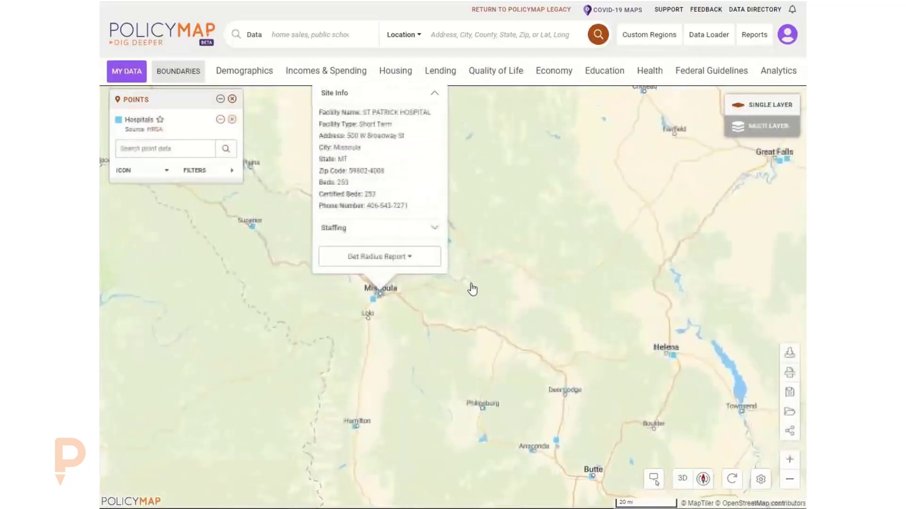
{"action": "left_click_drag", "start_coordinate": [484, 161], "coordinate": [491, 188]}
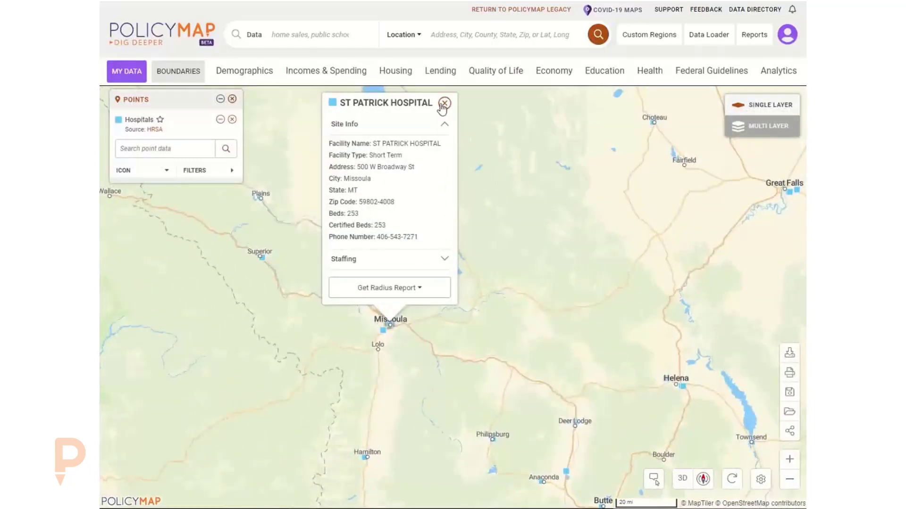
{"action": "left_click", "coordinate": [445, 103]}
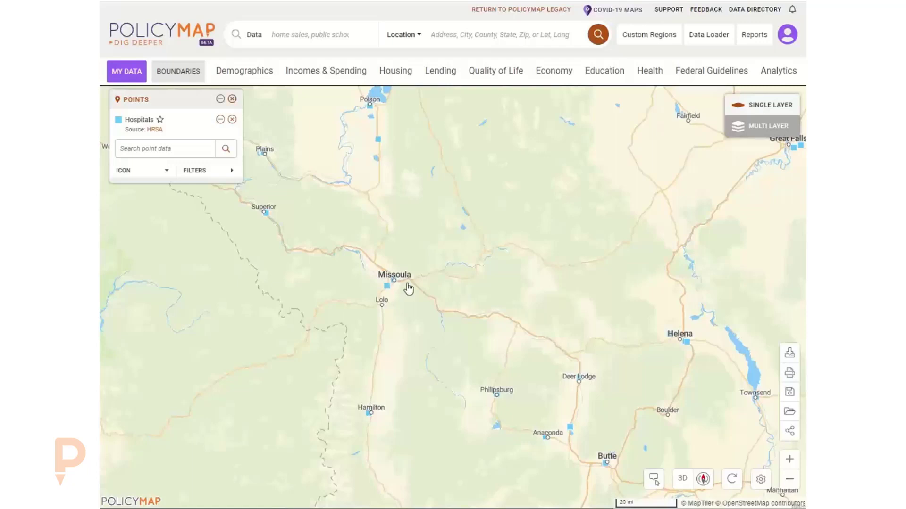
Recolour the hospital point icons red.
{"action": "left_click", "coordinate": [150, 172]}
{"action": "left_click", "coordinate": [175, 266]}
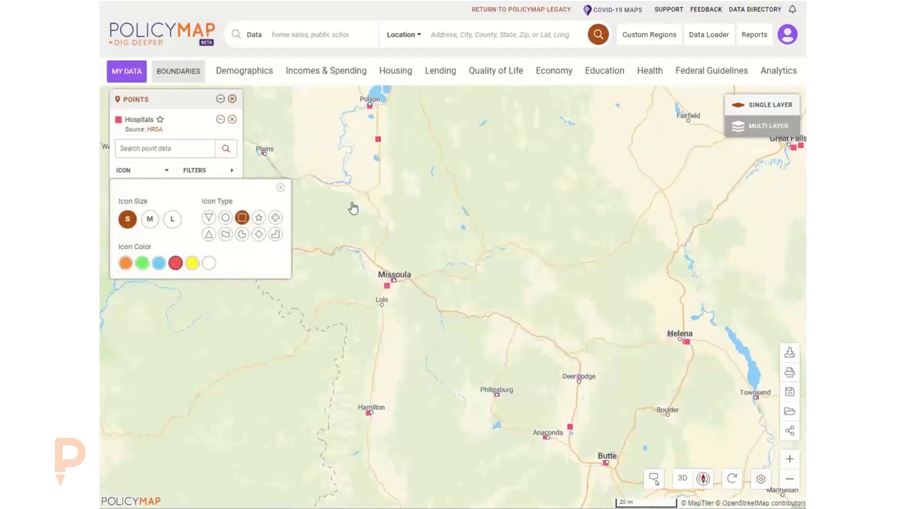
{"action": "left_click", "coordinate": [280, 188]}
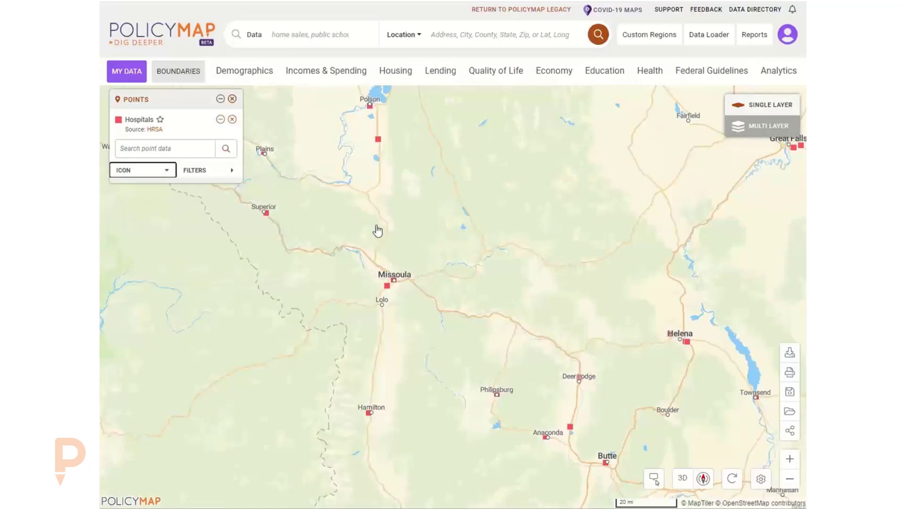
{"action": "left_click", "coordinate": [193, 134]}
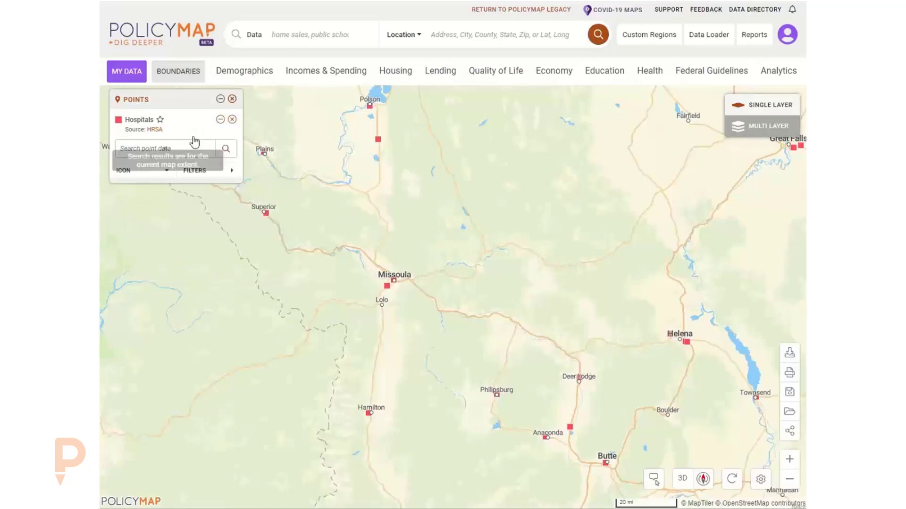
Filter the hospitals by Facility Type to Short Term only.
{"action": "left_click", "coordinate": [196, 171]}
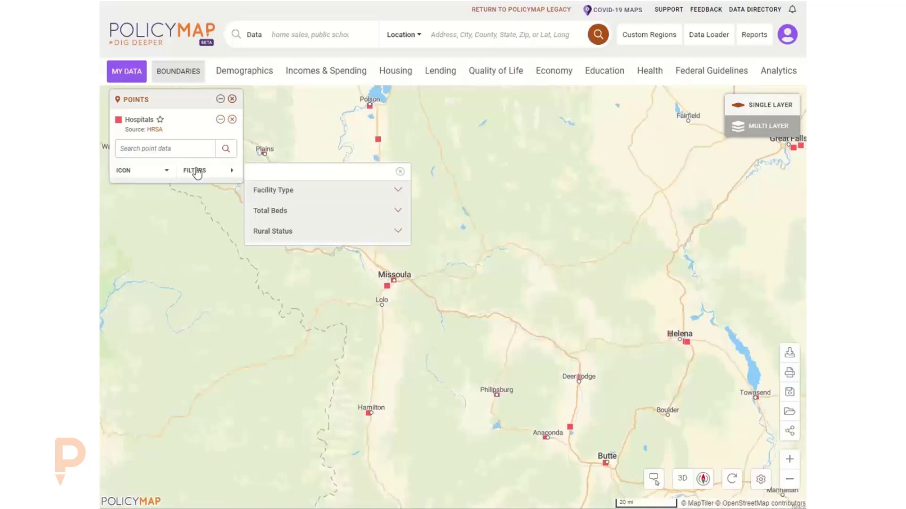
{"action": "left_click", "coordinate": [323, 193]}
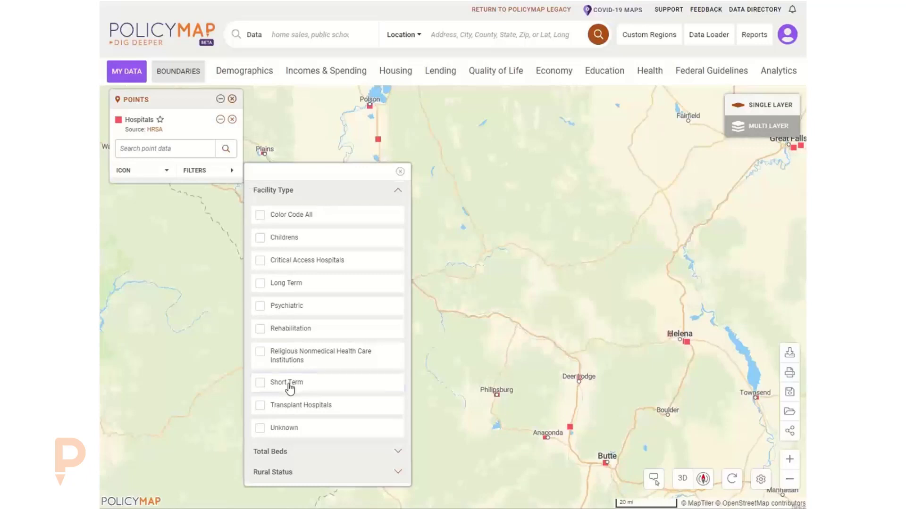
{"action": "left_click", "coordinate": [260, 382]}
{"action": "left_click", "coordinate": [400, 171]}
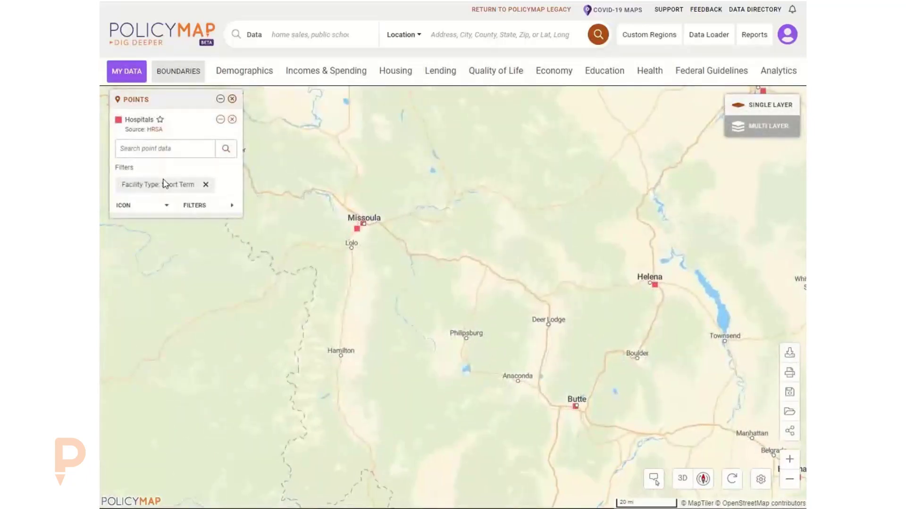
Trial the Long Term and Color Code All filters, remove them, and restore Short Term.
{"action": "left_click", "coordinate": [199, 208]}
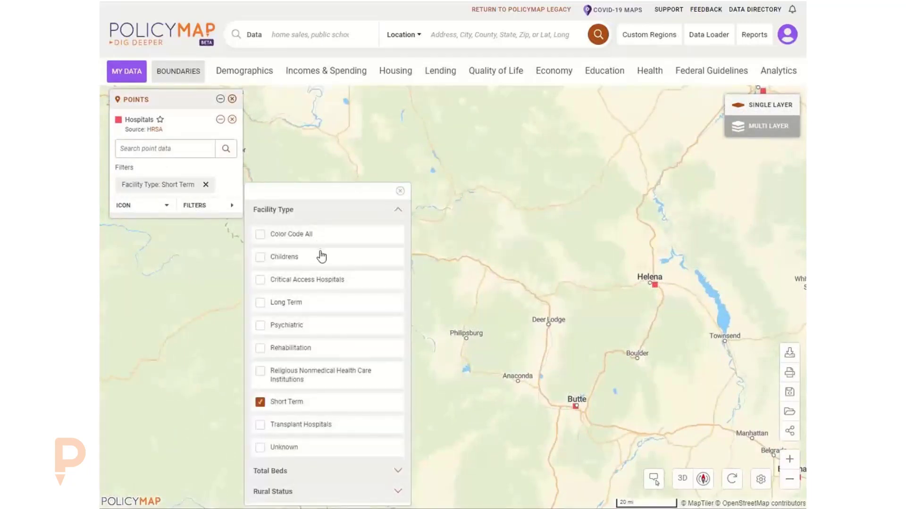
{"action": "left_click", "coordinate": [298, 307]}
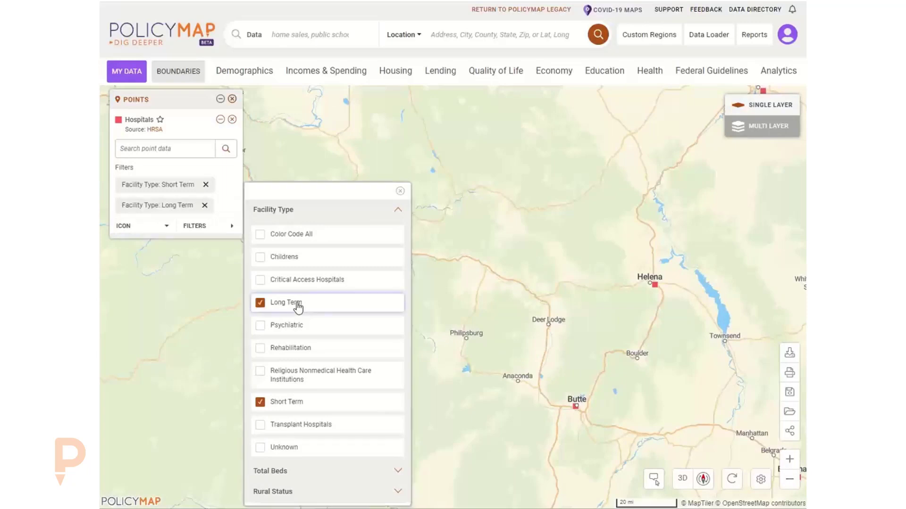
{"action": "left_click", "coordinate": [400, 193]}
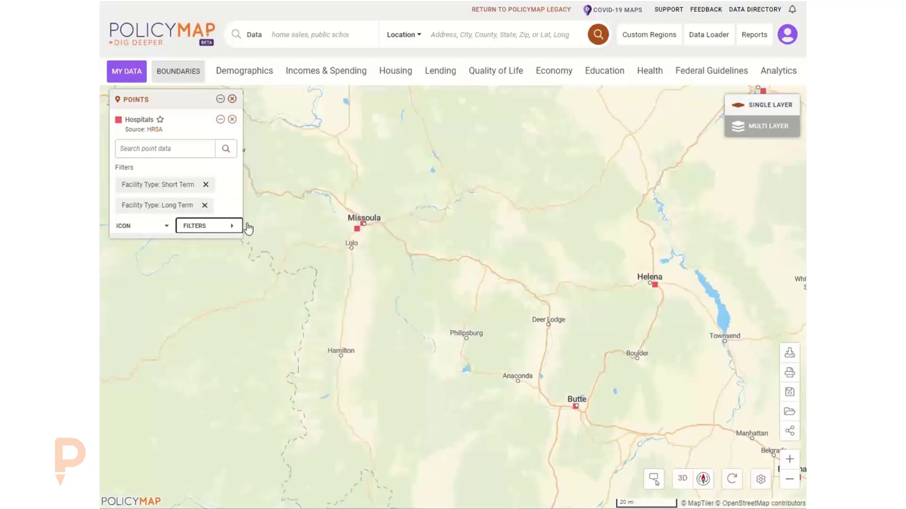
{"action": "left_click", "coordinate": [210, 227]}
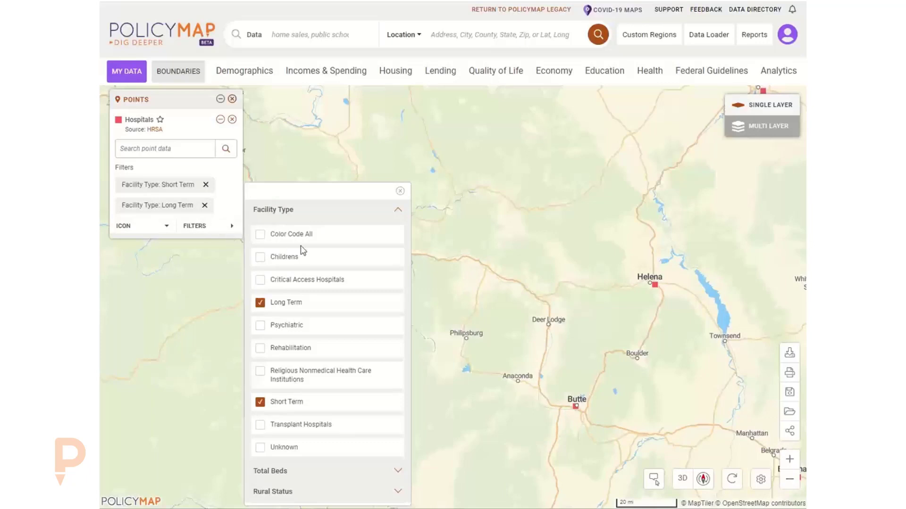
{"action": "left_click", "coordinate": [260, 235]}
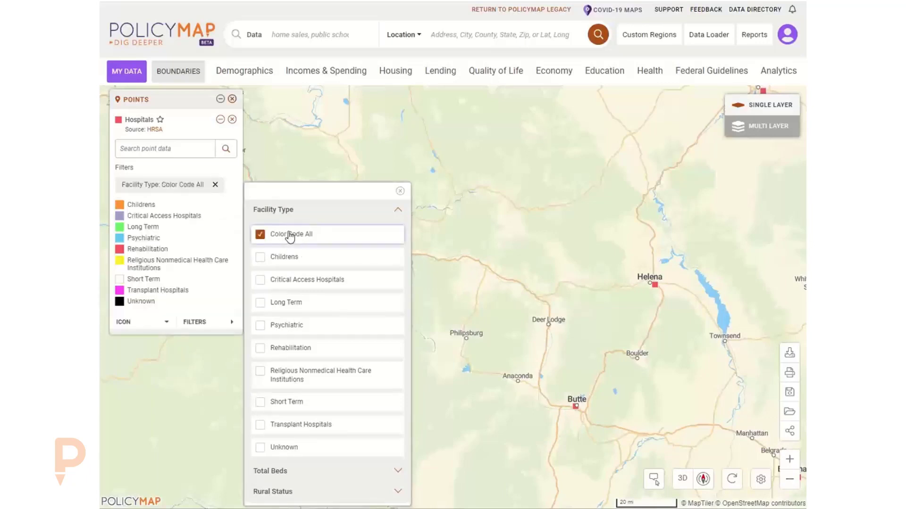
{"action": "left_click", "coordinate": [400, 191]}
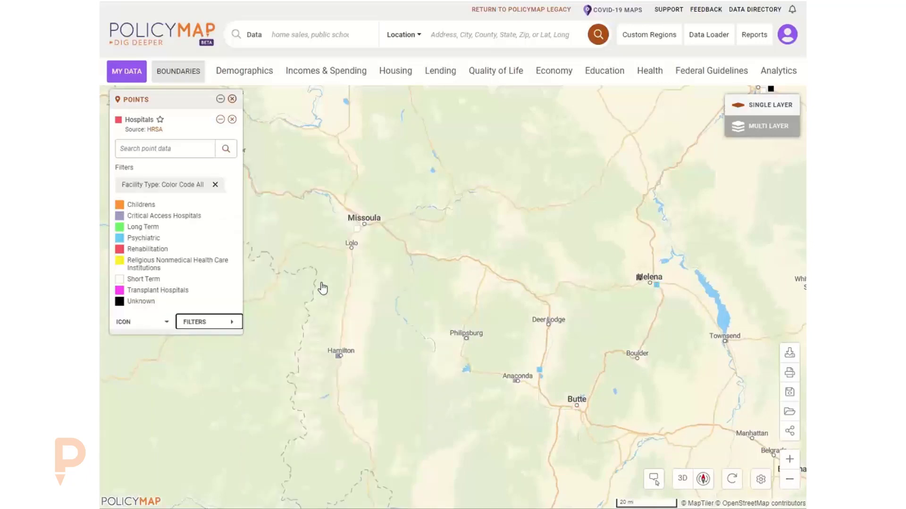
{"action": "left_click", "coordinate": [215, 185]}
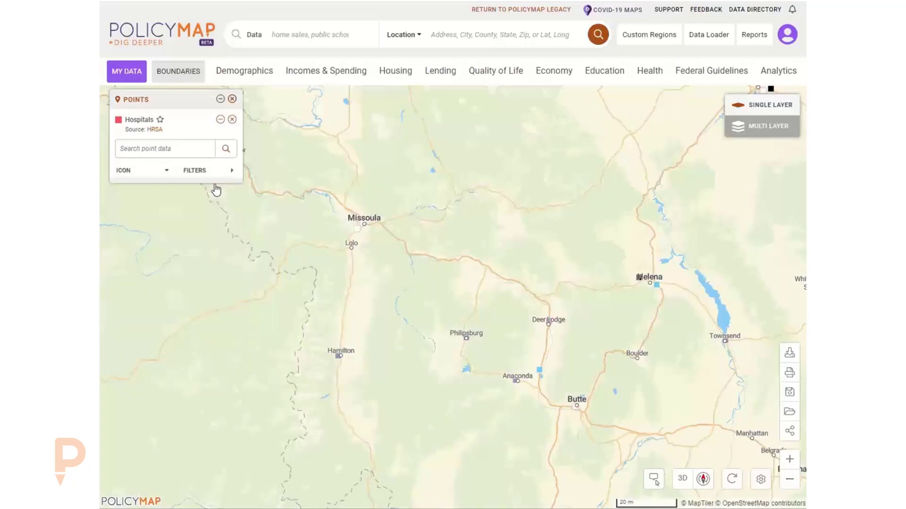
{"action": "left_click", "coordinate": [196, 172]}
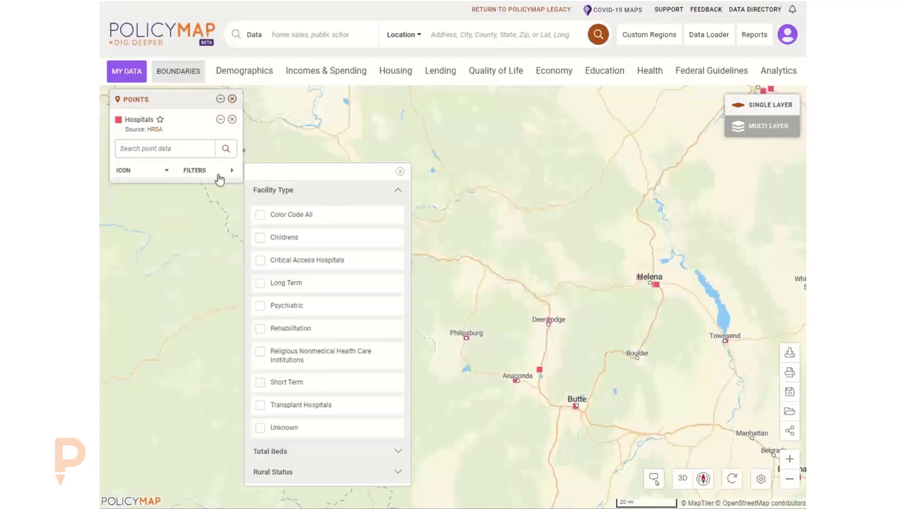
{"action": "left_click", "coordinate": [284, 383]}
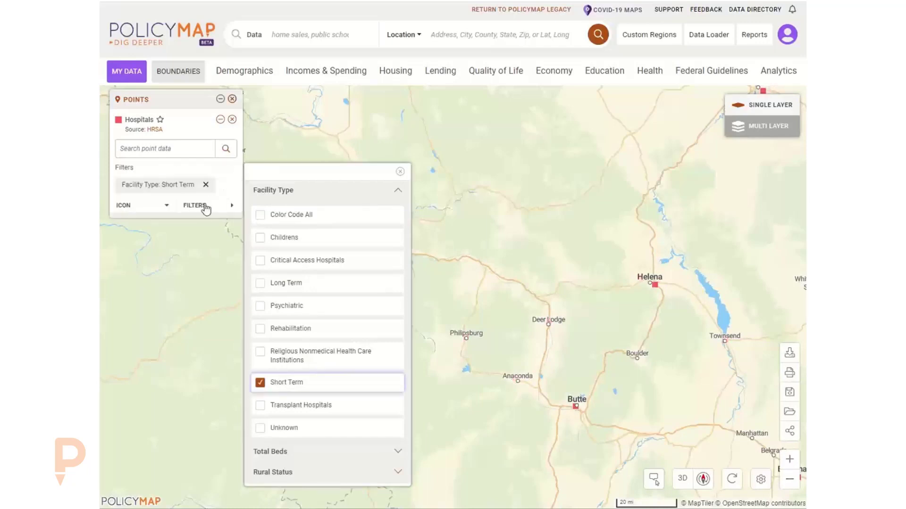
Trial a Total Beds filter of More than 1,000 on the short-term hospitals.
{"action": "left_click", "coordinate": [286, 453]}
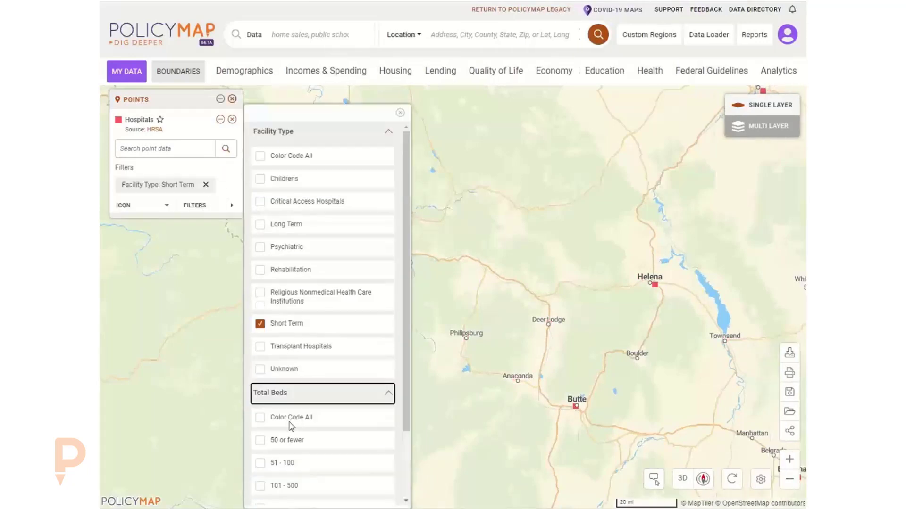
{"action": "scroll", "coordinate": [290, 425], "scroll_direction": "down", "scroll_amount": 3}
{"action": "left_click", "coordinate": [296, 477]}
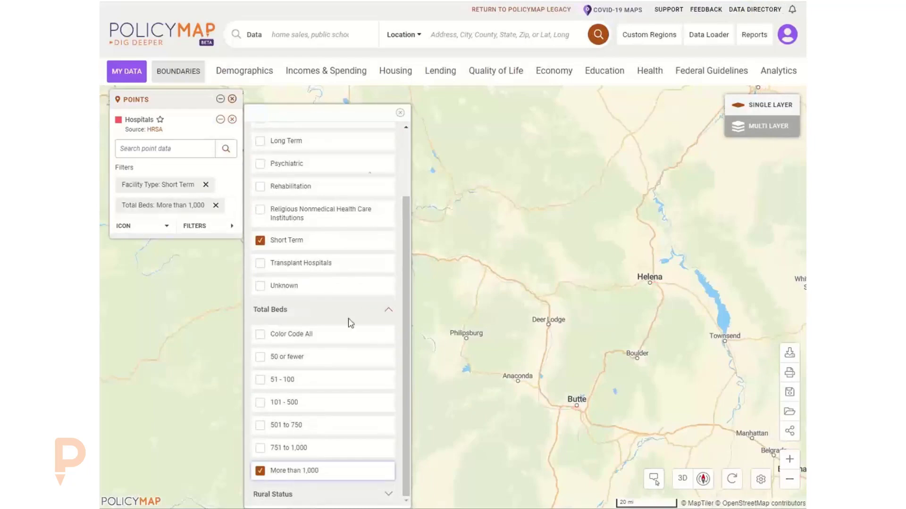
{"action": "left_click", "coordinate": [400, 113]}
{"action": "left_click_drag", "start_coordinate": [428, 245], "coordinate": [408, 196]}
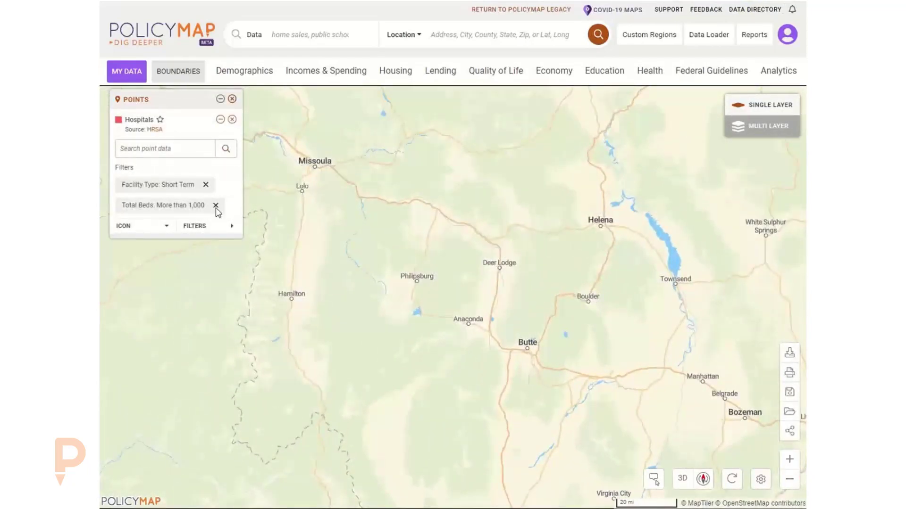
Switch the bed filter to 50 or fewer after briefly trying 751 to 1,000.
{"action": "left_click", "coordinate": [213, 226]}
{"action": "left_click", "coordinate": [291, 445]}
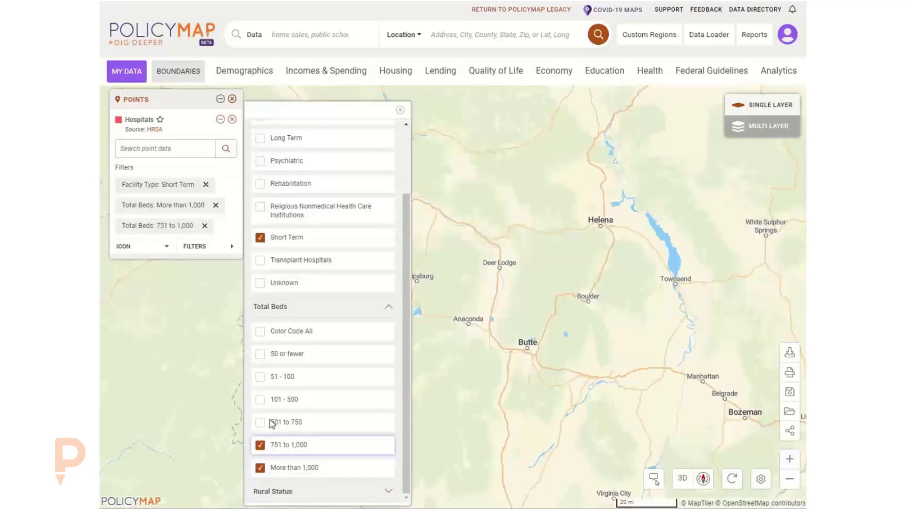
{"action": "left_click", "coordinate": [301, 469]}
{"action": "left_click", "coordinate": [289, 446]}
{"action": "left_click", "coordinate": [260, 354]}
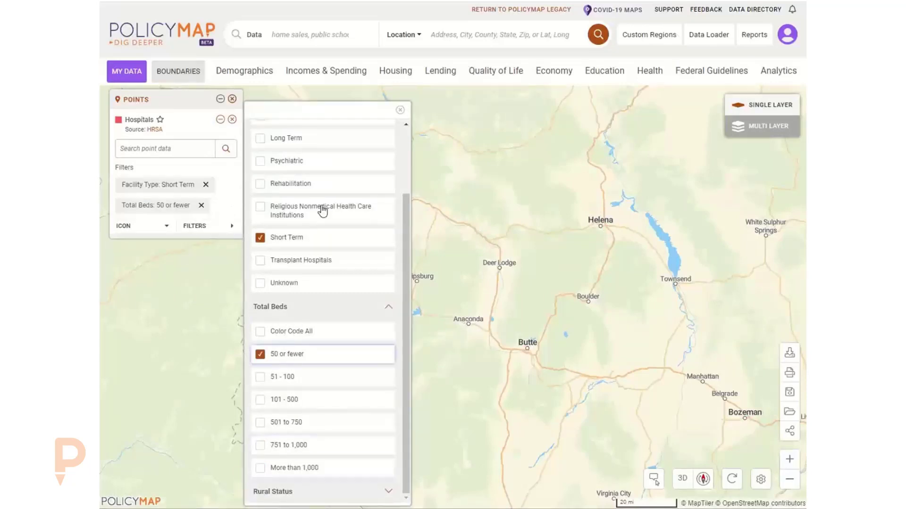
{"action": "left_click", "coordinate": [400, 110]}
{"action": "scroll", "coordinate": [465, 256], "scroll_direction": "down", "scroll_amount": 1}
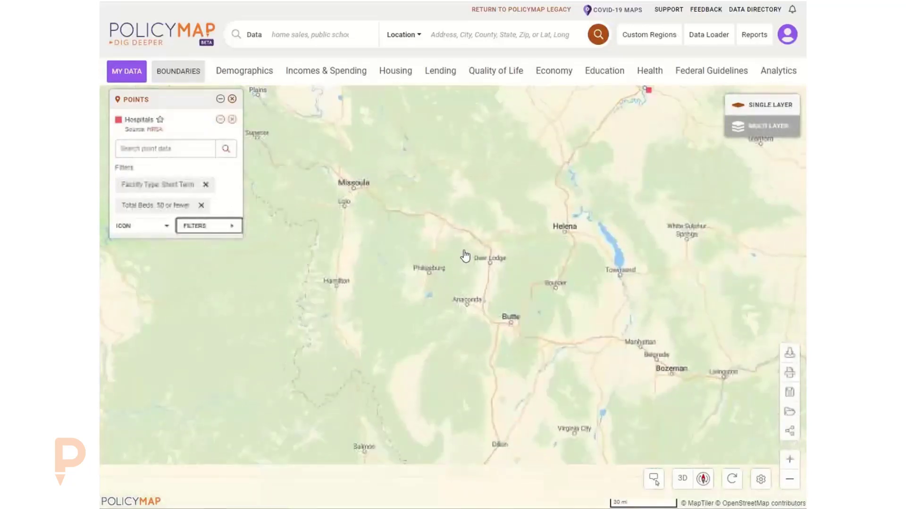
Add the 51 - 100 and 101 - 500 bed ranges, then remove the Hospitals layer.
{"action": "left_click", "coordinate": [191, 229]}
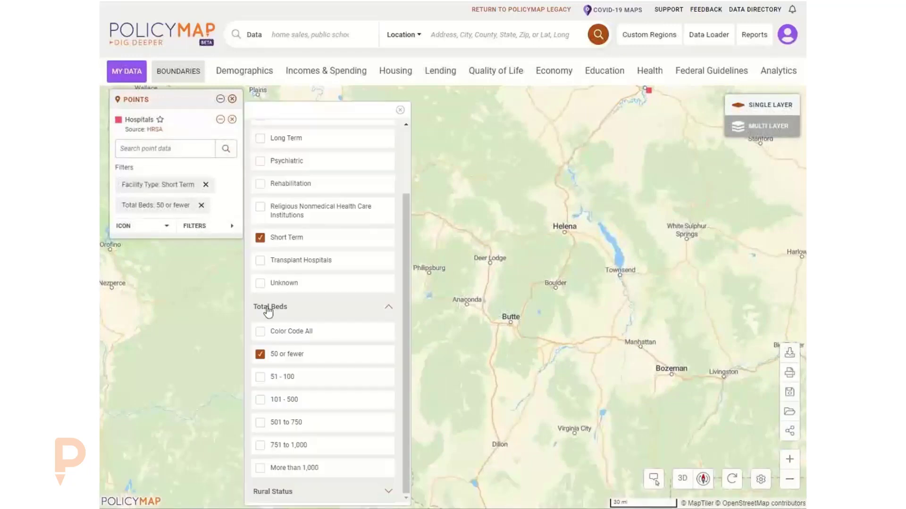
{"action": "left_click", "coordinate": [280, 380]}
{"action": "left_click", "coordinate": [287, 403]}
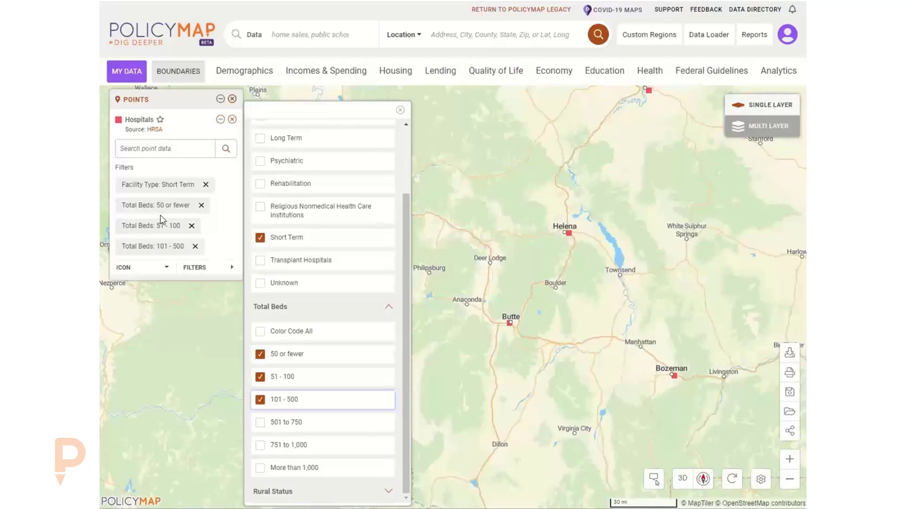
{"action": "left_click", "coordinate": [400, 110]}
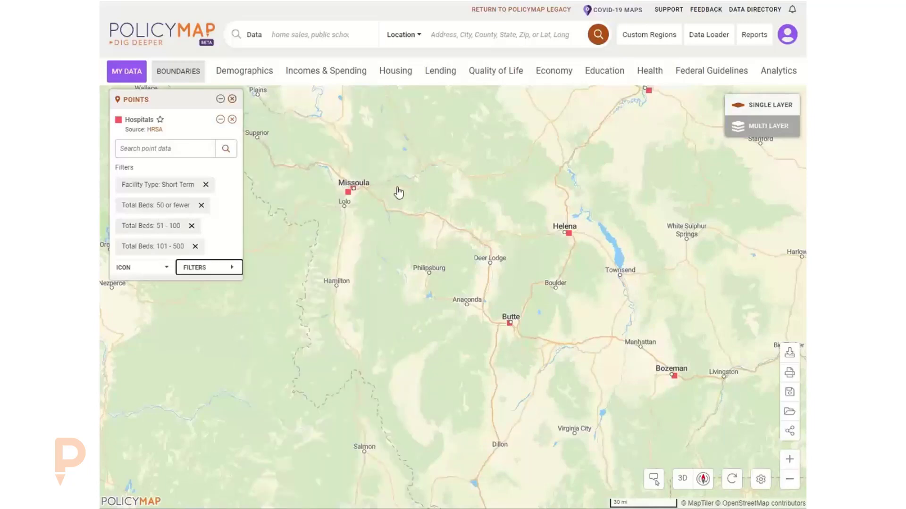
{"action": "left_click_drag", "start_coordinate": [396, 192], "coordinate": [396, 217]}
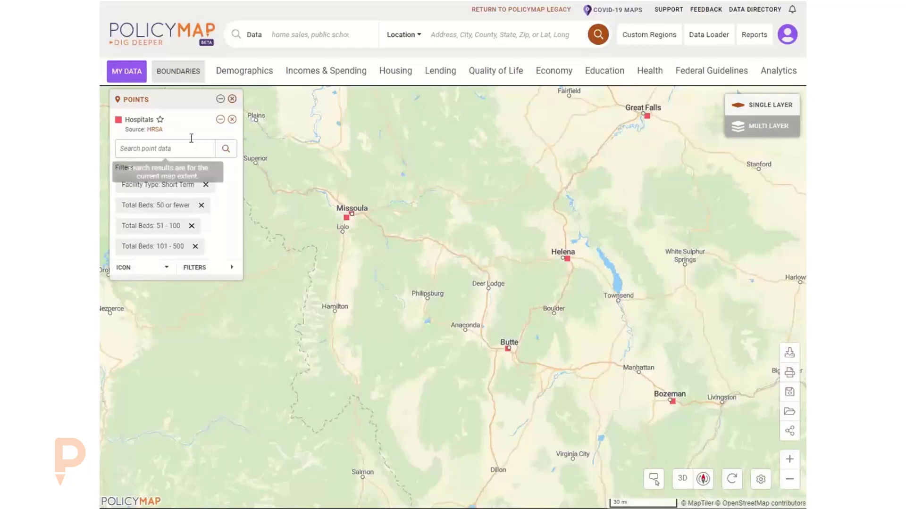
{"action": "left_click", "coordinate": [232, 100]}
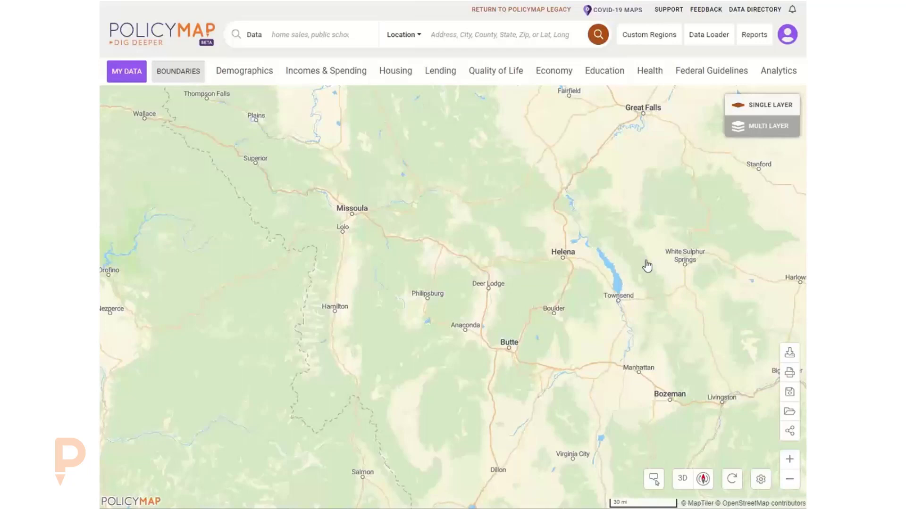
Switch to PolicyMap Legacy and locate Missoula, MT (County) with a 'missoula' location search.
{"action": "left_click", "coordinate": [488, 16]}
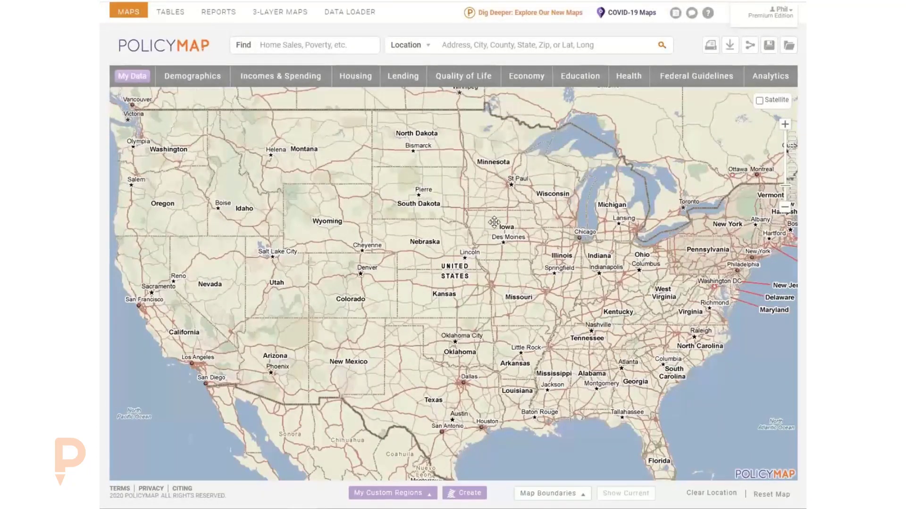
{"action": "left_click", "coordinate": [480, 48]}
{"action": "type", "text": "missoula"}
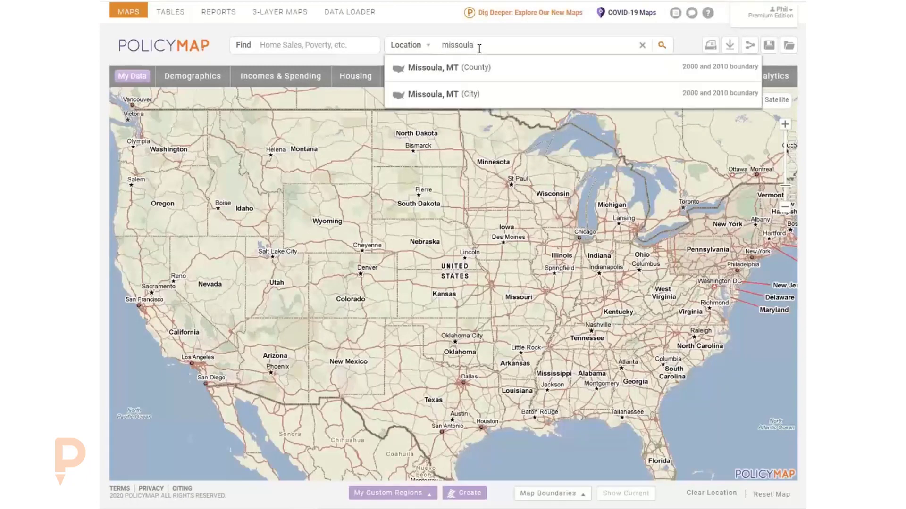
{"action": "left_click", "coordinate": [472, 72]}
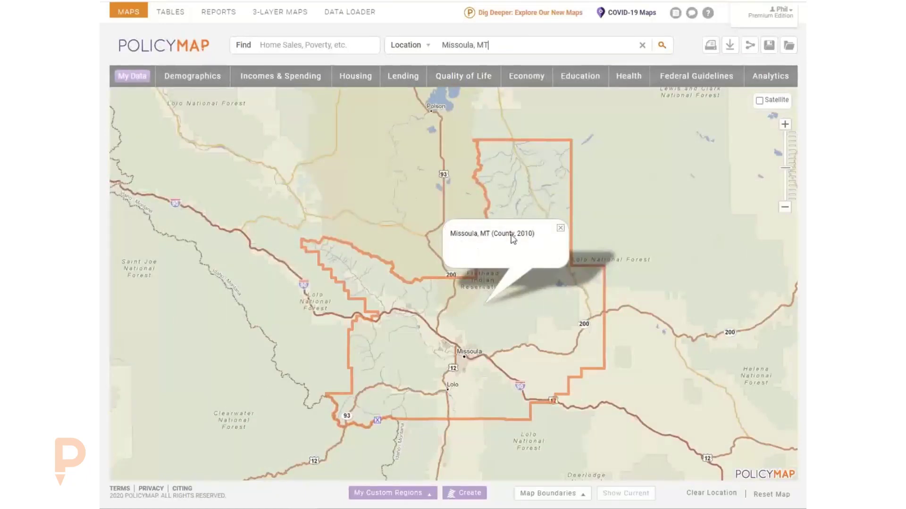
{"action": "left_click", "coordinate": [561, 228]}
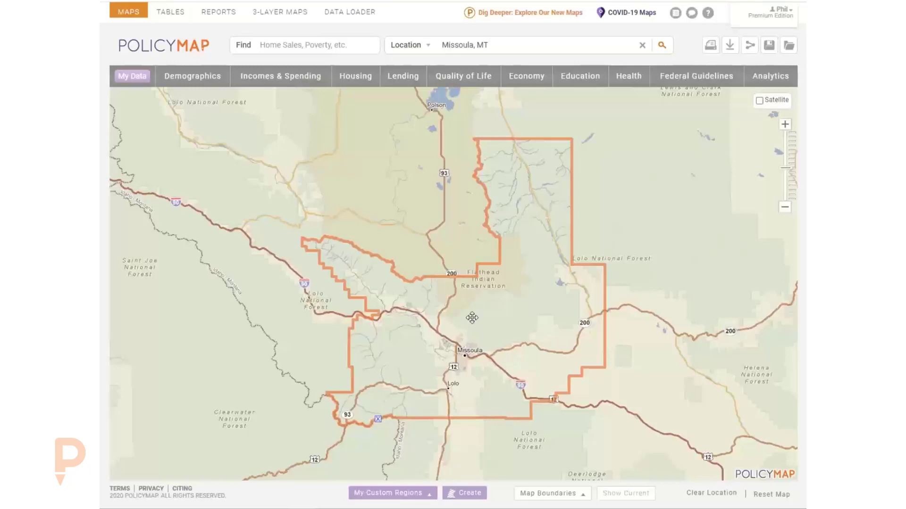
{"action": "left_click", "coordinate": [611, 81]}
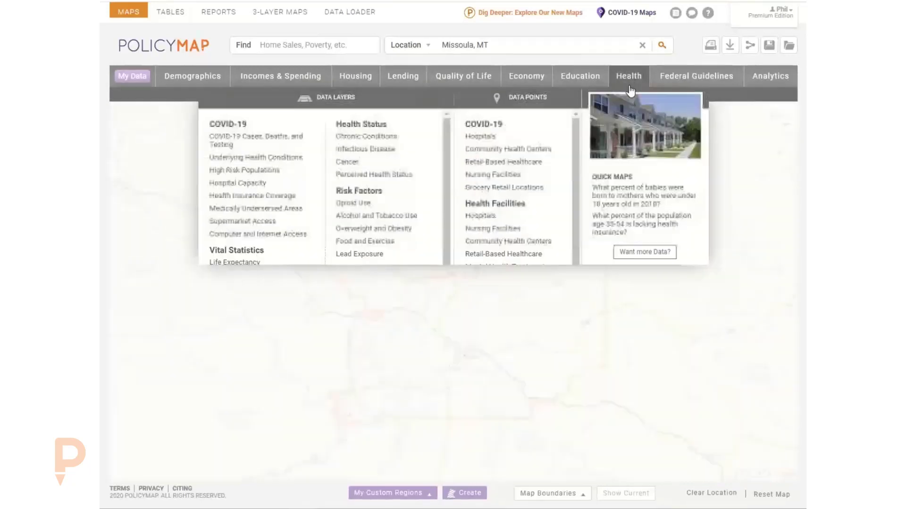
Add the Hospitals point layer and filter it to Short Term facilities.
{"action": "mouse_move", "coordinate": [496, 136]}
{"action": "left_click", "coordinate": [611, 137]}
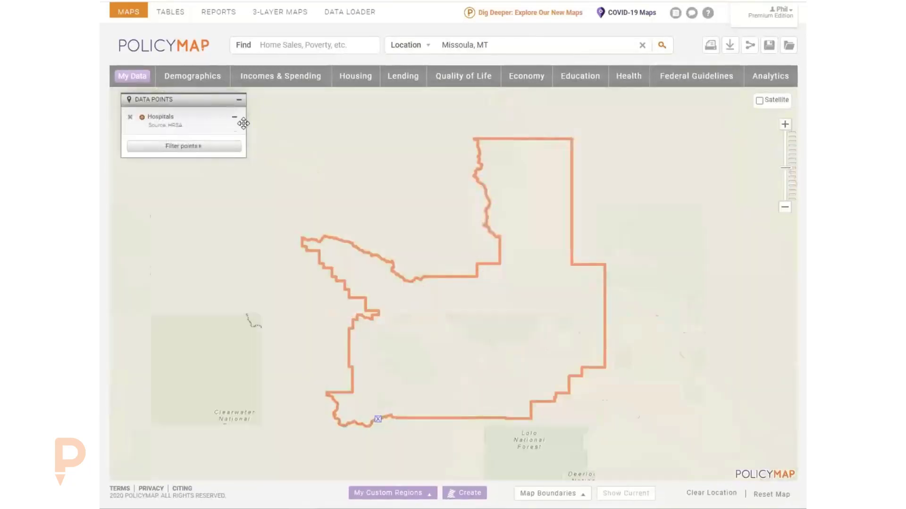
{"action": "left_click", "coordinate": [214, 150]}
{"action": "mouse_move", "coordinate": [305, 170]}
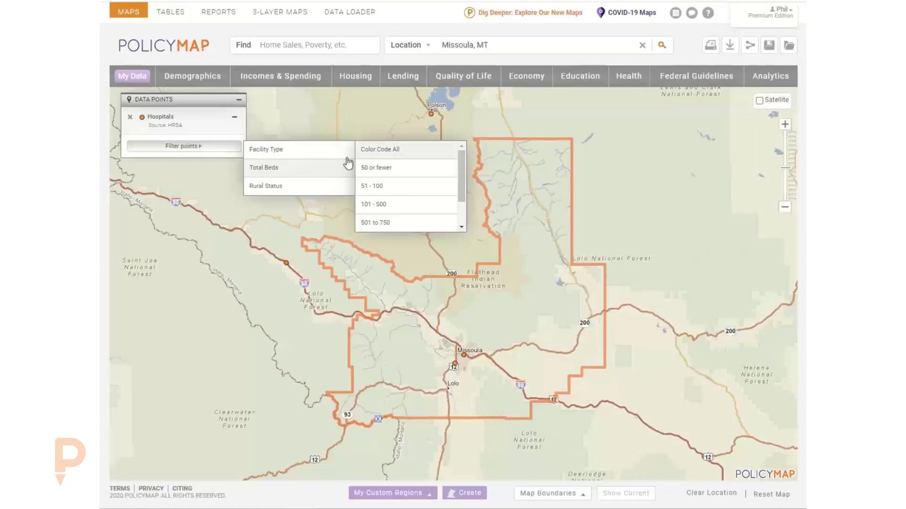
{"action": "mouse_move", "coordinate": [315, 155]}
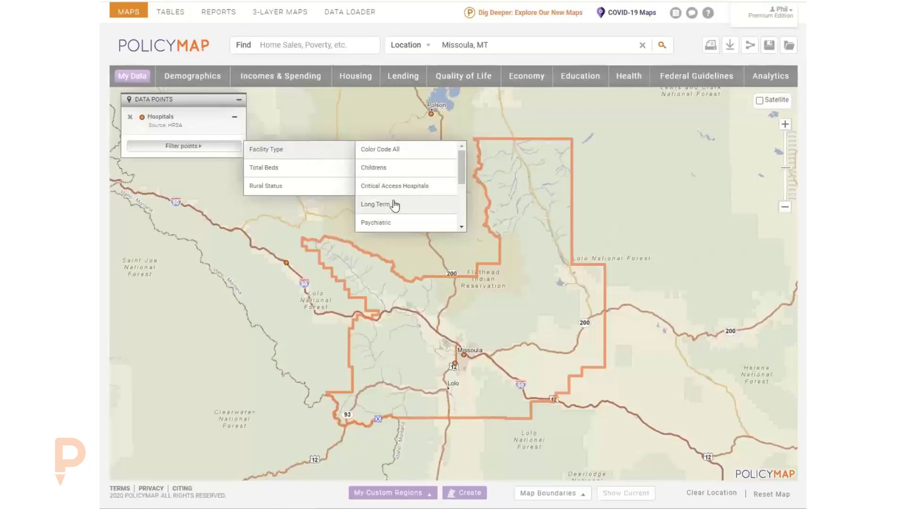
{"action": "scroll", "coordinate": [392, 202], "scroll_direction": "down", "scroll_amount": 2}
{"action": "left_click", "coordinate": [385, 183]}
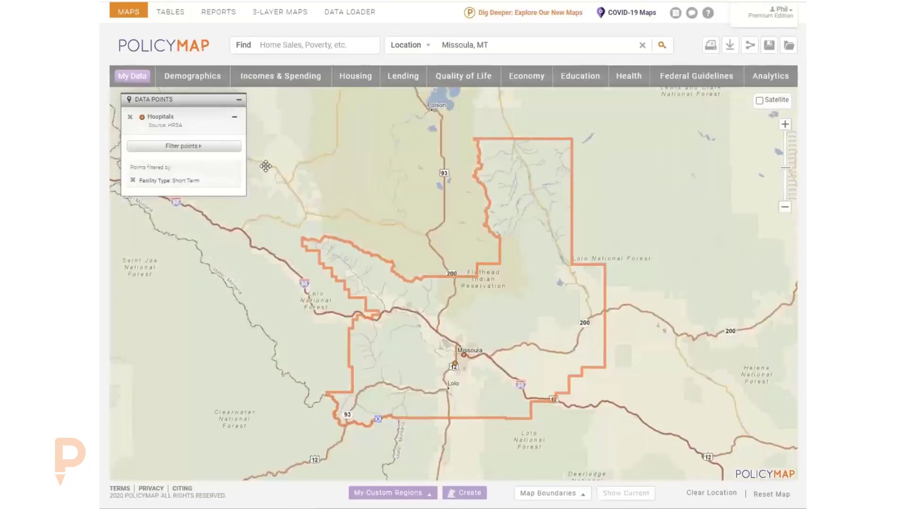
Add Long Term facility type and 51 - 100 total bed filters, then remove the Hospitals layer.
{"action": "left_click", "coordinate": [217, 147]}
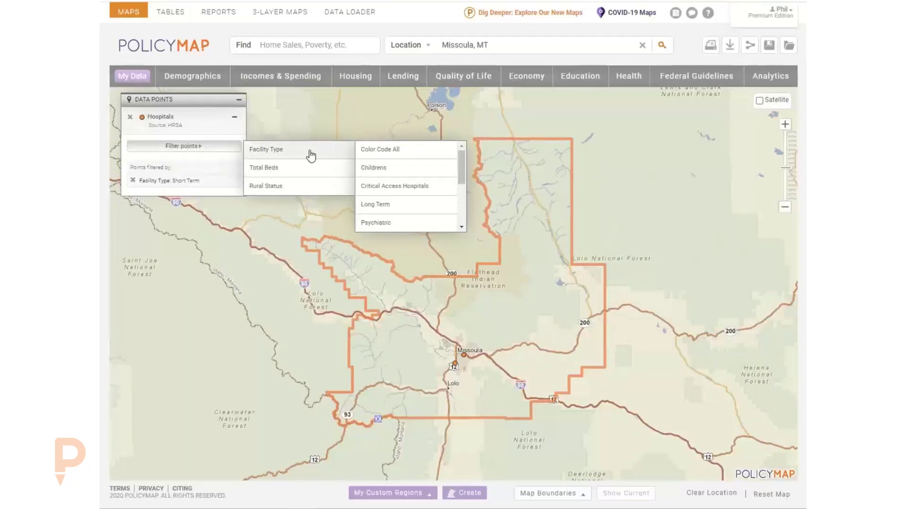
{"action": "left_click", "coordinate": [385, 206]}
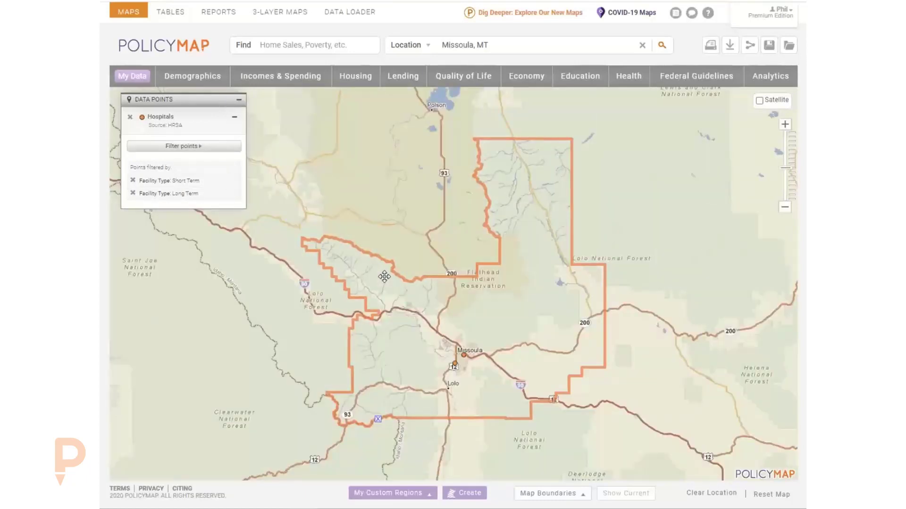
{"action": "left_click", "coordinate": [213, 146]}
{"action": "left_click", "coordinate": [372, 186]}
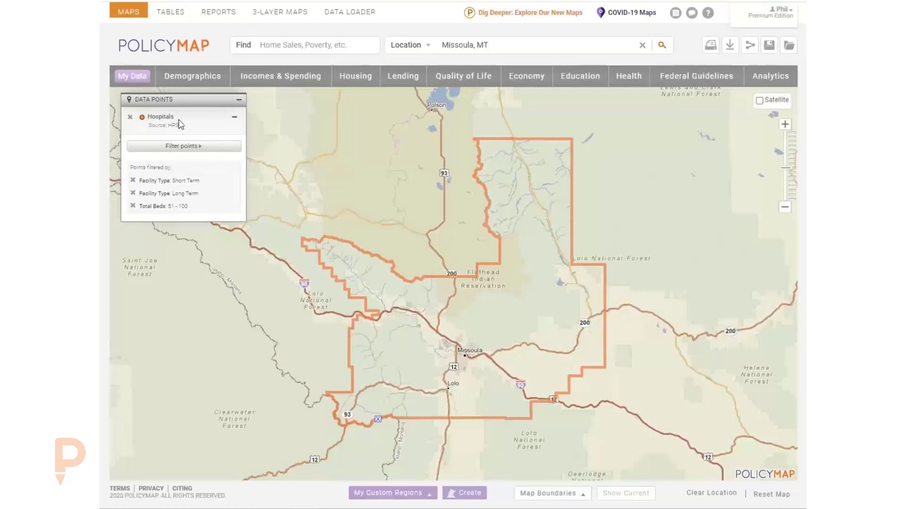
{"action": "left_click", "coordinate": [130, 118]}
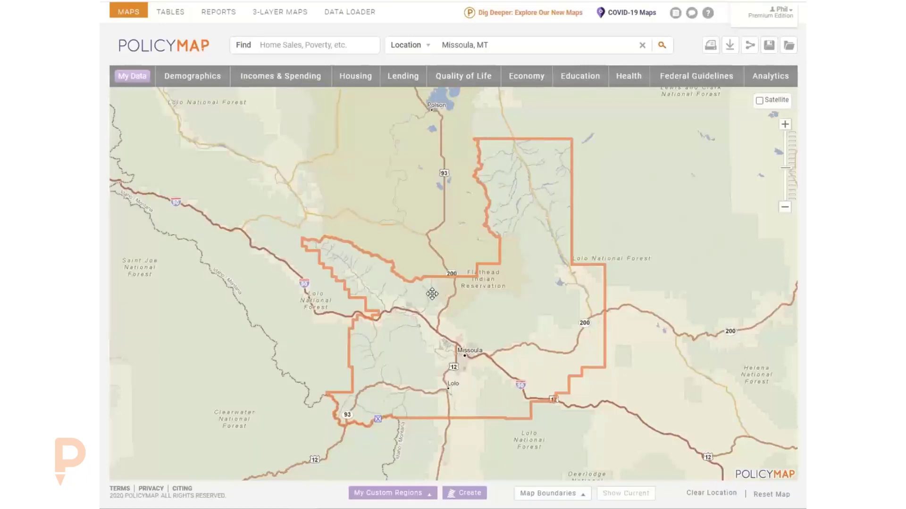
Remove the orange Missoula region outline, browse Incomes & Spending, then bring up the Health datasets.
{"action": "left_click", "coordinate": [378, 420]}
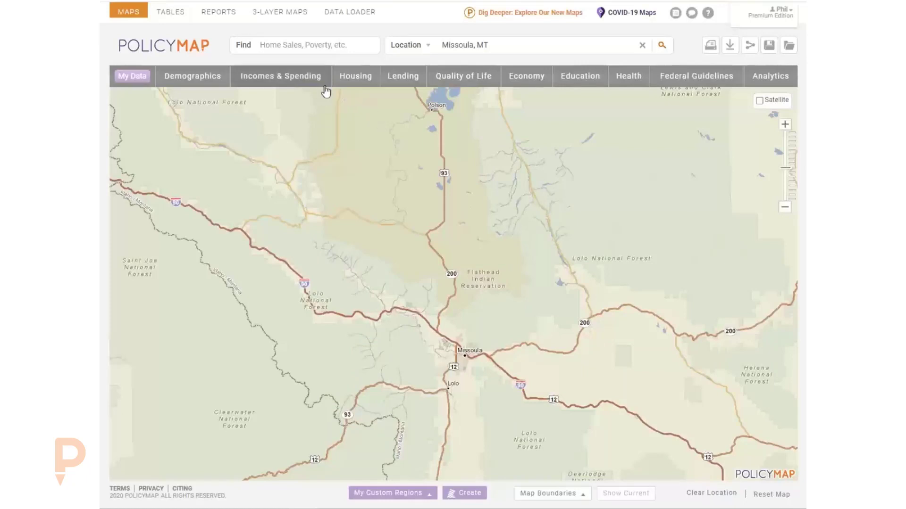
{"action": "left_click", "coordinate": [295, 88]}
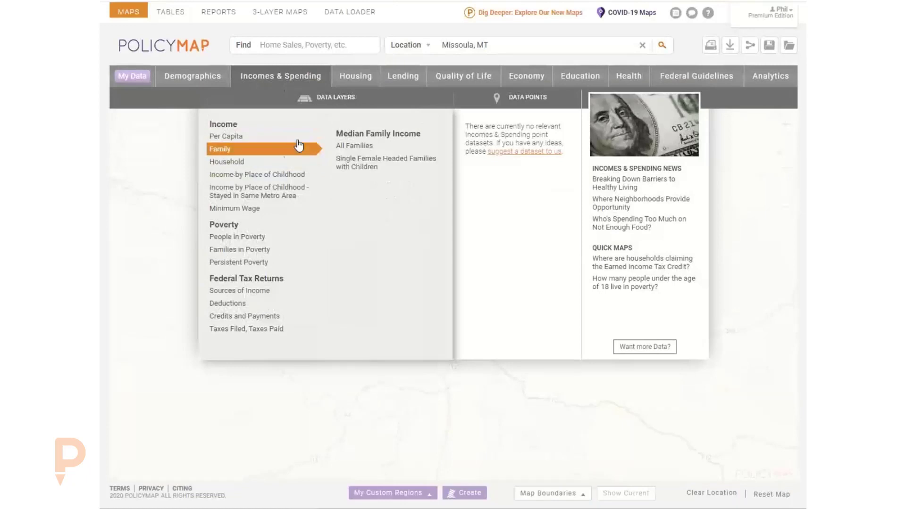
{"action": "left_click", "coordinate": [622, 81]}
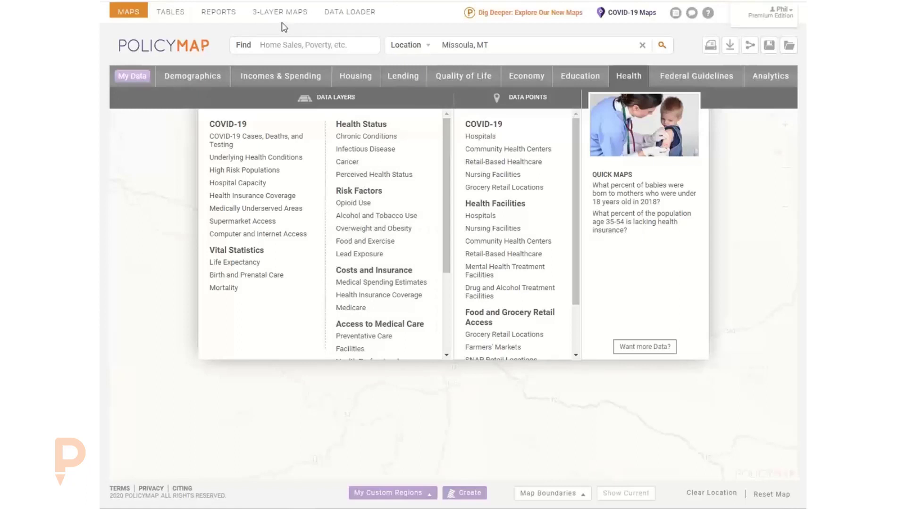
Add the COVID-19 Hospitals and Retail-Based Healthcare point layers around Missoula.
{"action": "mouse_move", "coordinate": [480, 137]}
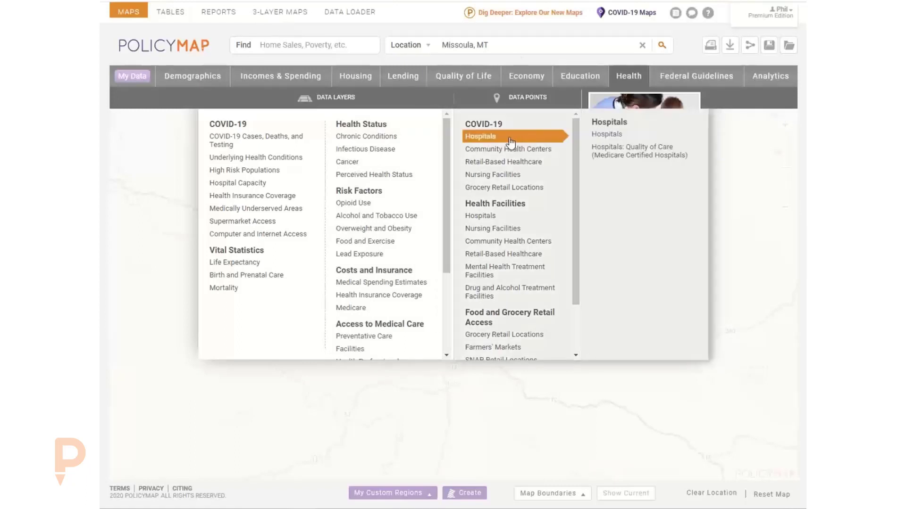
{"action": "left_click", "coordinate": [627, 141]}
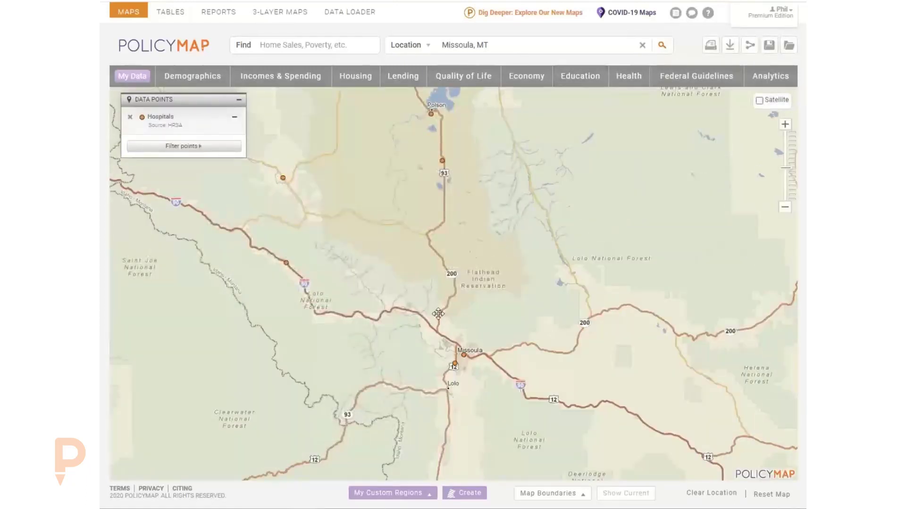
{"action": "left_click_drag", "start_coordinate": [455, 178], "coordinate": [510, 176]}
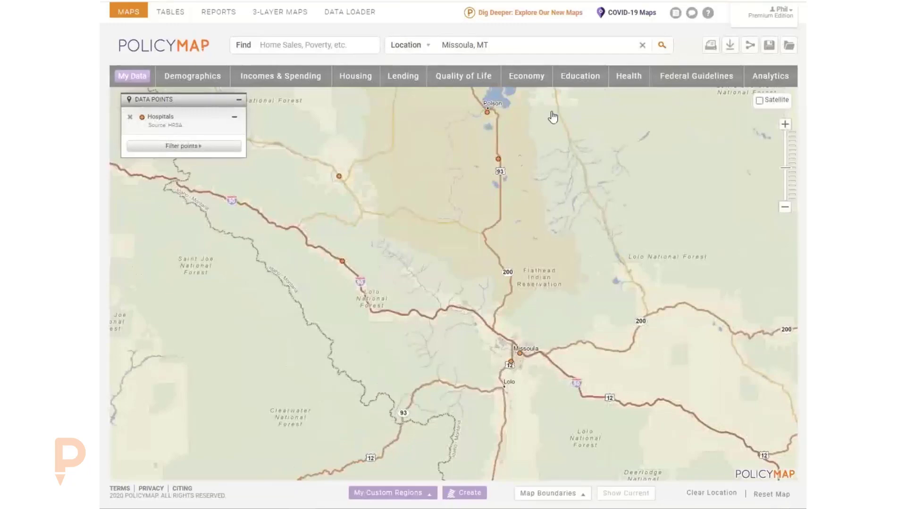
{"action": "left_click", "coordinate": [626, 83]}
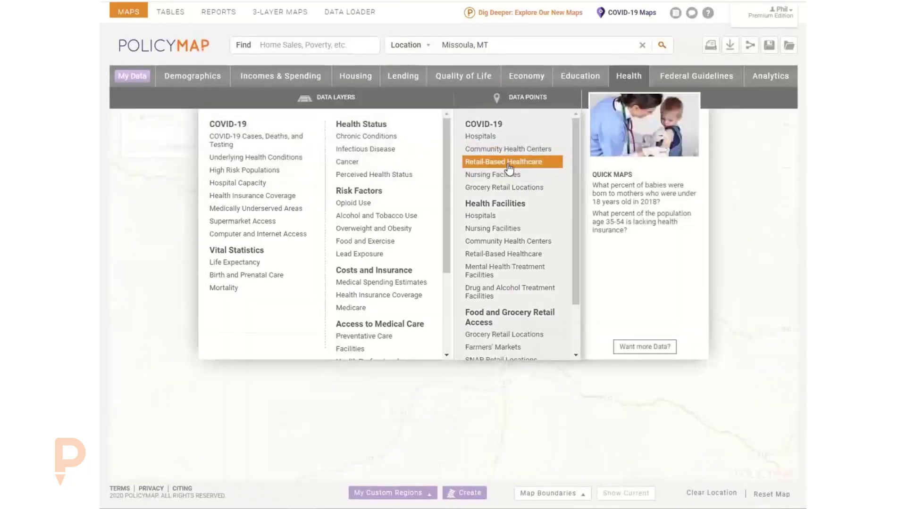
{"action": "left_click", "coordinate": [508, 164]}
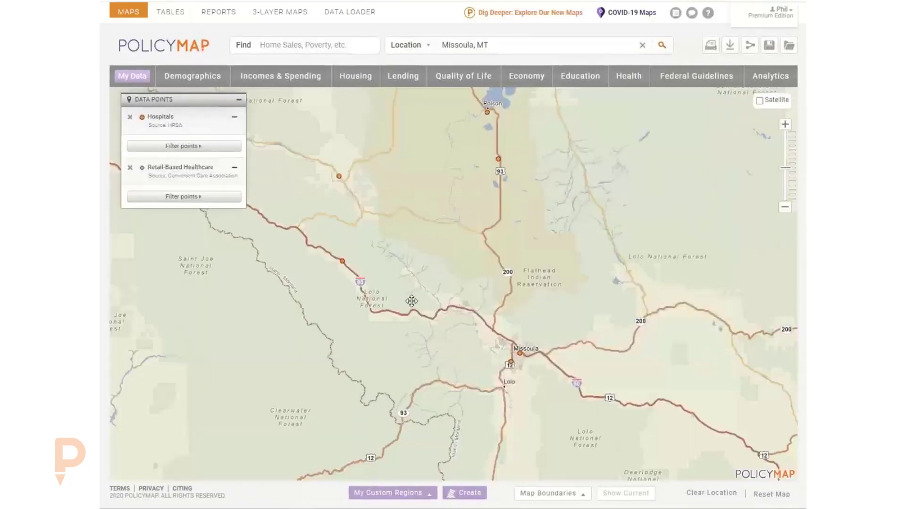
Add the Nursing Facilities point layer, then remove all the health facility point layers.
{"action": "left_click_drag", "start_coordinate": [539, 278], "coordinate": [495, 239]}
{"action": "left_click_drag", "start_coordinate": [447, 190], "coordinate": [460, 242]}
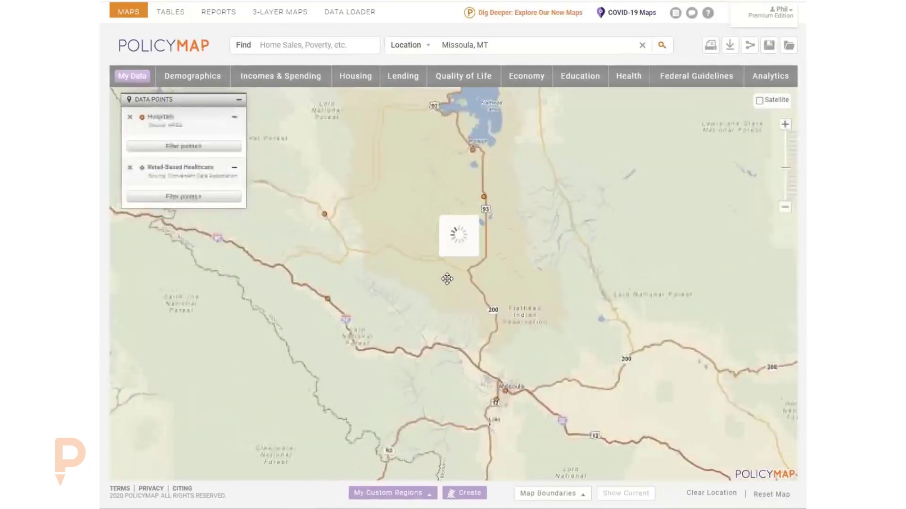
{"action": "left_click", "coordinate": [623, 77]}
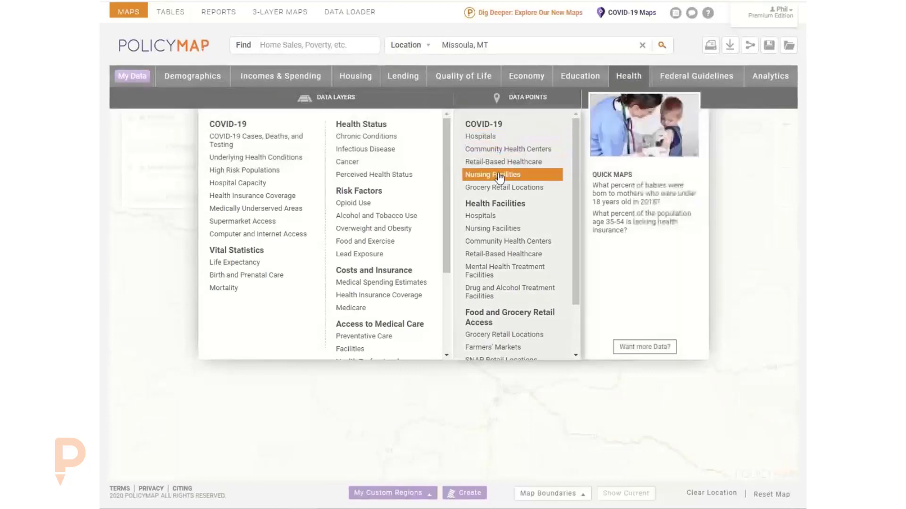
{"action": "left_click", "coordinate": [493, 174]}
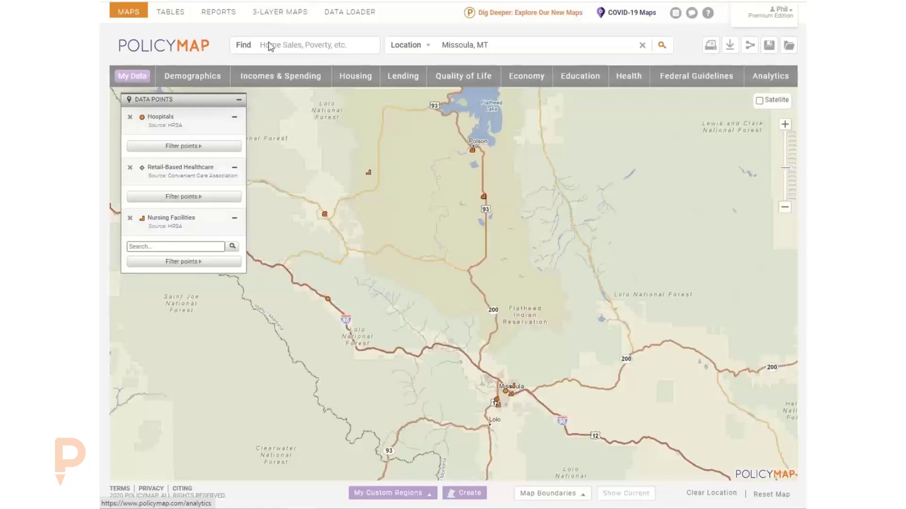
{"action": "left_click", "coordinate": [130, 120]}
{"action": "left_click", "coordinate": [130, 120]}
{"action": "left_click", "coordinate": [130, 121]}
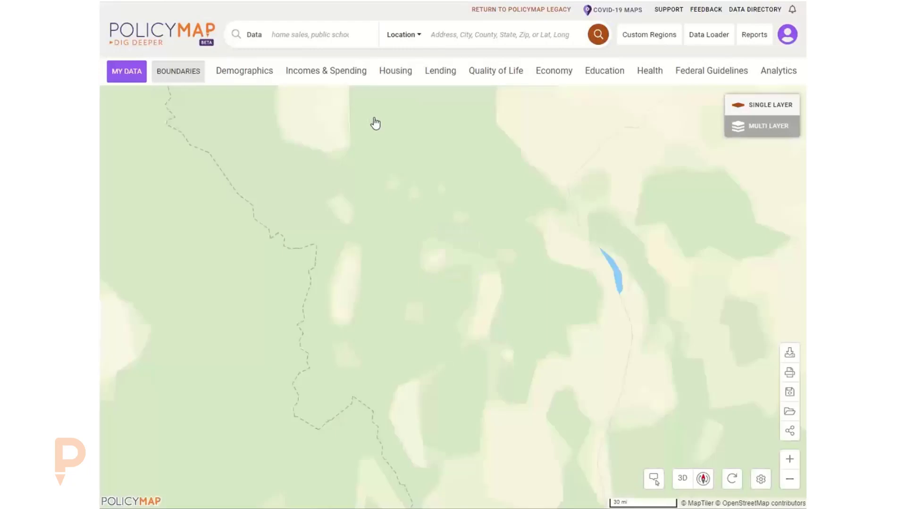
Switch to multi-layer mapping, close the Demographics categories, and bring up the Health categories.
{"action": "left_click", "coordinate": [756, 131]}
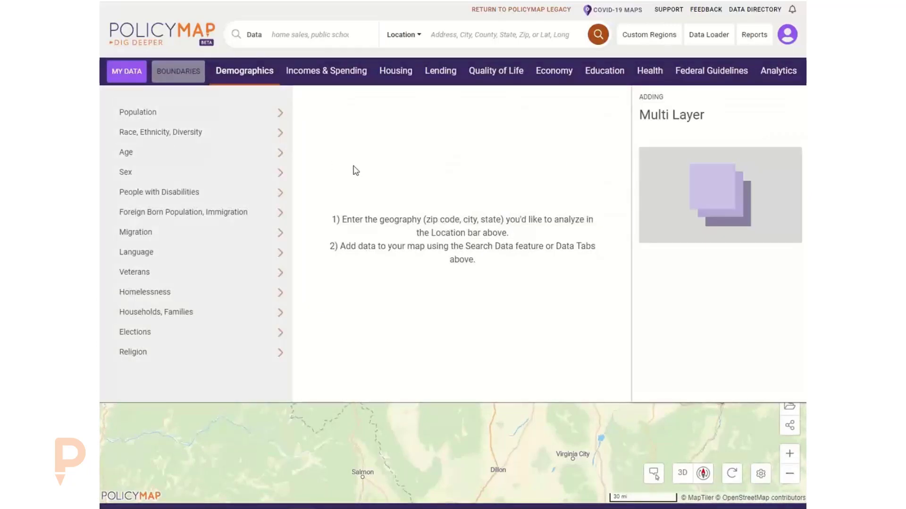
{"action": "left_click", "coordinate": [255, 77]}
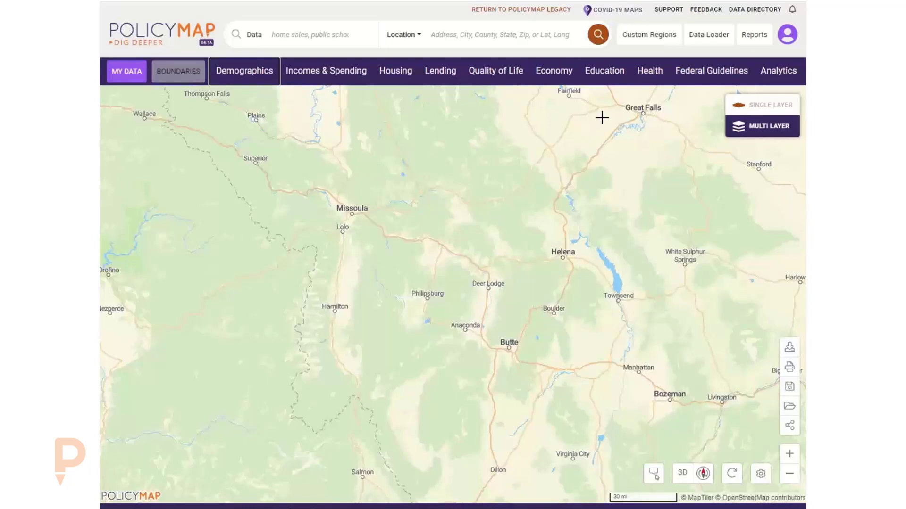
{"action": "left_click", "coordinate": [646, 81]}
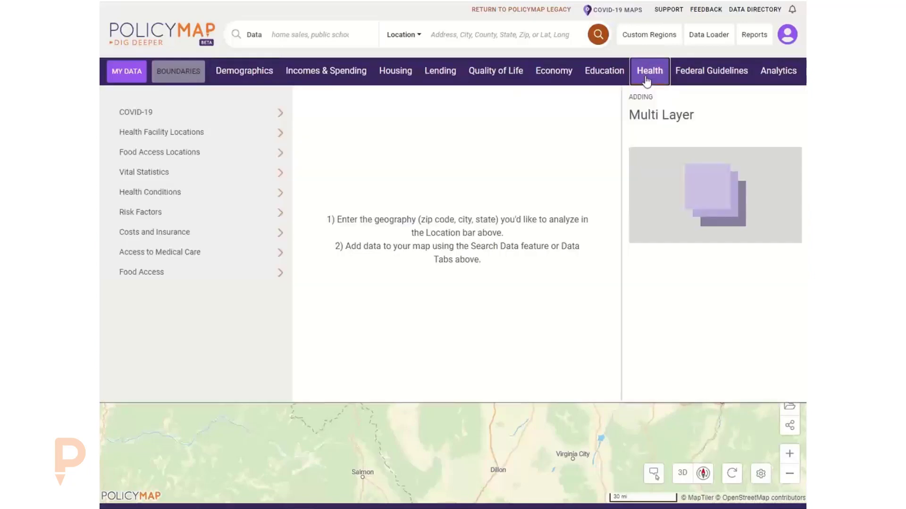
Add Costs and Insurance > Health Insurance Coverage > Healthcare Uninsured Total as a map layer.
{"action": "left_click", "coordinate": [215, 242]}
{"action": "left_click", "coordinate": [360, 156]}
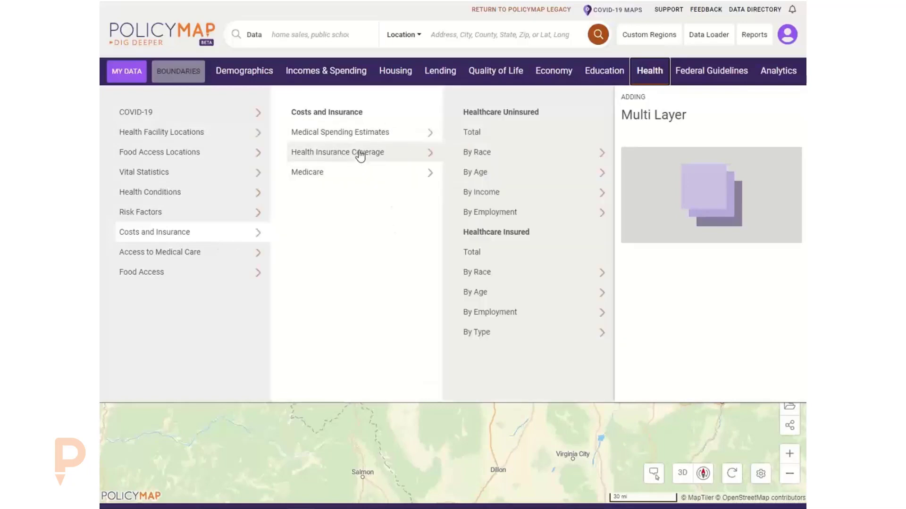
{"action": "left_click", "coordinate": [474, 133]}
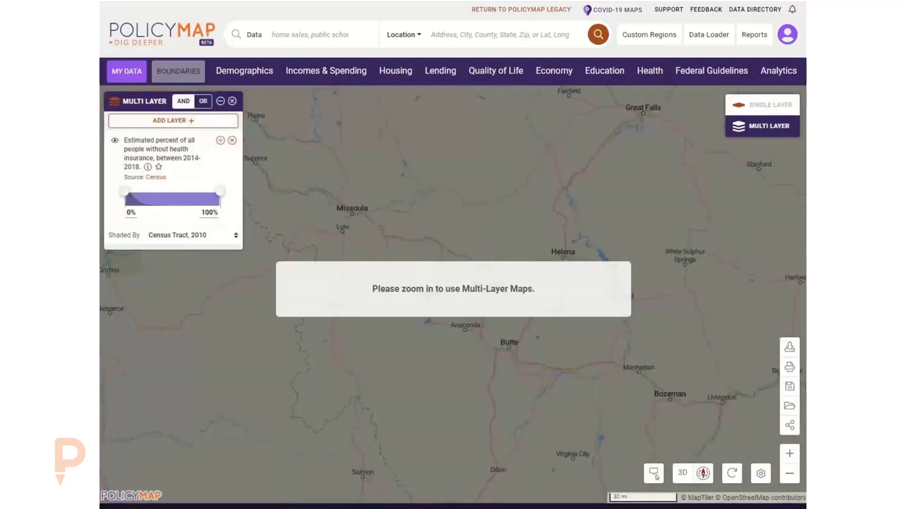
{"action": "scroll", "coordinate": [663, 272], "scroll_direction": "up", "scroll_amount": 6}
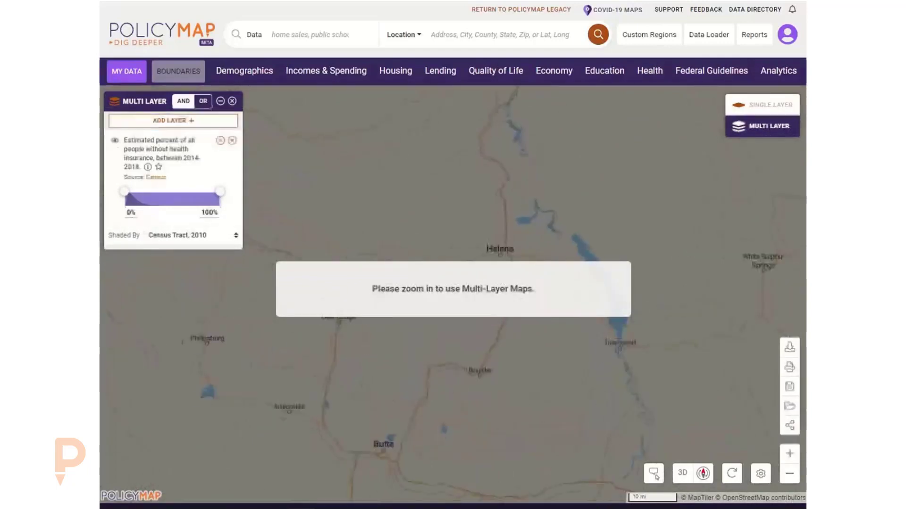
{"action": "left_click_drag", "start_coordinate": [259, 215], "coordinate": [410, 228]}
{"action": "scroll", "coordinate": [410, 228], "scroll_direction": "up", "scroll_amount": 3}
Center the map on Missoula and shade the uninsured layer by Census Tract, 2010.
{"action": "left_click", "coordinate": [184, 240]}
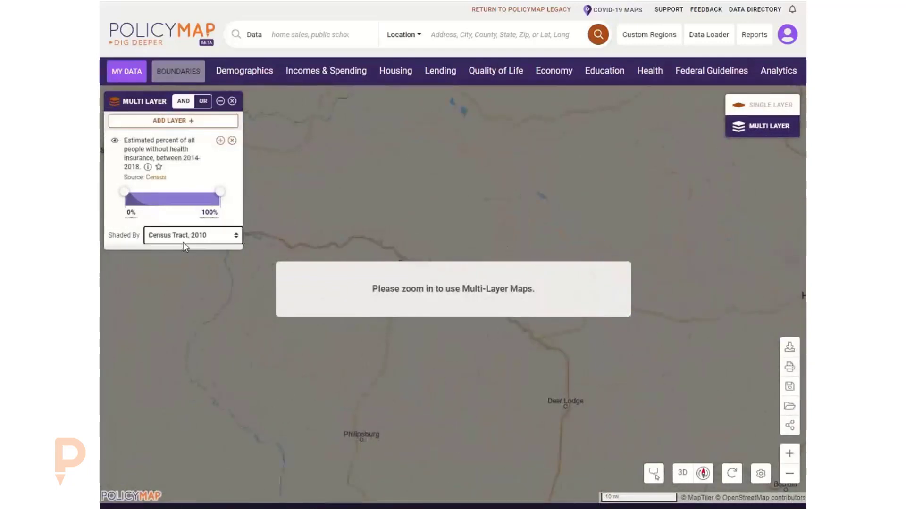
{"action": "left_click", "coordinate": [185, 245]}
{"action": "left_click", "coordinate": [186, 269]}
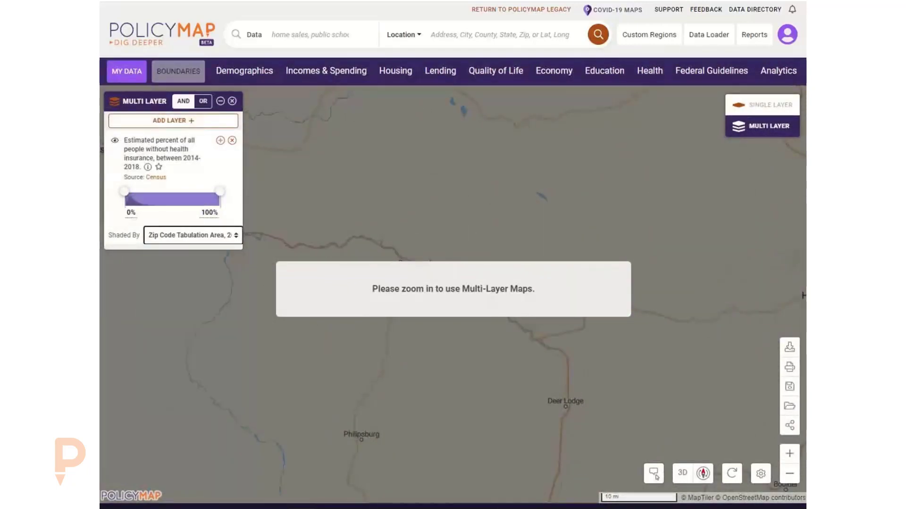
{"action": "scroll", "coordinate": [481, 245], "scroll_direction": "up", "scroll_amount": 3}
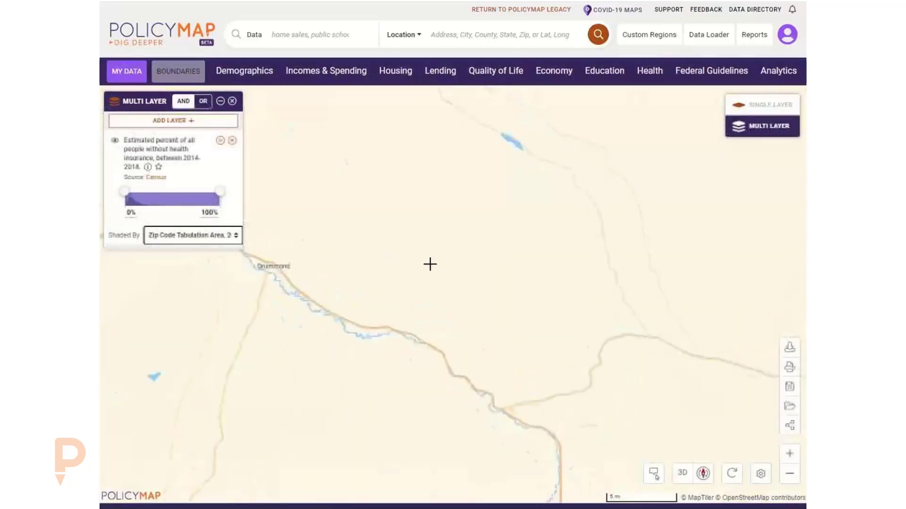
{"action": "scroll", "coordinate": [427, 264], "scroll_direction": "down", "scroll_amount": 3}
{"action": "scroll", "coordinate": [430, 233], "scroll_direction": "up", "scroll_amount": 3}
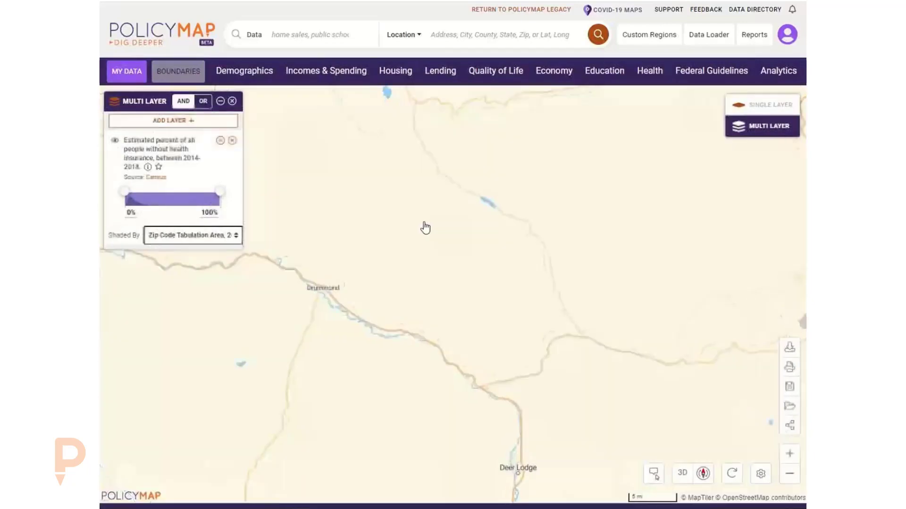
{"action": "mouse_move", "coordinate": [375, 211]}
{"action": "left_mouse_down"}
{"action": "mouse_move", "coordinate": [546, 223]}
{"action": "mouse_move", "coordinate": [556, 274]}
{"action": "left_mouse_up"}
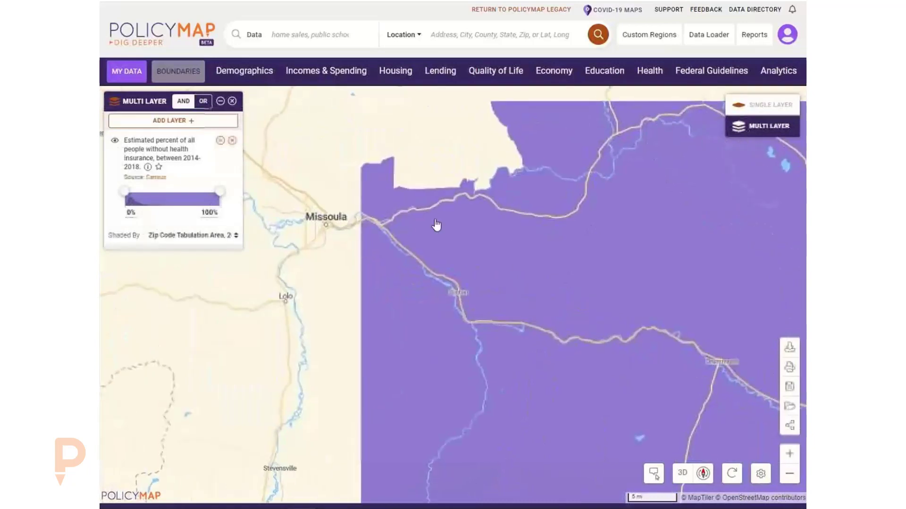
{"action": "left_click_drag", "start_coordinate": [437, 226], "coordinate": [581, 282]}
{"action": "left_click", "coordinate": [181, 234]}
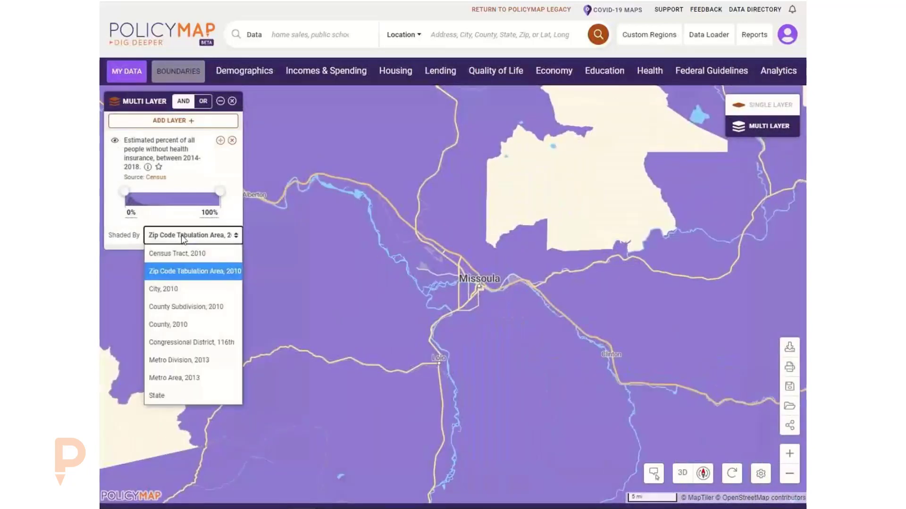
{"action": "left_click", "coordinate": [180, 253]}
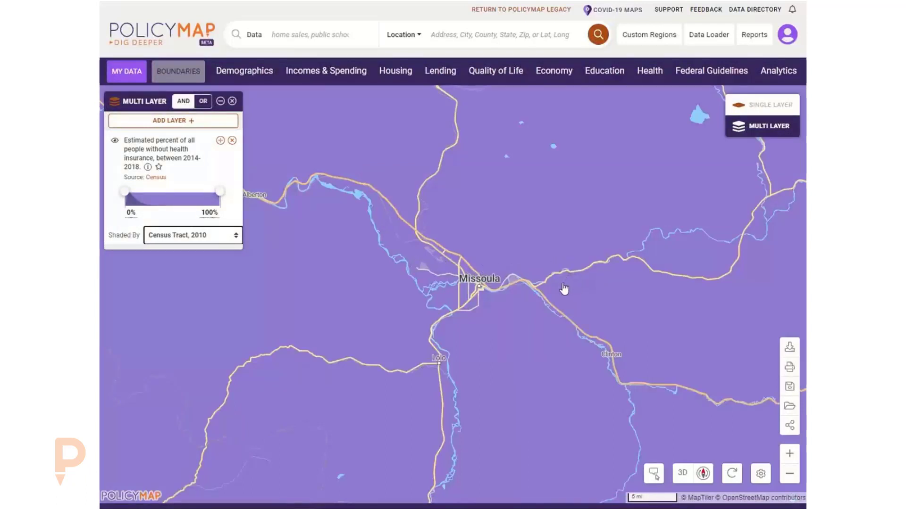
{"action": "scroll", "coordinate": [566, 287], "scroll_direction": "down", "scroll_amount": 1}
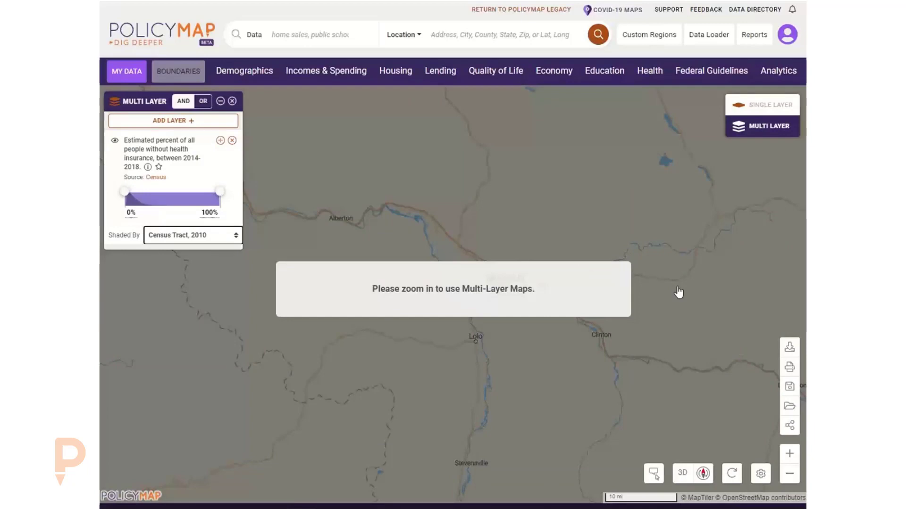
{"action": "scroll", "coordinate": [677, 297], "scroll_direction": "up", "scroll_amount": 2}
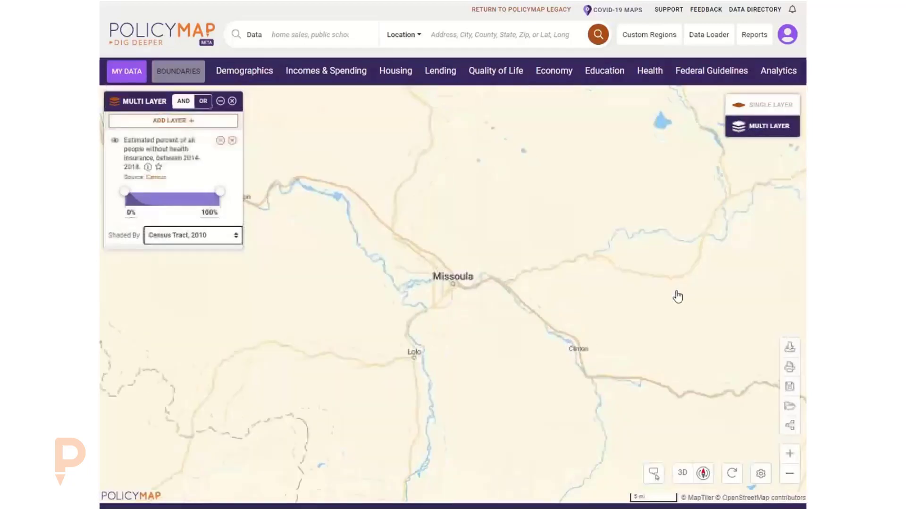
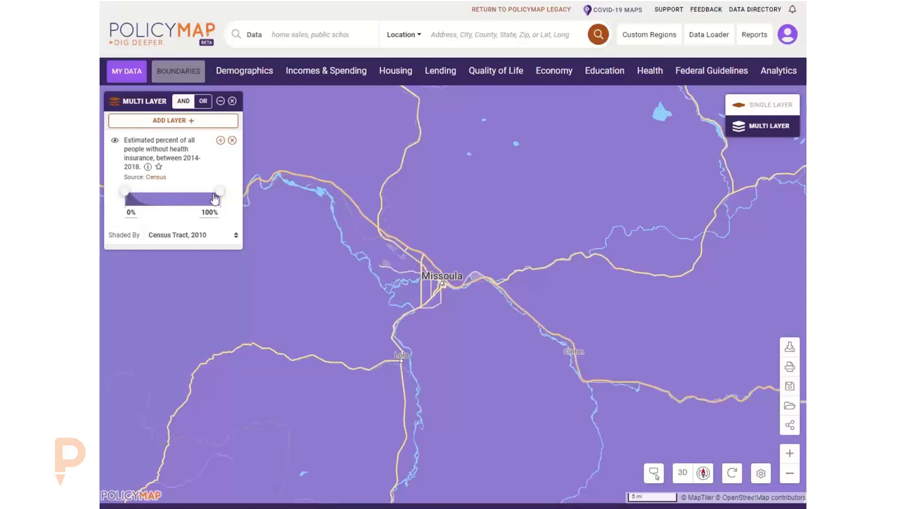
Drag the uninsured layer's upper limit down to about 9% and inspect tract rates around Missoula.
{"action": "left_click_drag", "start_coordinate": [220, 192], "coordinate": [140, 200]}
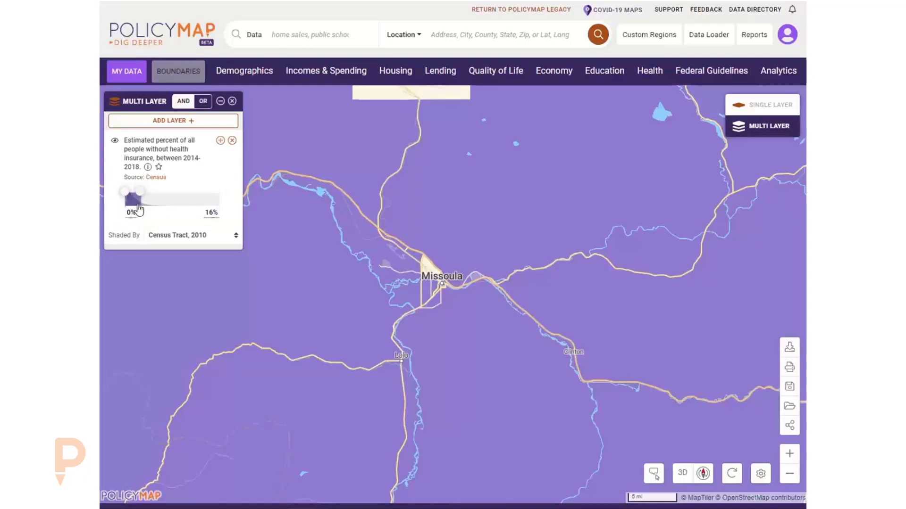
{"action": "left_click_drag", "start_coordinate": [141, 198], "coordinate": [134, 199]}
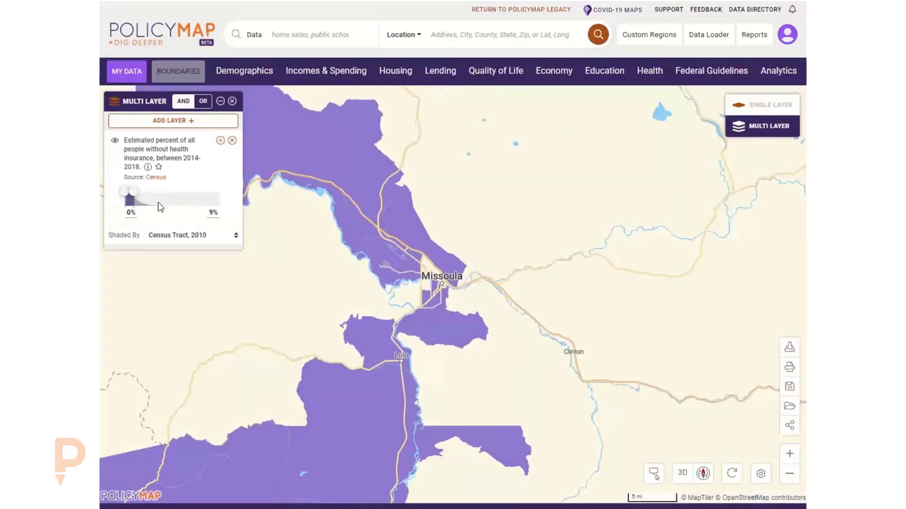
{"action": "left_click", "coordinate": [403, 268]}
{"action": "left_click", "coordinate": [438, 327]}
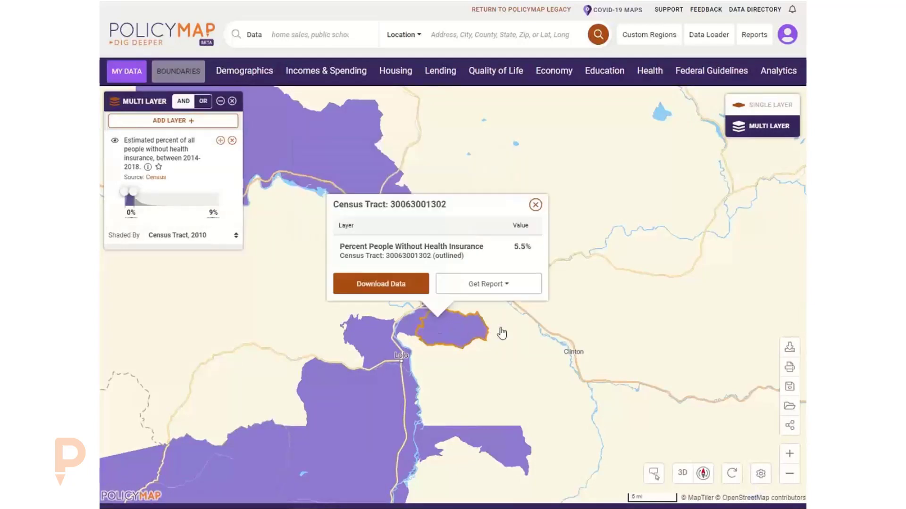
{"action": "left_click", "coordinate": [535, 205]}
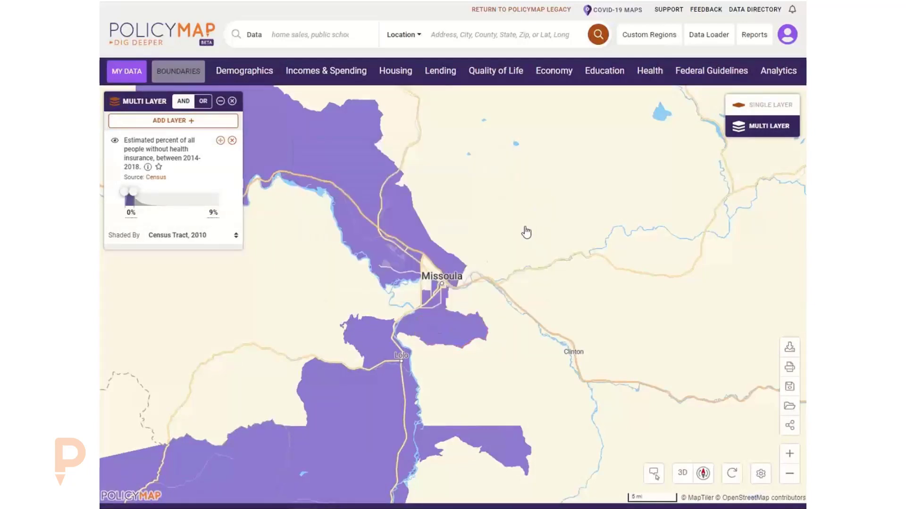
{"action": "left_click", "coordinate": [458, 263]}
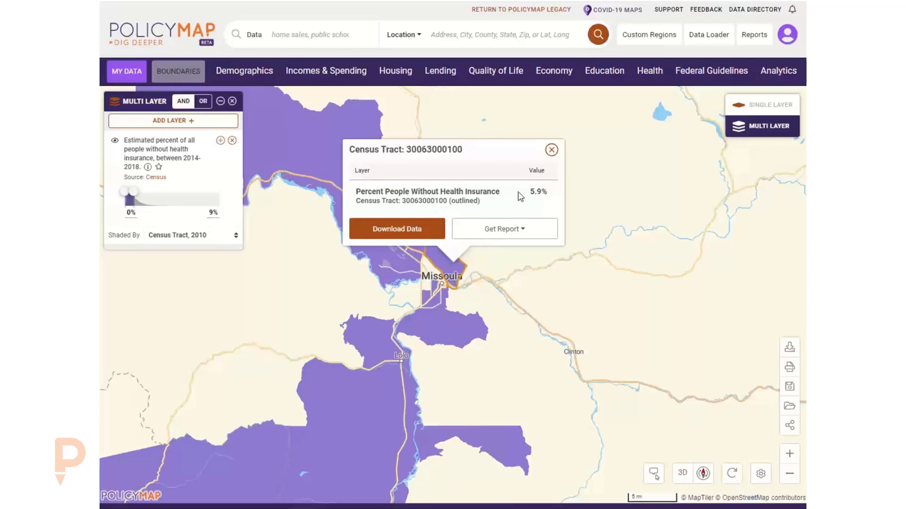
{"action": "left_click", "coordinate": [552, 150]}
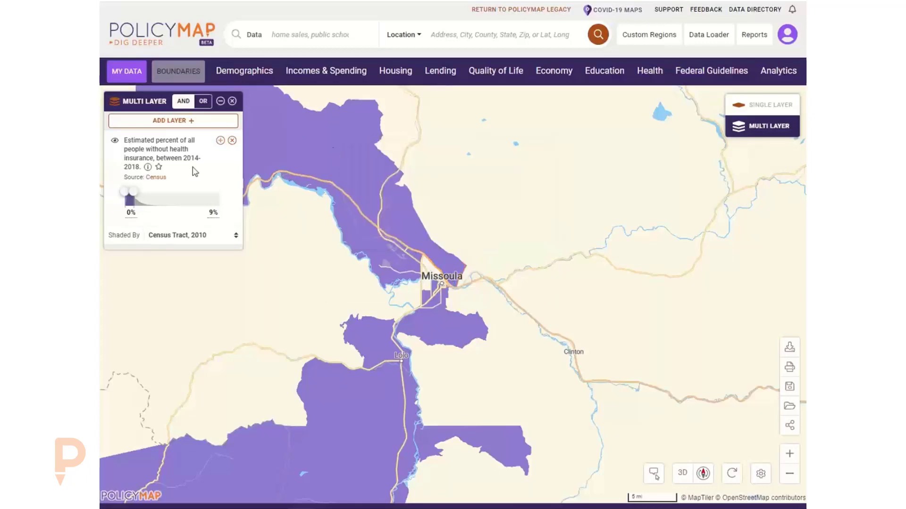
Set the uninsured layer's upper limit to exactly 10% and begin adding another layer.
{"action": "left_click", "coordinate": [213, 213]}
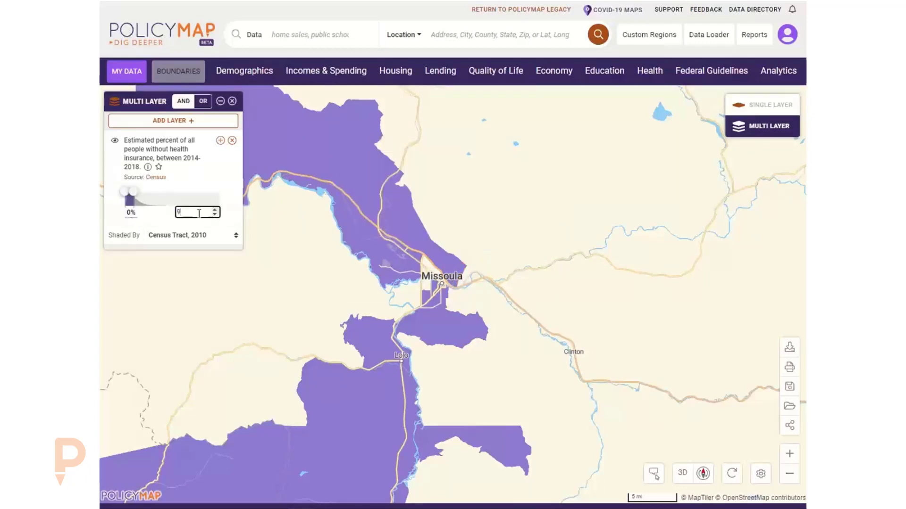
{"action": "type", "text": "10"}
{"action": "key", "text": "Return"}
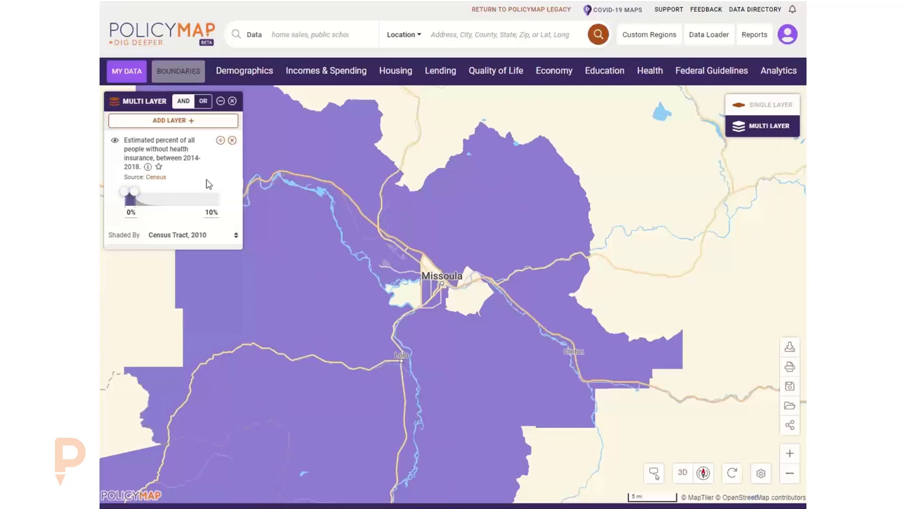
{"action": "left_click", "coordinate": [170, 121]}
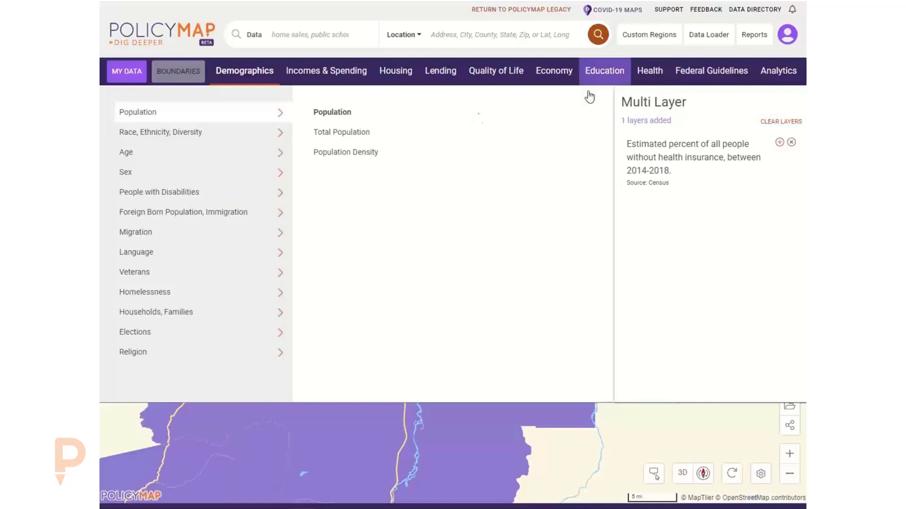
Add Economy > Workforce Characteristics (By Residence) > Workers by Age > Less than 30 as a layer.
{"action": "left_click", "coordinate": [557, 75]}
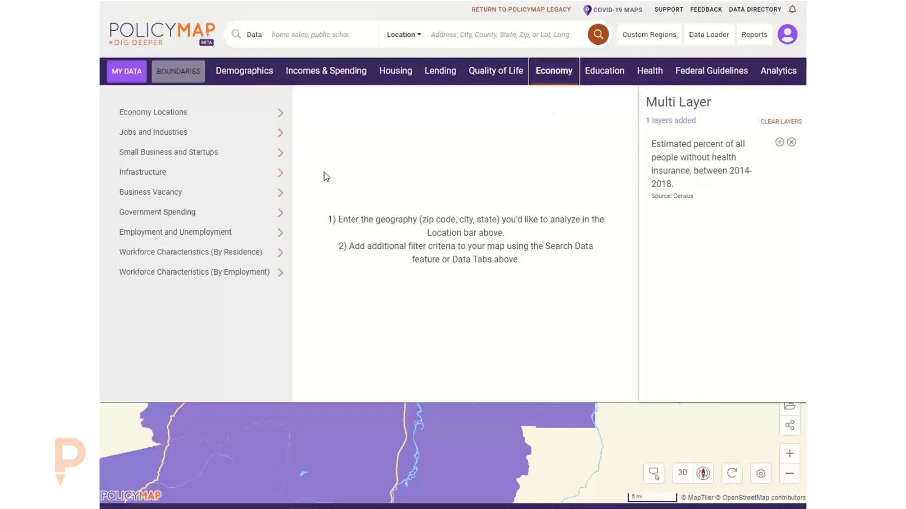
{"action": "left_click", "coordinate": [232, 233]}
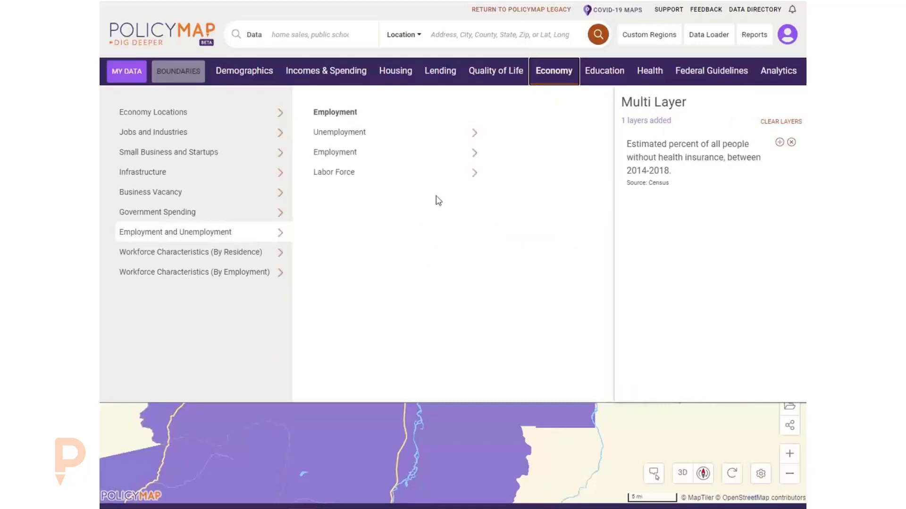
{"action": "left_click", "coordinate": [446, 139]}
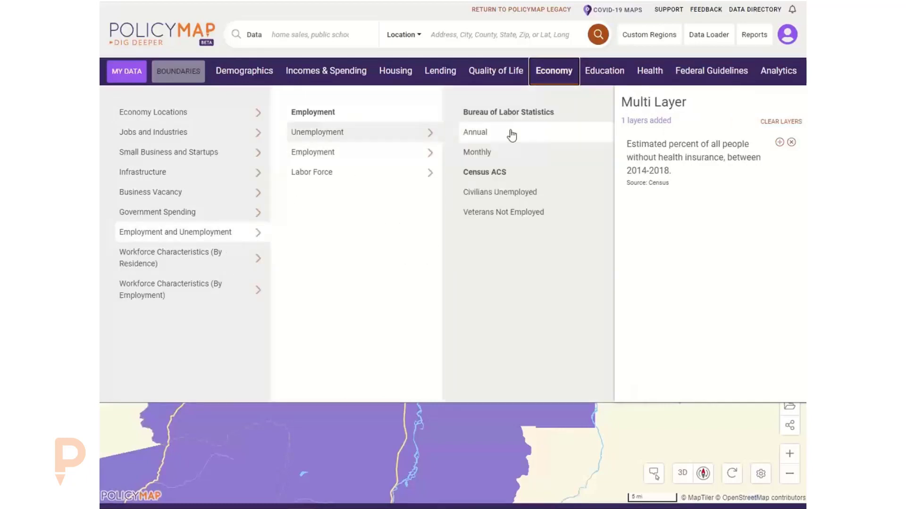
{"action": "left_click", "coordinate": [402, 154]}
{"action": "left_click", "coordinate": [414, 136]}
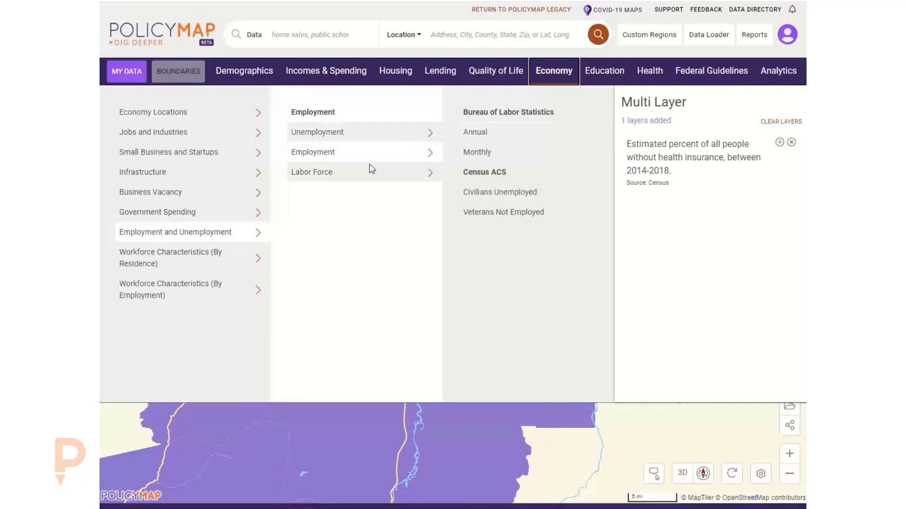
{"action": "left_click", "coordinate": [210, 262]}
{"action": "left_click", "coordinate": [412, 212]}
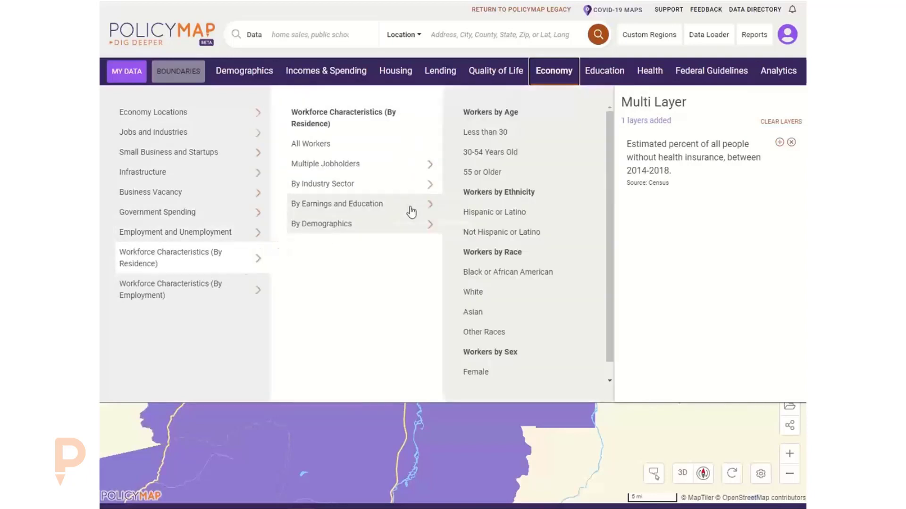
{"action": "left_click", "coordinate": [496, 134]}
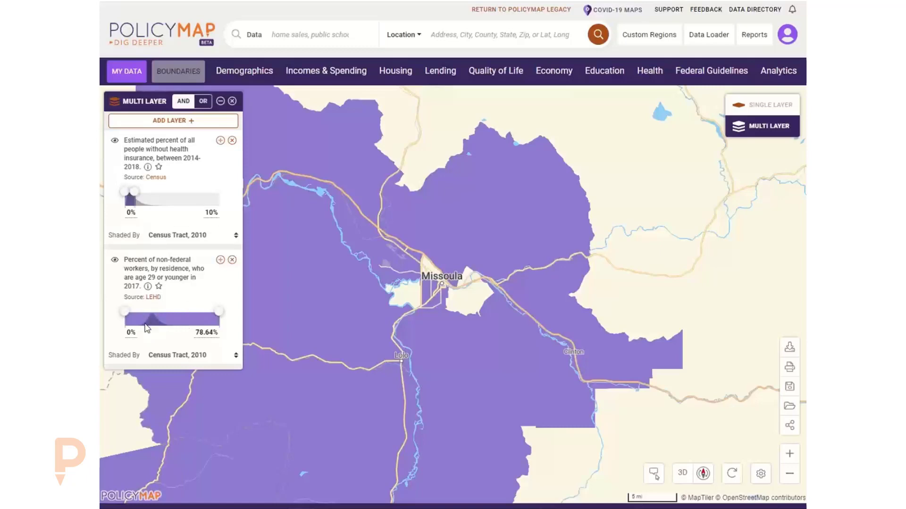
Raise the young-workers layer's minimum to 20% and check both layer values for a Missoula tract.
{"action": "left_click_drag", "start_coordinate": [125, 312], "coordinate": [148, 316]}
{"action": "left_click", "coordinate": [140, 333]}
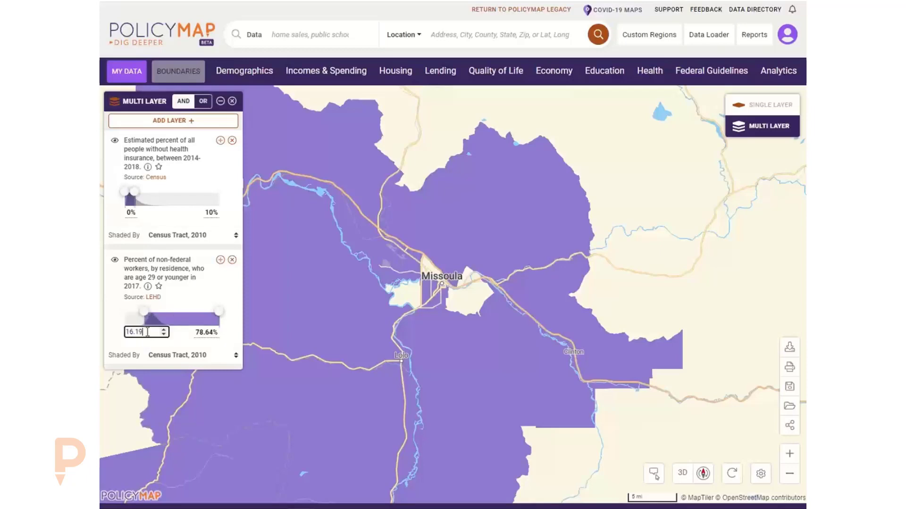
{"action": "type", "text": "20"}
{"action": "left_click", "coordinate": [186, 304]}
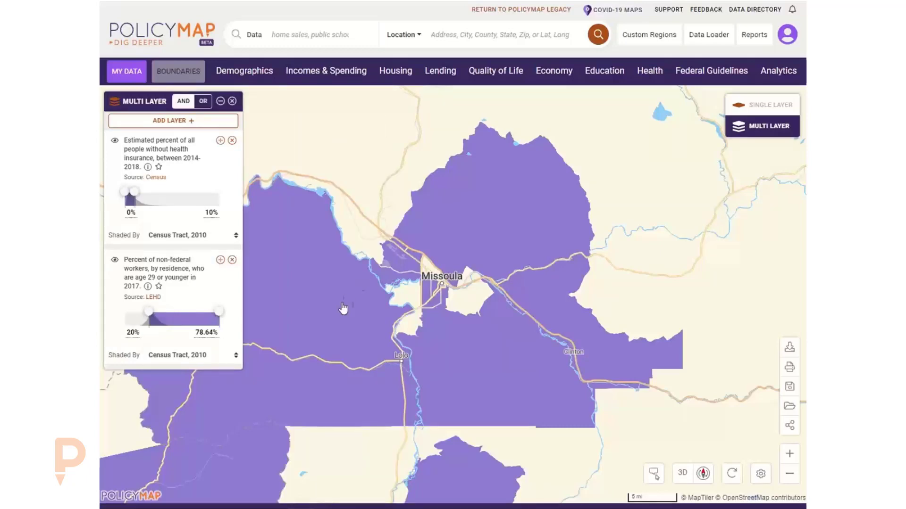
{"action": "left_click", "coordinate": [409, 272]}
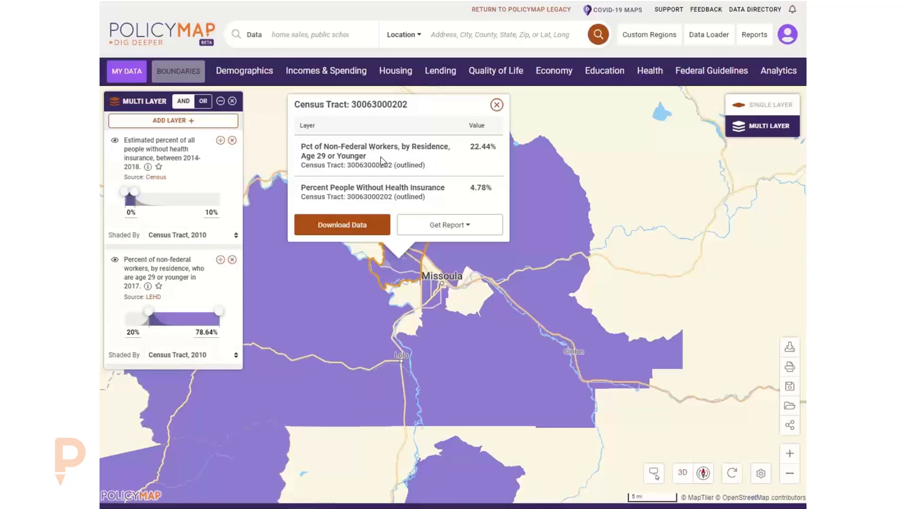
{"action": "left_click", "coordinate": [496, 105]}
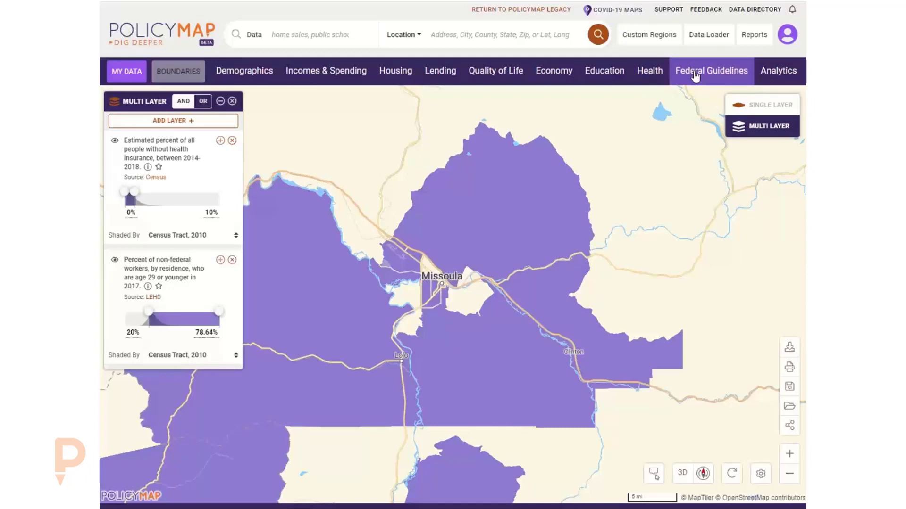
Search 'medica' and add Medically Underserved Areas (MUA), 2019 as a third layer.
{"action": "left_click", "coordinate": [306, 34]}
{"action": "type", "text": "m"}
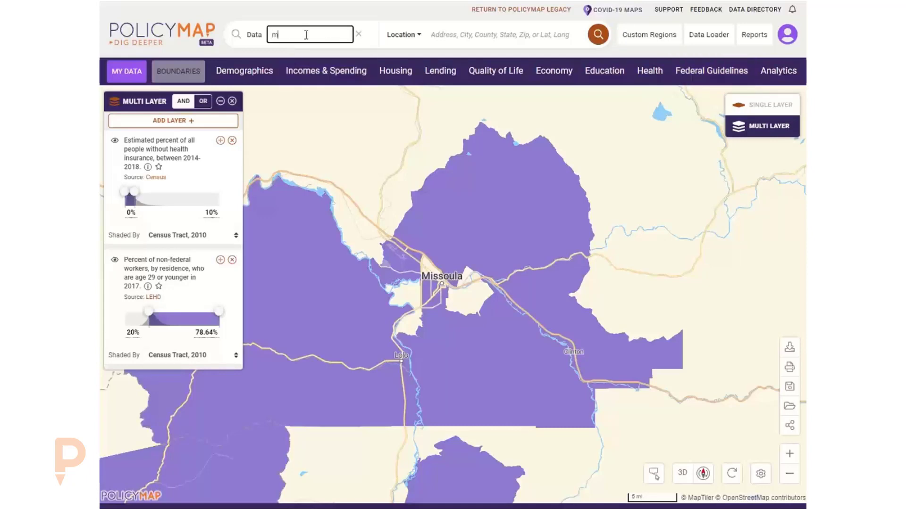
{"action": "type", "text": "edically uin"}
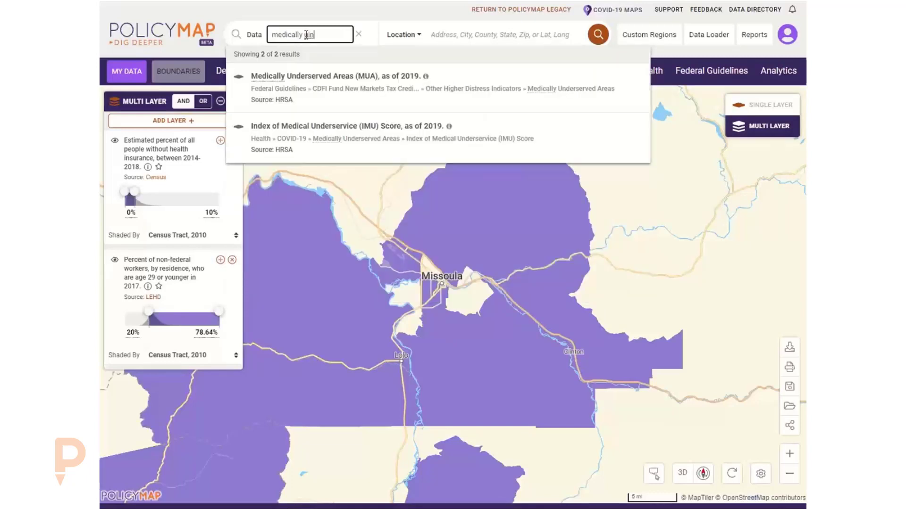
{"action": "left_click", "coordinate": [334, 79]}
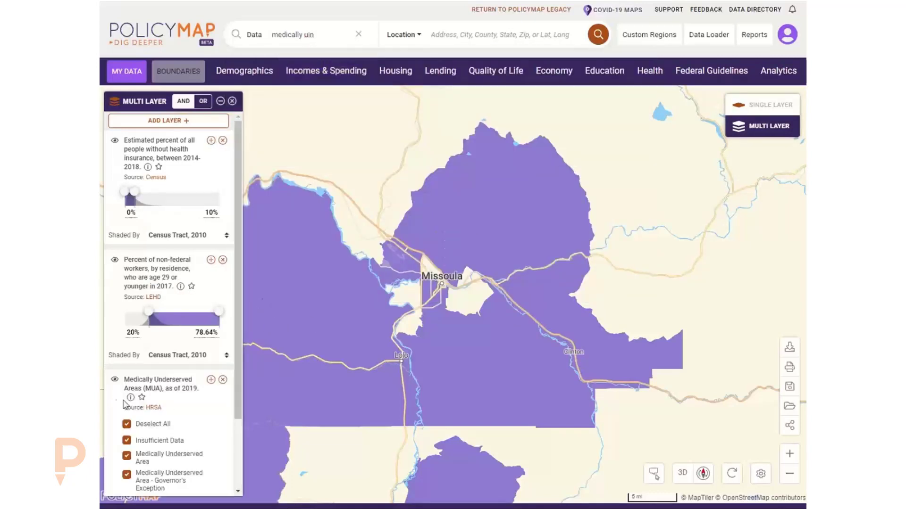
{"action": "scroll", "coordinate": [177, 362], "scroll_direction": "down", "scroll_amount": 2}
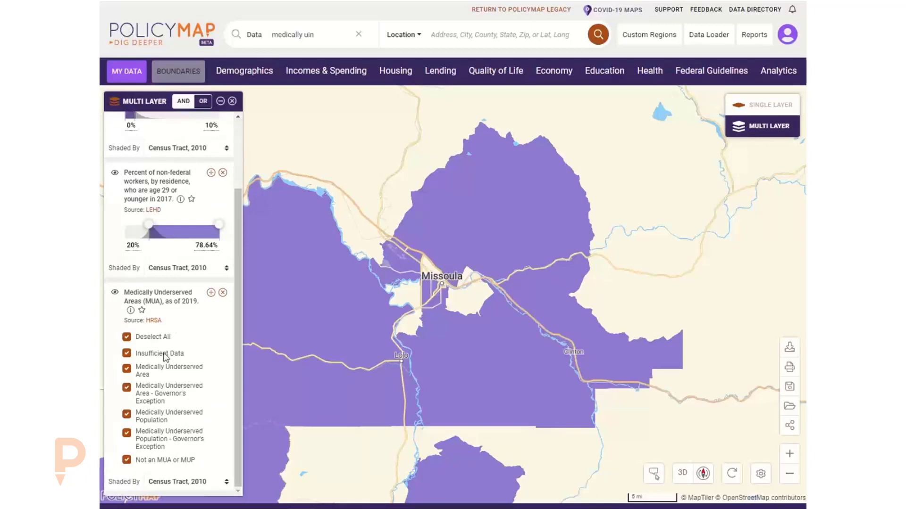
{"action": "left_click", "coordinate": [144, 461]}
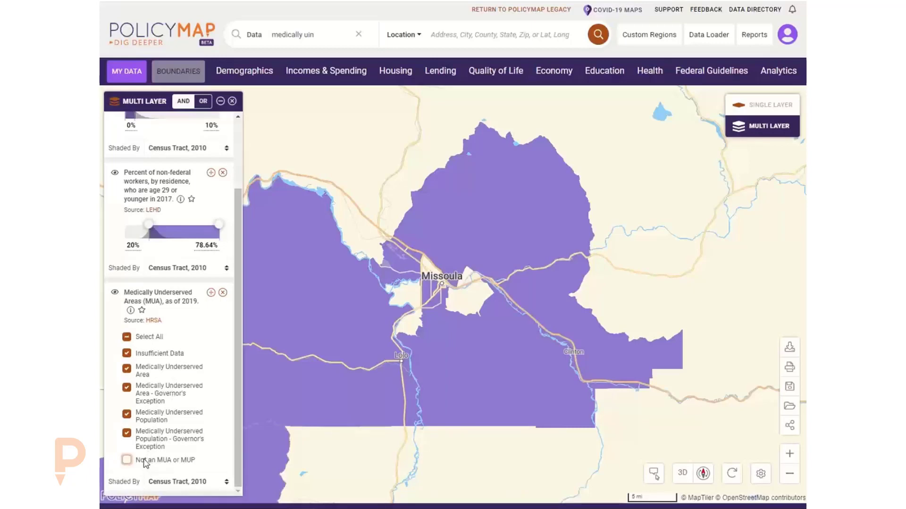
{"action": "left_click", "coordinate": [443, 296]}
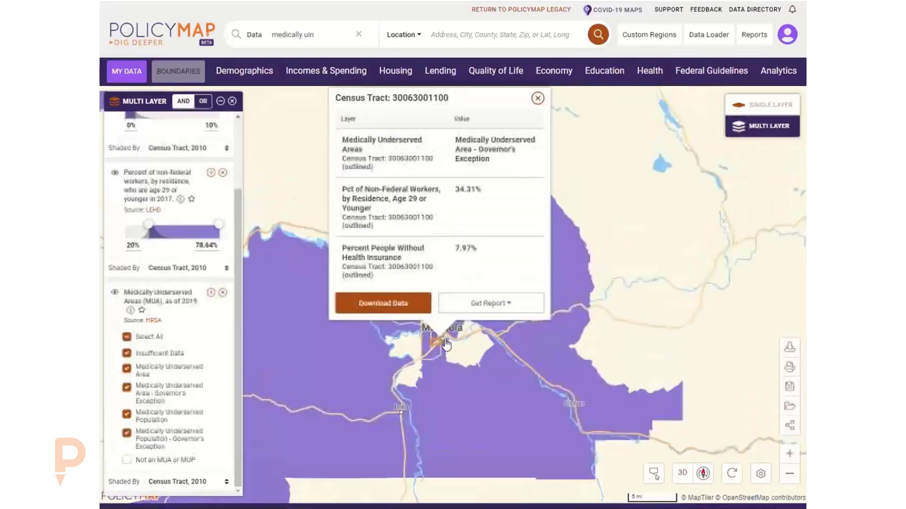
{"action": "left_click_drag", "start_coordinate": [289, 232], "coordinate": [311, 254]}
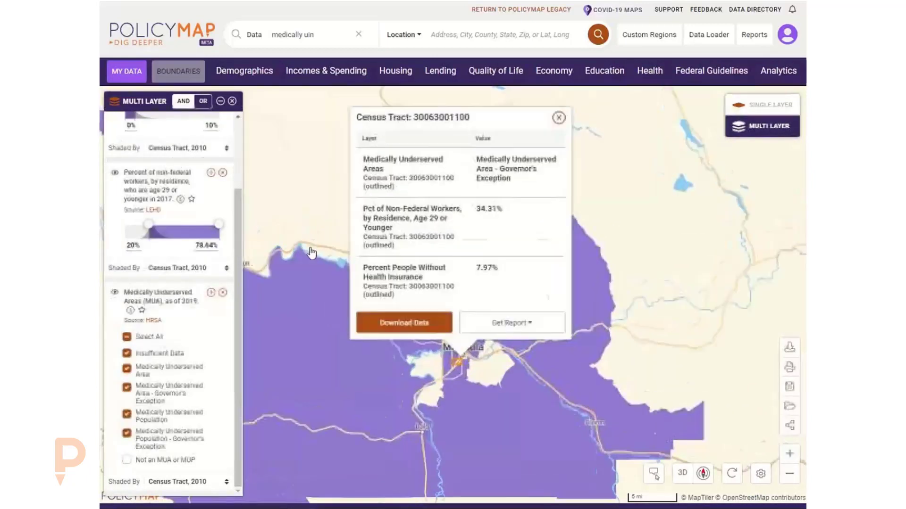
{"action": "scroll", "coordinate": [177, 256], "scroll_direction": "up", "scroll_amount": 3}
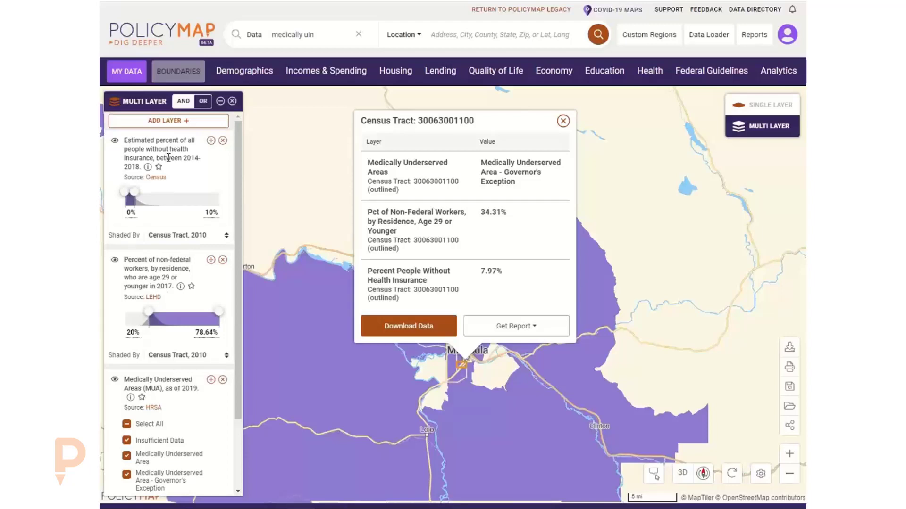
{"action": "left_click", "coordinate": [563, 122]}
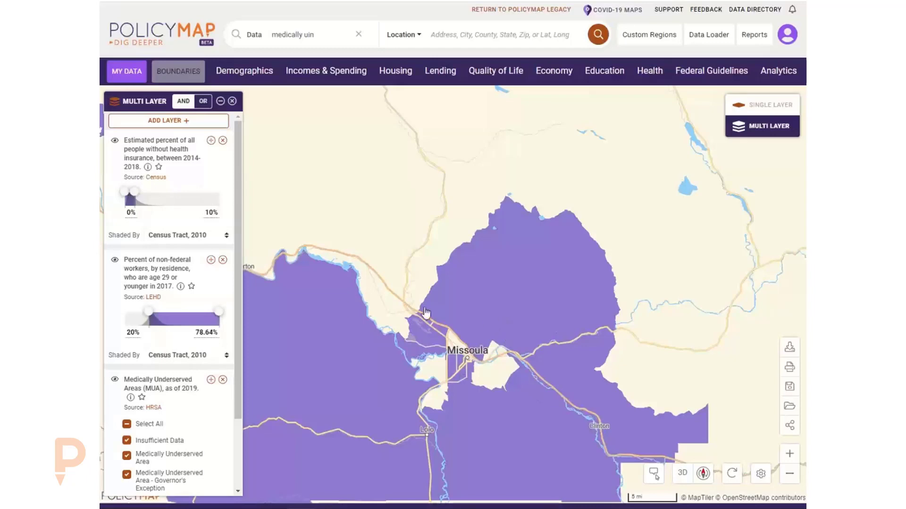
Lower the uninsured layer's upper bound from 10% to 8% and switch the layer logic to OR.
{"action": "left_click", "coordinate": [199, 214]}
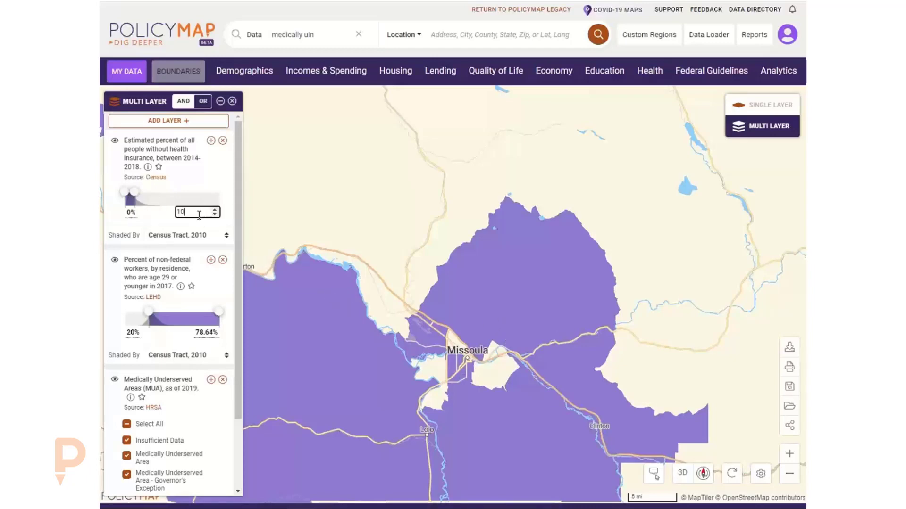
{"action": "double_click", "coordinate": [178, 212]}
{"action": "type", "text": "8"}
{"action": "key", "text": "Return"}
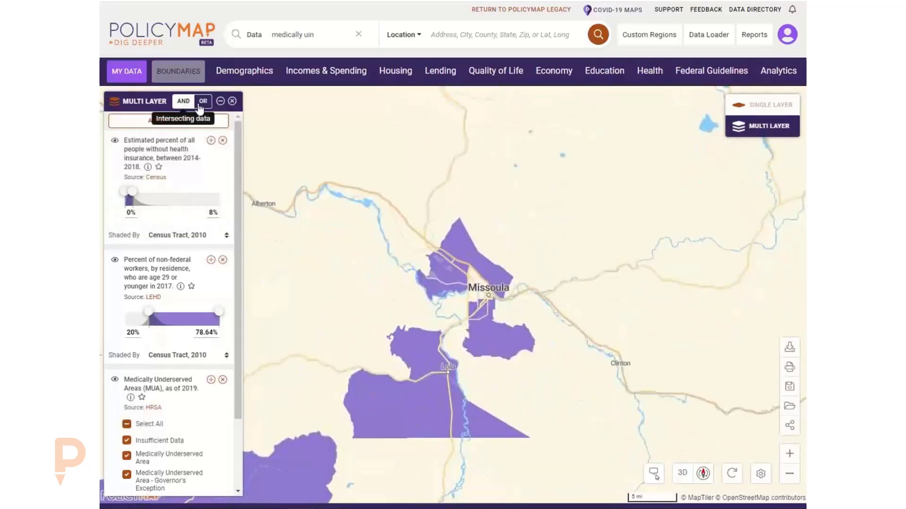
{"action": "left_click", "coordinate": [204, 102]}
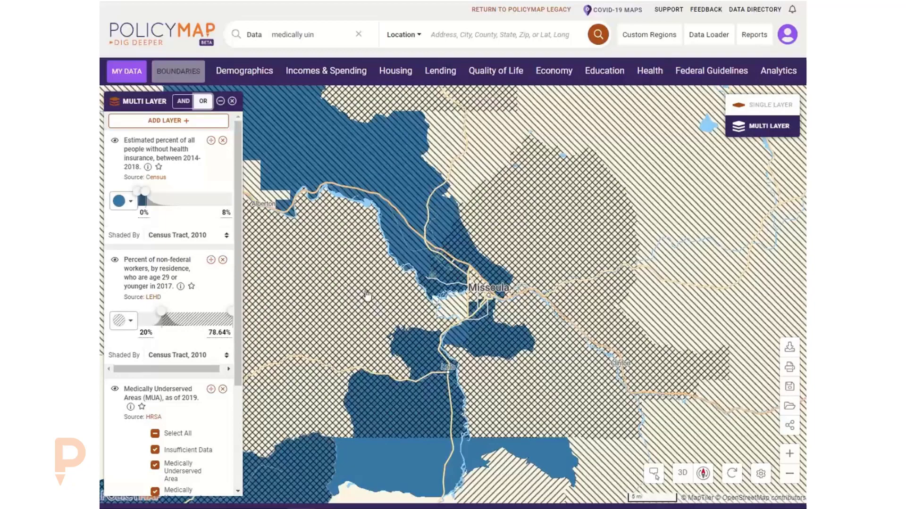
{"action": "left_click_drag", "start_coordinate": [405, 372], "coordinate": [431, 285]}
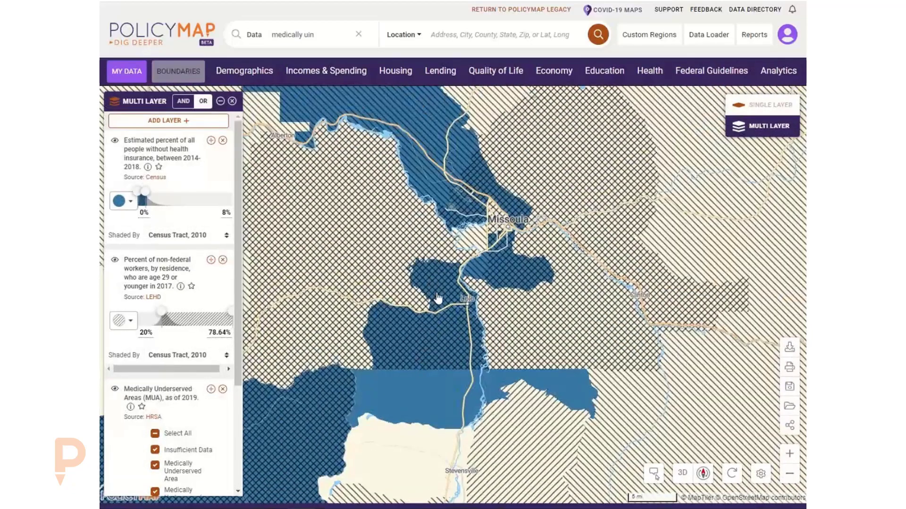
{"action": "left_click", "coordinate": [445, 400]}
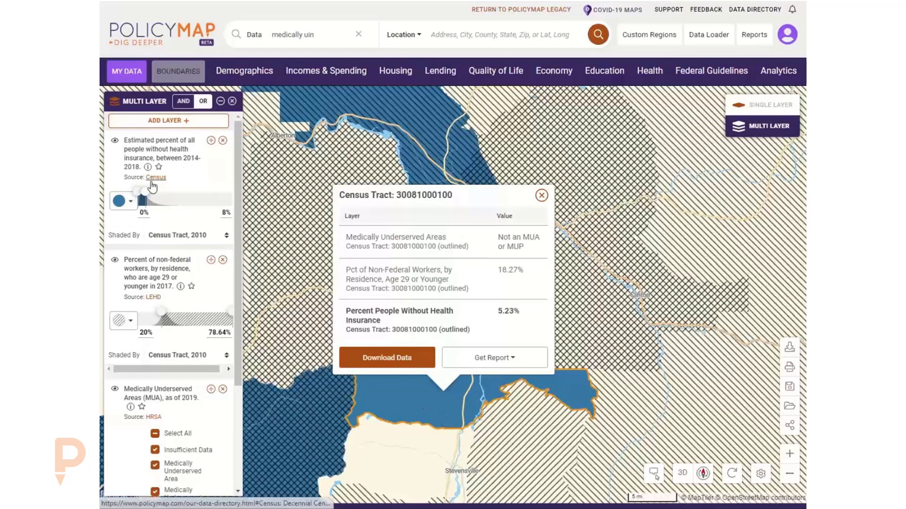
{"action": "left_click", "coordinate": [541, 196]}
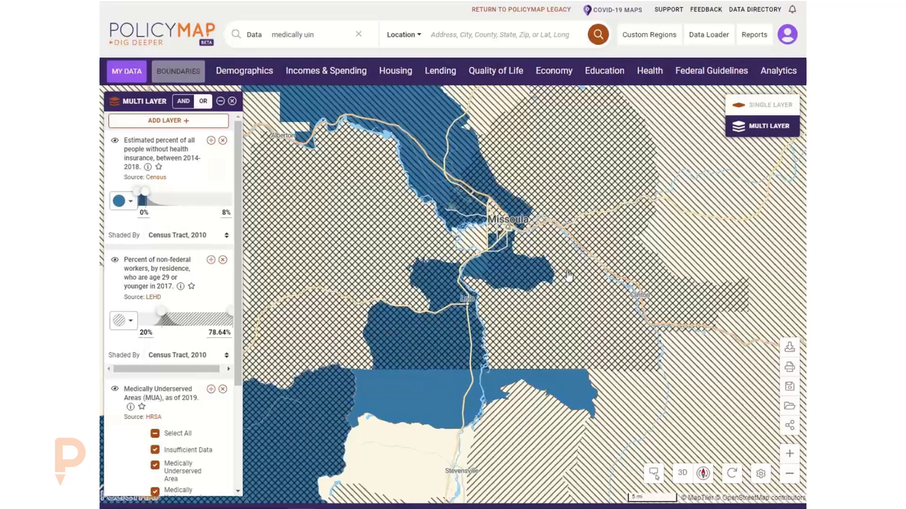
{"action": "left_click_drag", "start_coordinate": [552, 289], "coordinate": [565, 238]}
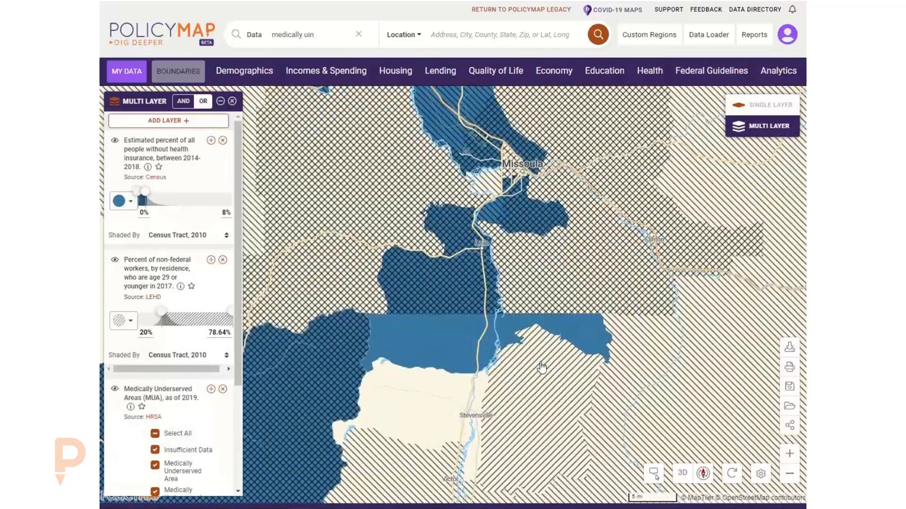
{"action": "left_click", "coordinate": [541, 367]}
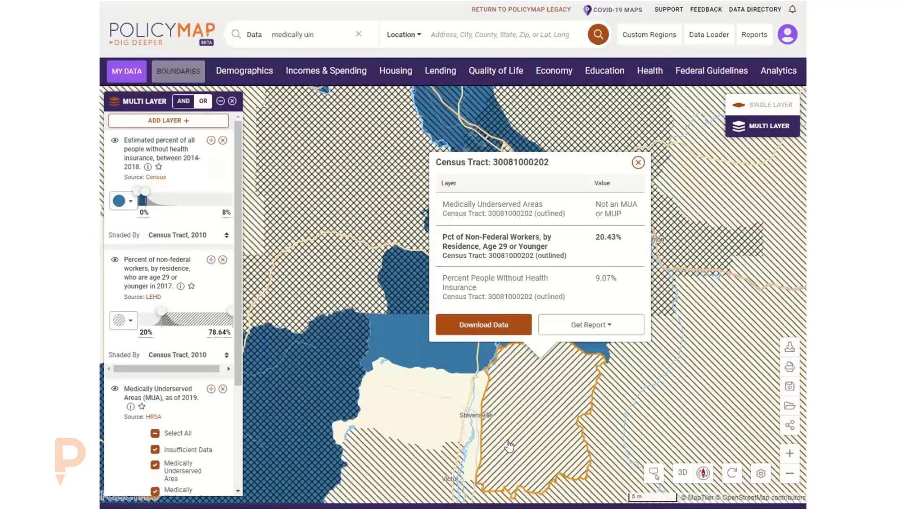
{"action": "left_click", "coordinate": [628, 400]}
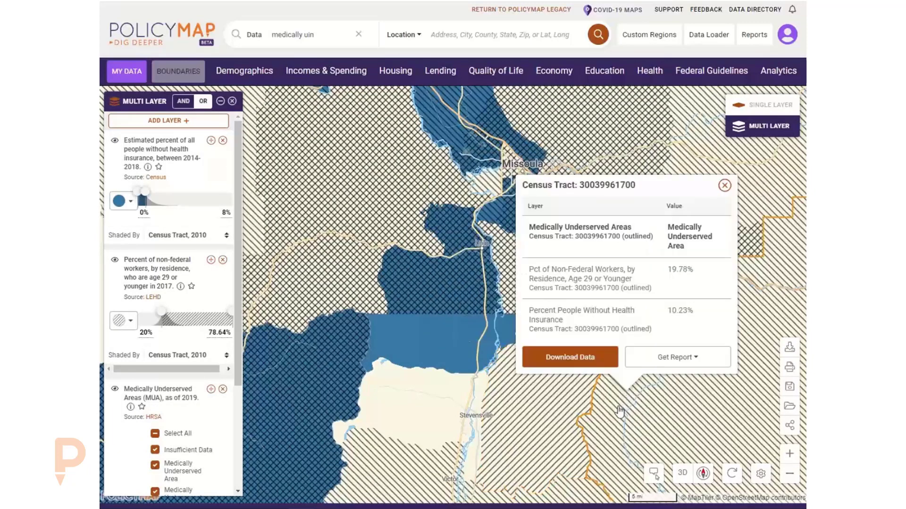
{"action": "left_click", "coordinate": [725, 186]}
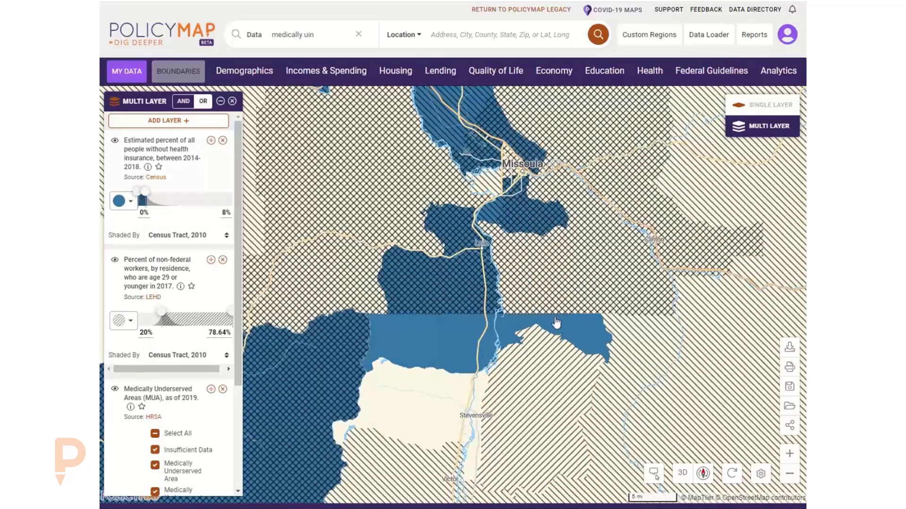
{"action": "left_click_drag", "start_coordinate": [578, 285], "coordinate": [528, 357]}
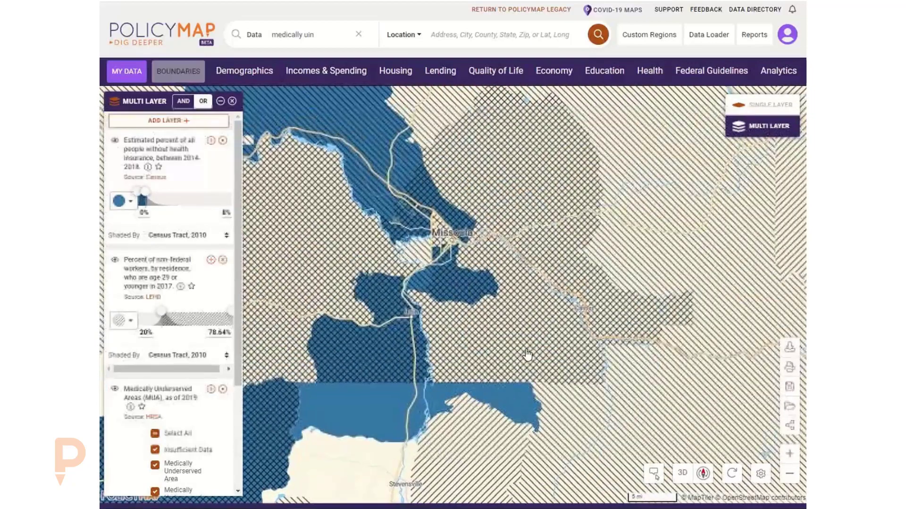
{"action": "left_click", "coordinate": [512, 205]}
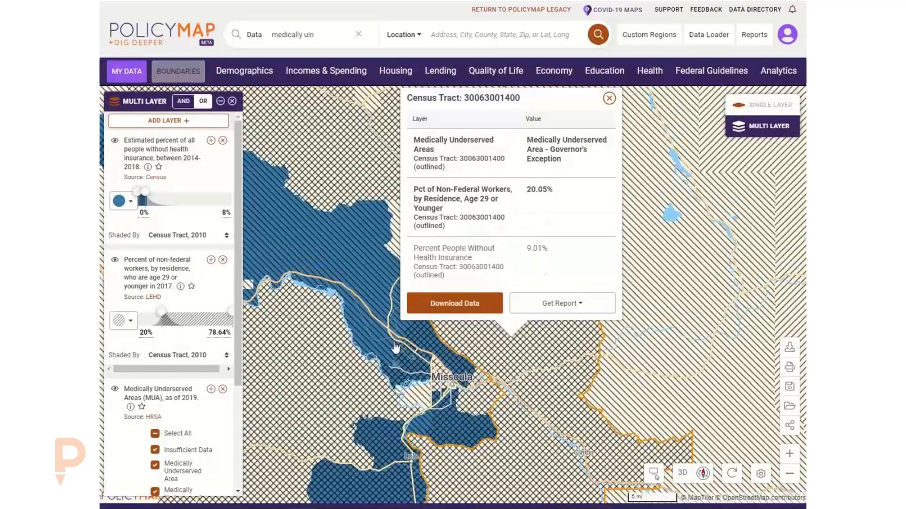
{"action": "left_click", "coordinate": [372, 337]}
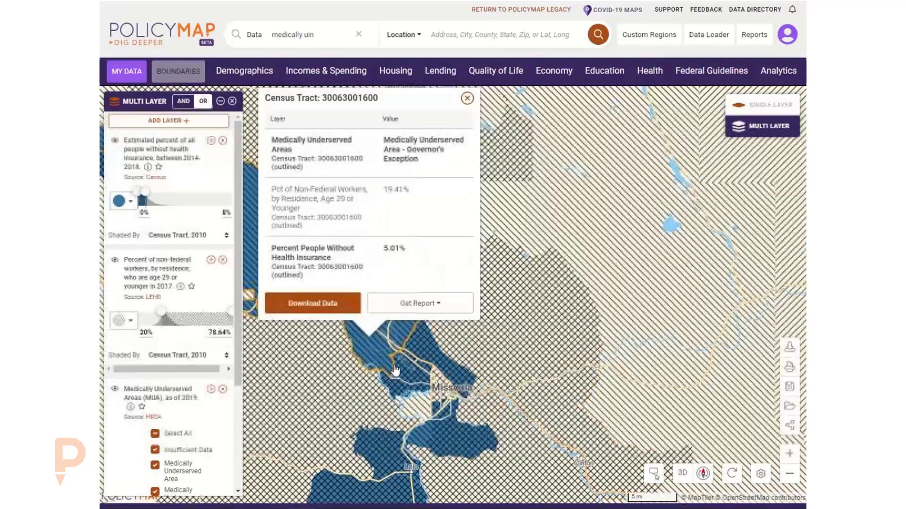
{"action": "left_click", "coordinate": [467, 98]}
{"action": "left_click_drag", "start_coordinate": [491, 283], "coordinate": [549, 166]}
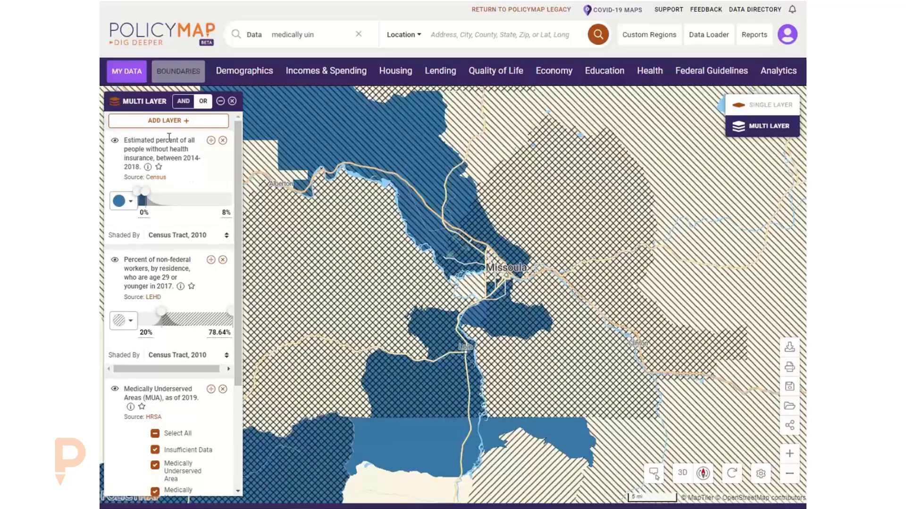
{"action": "left_click", "coordinate": [184, 102]}
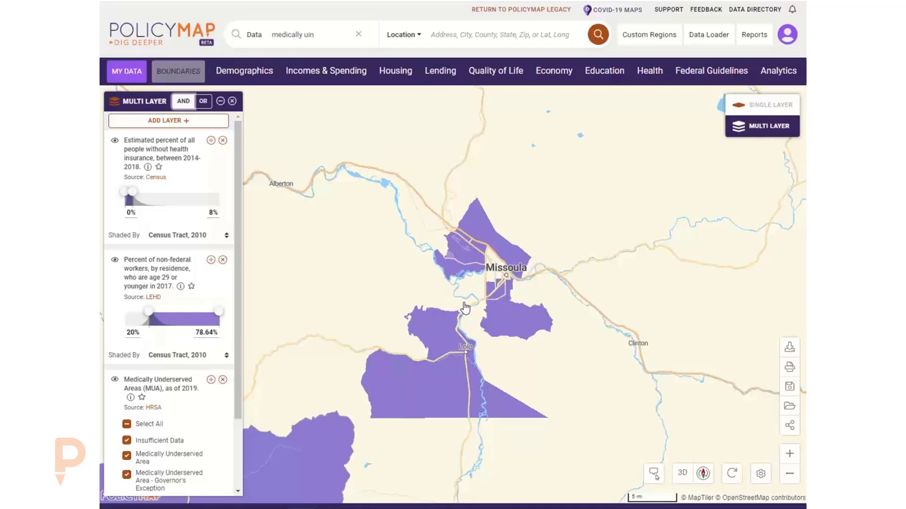
{"action": "left_click", "coordinate": [203, 101]}
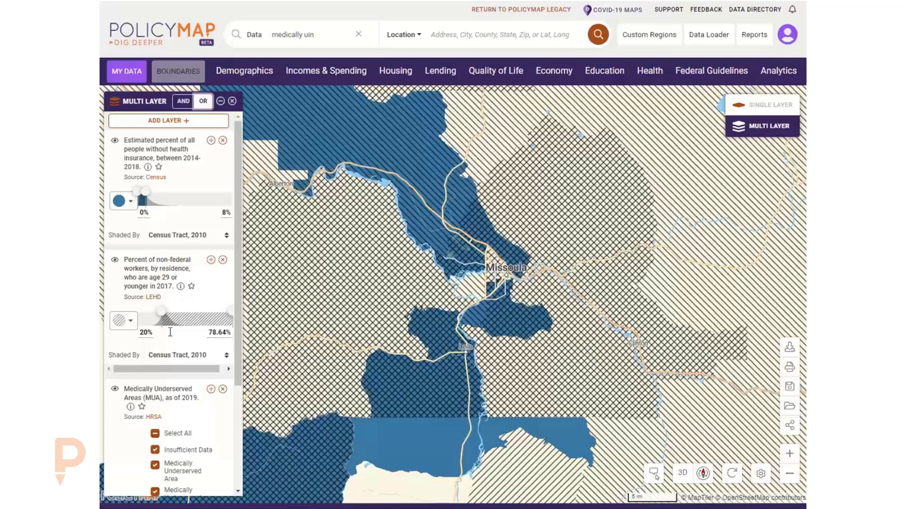
Remove the young-workers and MUA layers and add Health > Overweight and Obesity > Obese (2018).
{"action": "left_click", "coordinate": [223, 261]}
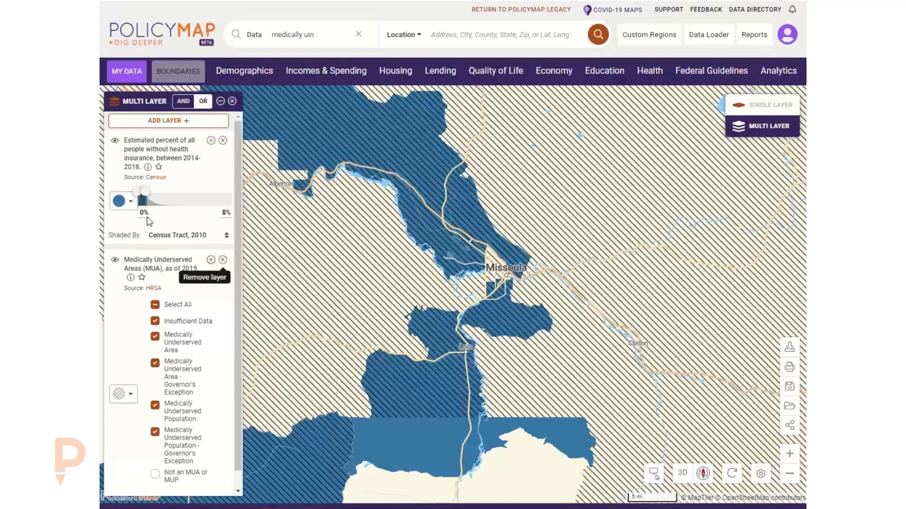
{"action": "left_click", "coordinate": [222, 261]}
{"action": "left_click", "coordinate": [650, 71]}
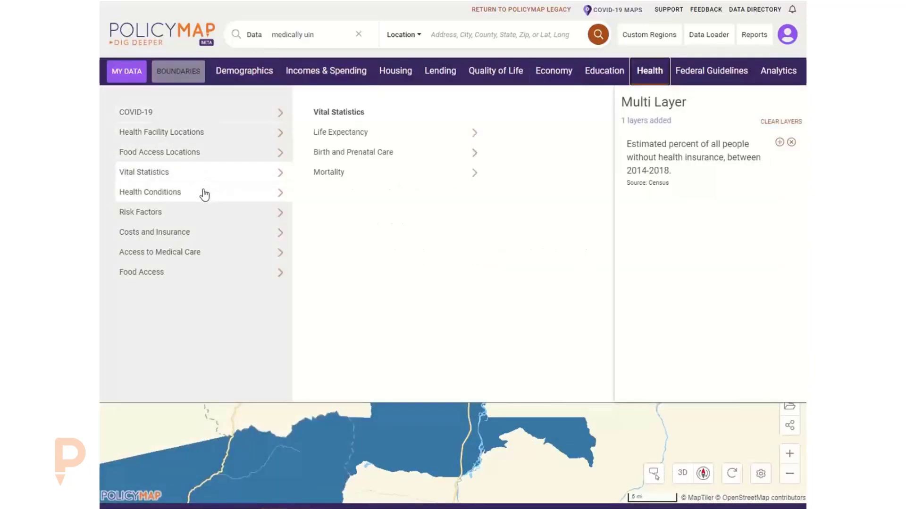
{"action": "mouse_move", "coordinate": [225, 196]}
{"action": "mouse_move", "coordinate": [413, 135]}
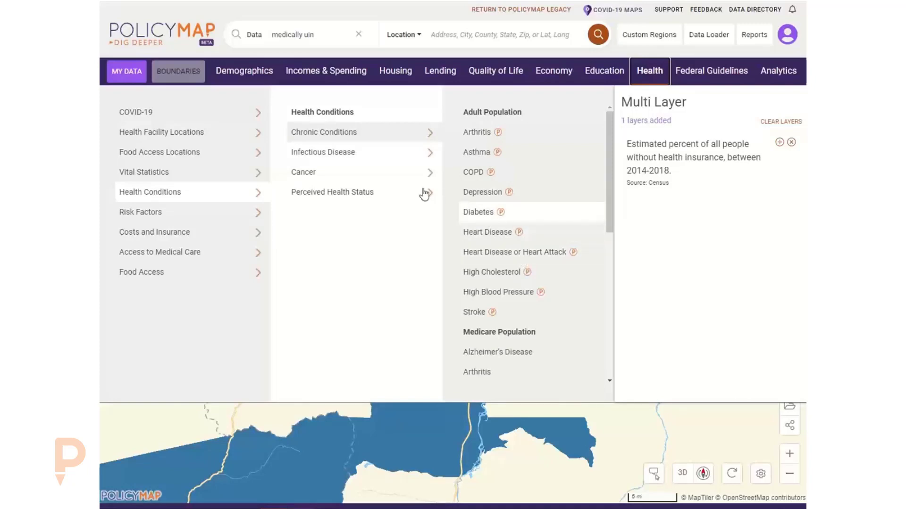
{"action": "mouse_move", "coordinate": [229, 219]}
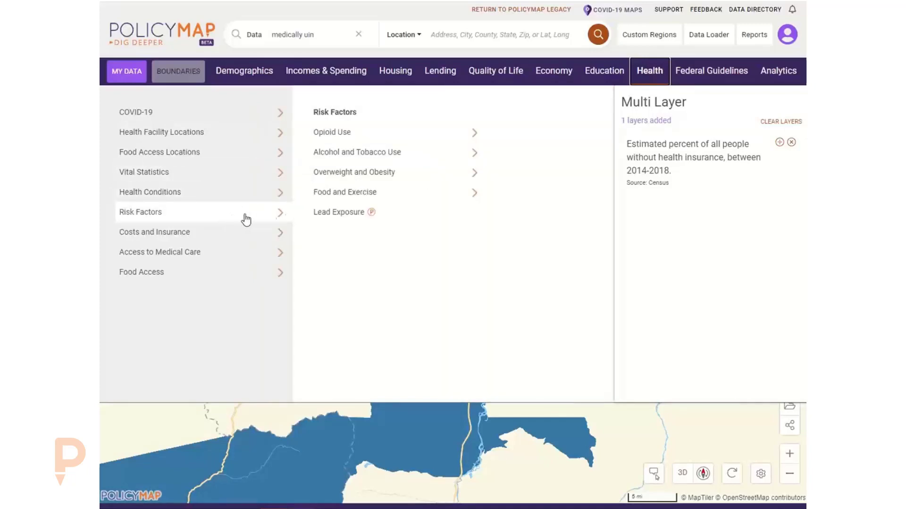
{"action": "mouse_move", "coordinate": [401, 180]}
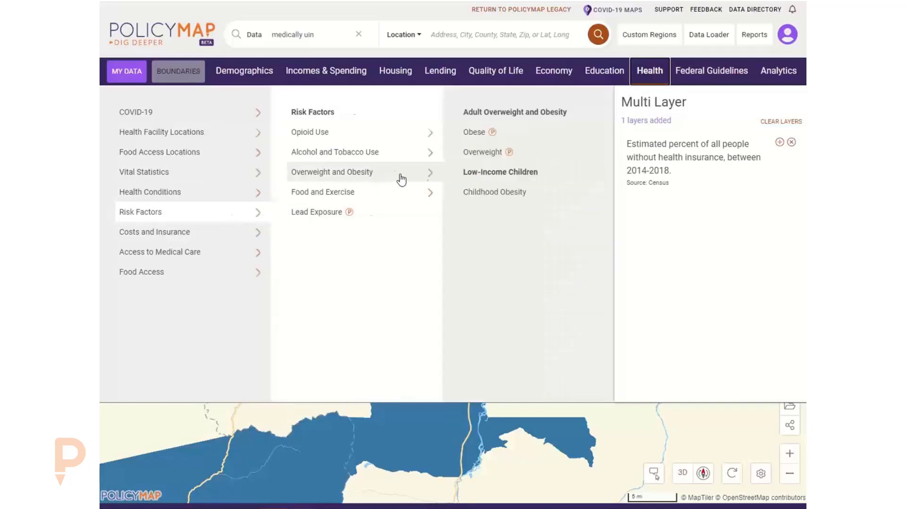
{"action": "left_click", "coordinate": [491, 135]}
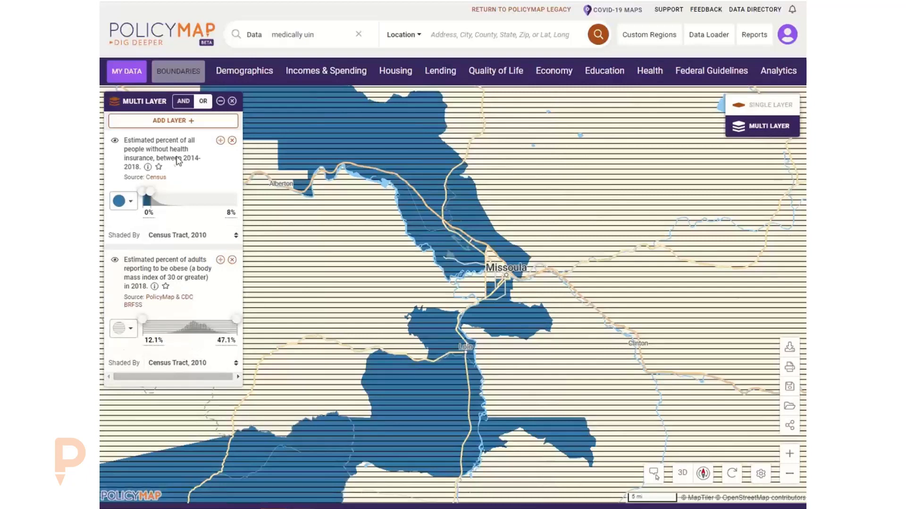
Switch to AND logic and narrow obesity to 29.7%–37.4%, checking a tract north-east of Lolo.
{"action": "left_click", "coordinate": [183, 101]}
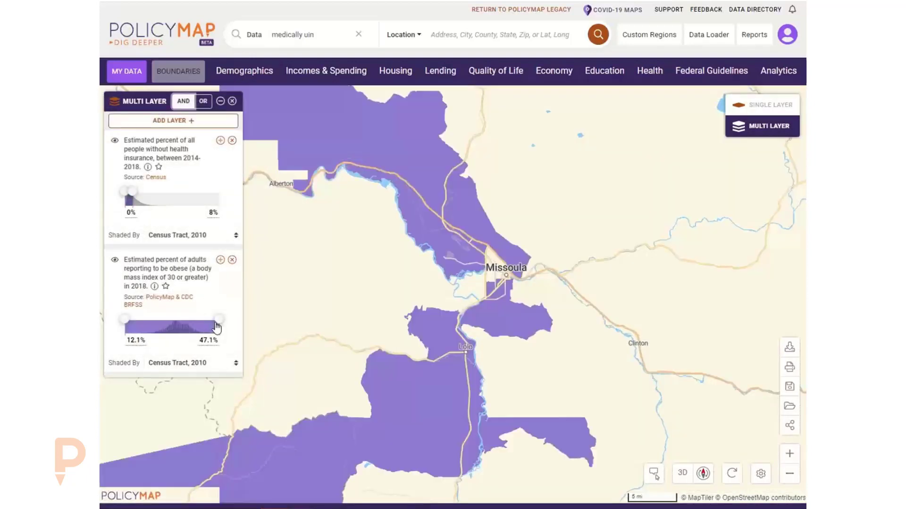
{"action": "mouse_move", "coordinate": [217, 326]}
{"action": "left_mouse_down"}
{"action": "mouse_move", "coordinate": [194, 325]}
{"action": "mouse_move", "coordinate": [215, 323]}
{"action": "left_mouse_up"}
{"action": "left_click_drag", "start_coordinate": [160, 325], "coordinate": [180, 325]}
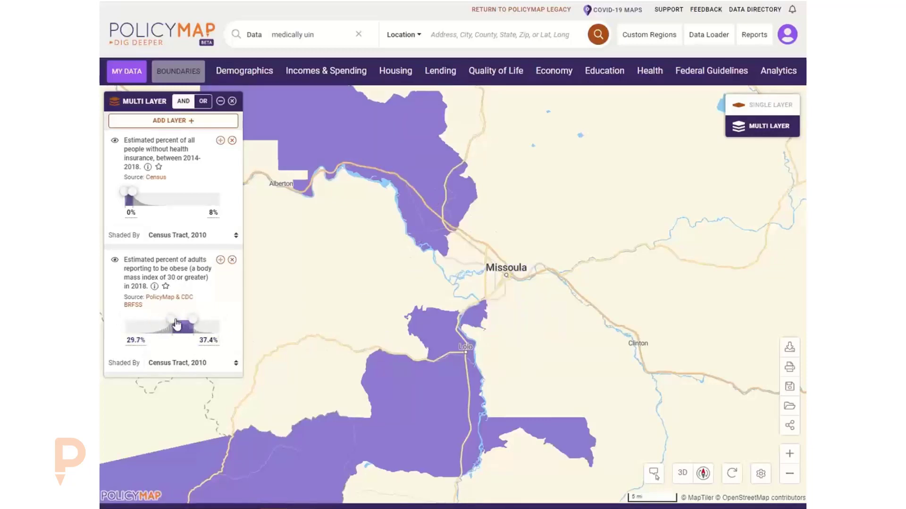
{"action": "left_click", "coordinate": [474, 320]}
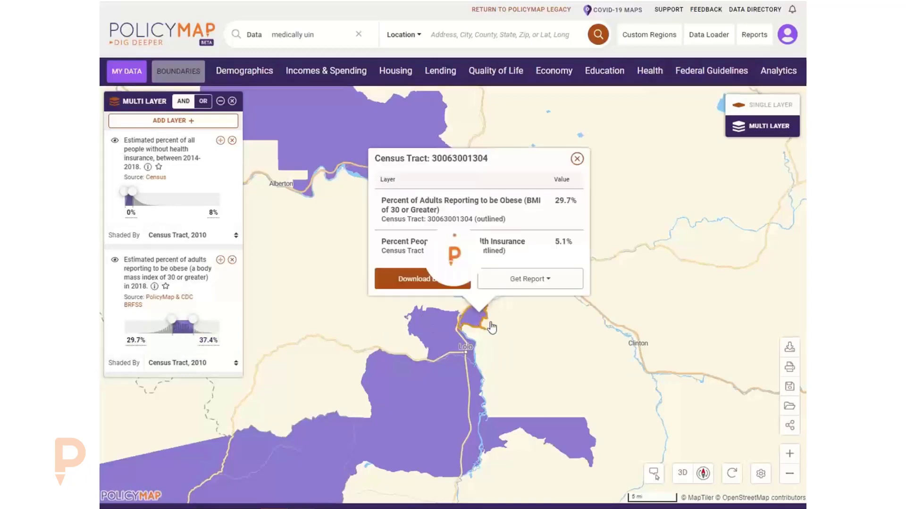
{"action": "left_click", "coordinate": [577, 158]}
{"action": "left_click", "coordinate": [233, 73]}
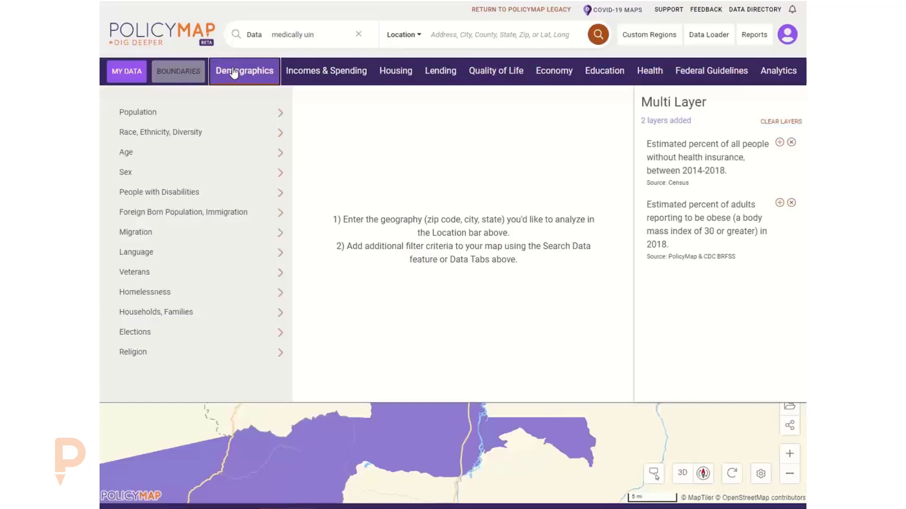
Add Race, Ethnicity, Diversity > Predominant Race/Ethnicity as a third layer.
{"action": "left_click", "coordinate": [237, 135]}
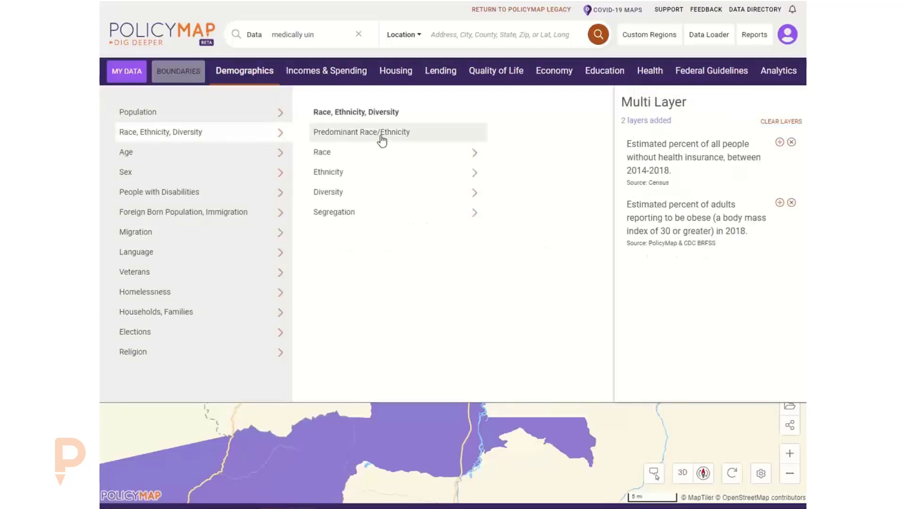
{"action": "left_click", "coordinate": [382, 137]}
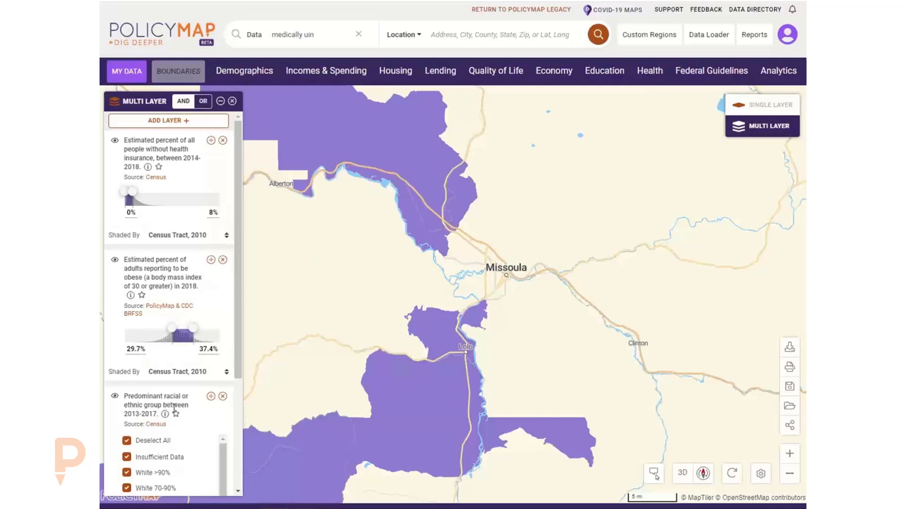
{"action": "scroll", "coordinate": [175, 409], "scroll_direction": "down", "scroll_amount": 6}
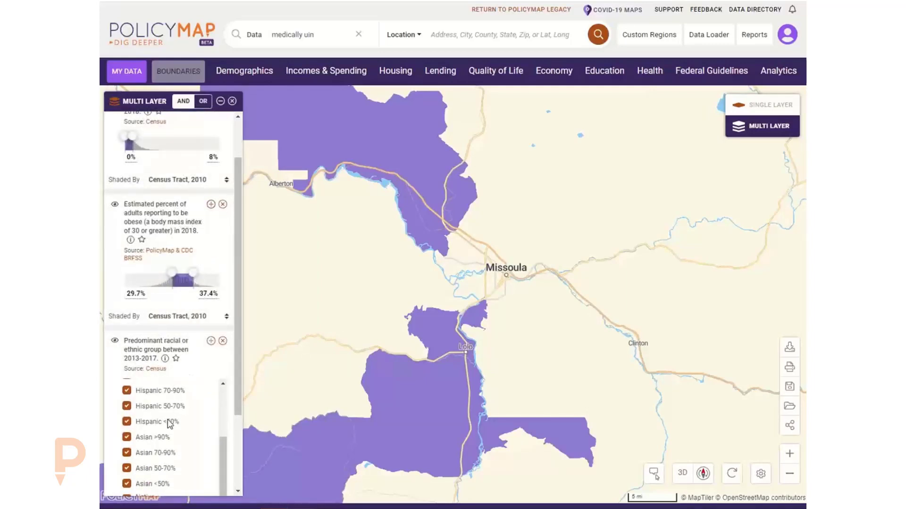
{"action": "scroll", "coordinate": [169, 423], "scroll_direction": "down", "scroll_amount": 2}
{"action": "scroll", "coordinate": [165, 439], "scroll_direction": "up", "scroll_amount": 6}
{"action": "scroll", "coordinate": [159, 391], "scroll_direction": "up", "scroll_amount": 2}
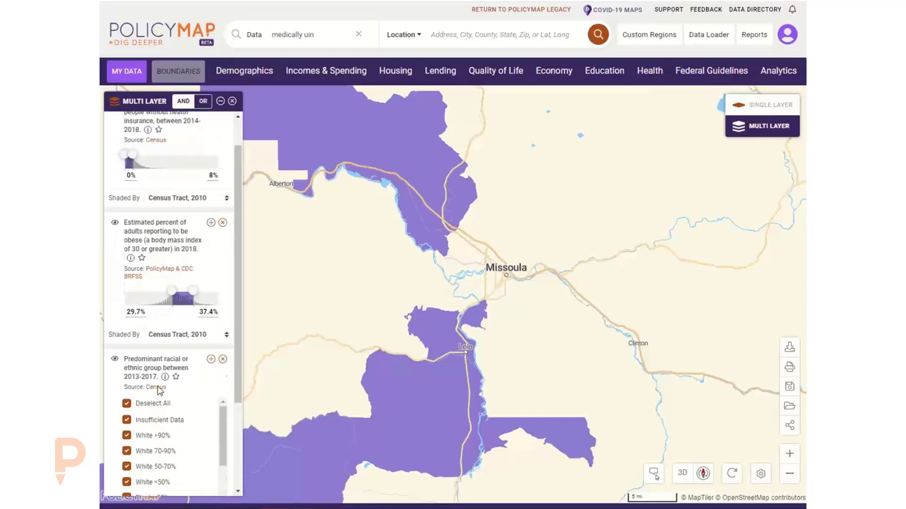
Deselect all categories, keep only Black >90%, 70-90% and 50-70%, and check a tract near Lolo.
{"action": "left_click", "coordinate": [126, 404]}
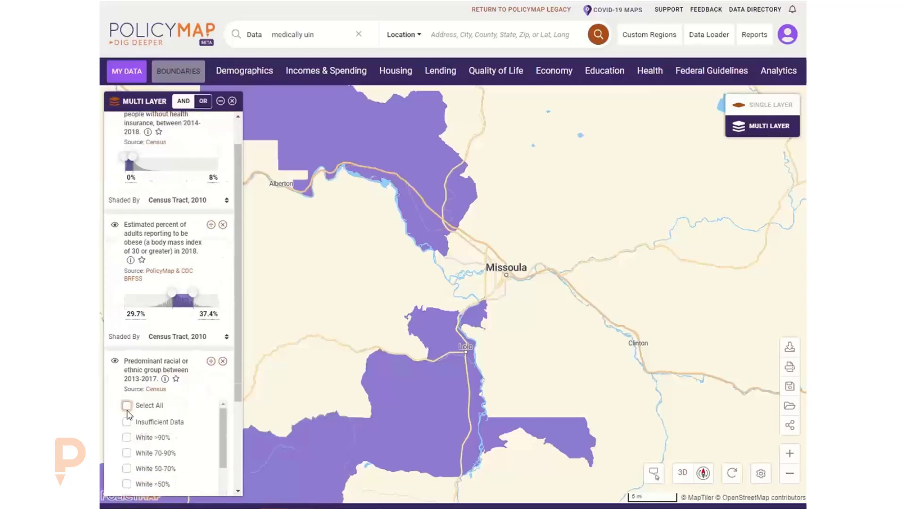
{"action": "scroll", "coordinate": [142, 413], "scroll_direction": "down", "scroll_amount": 3}
{"action": "left_click", "coordinate": [152, 427]}
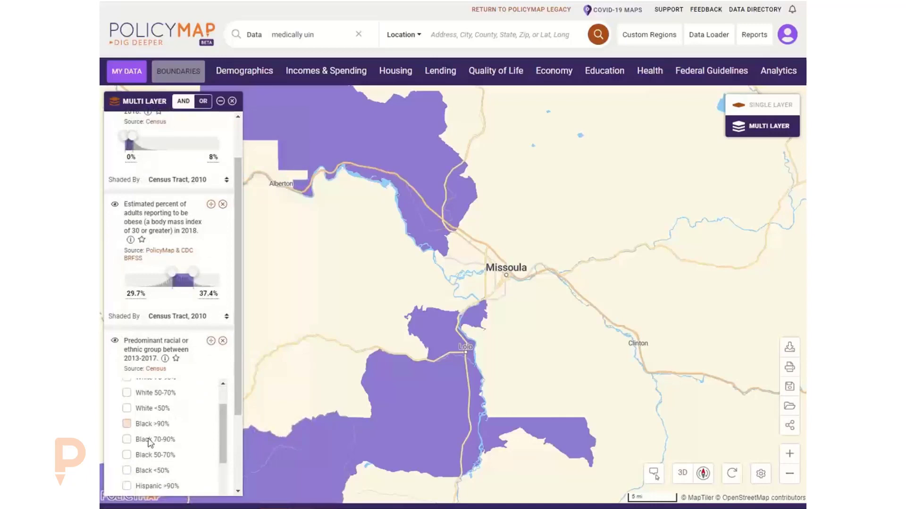
{"action": "left_click", "coordinate": [148, 439]}
{"action": "left_click", "coordinate": [150, 454]}
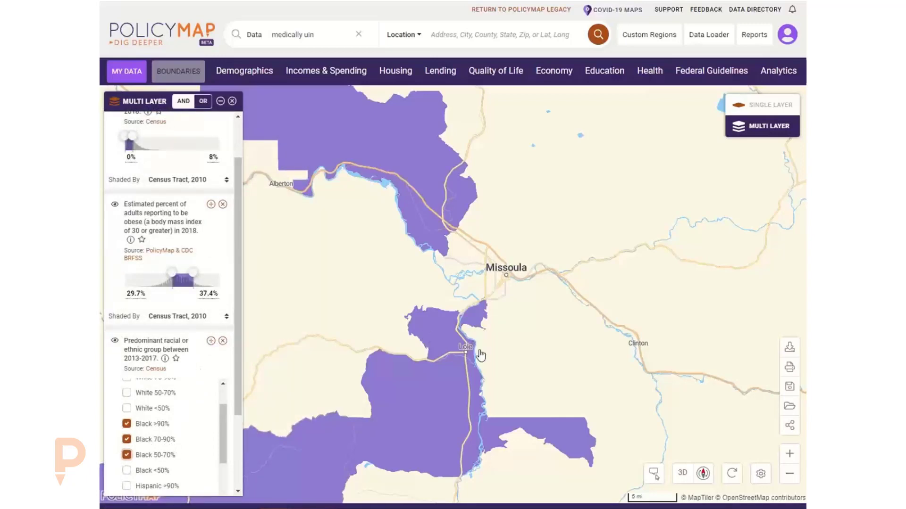
{"action": "left_click", "coordinate": [476, 323]}
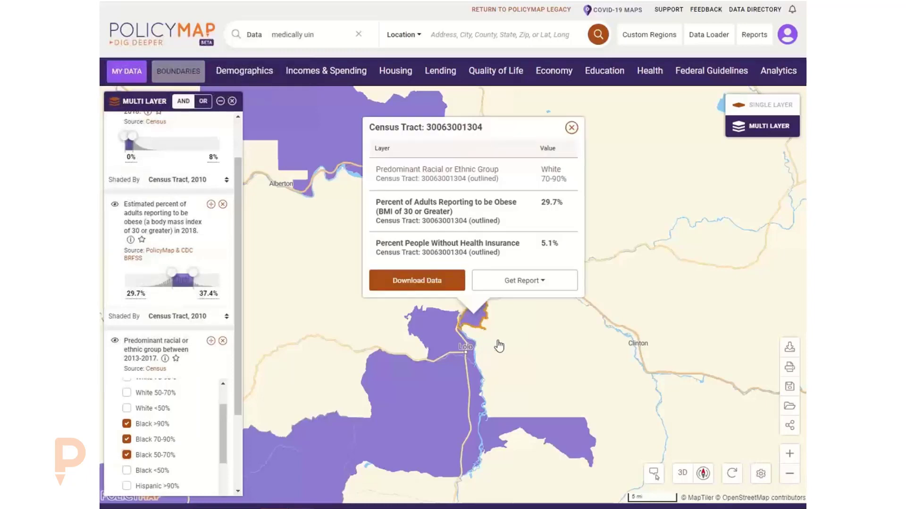
Remove the predominant race layer and add Race > American Indian and Alaskan Native percentage.
{"action": "left_click", "coordinate": [571, 128]}
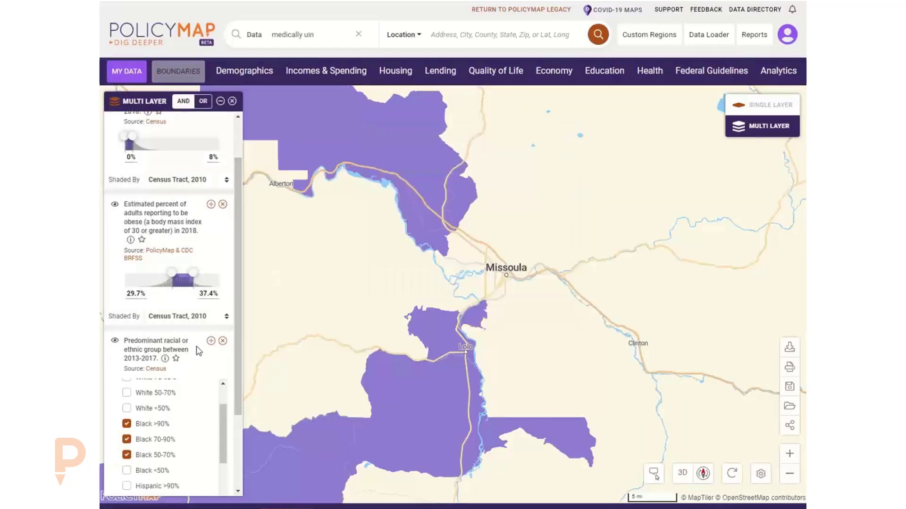
{"action": "left_click", "coordinate": [223, 341]}
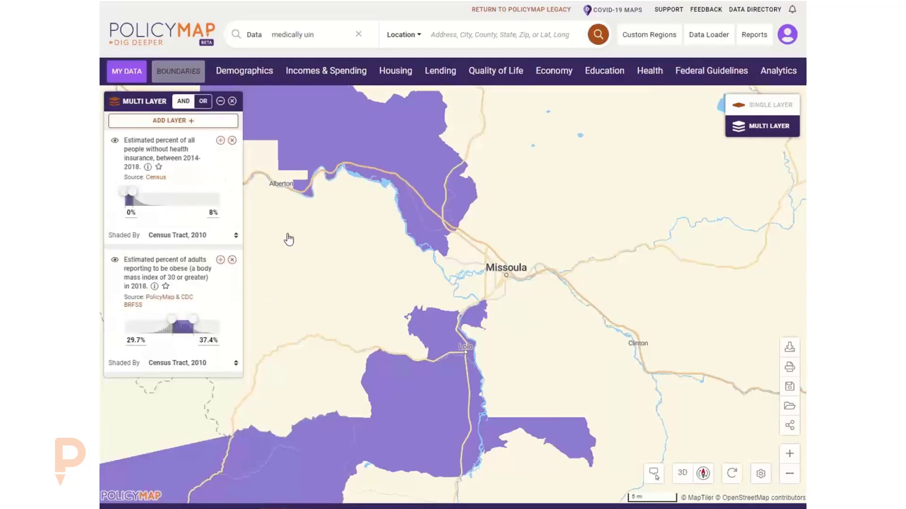
{"action": "left_click", "coordinate": [246, 74]}
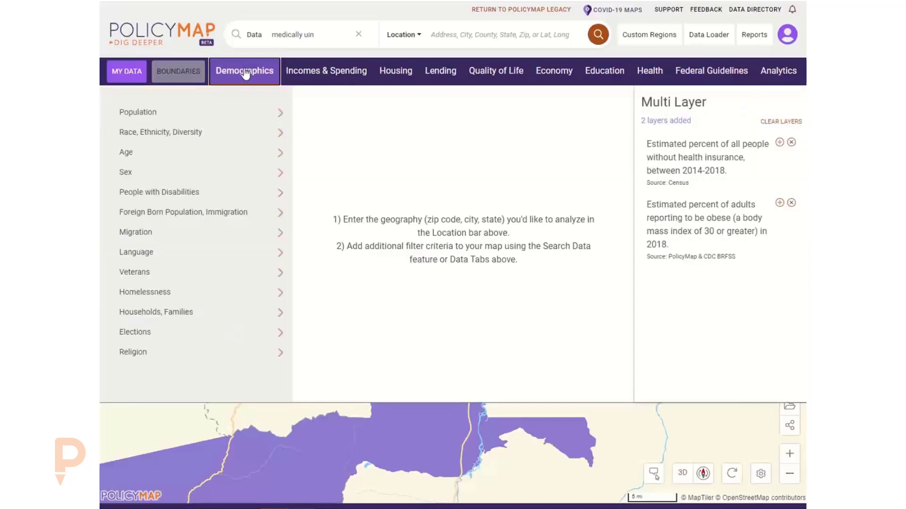
{"action": "left_click", "coordinate": [242, 137]}
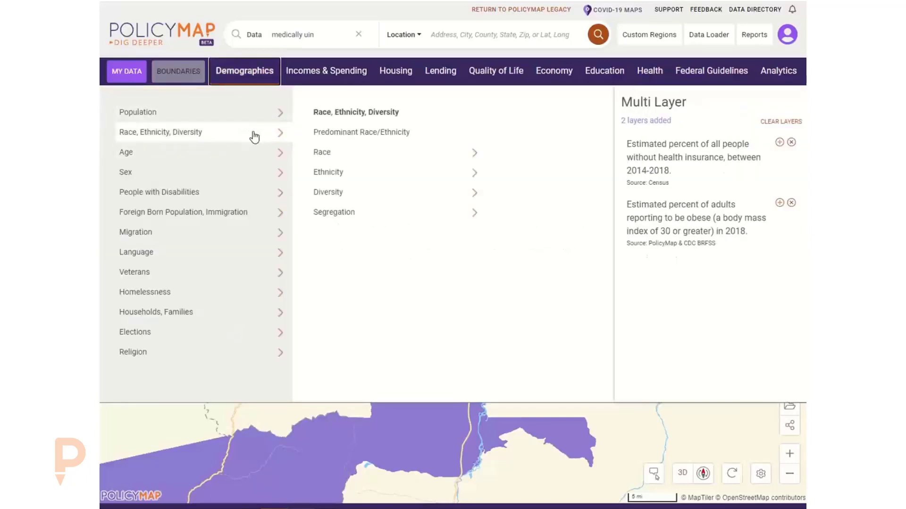
{"action": "left_click", "coordinate": [379, 157]}
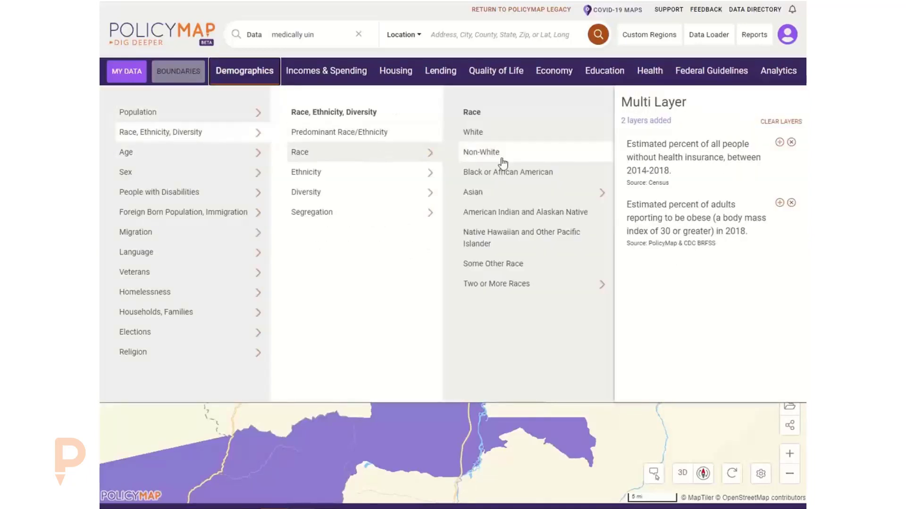
{"action": "left_click", "coordinate": [513, 197]}
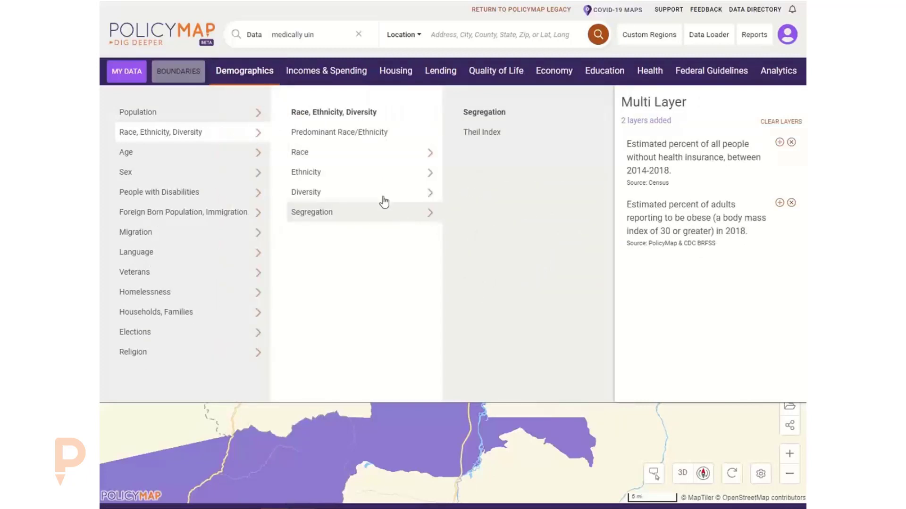
{"action": "left_click", "coordinate": [333, 150]}
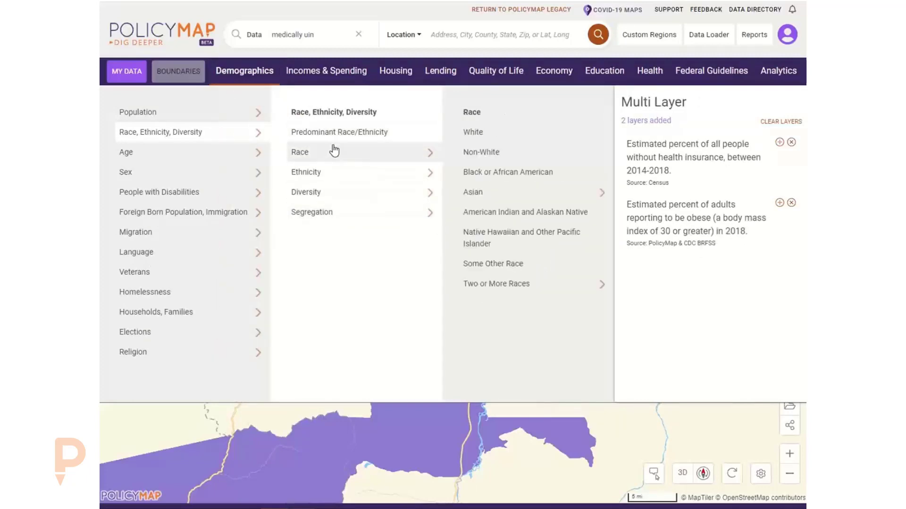
{"action": "left_click", "coordinate": [521, 213]}
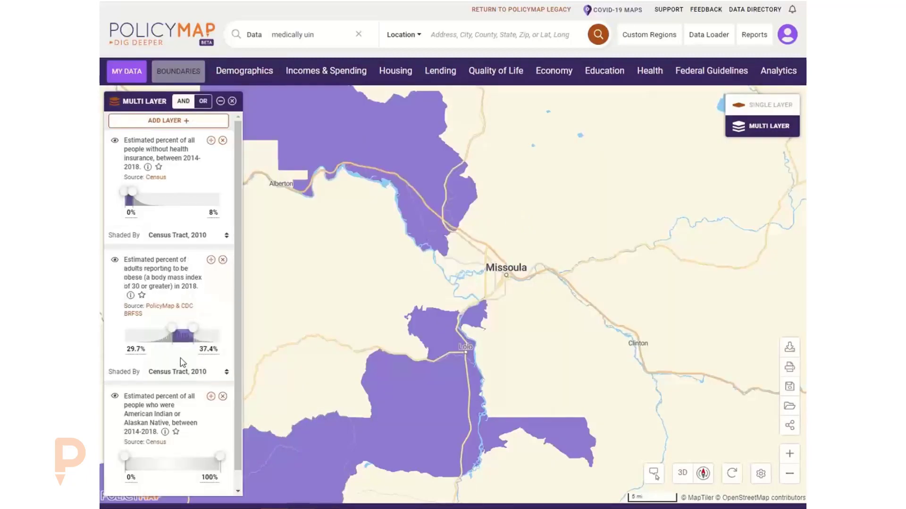
Cap the American Indian or Alaskan Native layer at 1% (0%–1%) and inspect a tract's combined values.
{"action": "scroll", "coordinate": [163, 413], "scroll_direction": "down", "scroll_amount": 1}
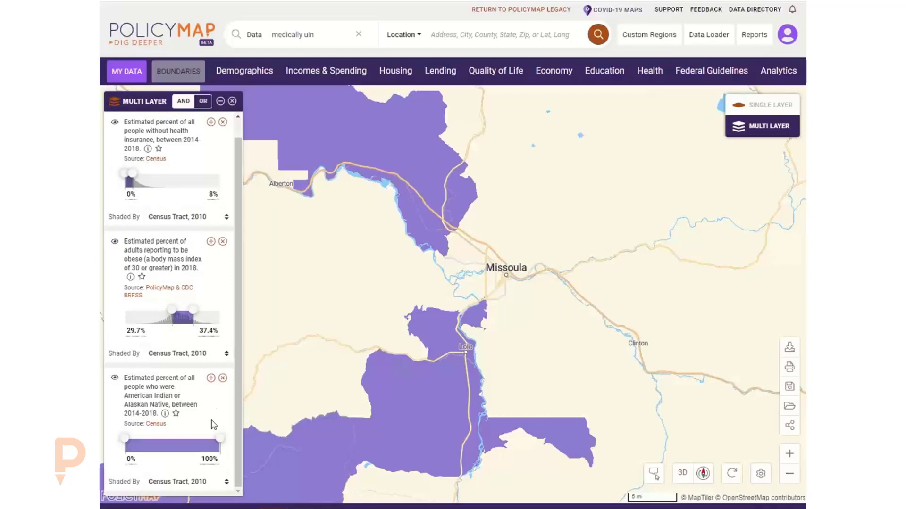
{"action": "left_click_drag", "start_coordinate": [221, 440], "coordinate": [128, 452]}
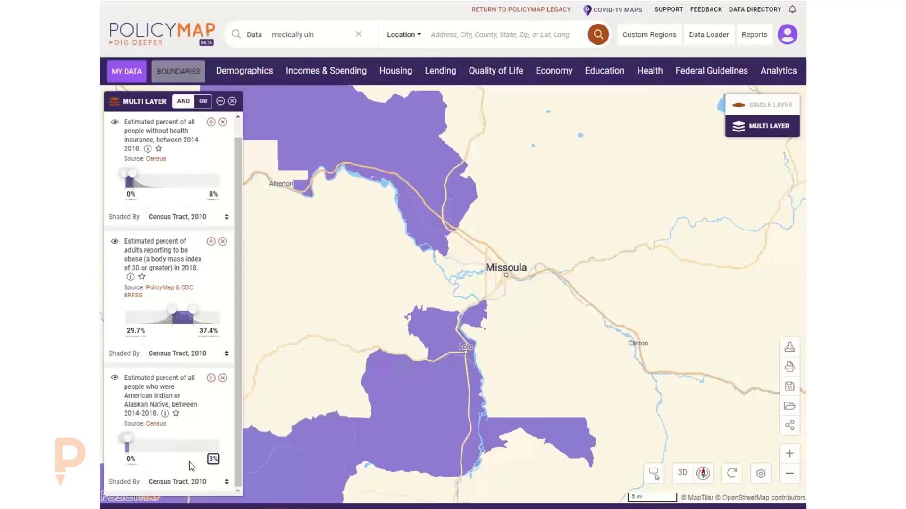
{"action": "left_click", "coordinate": [204, 460]}
{"action": "type", "text": "1"}
{"action": "key", "text": "Return"}
{"action": "left_click", "coordinate": [476, 321]}
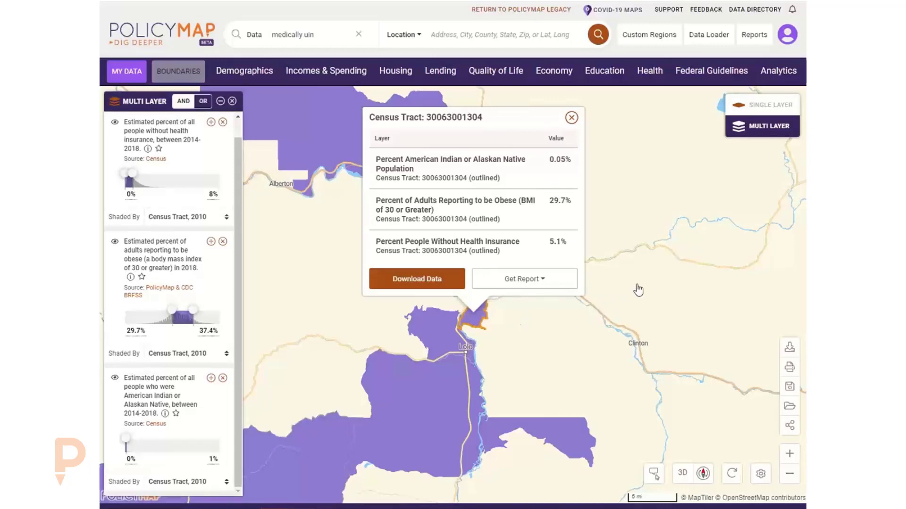
{"action": "left_click_drag", "start_coordinate": [638, 290], "coordinate": [533, 279]}
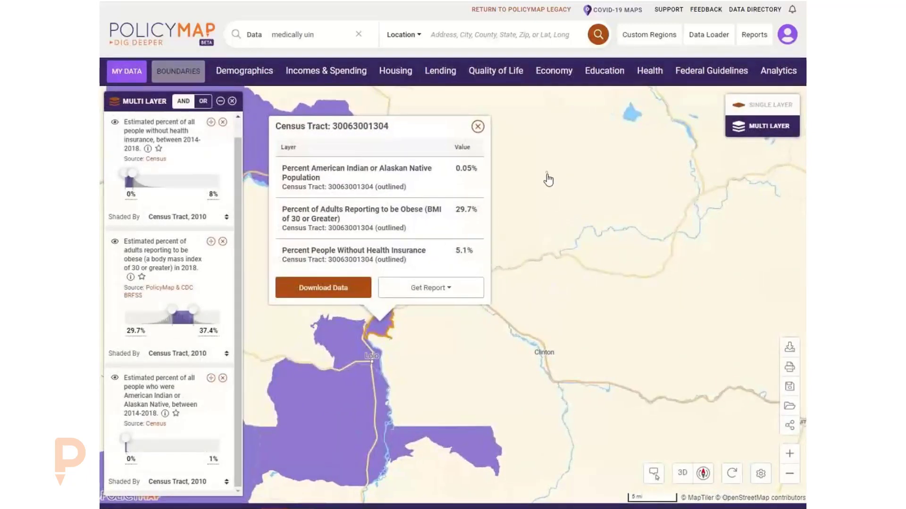
{"action": "left_click", "coordinate": [478, 128]}
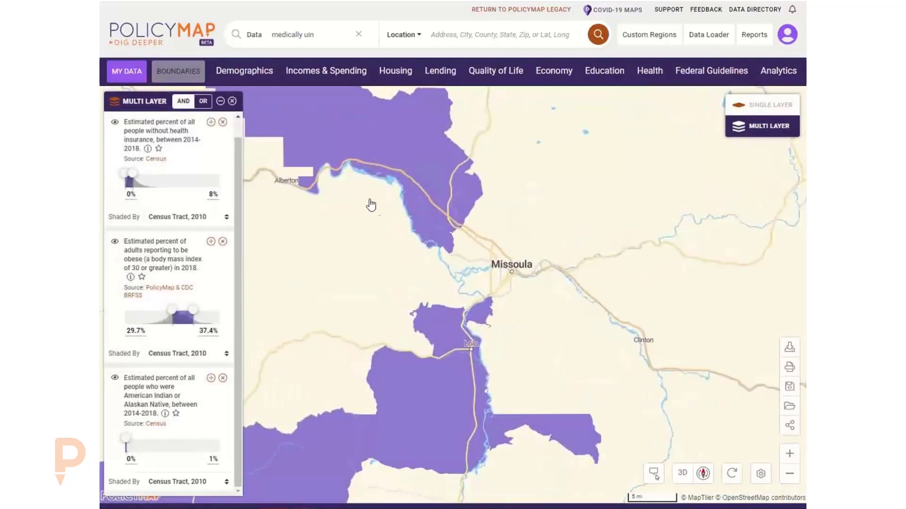
Pan the map north of Missoula toward Alberton and Saint Ignatius at the 5 mi zoom.
{"action": "left_click_drag", "start_coordinate": [370, 203], "coordinate": [439, 262]}
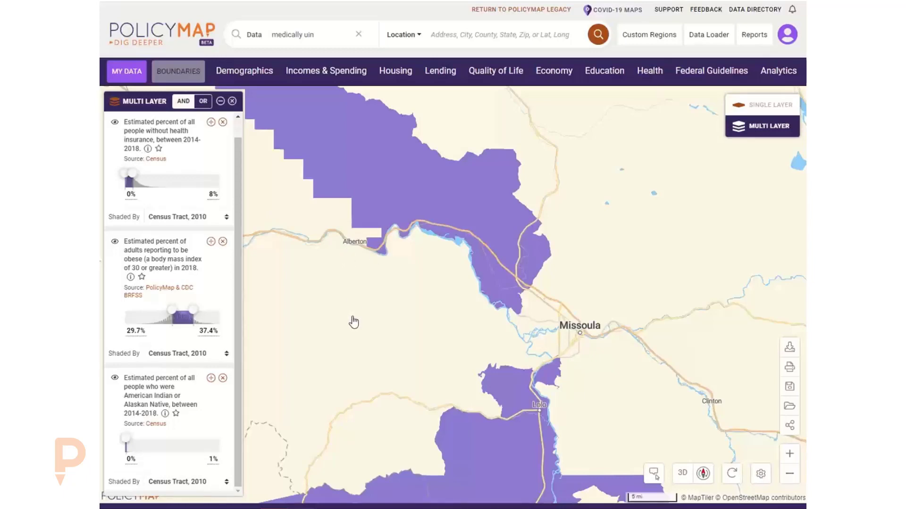
{"action": "left_click", "coordinate": [468, 38]}
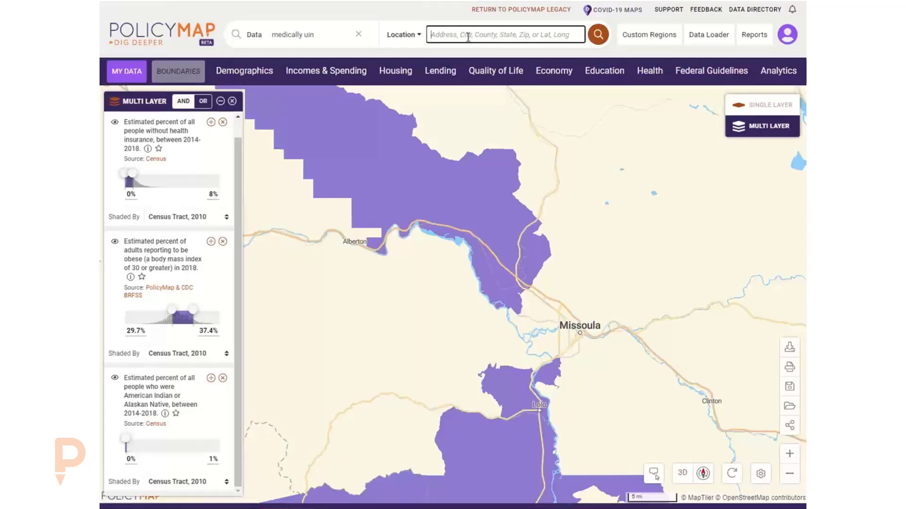
{"action": "left_click", "coordinate": [457, 127]}
{"action": "scroll", "coordinate": [491, 238], "scroll_direction": "down", "scroll_amount": 3}
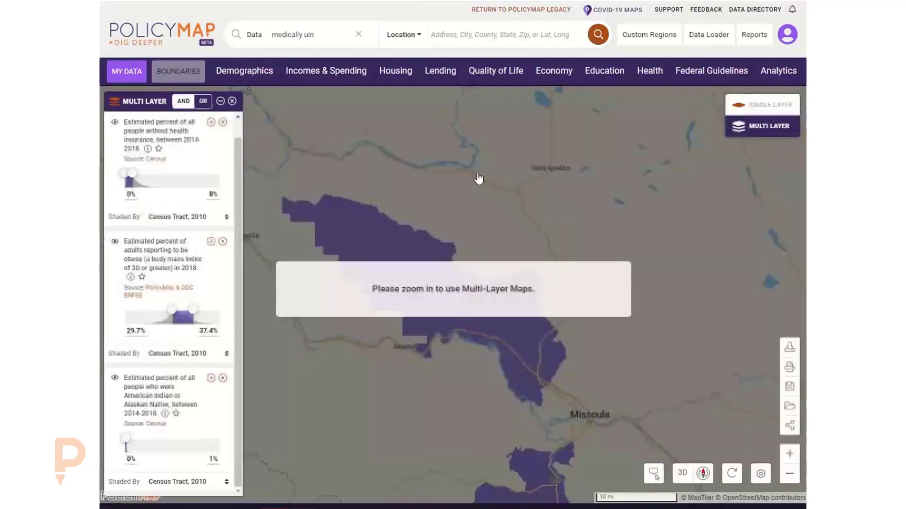
{"action": "scroll", "coordinate": [509, 222], "scroll_direction": "up", "scroll_amount": 3}
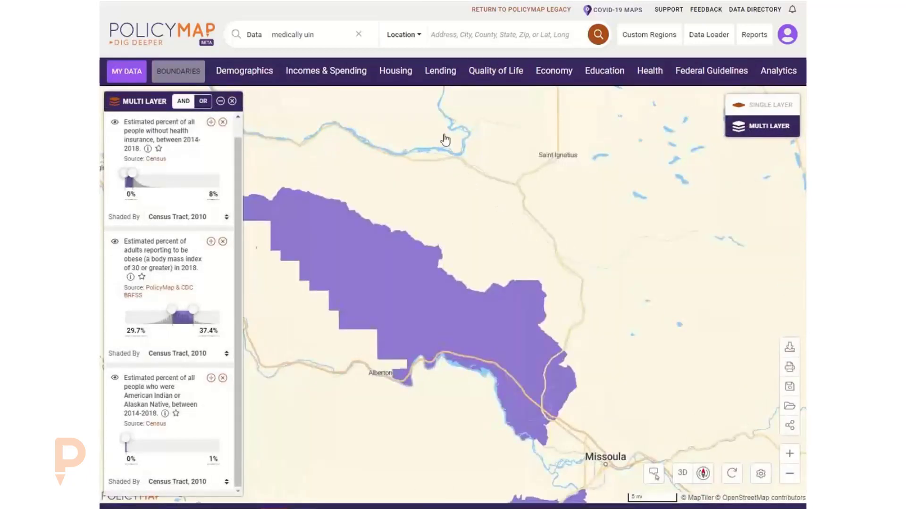
{"action": "left_click", "coordinate": [466, 32]}
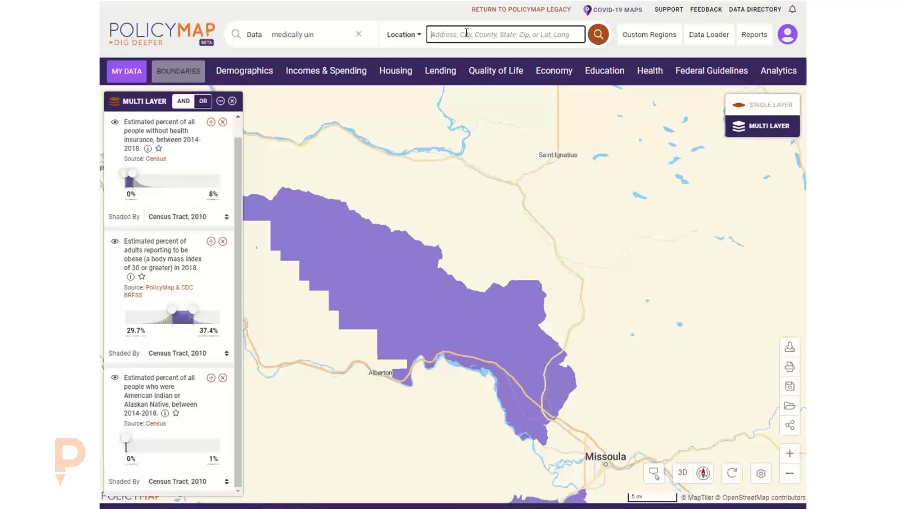
{"action": "type", "text": "59860"}
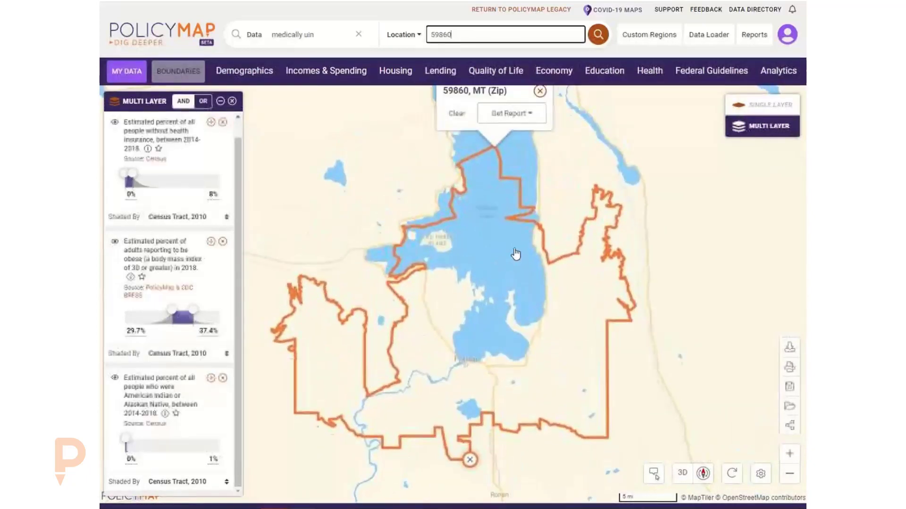
{"action": "left_click", "coordinate": [540, 99]}
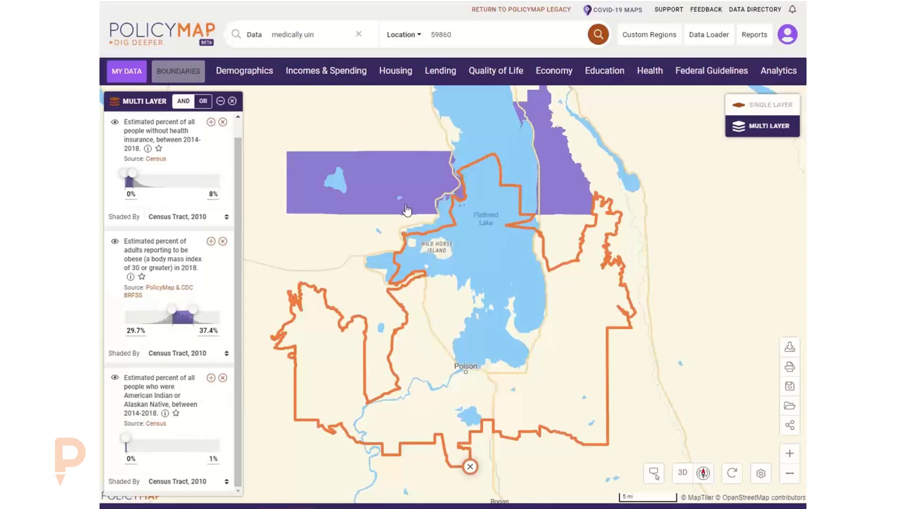
{"action": "left_click", "coordinate": [551, 201]}
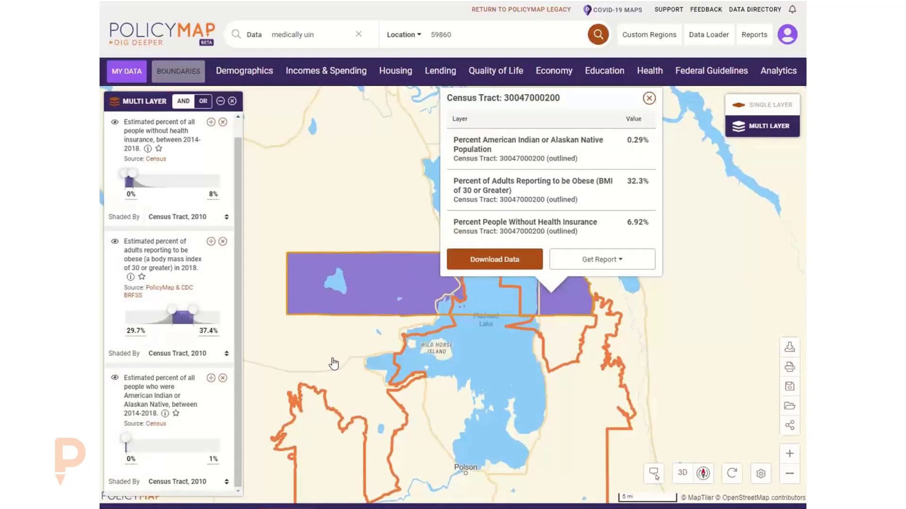
{"action": "left_click", "coordinate": [650, 98]}
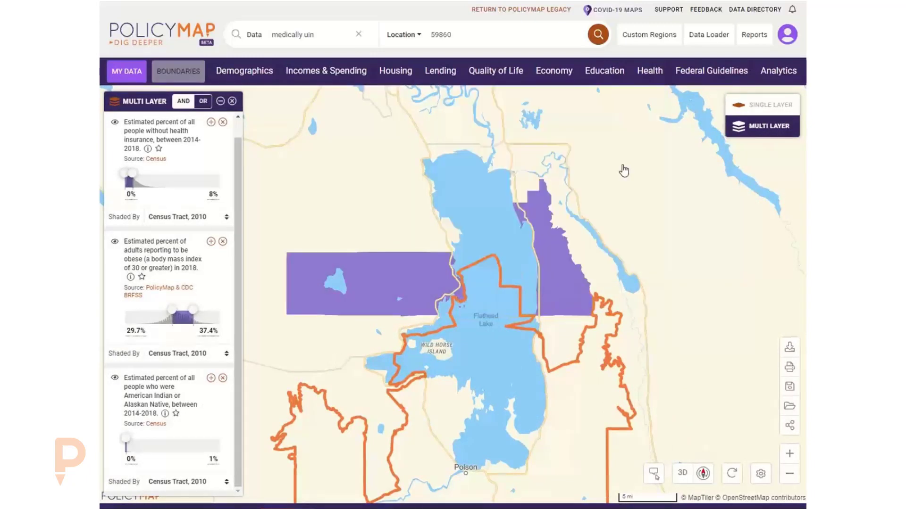
{"action": "left_click_drag", "start_coordinate": [481, 419], "coordinate": [492, 314]}
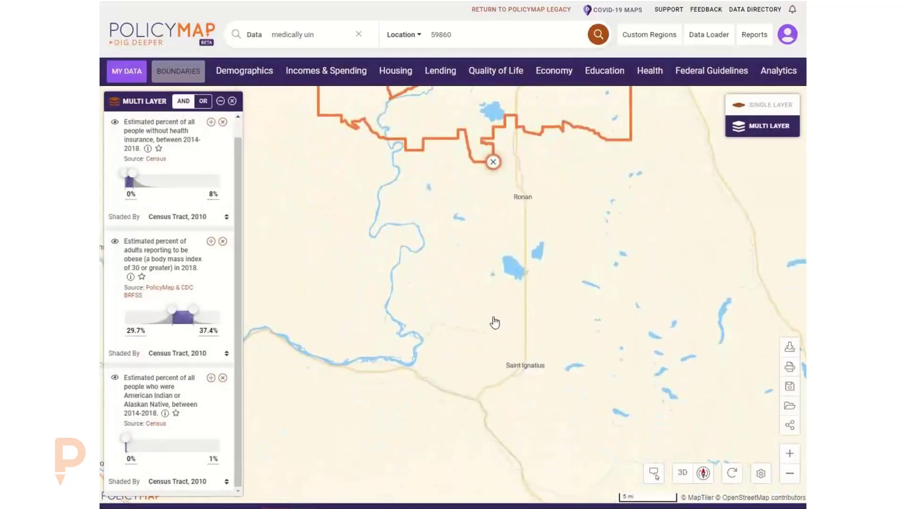
{"action": "left_click_drag", "start_coordinate": [550, 196], "coordinate": [544, 275]}
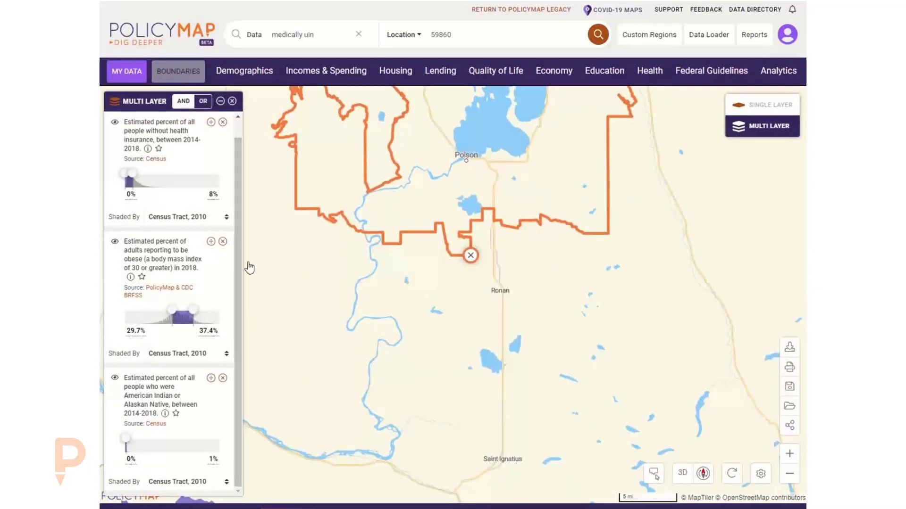
{"action": "left_click", "coordinate": [495, 281]}
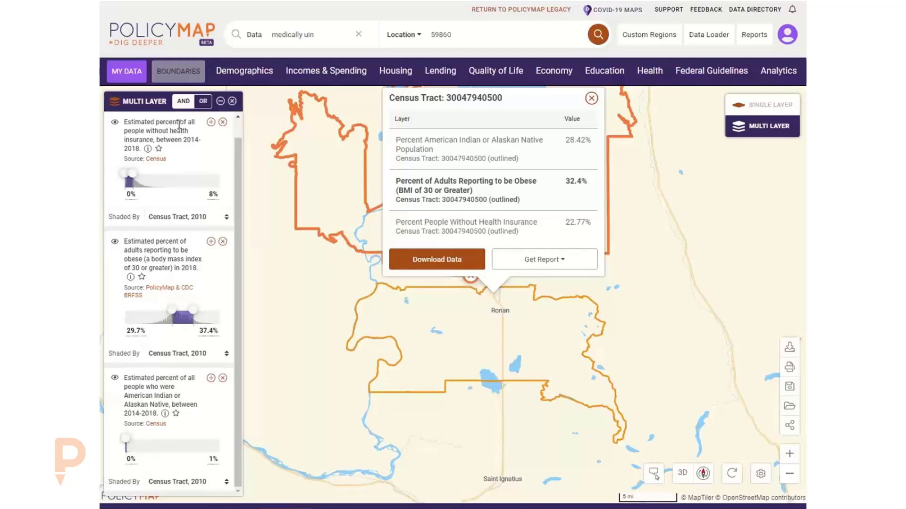
Show tracts matching any of the three ranges and set the uninsured upper limit to 20%.
{"action": "left_click", "coordinate": [203, 101]}
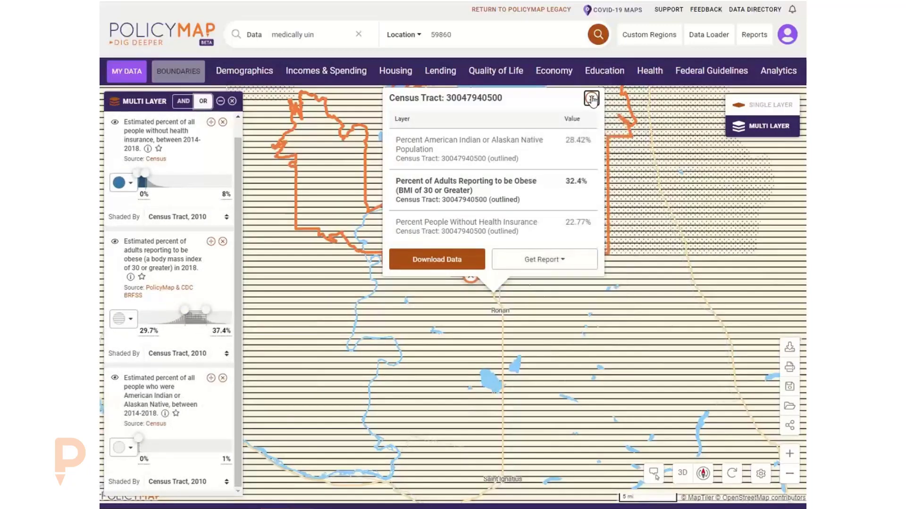
{"action": "left_click", "coordinate": [592, 99]}
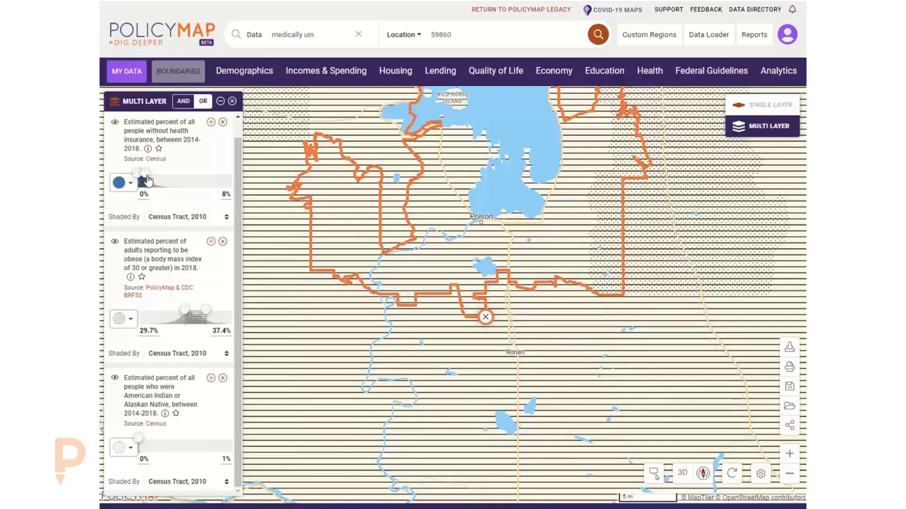
{"action": "mouse_move", "coordinate": [147, 180]}
{"action": "left_mouse_down"}
{"action": "mouse_move", "coordinate": [187, 181]}
{"action": "mouse_move", "coordinate": [152, 181]}
{"action": "left_mouse_up"}
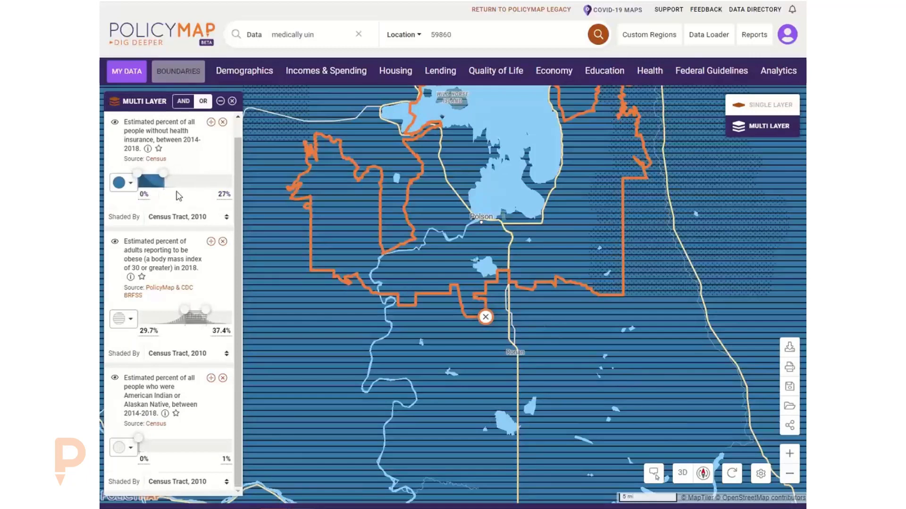
{"action": "left_click", "coordinate": [223, 194]}
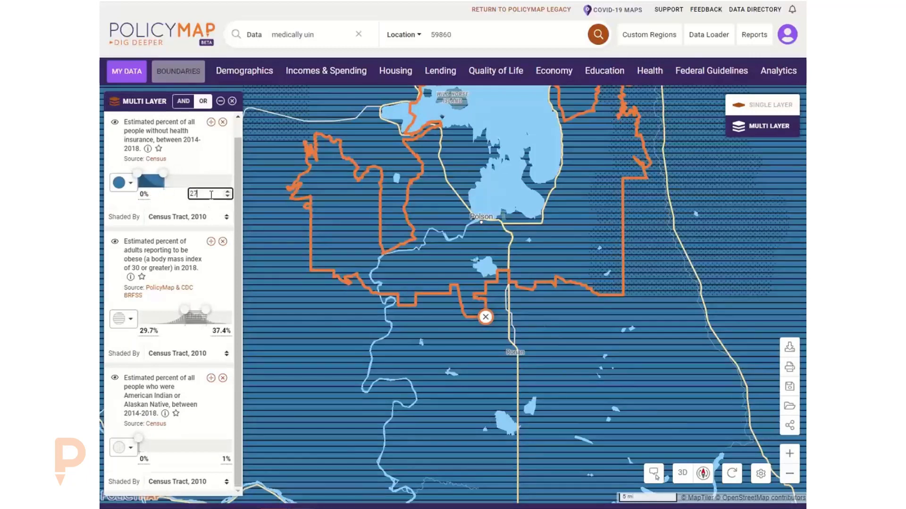
{"action": "key", "text": "Return"}
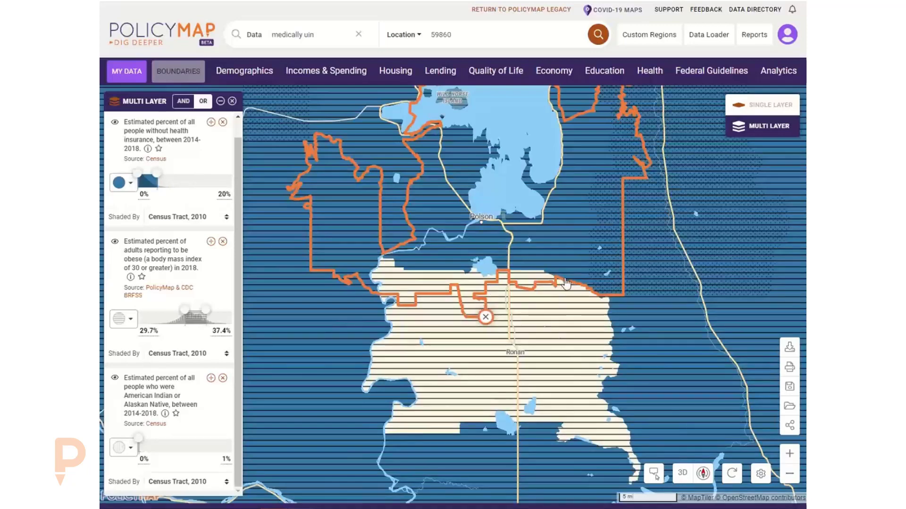
{"action": "left_click_drag", "start_coordinate": [558, 304], "coordinate": [487, 301]}
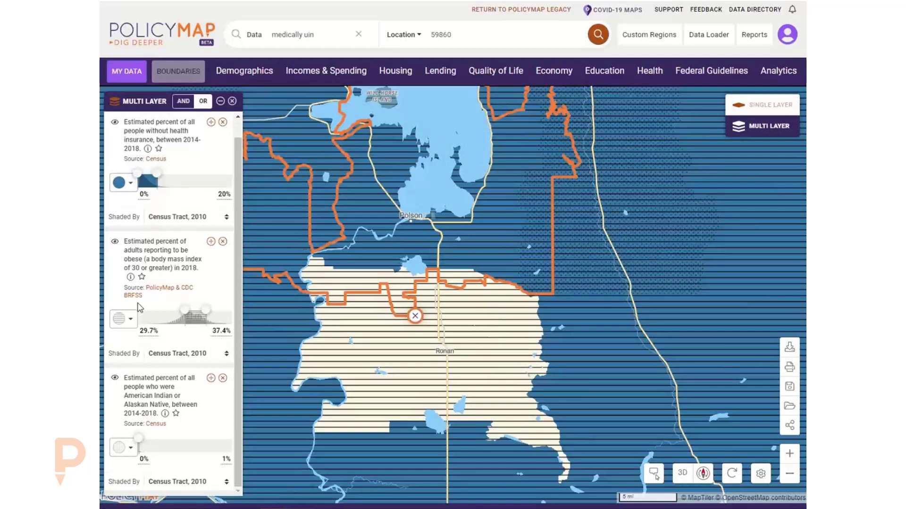
Give the obesity layer a diagonal hatch and set its range from 30% to the maximum.
{"action": "left_click", "coordinate": [125, 320]}
{"action": "left_click", "coordinate": [135, 351]}
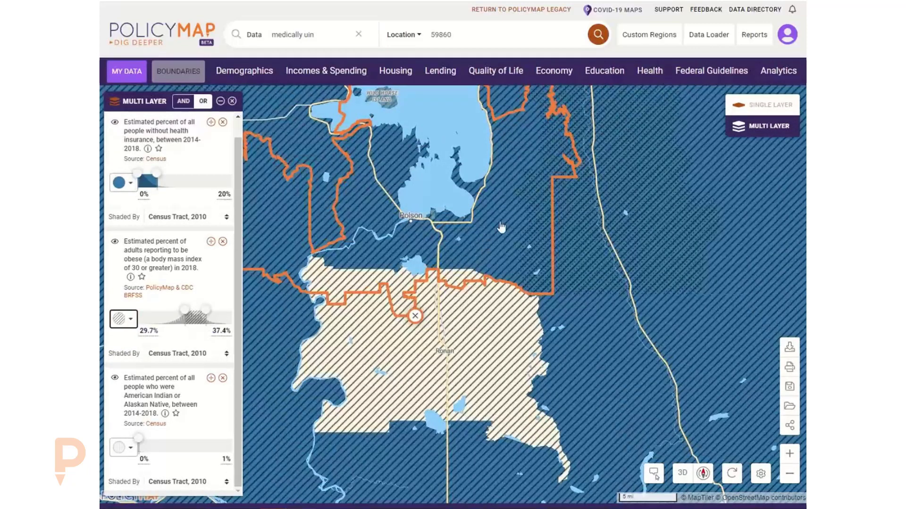
{"action": "left_click", "coordinate": [150, 331]}
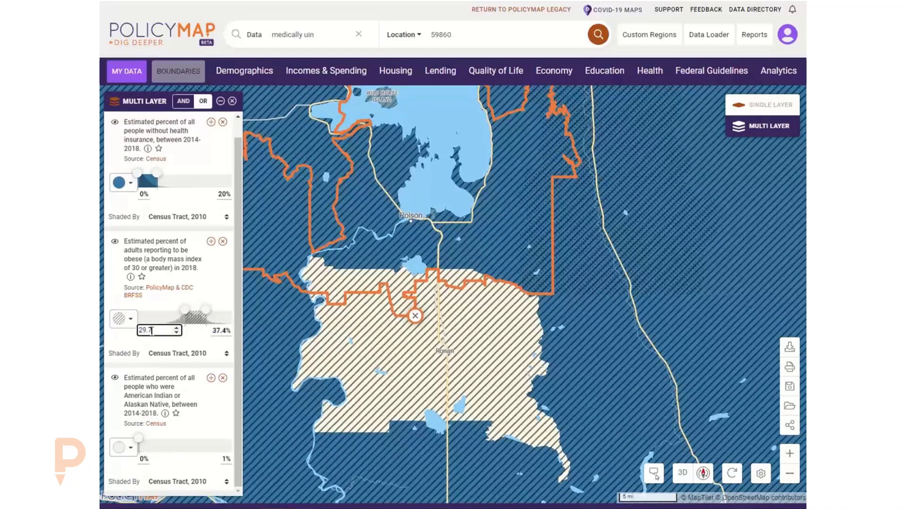
{"action": "left_click_drag", "start_coordinate": [152, 334], "coordinate": [126, 336]}
{"action": "left_click", "coordinate": [215, 332]}
{"action": "left_click_drag", "start_coordinate": [217, 331], "coordinate": [180, 335]}
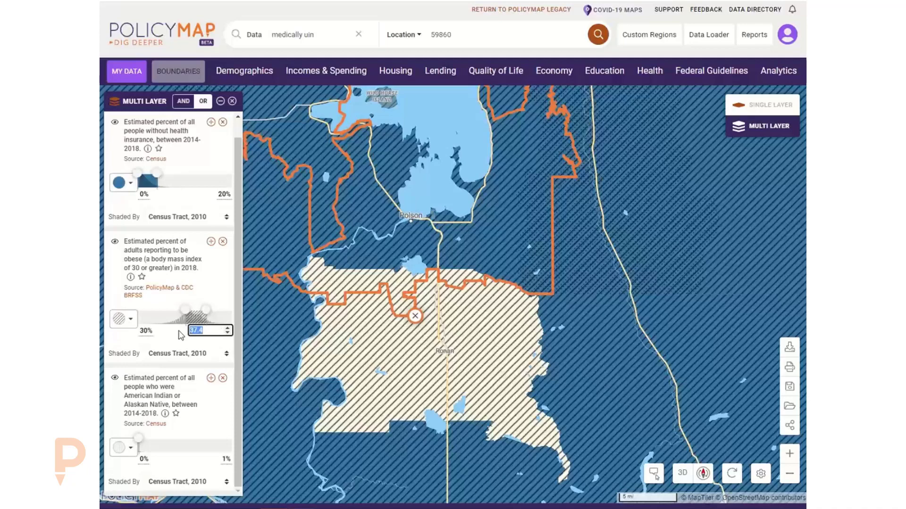
{"action": "type", "text": "100"}
{"action": "left_click", "coordinate": [205, 291]}
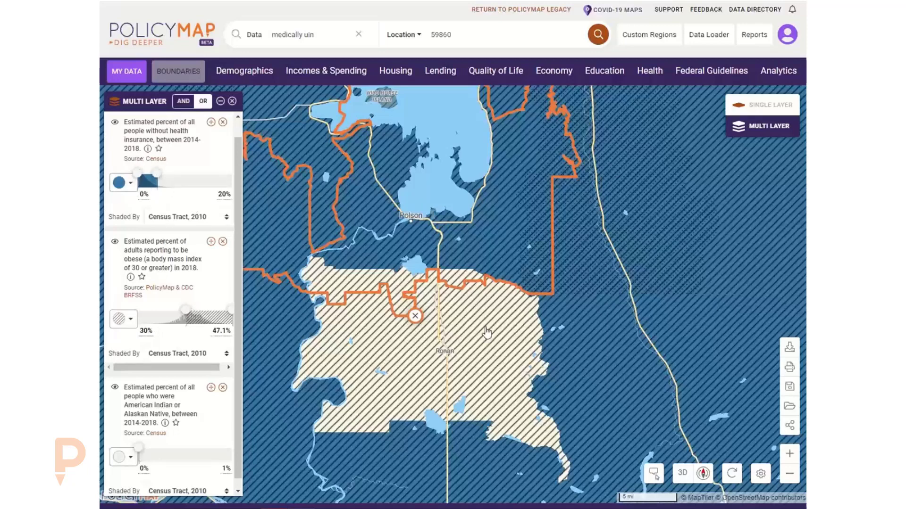
Set the uninsured layer's range to 15%–100%.
{"action": "left_click_drag", "start_coordinate": [157, 175], "coordinate": [234, 176]}
{"action": "left_click_drag", "start_coordinate": [140, 176], "coordinate": [151, 175]}
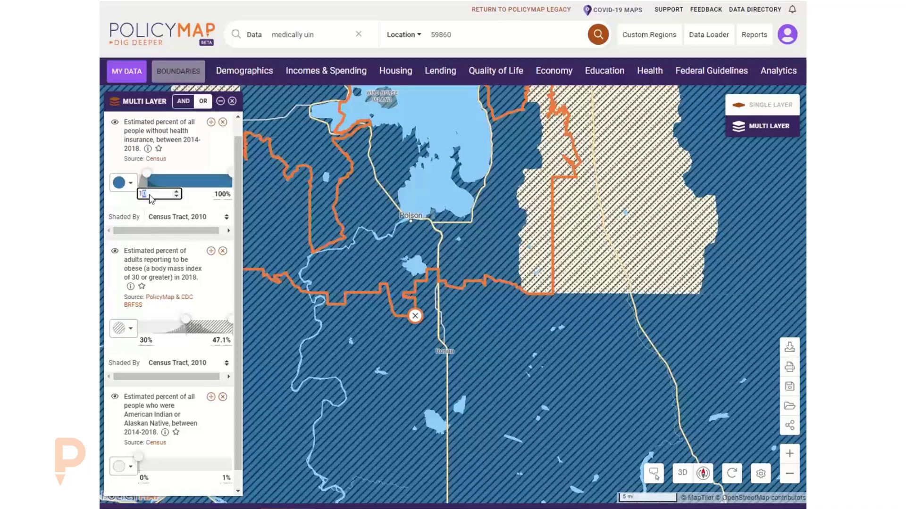
{"action": "left_click_drag", "start_coordinate": [150, 195], "coordinate": [129, 195]}
{"action": "type", "text": "15"}
{"action": "left_click", "coordinate": [189, 161]}
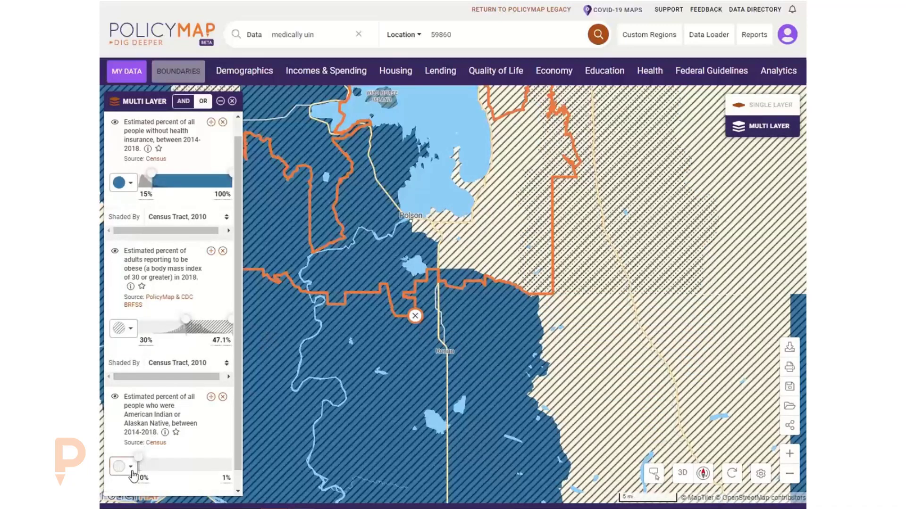
Set the American Indian or Alaska Native range to 10%–100%.
{"action": "scroll", "coordinate": [156, 465], "scroll_direction": "down", "scroll_amount": 1}
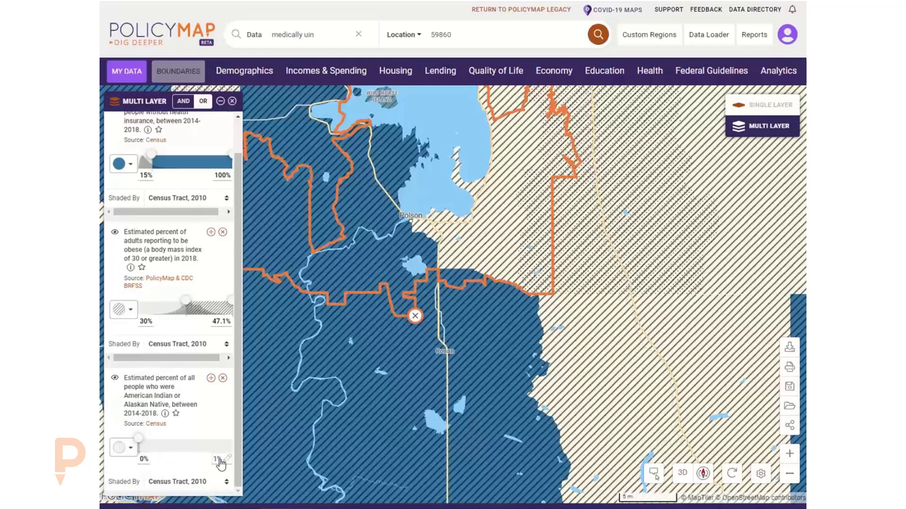
{"action": "left_click_drag", "start_coordinate": [139, 439], "coordinate": [240, 439]}
{"action": "left_click", "coordinate": [144, 458]}
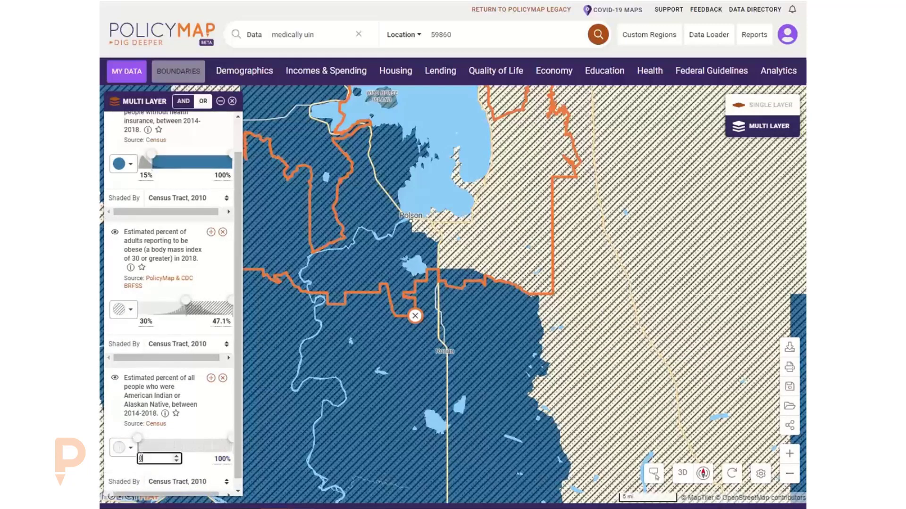
{"action": "type", "text": "10"}
{"action": "left_click", "coordinate": [202, 428]}
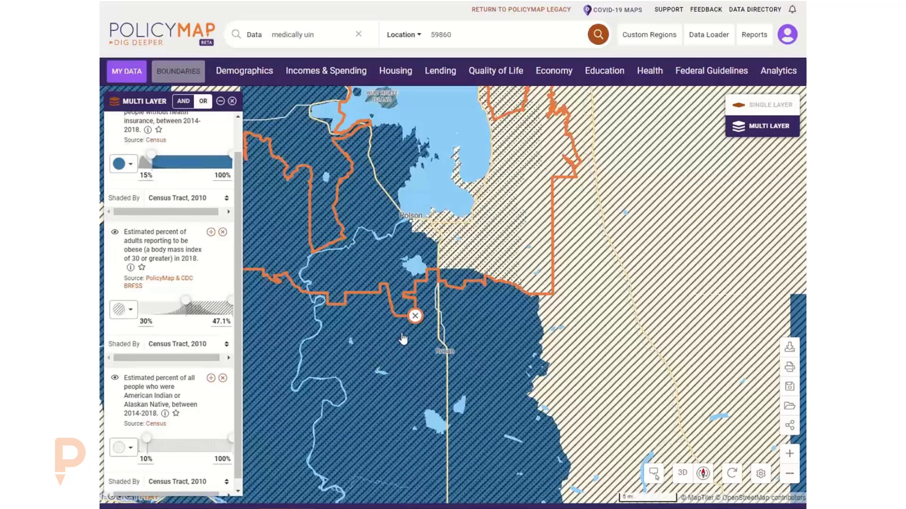
Inspect the layer values for the Ronan tract and a neighbouring tract, then show more of Flathead Lake.
{"action": "left_click_drag", "start_coordinate": [400, 343], "coordinate": [421, 323]}
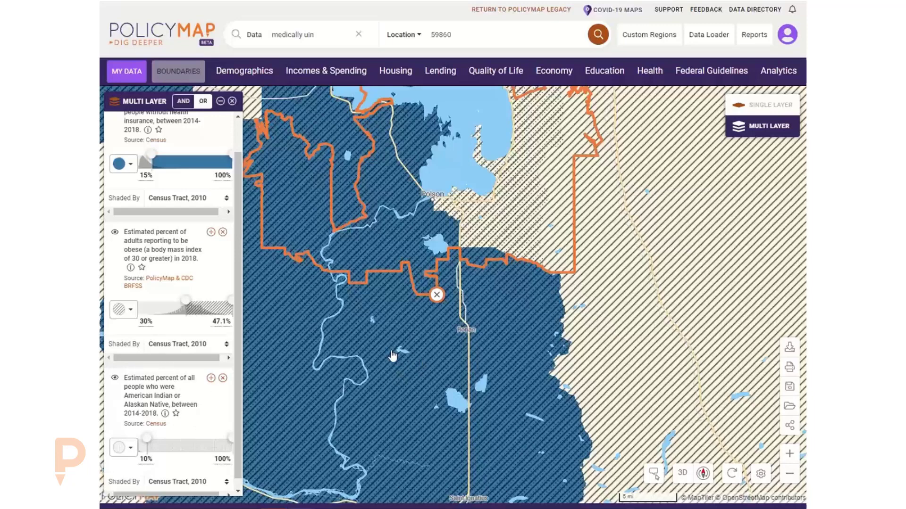
{"action": "left_click", "coordinate": [482, 334]}
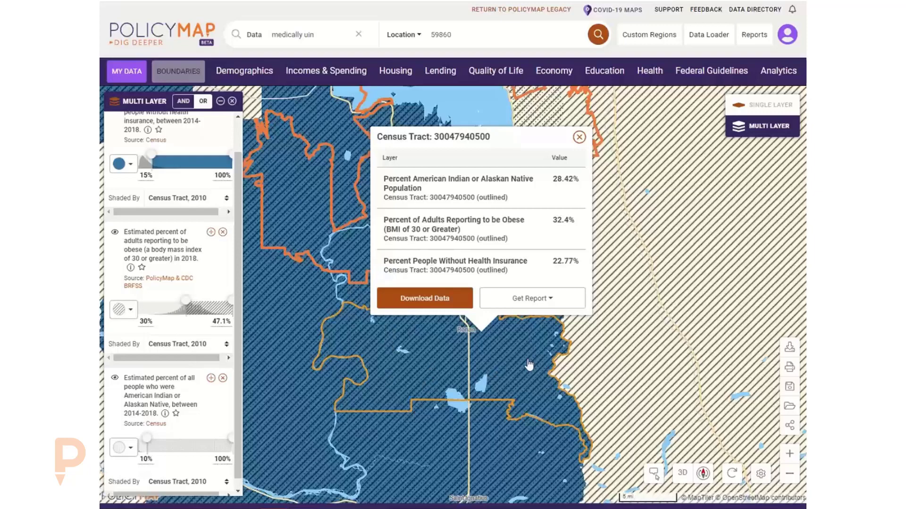
{"action": "left_click", "coordinate": [596, 344]}
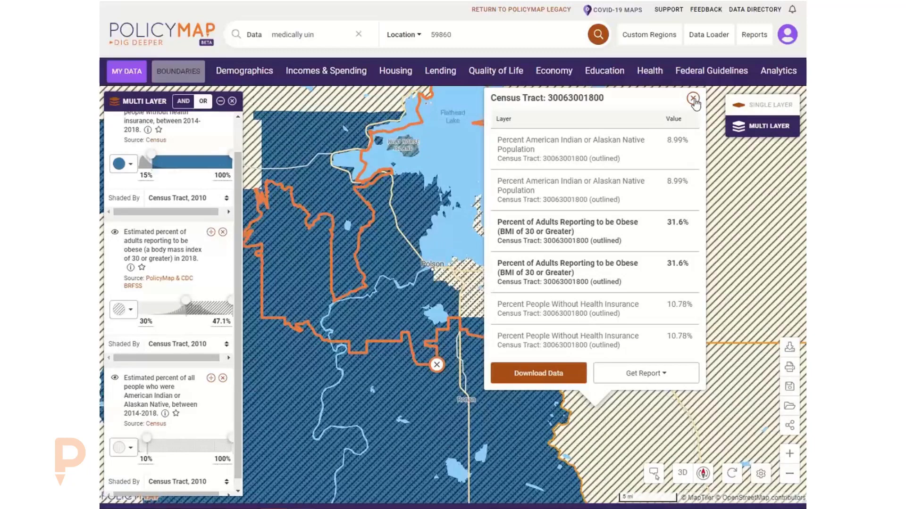
{"action": "left_click", "coordinate": [693, 99]}
{"action": "left_click_drag", "start_coordinate": [515, 355], "coordinate": [547, 378]}
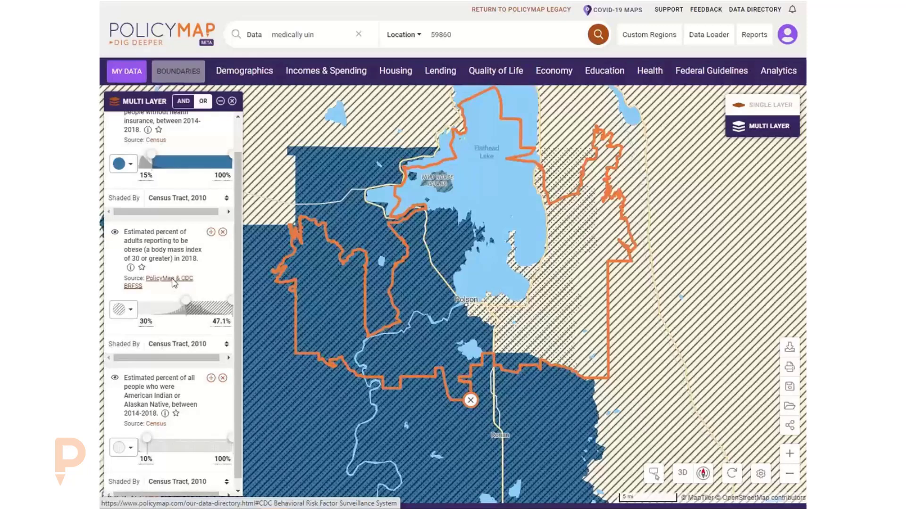
Follow the obesity 'PolicyMap & CDC BRFSS' source to the CDC Annual Survey Data page, reloading after an error.
{"action": "left_click", "coordinate": [172, 280]}
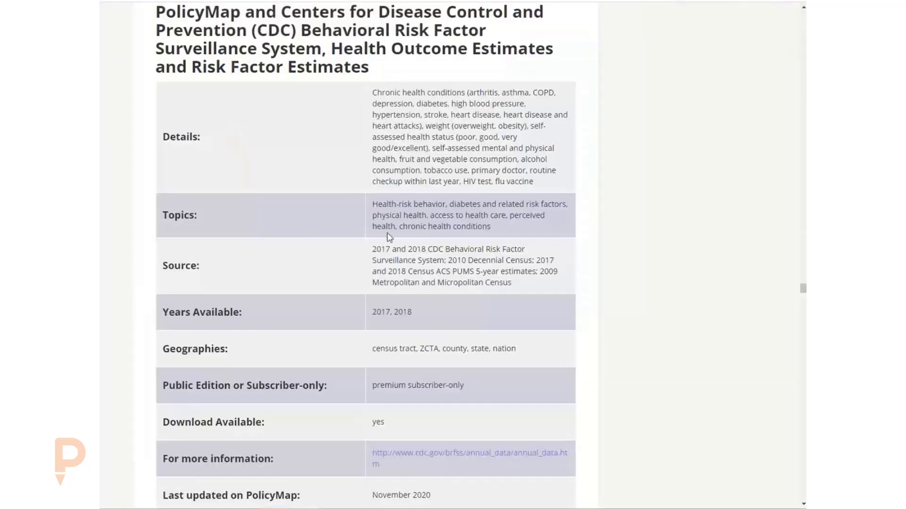
{"action": "scroll", "coordinate": [390, 238], "scroll_direction": "down", "scroll_amount": 2}
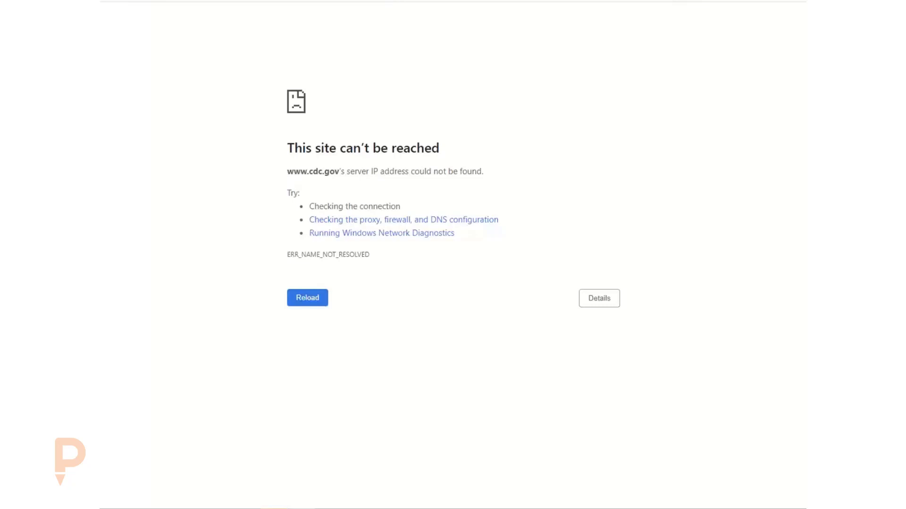
{"action": "key", "text": "Return"}
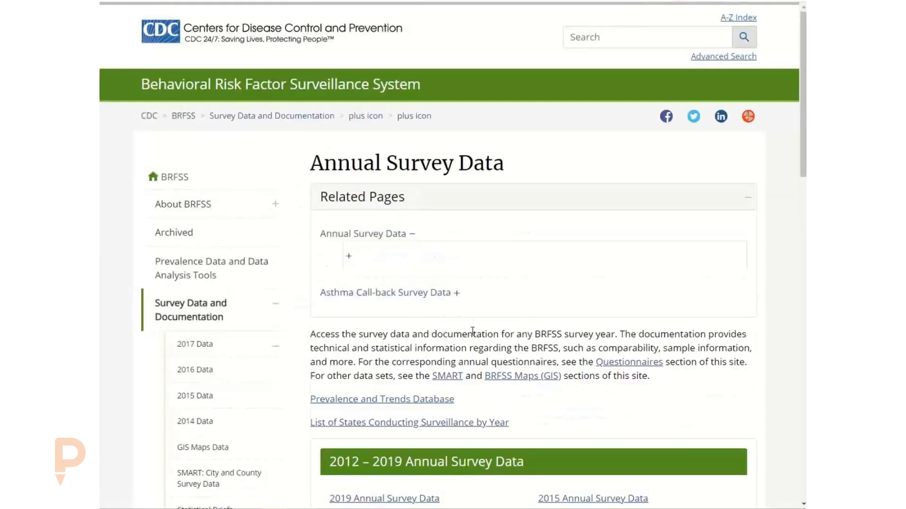
Switch the filtered Flathead map to the PolicyMap Legacy view.
{"action": "scroll", "coordinate": [474, 332], "scroll_direction": "down", "scroll_amount": 3}
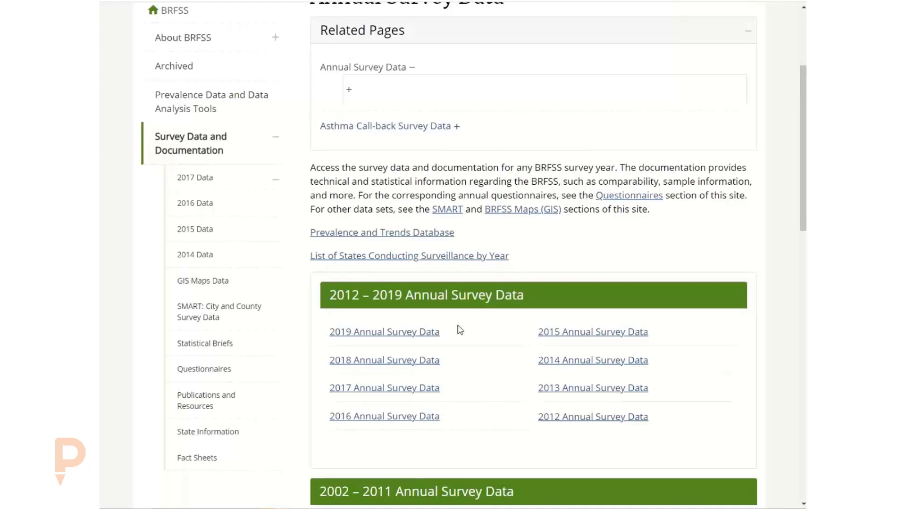
{"action": "scroll", "coordinate": [464, 324], "scroll_direction": "up", "scroll_amount": 4}
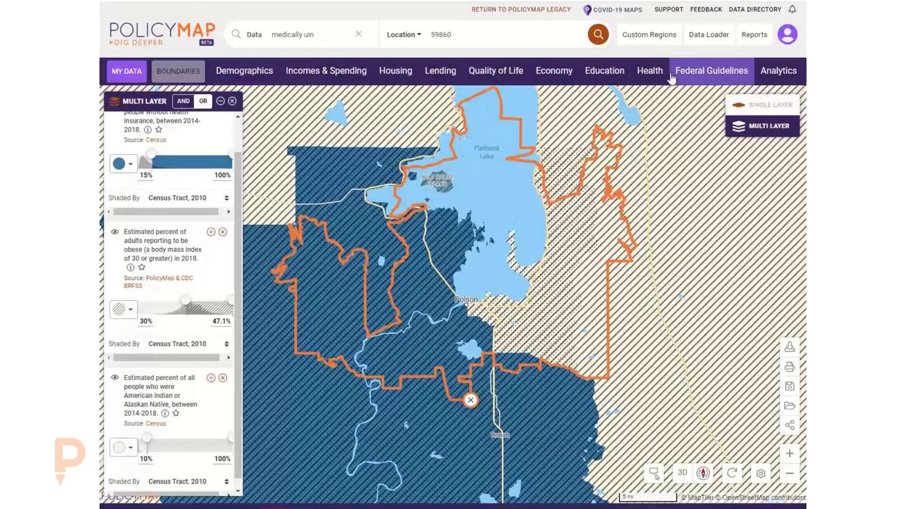
{"action": "left_click", "coordinate": [518, 10]}
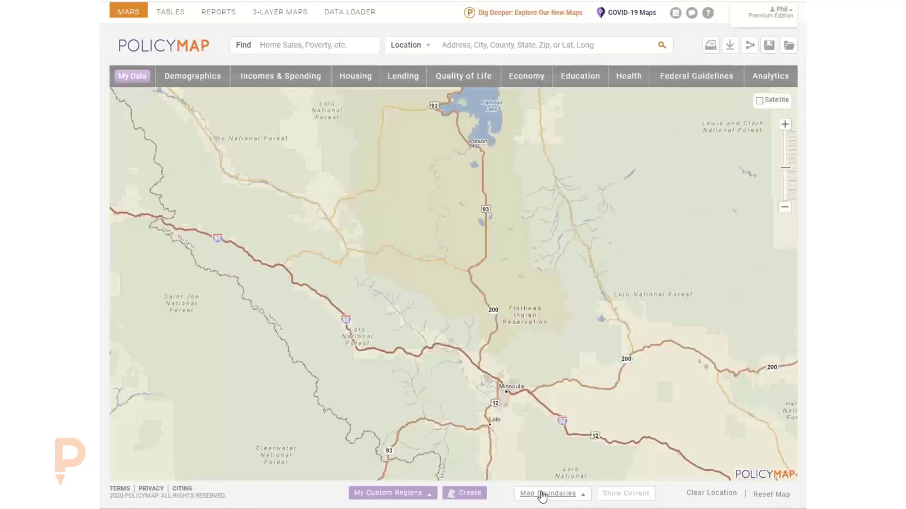
Turn on the Indian Areas national boundary overlay and center the Flathead Reservation.
{"action": "left_click", "coordinate": [542, 494]}
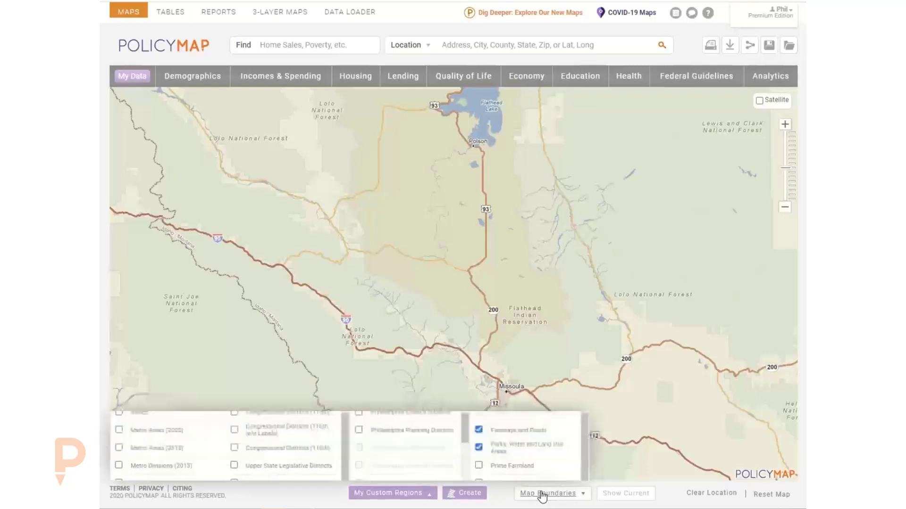
{"action": "scroll", "coordinate": [296, 433], "scroll_direction": "down", "scroll_amount": 2}
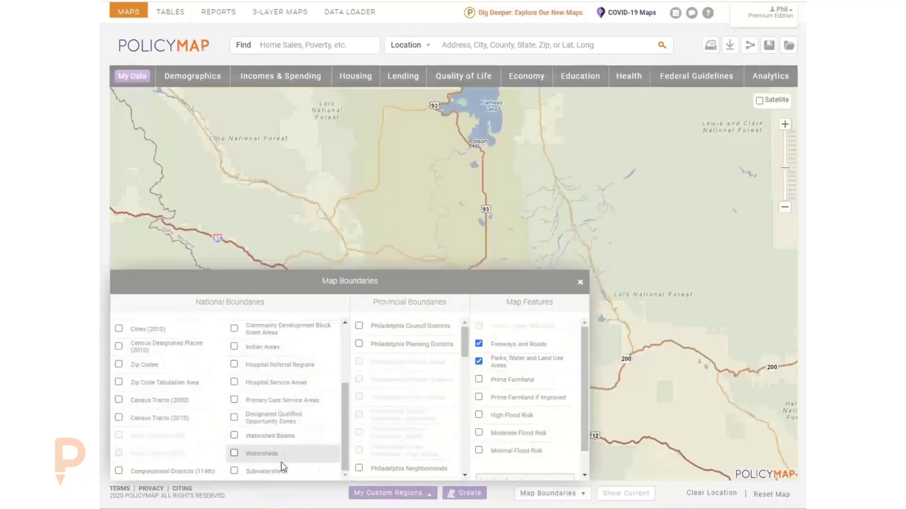
{"action": "left_click", "coordinate": [262, 349]}
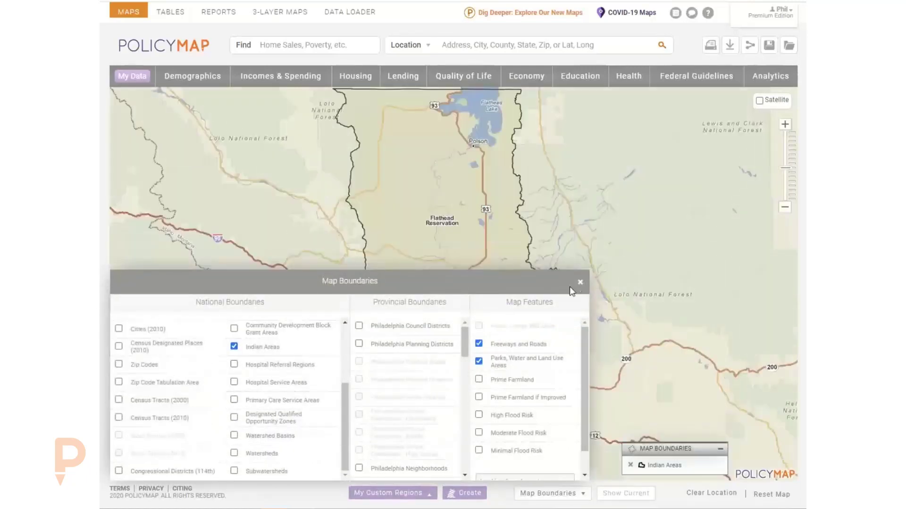
{"action": "left_click", "coordinate": [580, 281]}
{"action": "left_click_drag", "start_coordinate": [477, 261], "coordinate": [470, 358]}
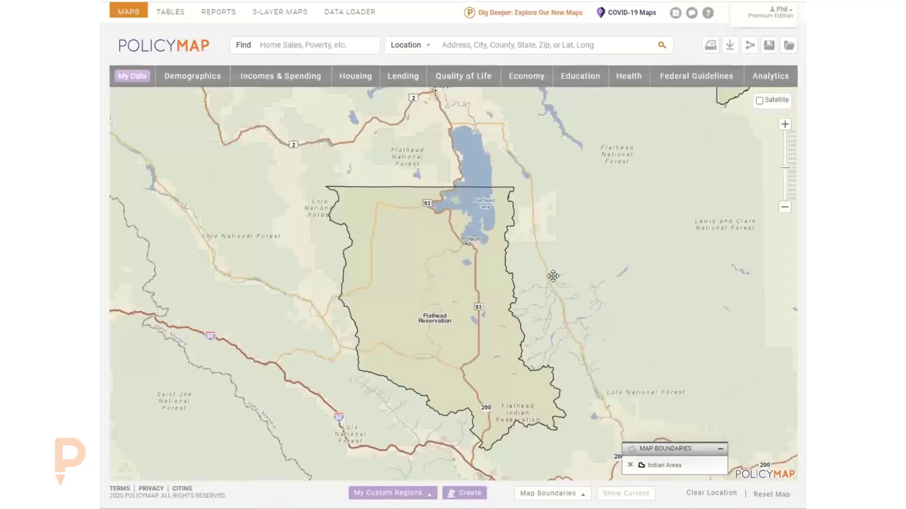
Reopen Map Boundaries to confirm Indian Areas, then pan east to view reservations across Montana.
{"action": "left_click", "coordinate": [531, 494]}
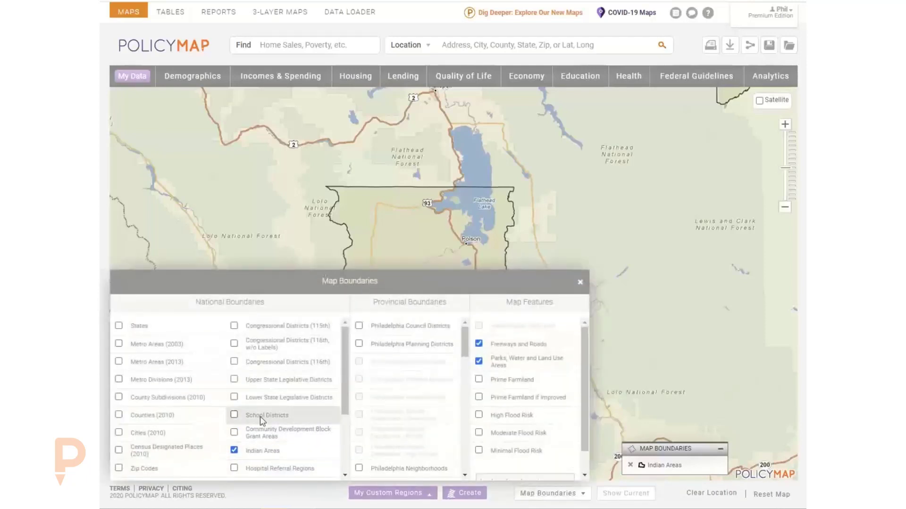
{"action": "scroll", "coordinate": [283, 401], "scroll_direction": "down", "scroll_amount": 2}
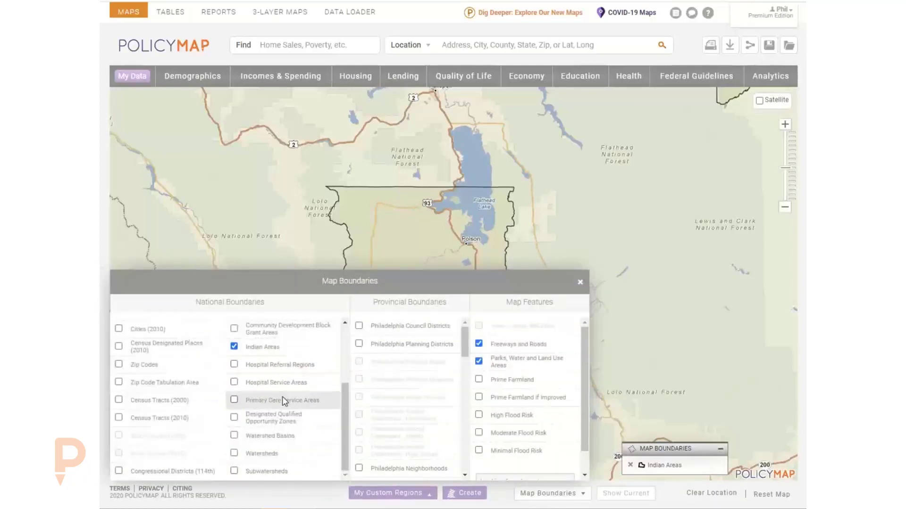
{"action": "scroll", "coordinate": [281, 404], "scroll_direction": "up", "scroll_amount": 1}
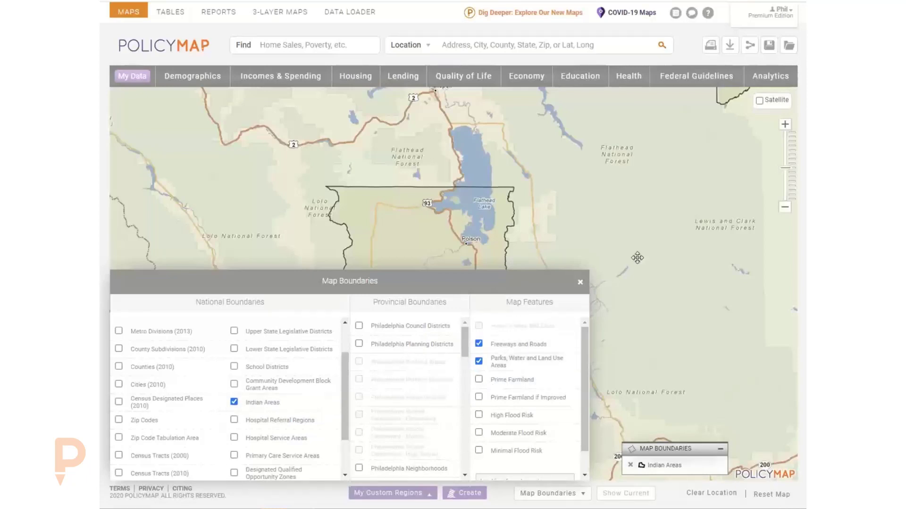
{"action": "scroll", "coordinate": [649, 295], "scroll_direction": "down", "scroll_amount": 1}
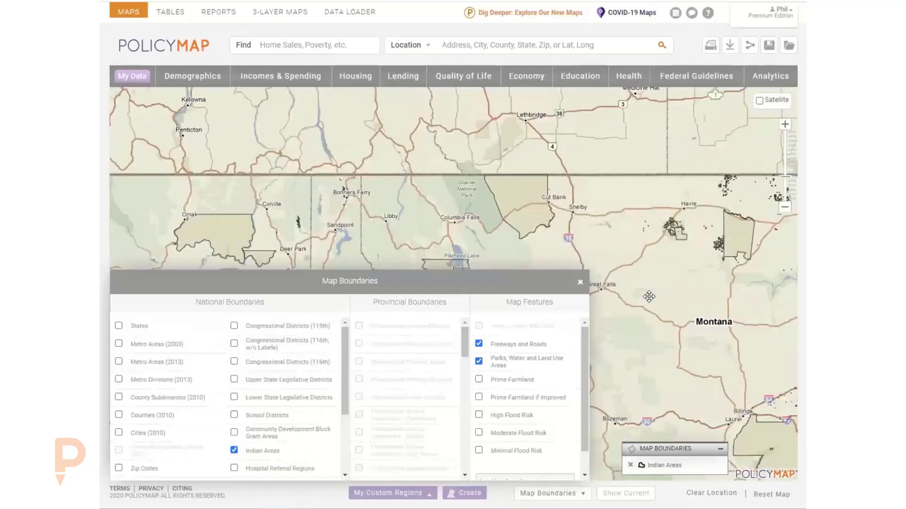
{"action": "left_click_drag", "start_coordinate": [648, 296], "coordinate": [574, 226]}
{"action": "left_click_drag", "start_coordinate": [644, 242], "coordinate": [531, 232]}
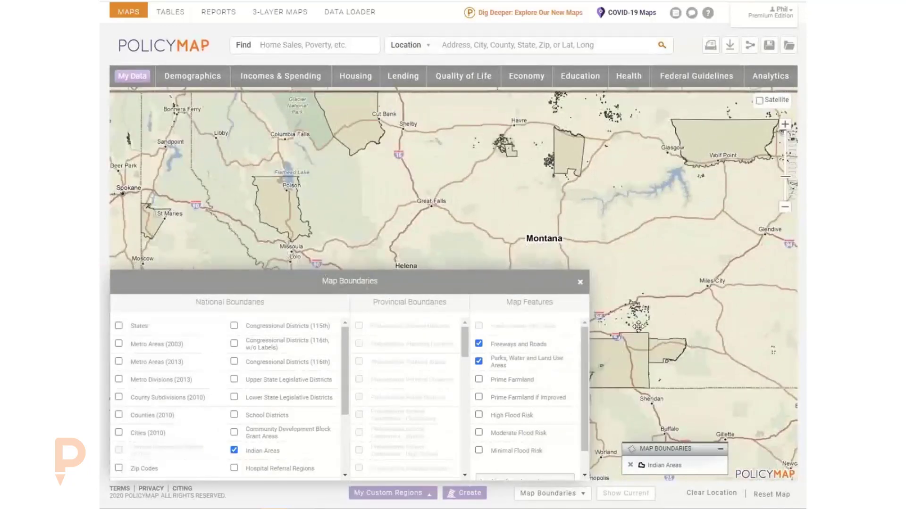